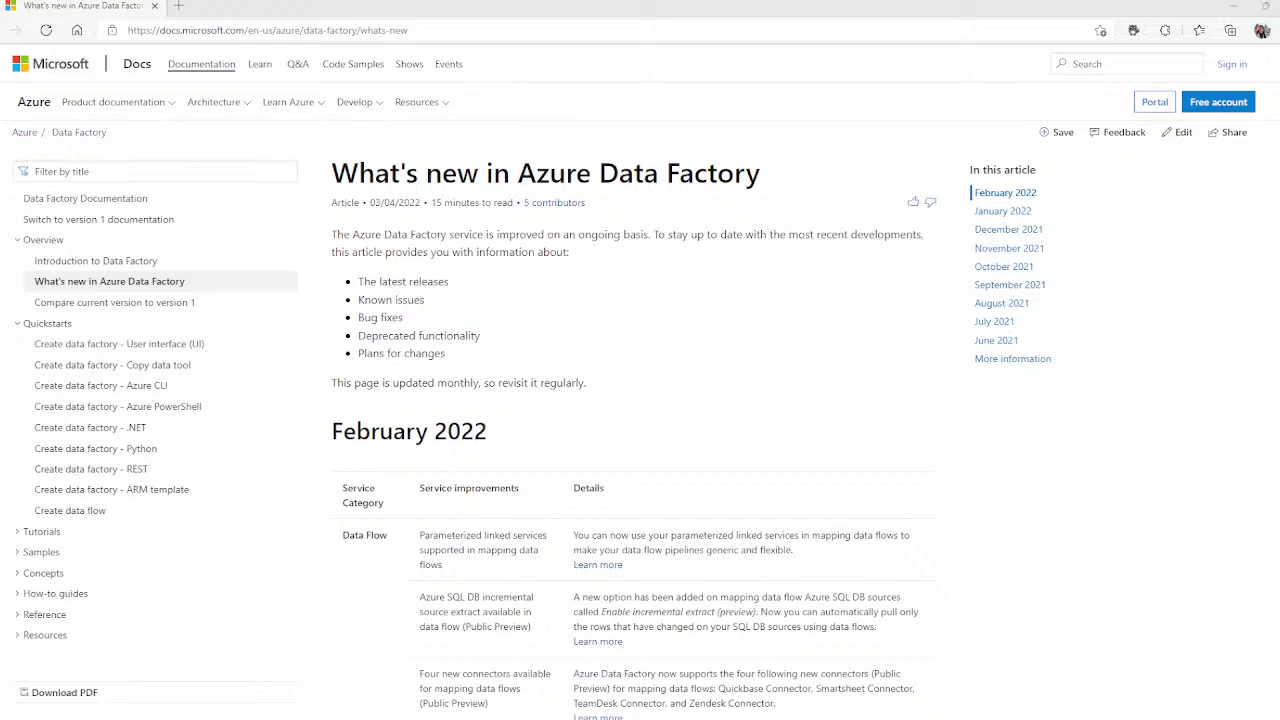
Review the What's new in Azure Data Factory article, examining the February 2022 and January 2022 service improvements.
{"action": "scroll", "coordinate": [640, 400], "scroll_direction": "down", "scroll_amount": 3}
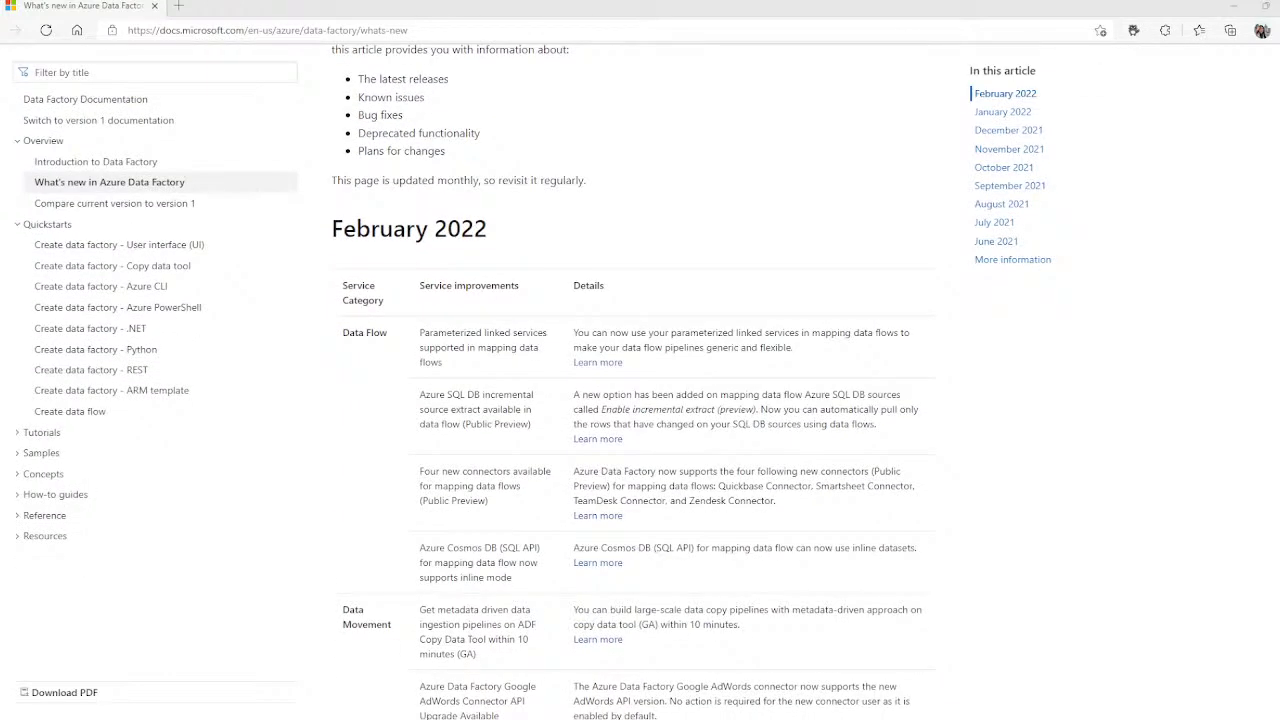
{"action": "scroll", "coordinate": [640, 400], "scroll_direction": "down", "scroll_amount": 1}
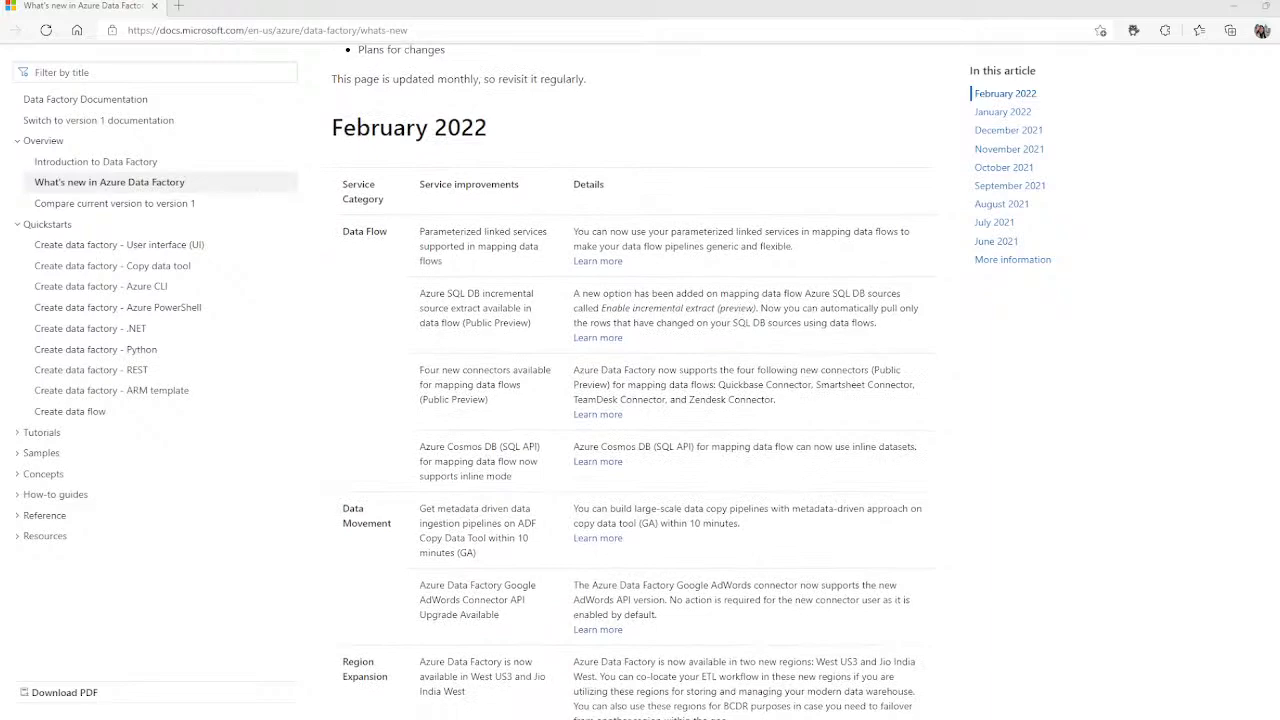
{"action": "scroll", "coordinate": [629, 378], "scroll_direction": "down", "scroll_amount": 2}
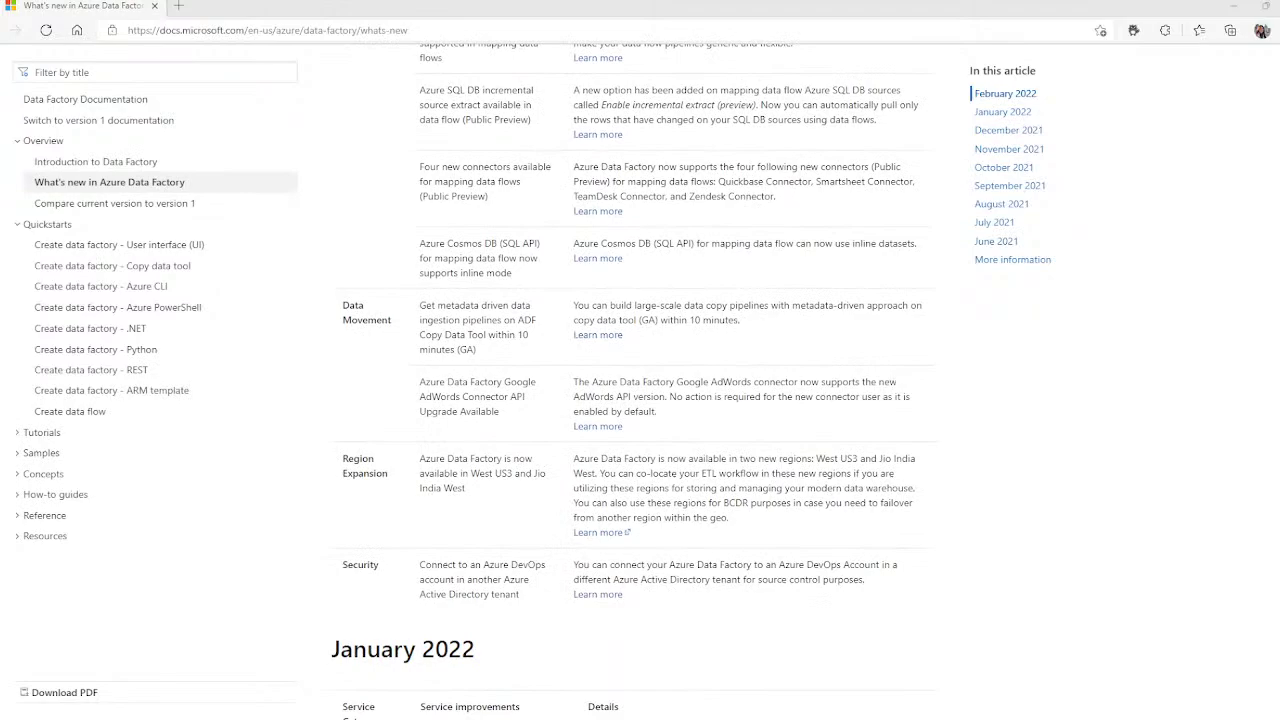
{"action": "scroll", "coordinate": [629, 381], "scroll_direction": "down", "scroll_amount": 1}
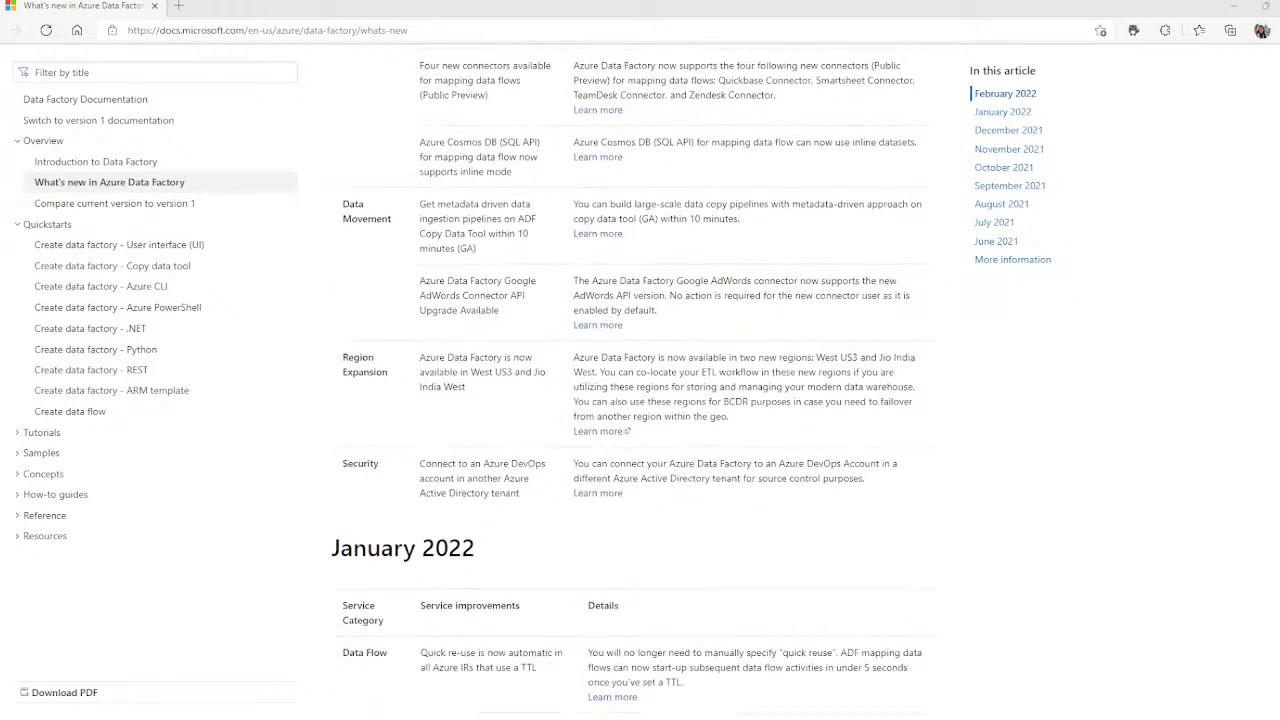
{"action": "scroll", "coordinate": [629, 381], "scroll_direction": "down", "scroll_amount": 5}
{"action": "scroll", "coordinate": [629, 381], "scroll_direction": "down", "scroll_amount": 6}
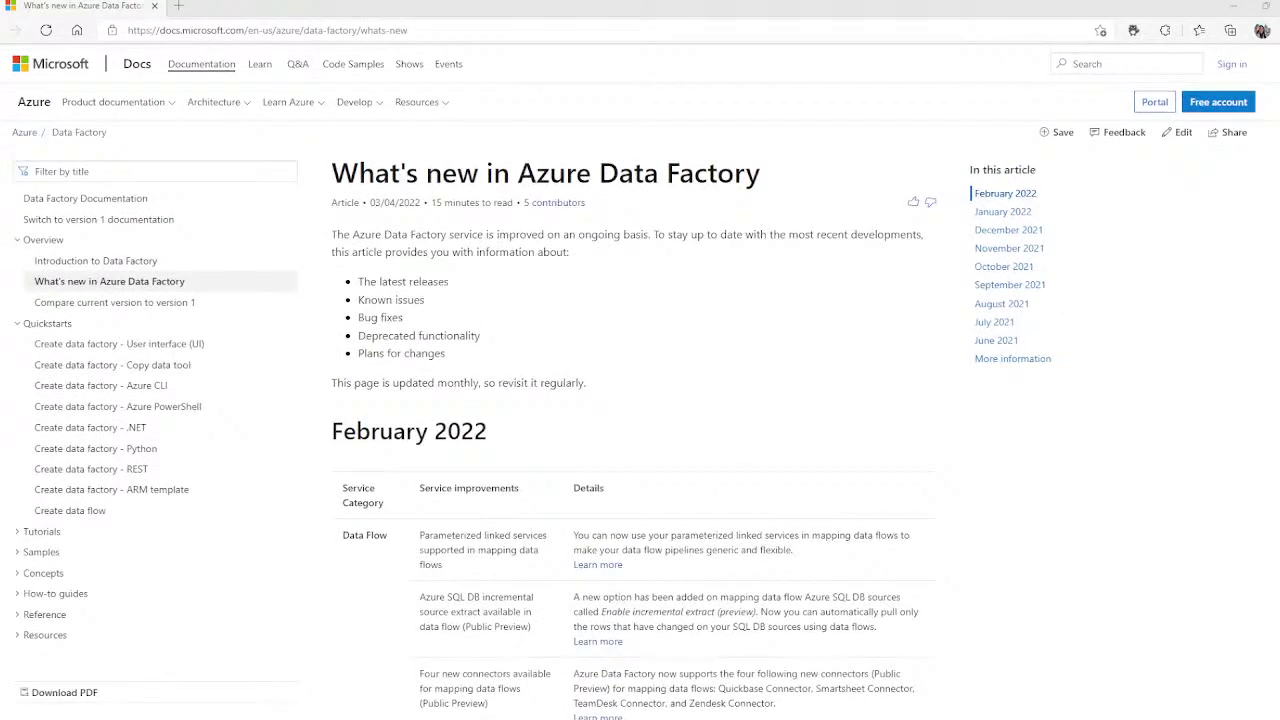
{"action": "scroll", "coordinate": [629, 381], "scroll_direction": "down", "scroll_amount": 1}
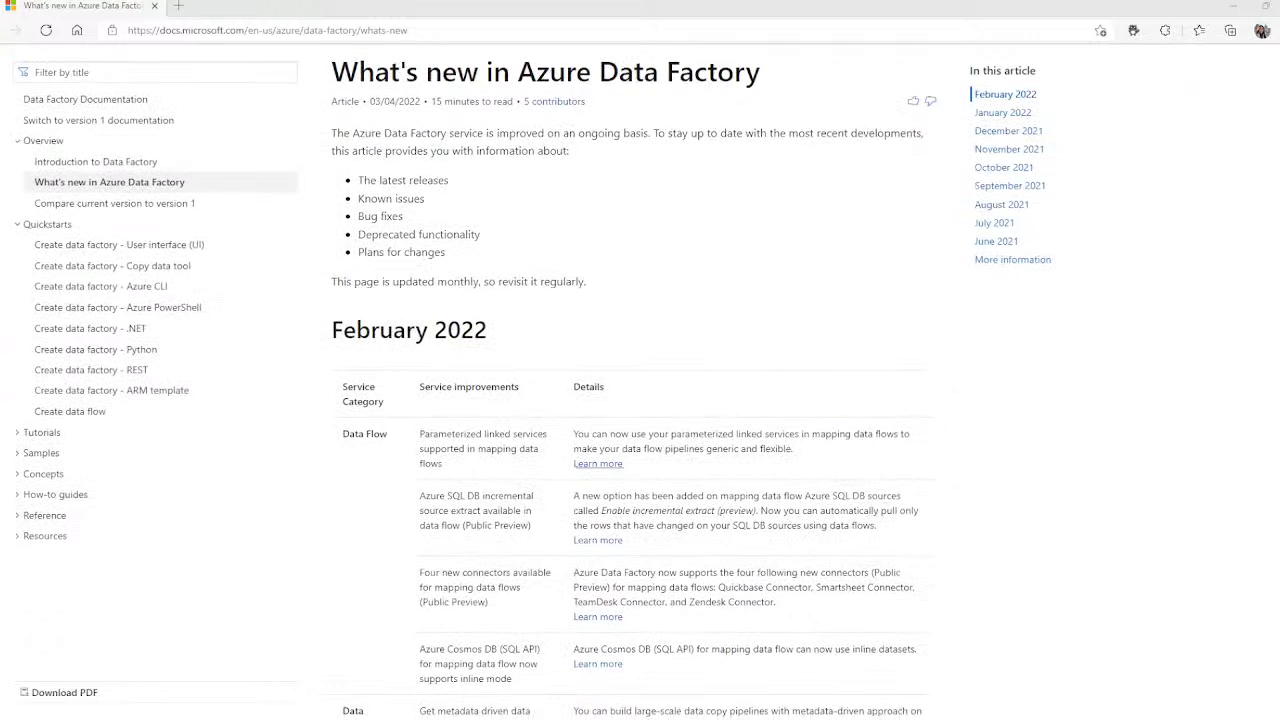
{"action": "scroll", "coordinate": [629, 381], "scroll_direction": "up", "scroll_amount": 1}
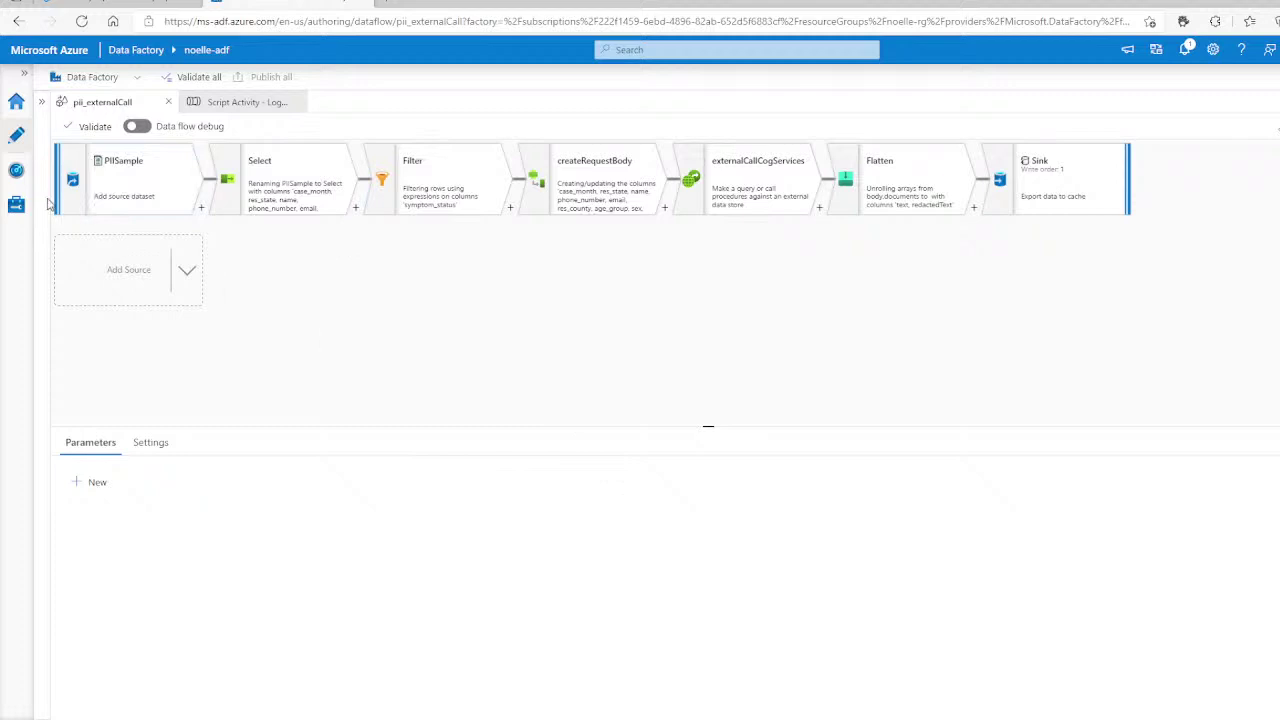
Turn on data flow debug with AutoResolveIntegrationRuntime and a 1 hour time to live, and refresh the PIISample source's data preview.
{"action": "left_click", "coordinate": [84, 198]}
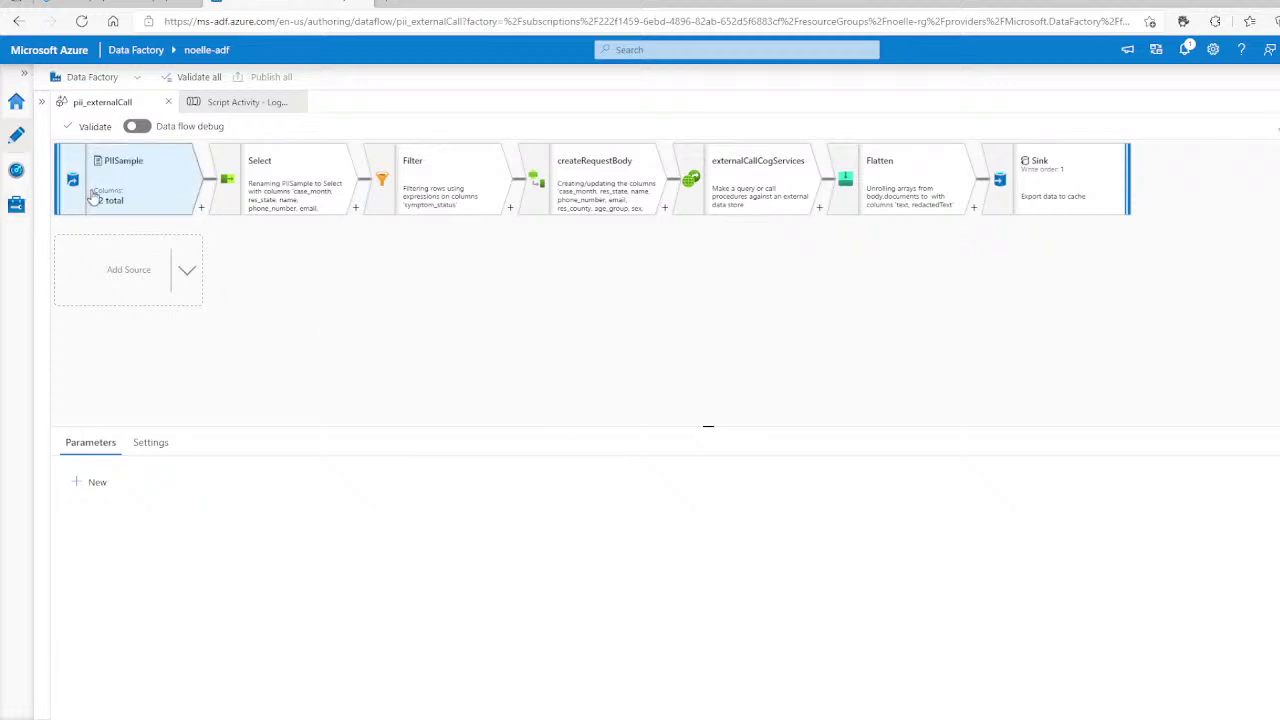
{"action": "left_click", "coordinate": [137, 127]}
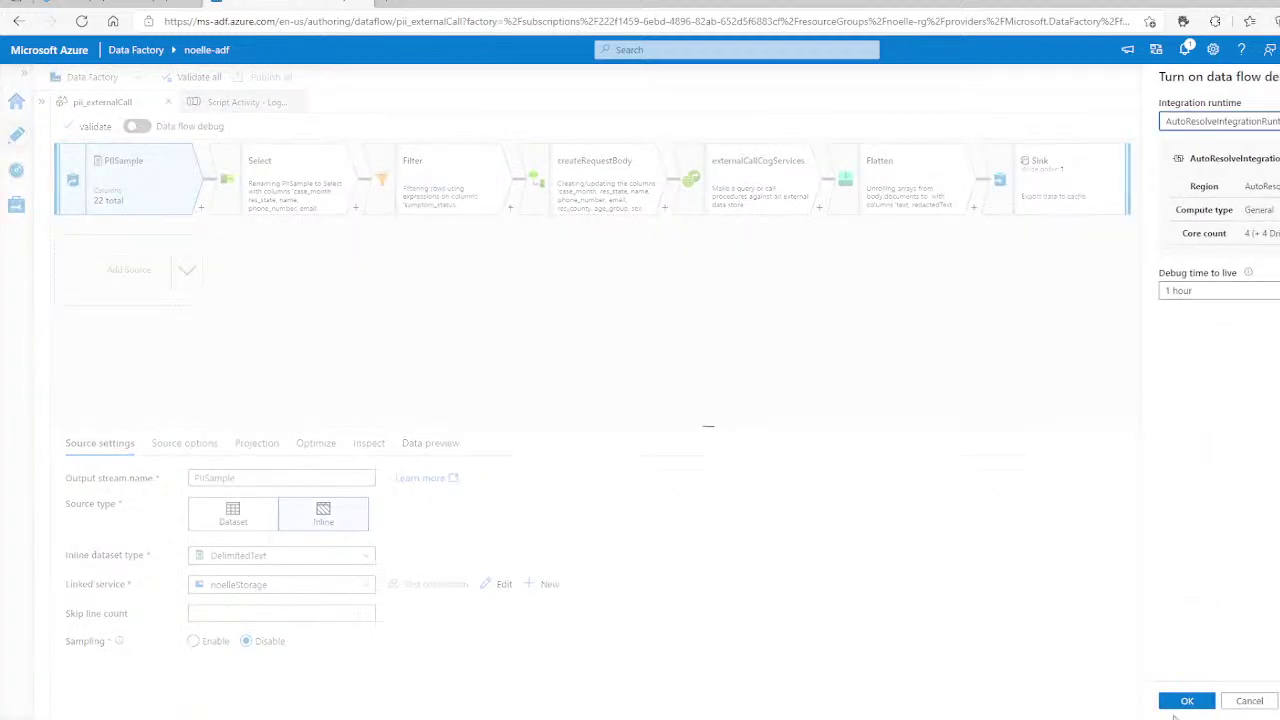
{"action": "left_click", "coordinate": [1187, 700]}
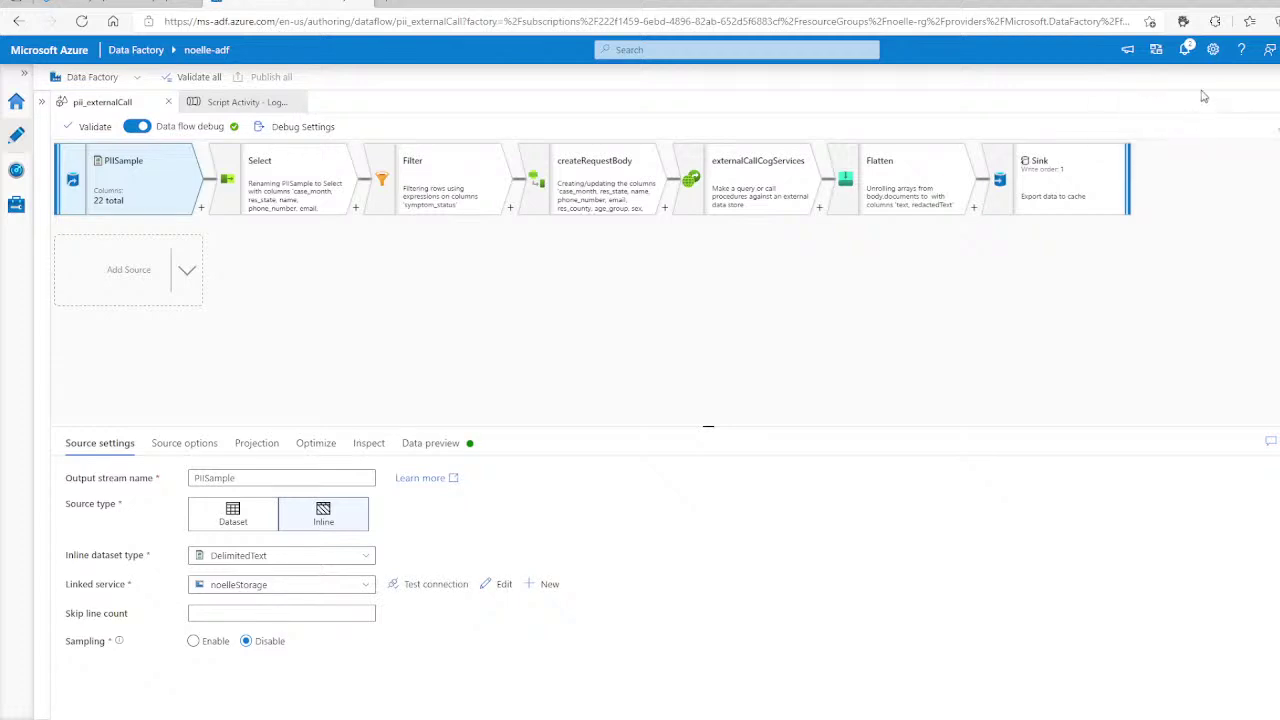
{"action": "left_click", "coordinate": [446, 446]}
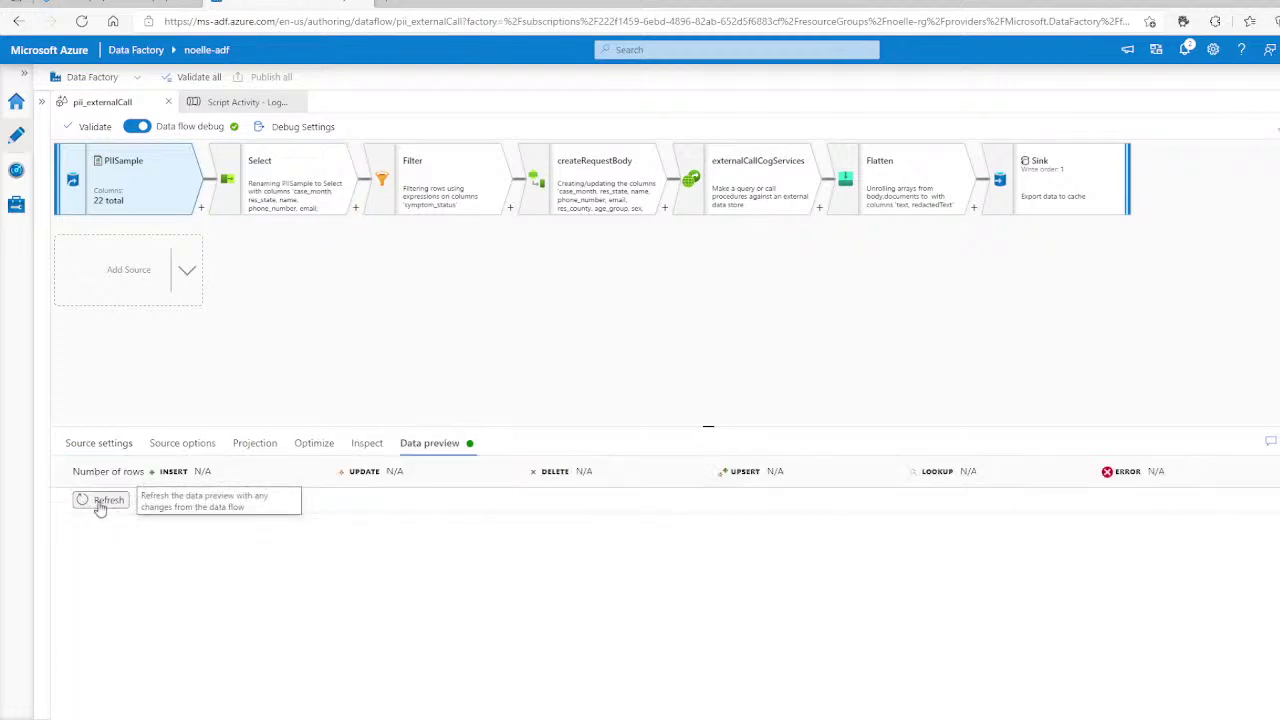
{"action": "left_click", "coordinate": [101, 505]}
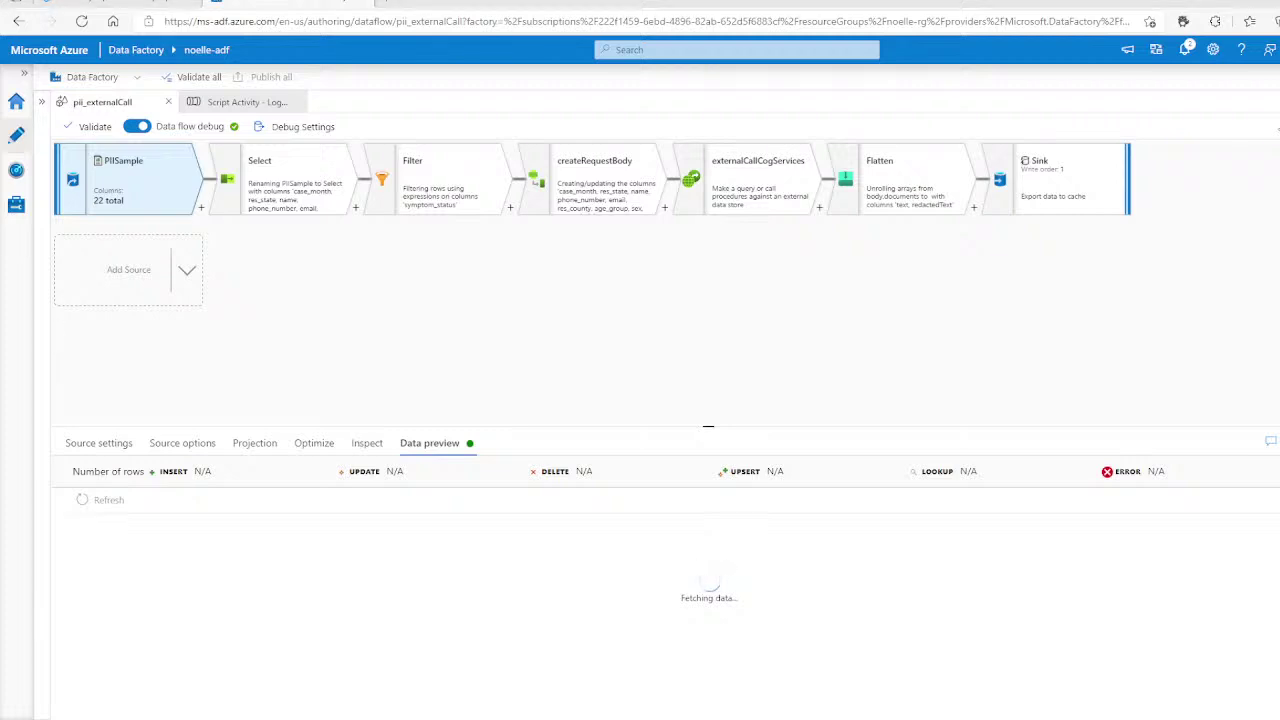
Set the PIISample source dataset's row limit to 100 in the debug settings and save.
{"action": "left_click", "coordinate": [320, 128]}
{"action": "left_click", "coordinate": [985, 233]}
{"action": "key", "text": "BackSpace"}
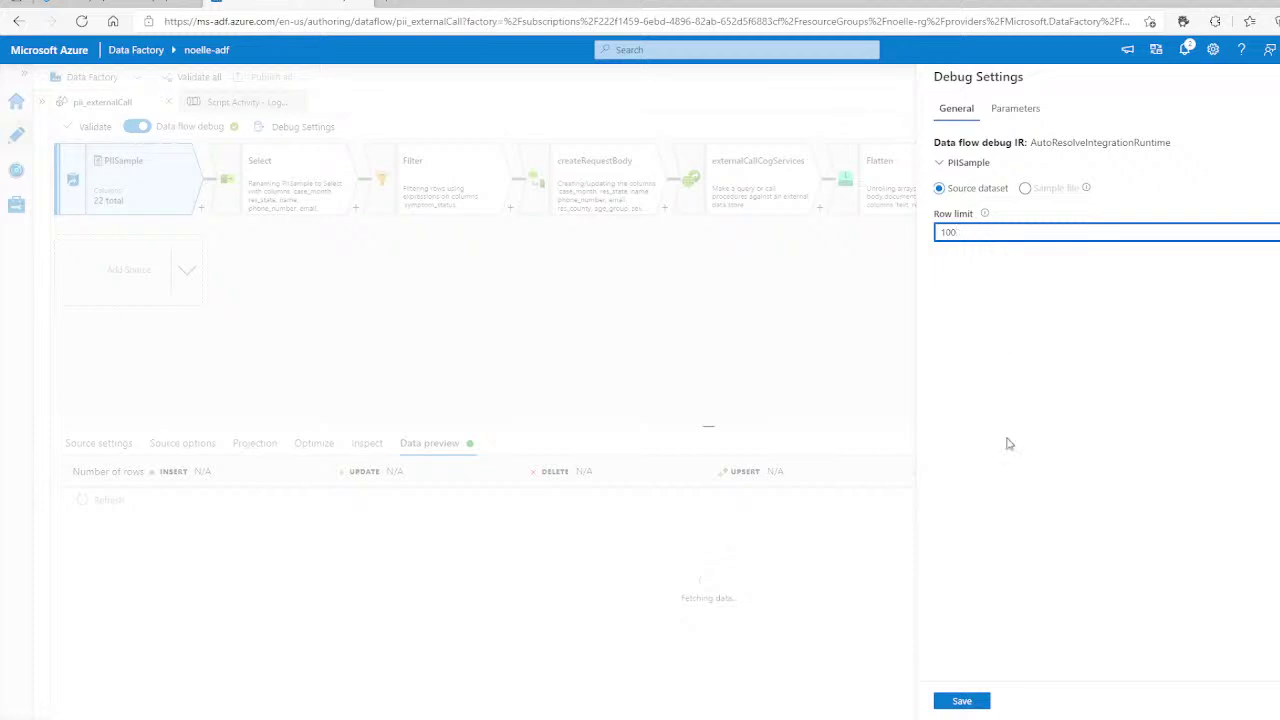
{"action": "left_click", "coordinate": [965, 703]}
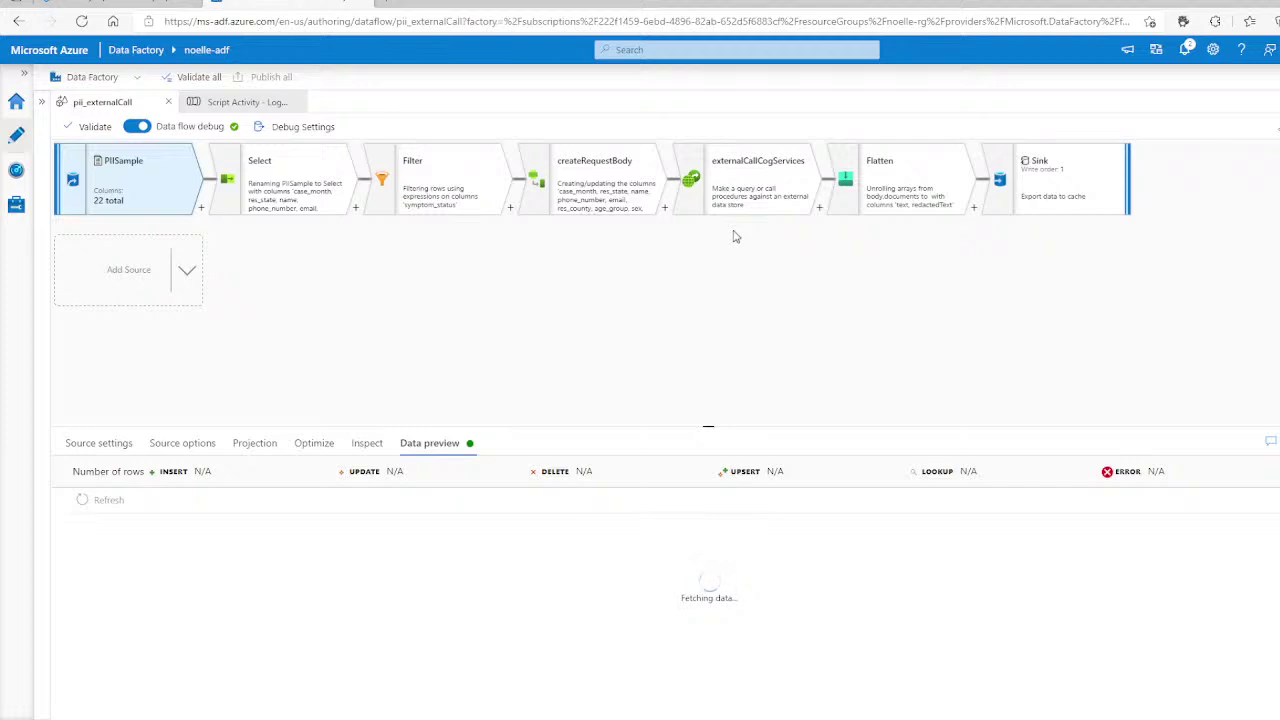
Check the createRequestBody derived column settings and load that transformation's data preview.
{"action": "left_click", "coordinate": [622, 200]}
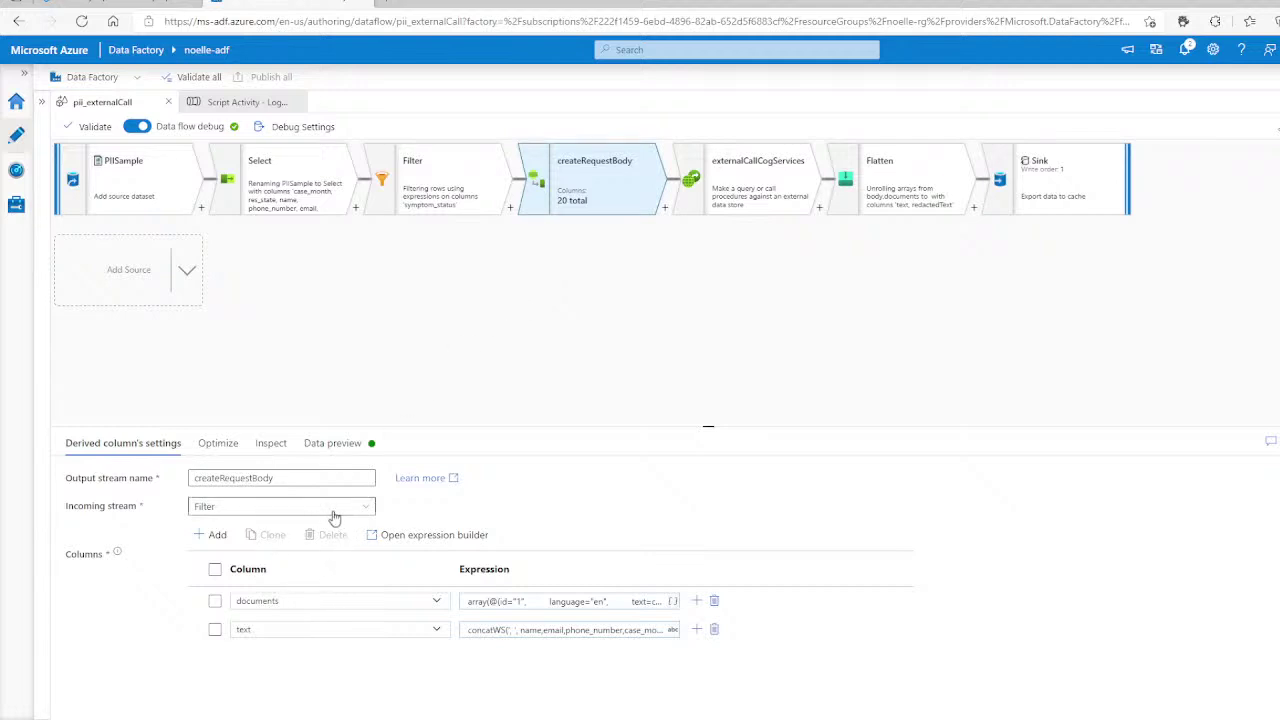
{"action": "left_click", "coordinate": [530, 345]}
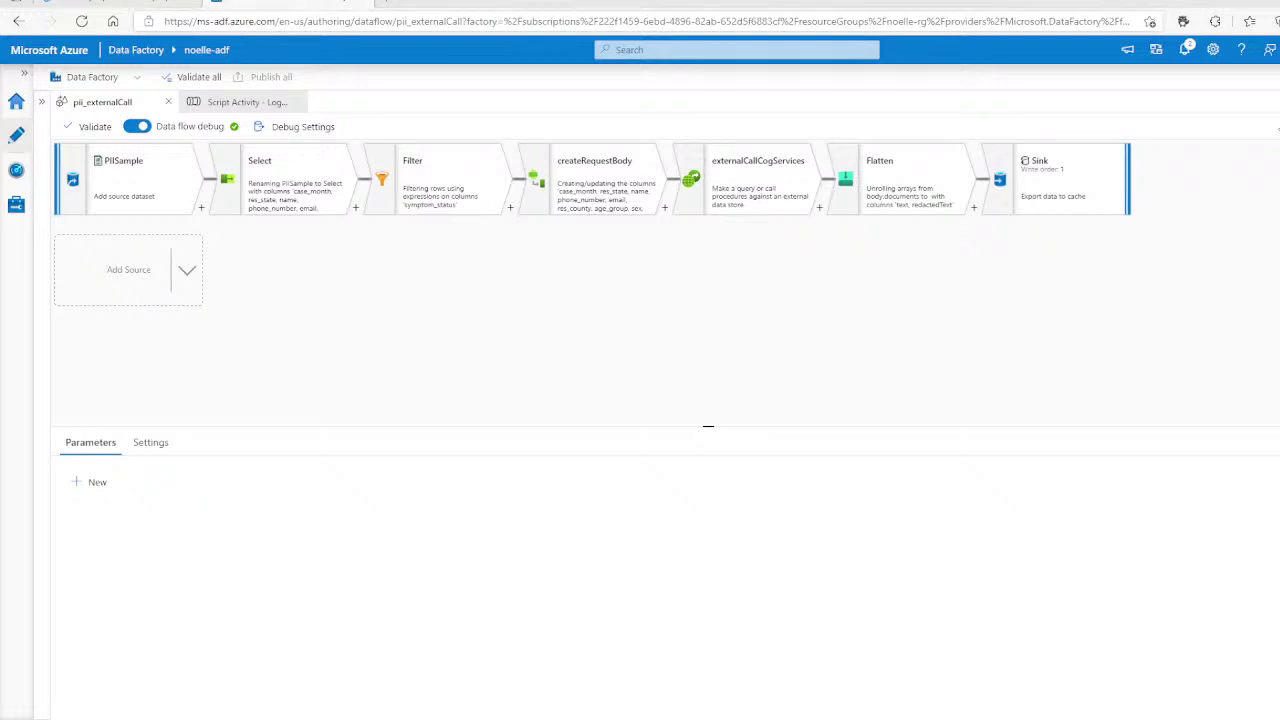
{"action": "left_click", "coordinate": [562, 183]}
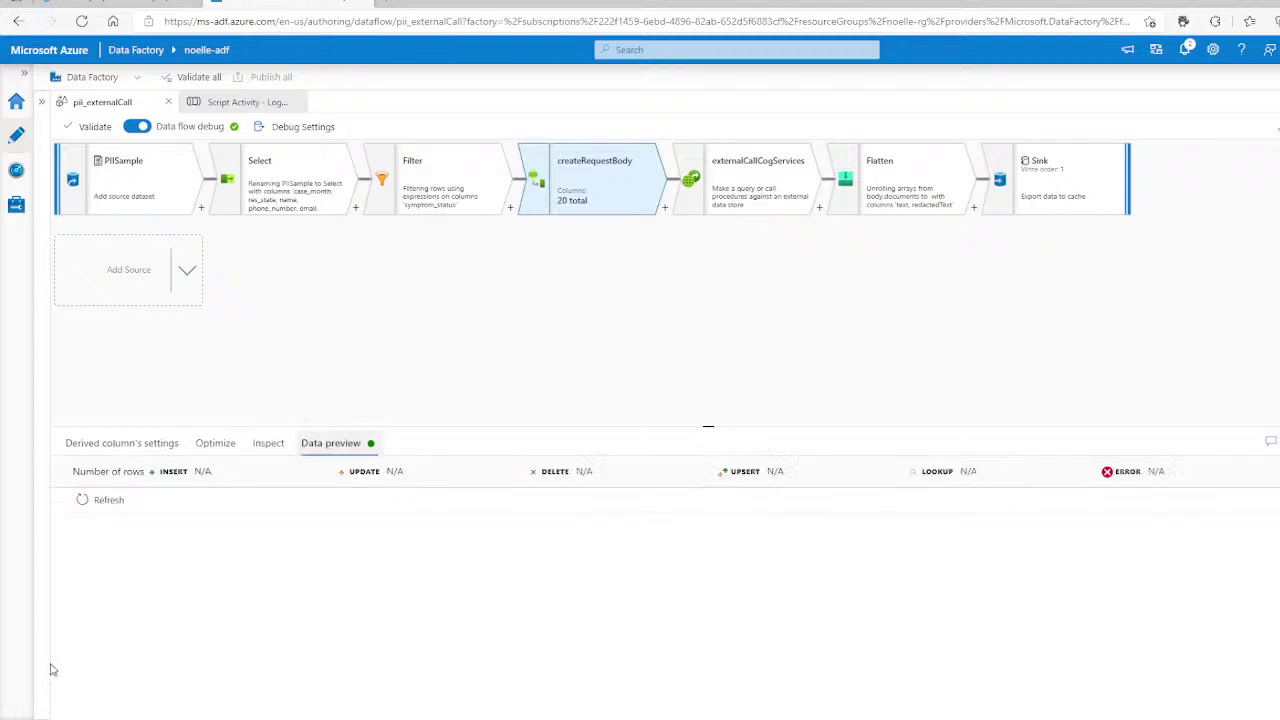
{"action": "left_click", "coordinate": [107, 505]}
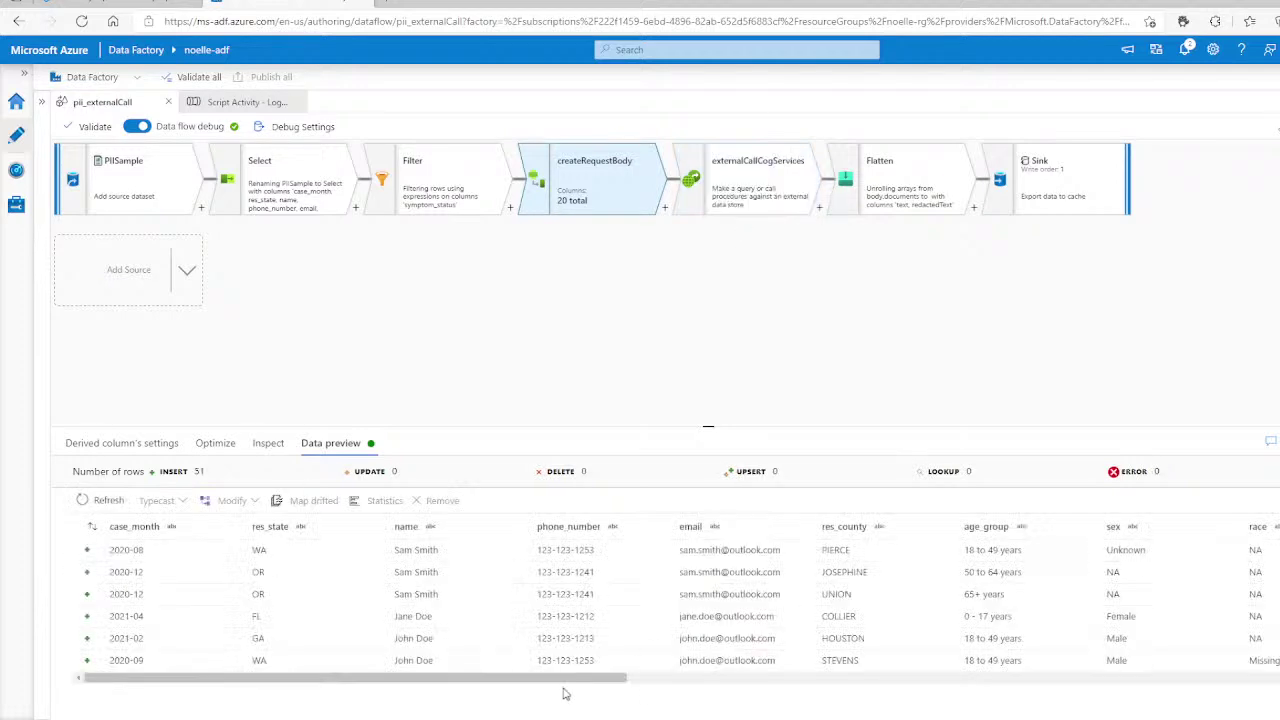
Inspect the id, language and text fields inside the first row's documents array in the createRequestBody preview.
{"action": "left_click", "coordinate": [1149, 681]}
{"action": "left_click", "coordinate": [1149, 681]}
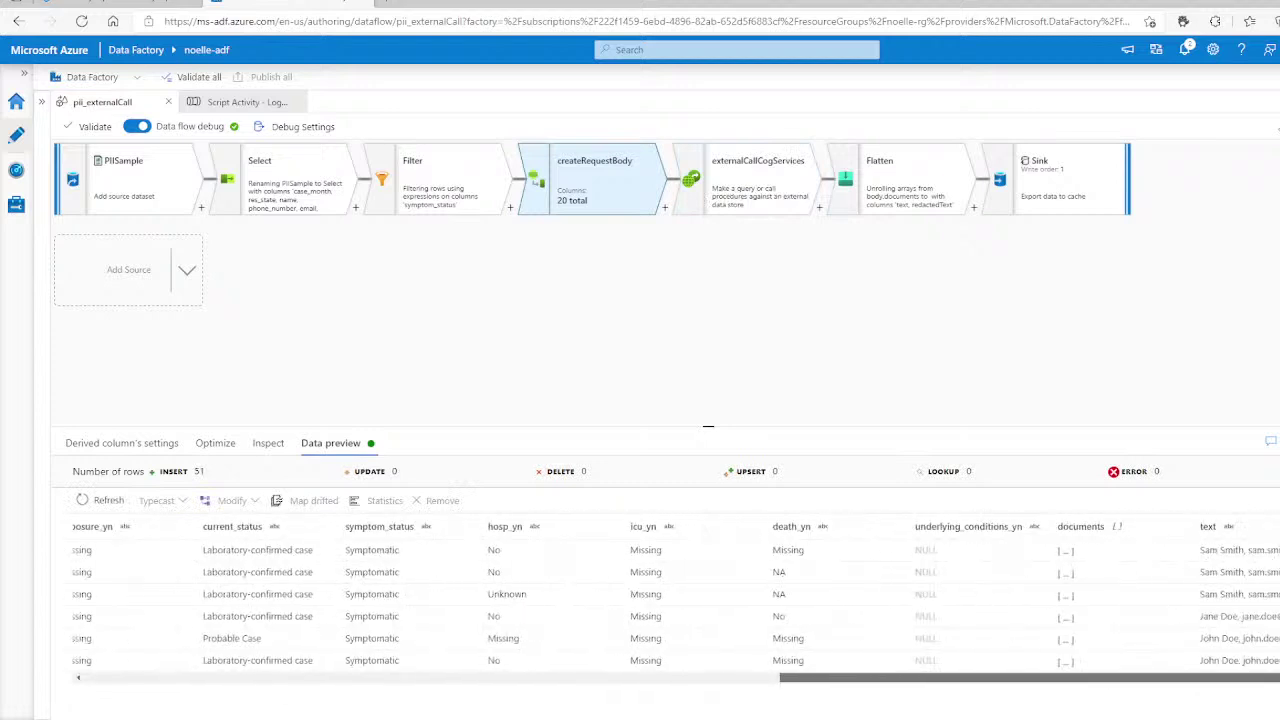
{"action": "left_click", "coordinate": [1068, 551]}
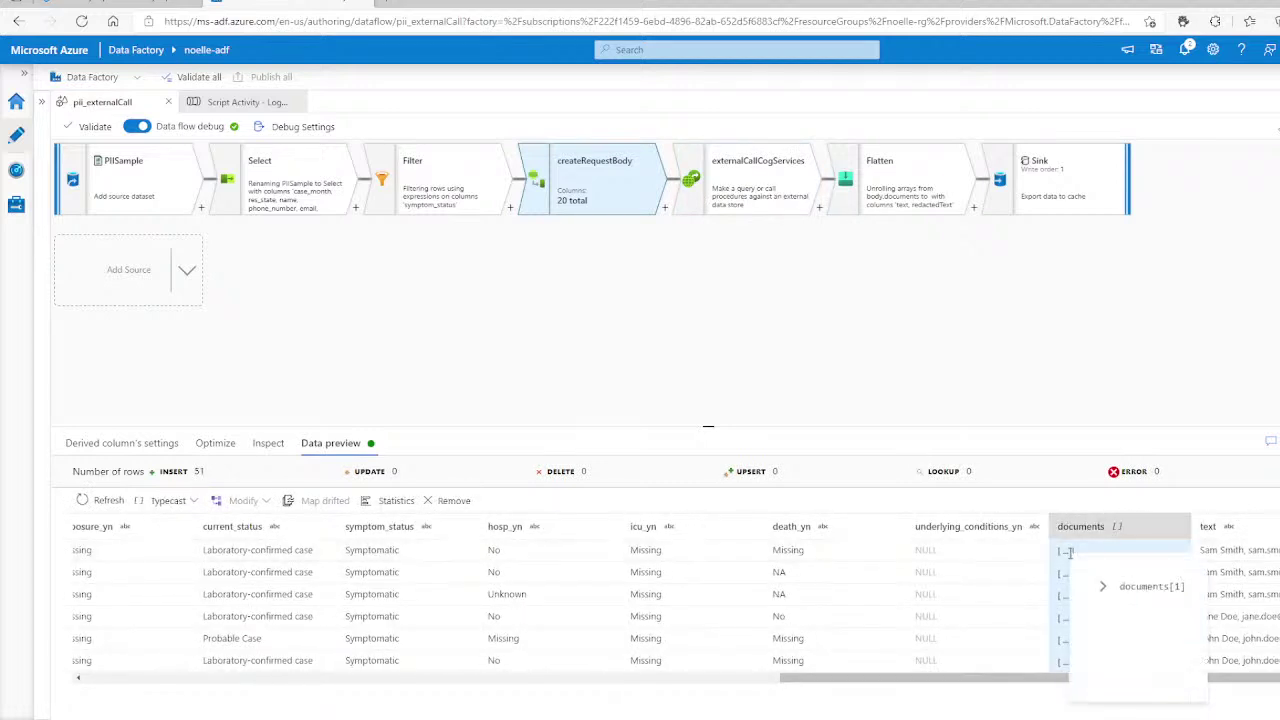
{"action": "scroll", "coordinate": [1100, 587], "scroll_direction": "down", "scroll_amount": 3}
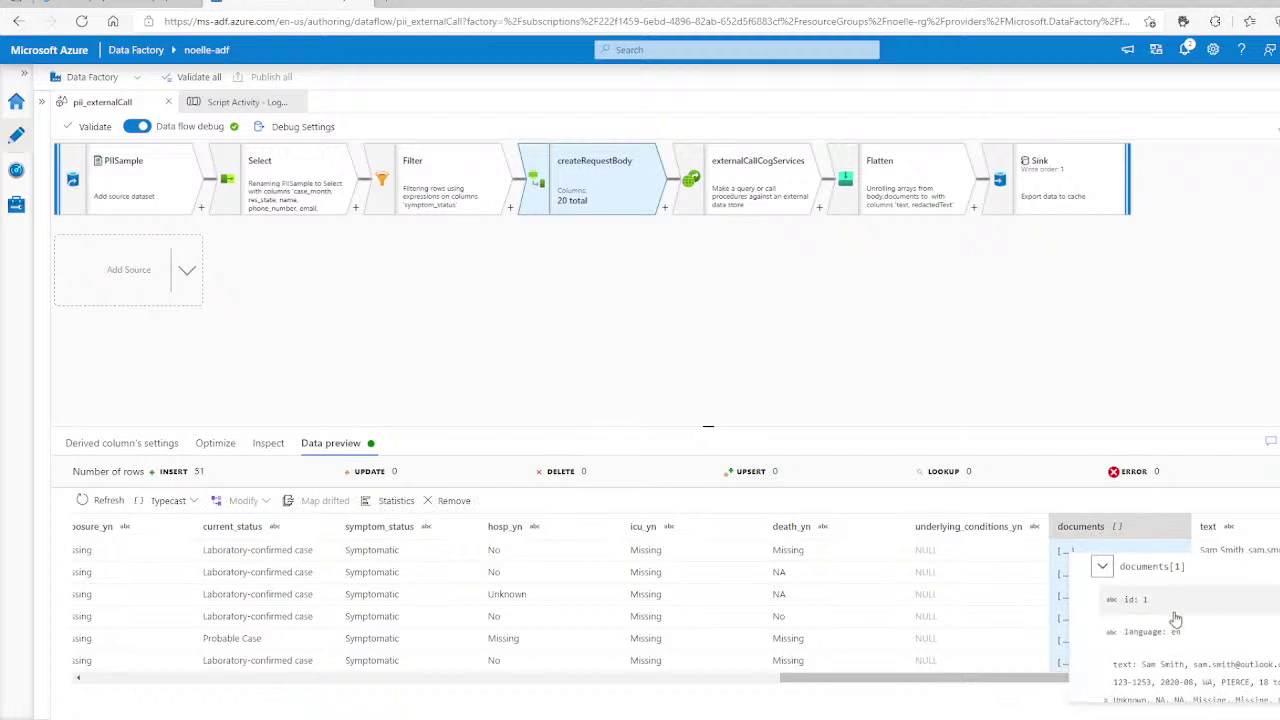
{"action": "scroll", "coordinate": [1178, 617], "scroll_direction": "up", "scroll_amount": 3}
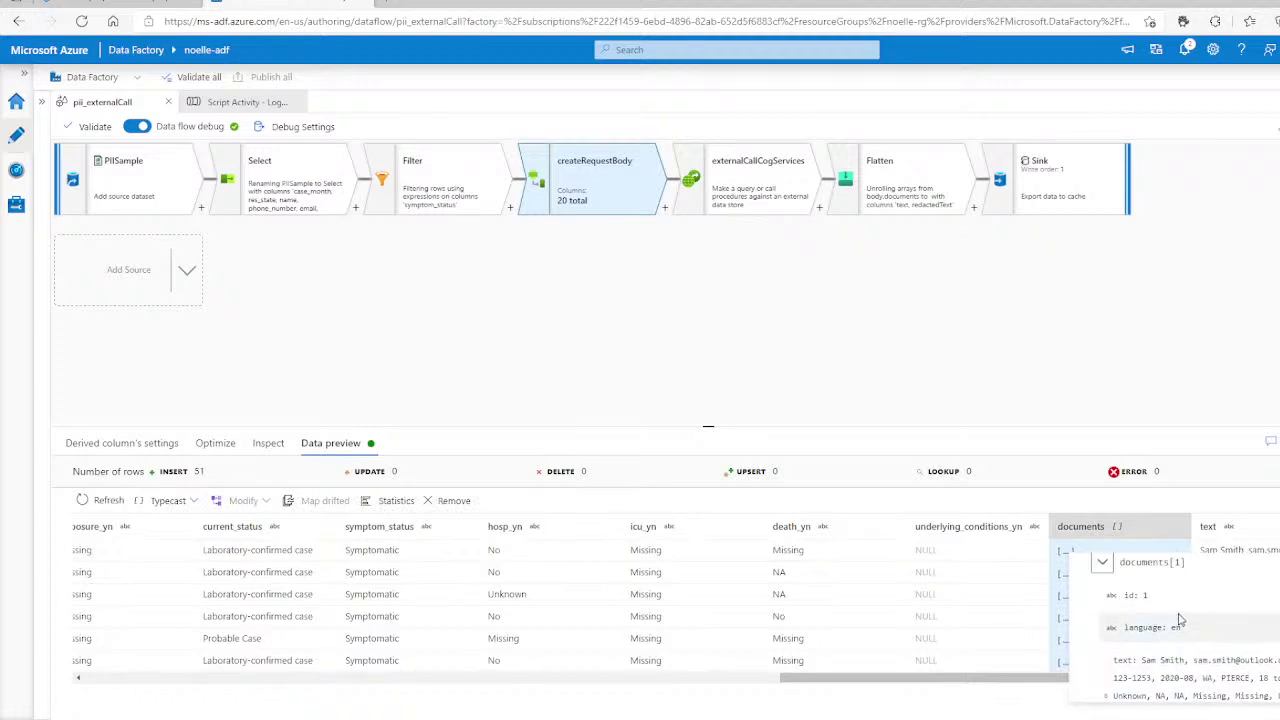
Inspect the auth header of the pii_cognitiveServices linked service used by externalCallCogServices, and close it without saving.
{"action": "left_click", "coordinate": [757, 178]}
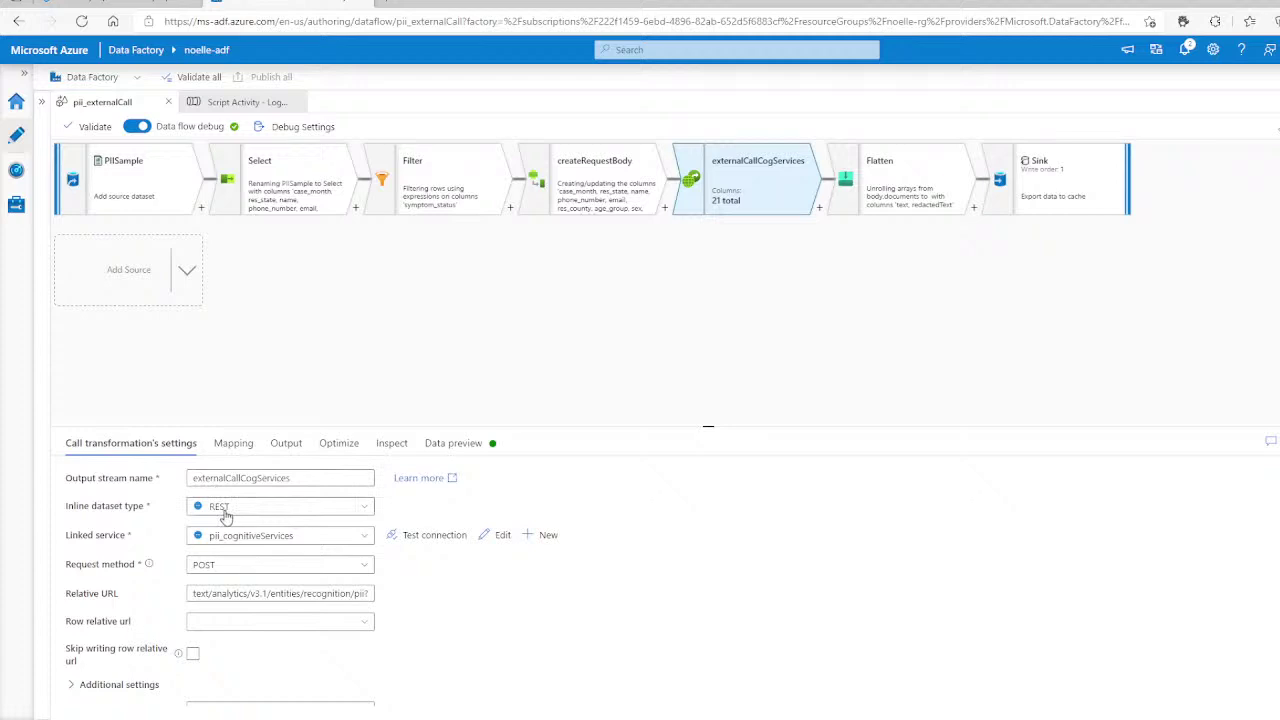
{"action": "left_click", "coordinate": [496, 540]}
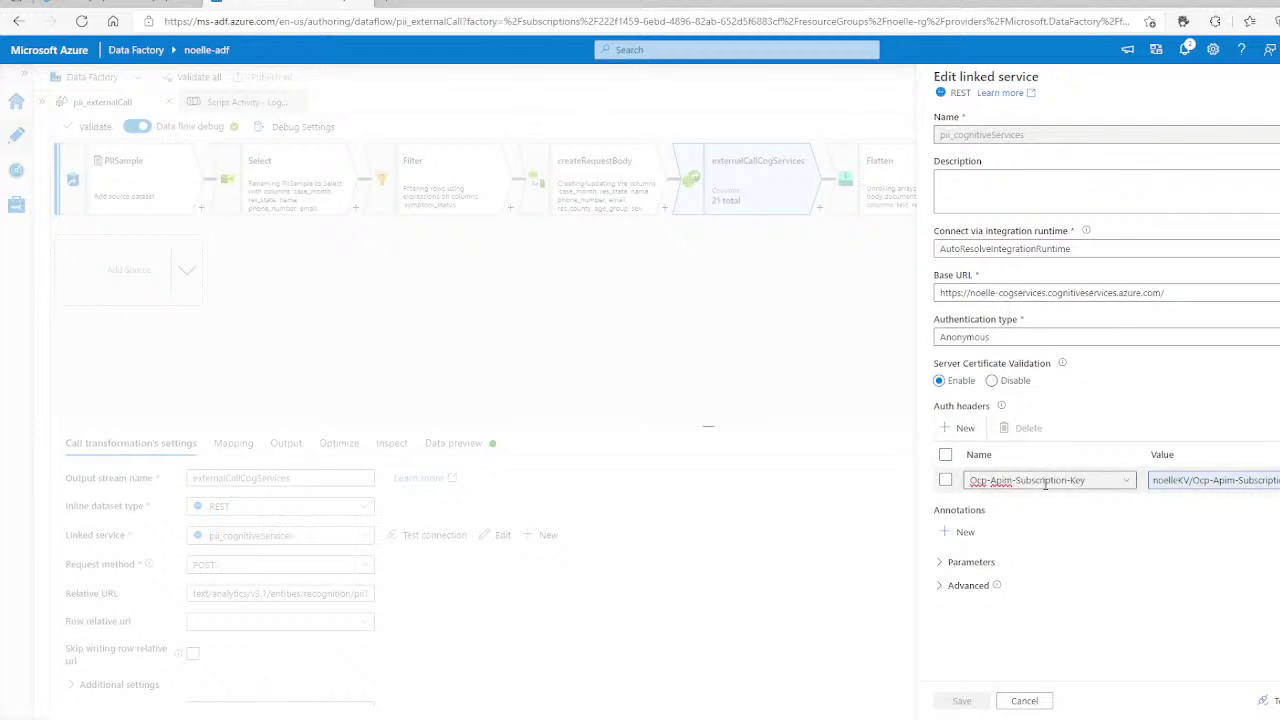
{"action": "left_click", "coordinate": [1209, 521]}
{"action": "left_click", "coordinate": [1182, 488]}
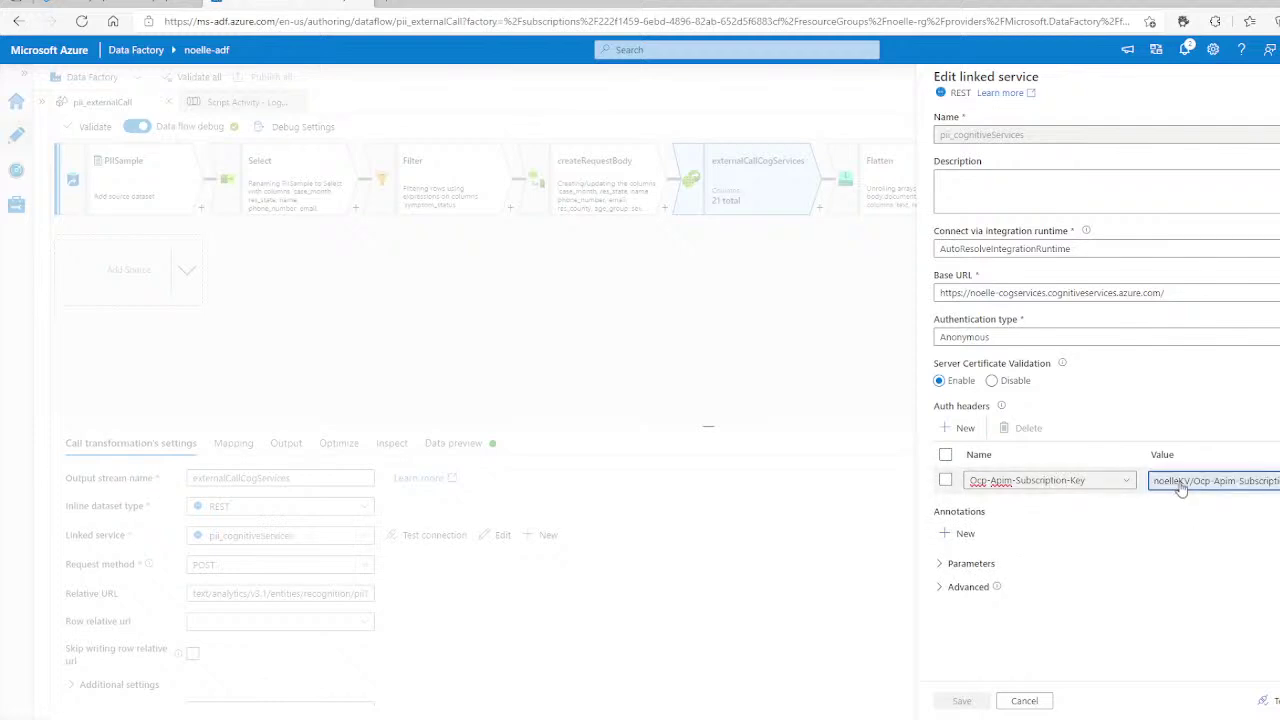
{"action": "left_click", "coordinate": [1025, 701]}
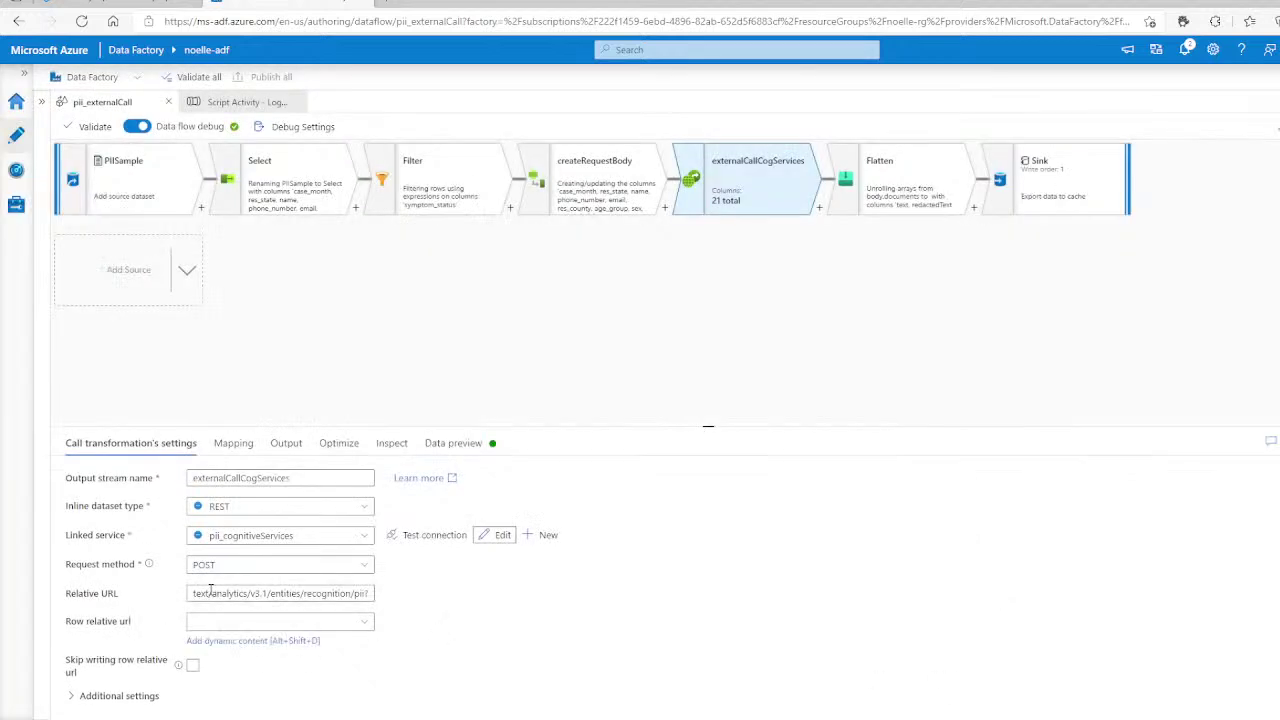
Examine the externalCallCogServices relative URL in full, along with its input column mapping and output response body definition.
{"action": "left_click_drag", "start_coordinate": [213, 593], "coordinate": [443, 578]}
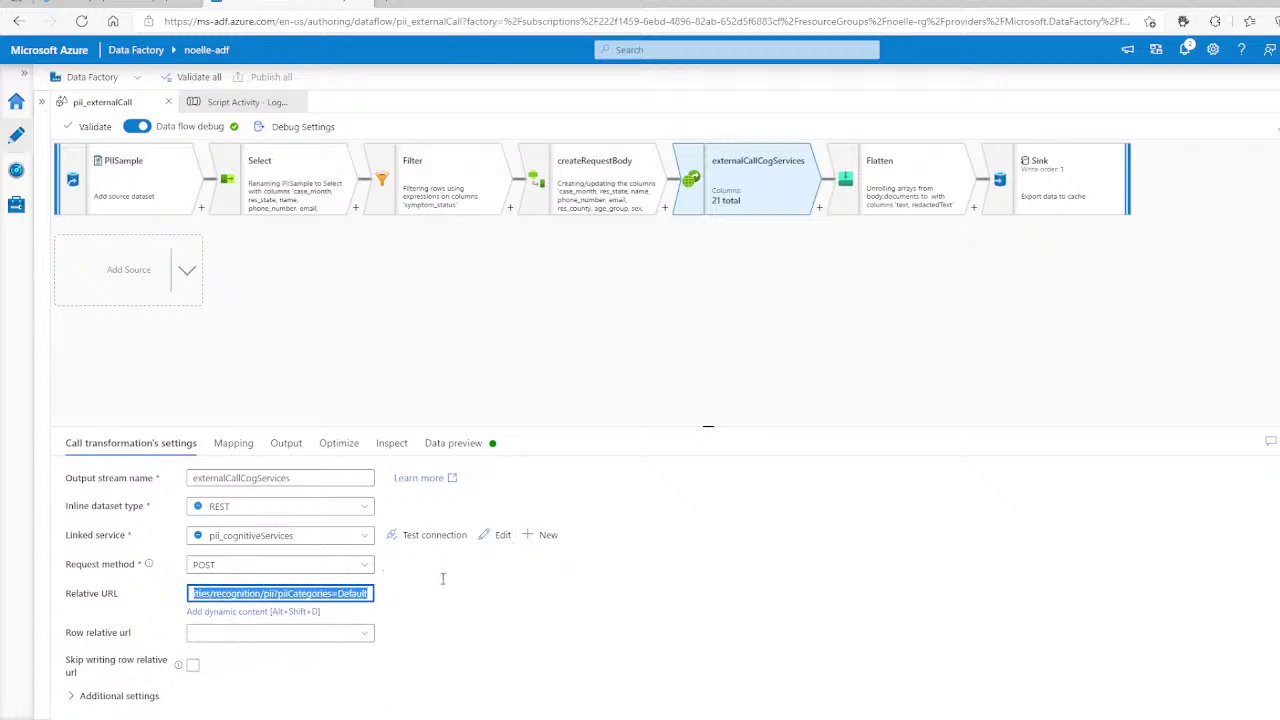
{"action": "left_click", "coordinate": [457, 606]}
{"action": "left_click_drag", "start_coordinate": [305, 593], "coordinate": [450, 605]}
{"action": "left_click", "coordinate": [450, 602]}
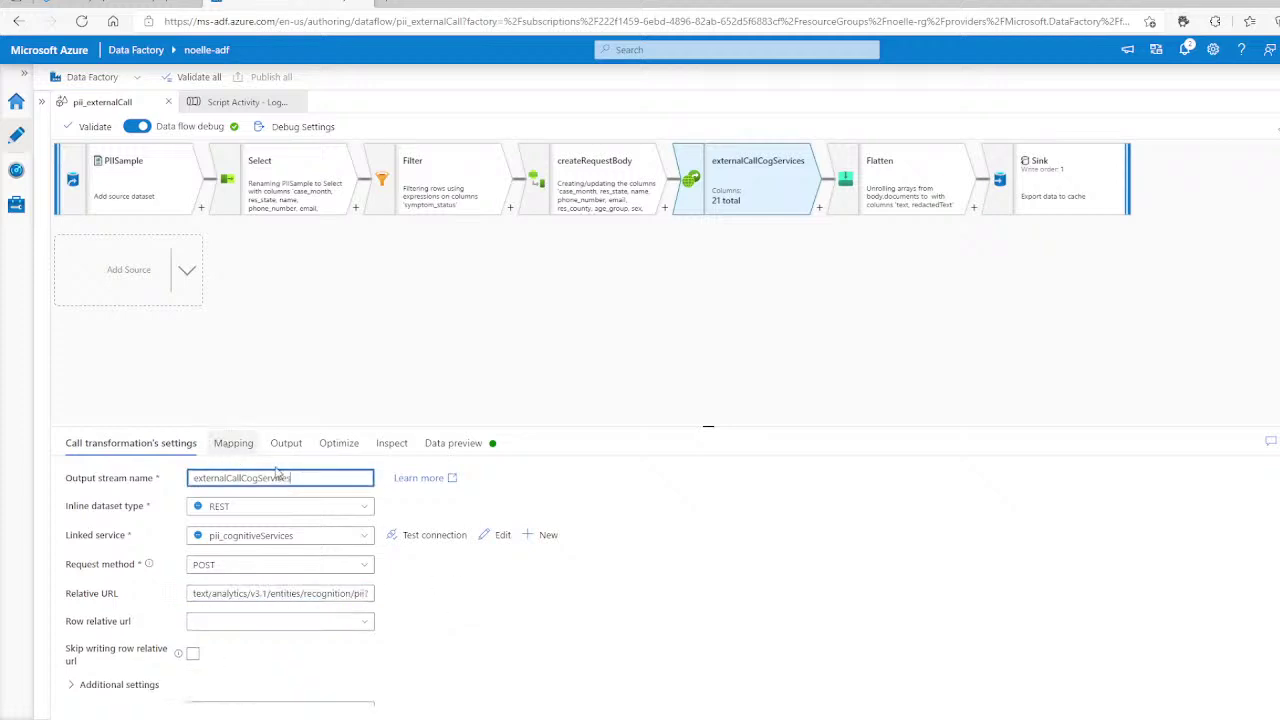
{"action": "left_click", "coordinate": [242, 447]}
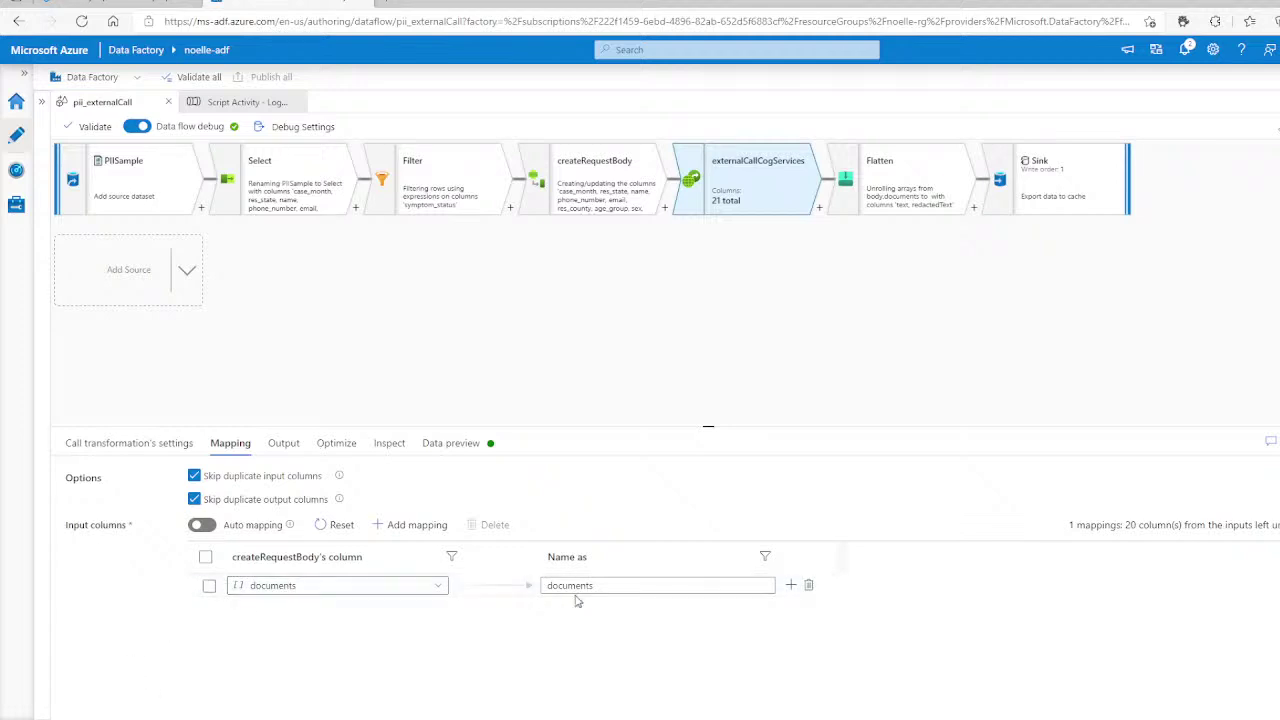
{"action": "left_click", "coordinate": [280, 443]}
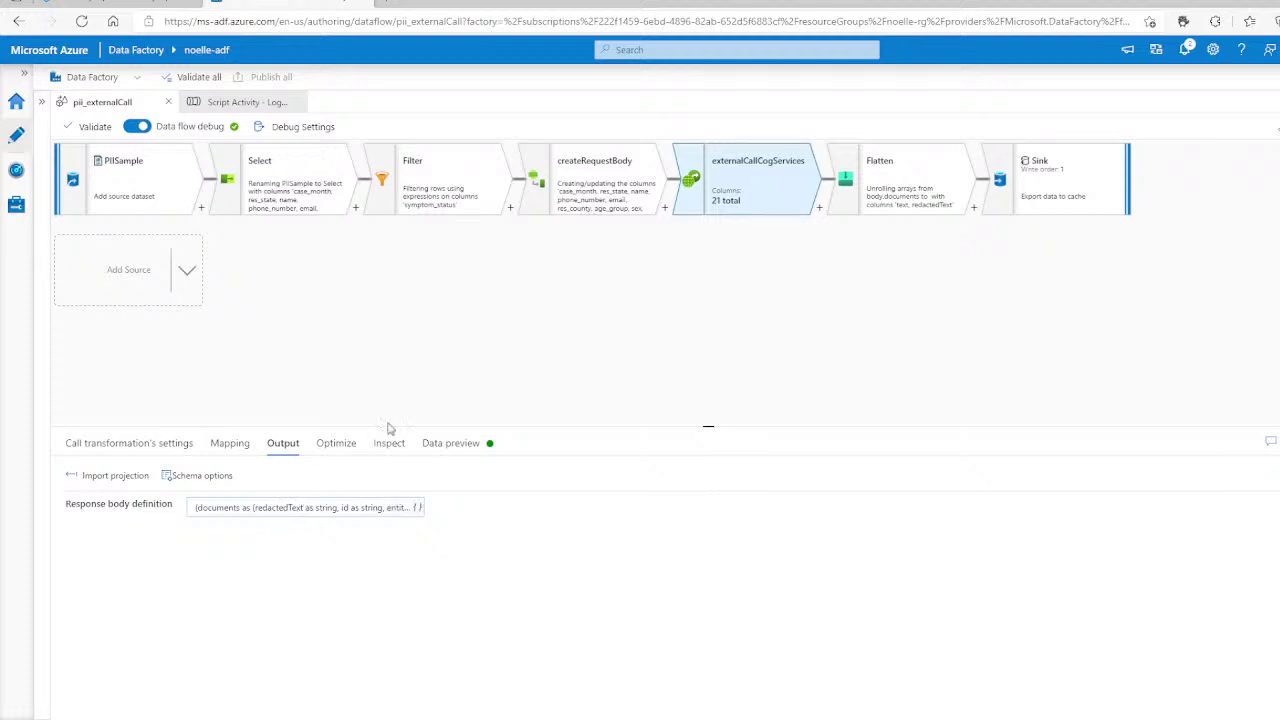
Load the externalCallCogServices data preview and inspect the first row's headers and body documents values.
{"action": "left_click", "coordinate": [445, 443]}
{"action": "left_click", "coordinate": [110, 525]}
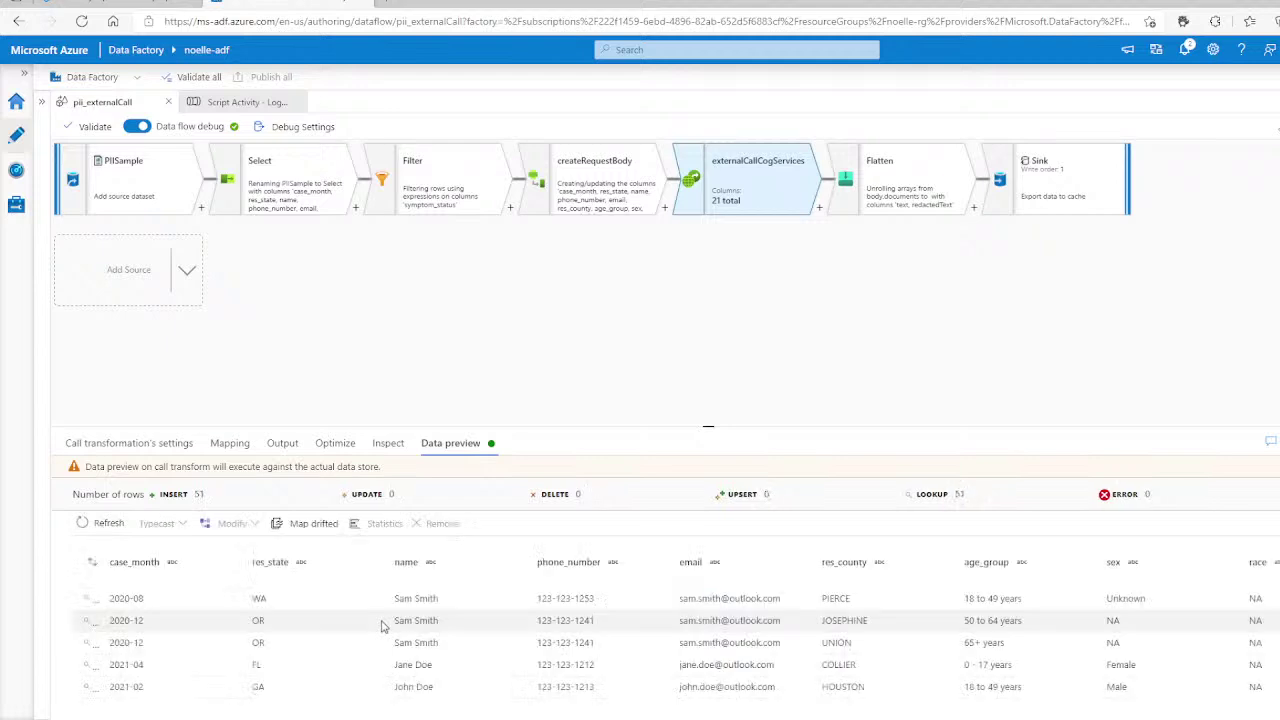
{"action": "scroll", "coordinate": [600, 620], "scroll_direction": "down", "scroll_amount": 1}
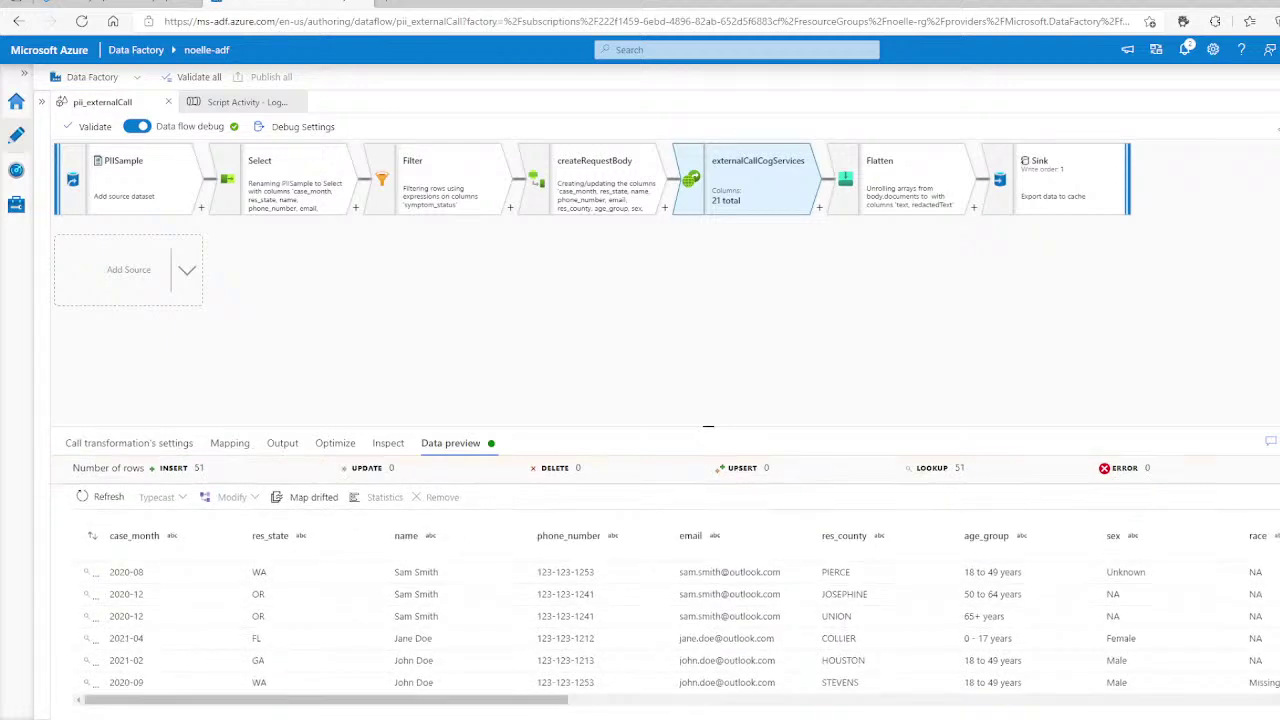
{"action": "left_click_drag", "start_coordinate": [552, 700], "coordinate": [1265, 708]}
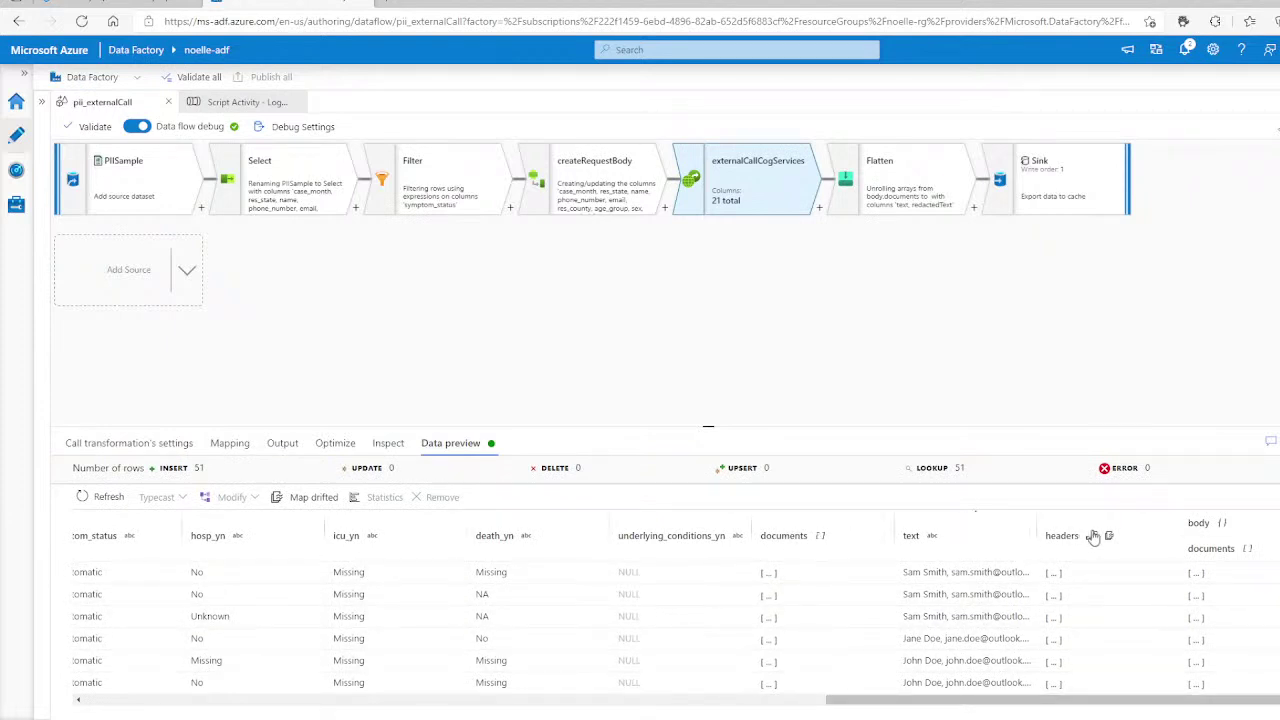
{"action": "left_click", "coordinate": [1056, 573]}
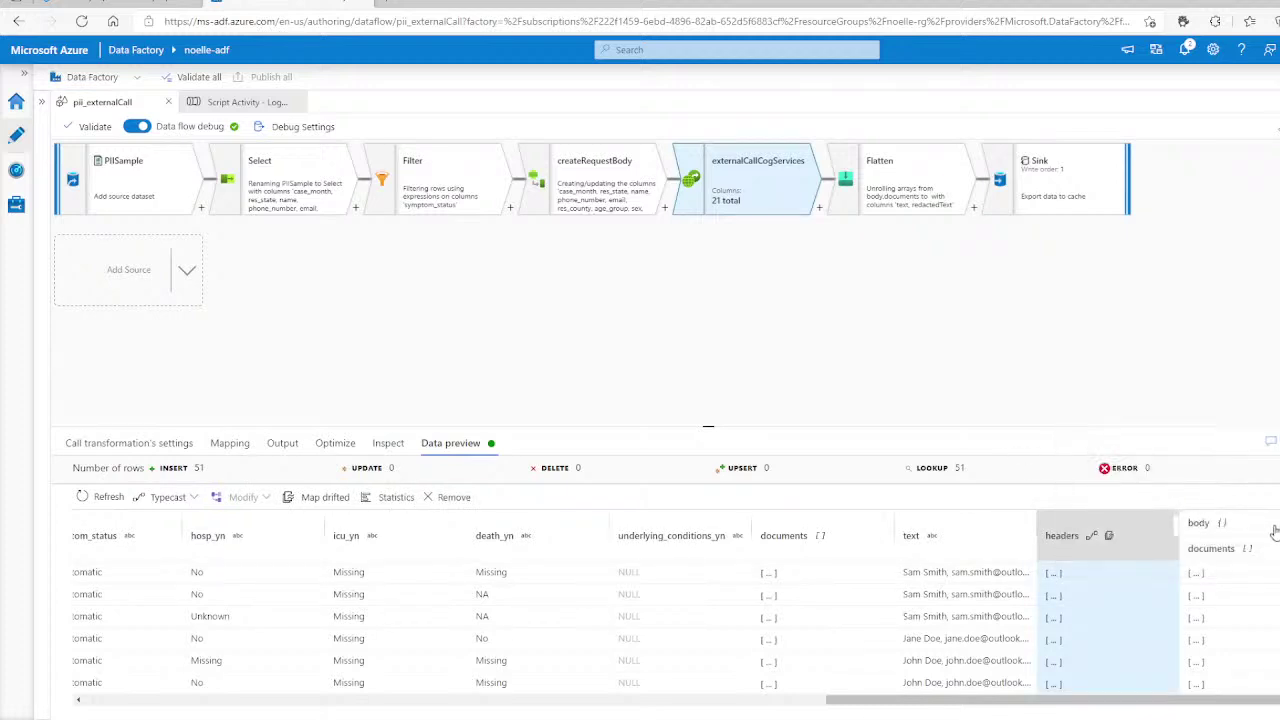
{"action": "left_click", "coordinate": [1197, 573]}
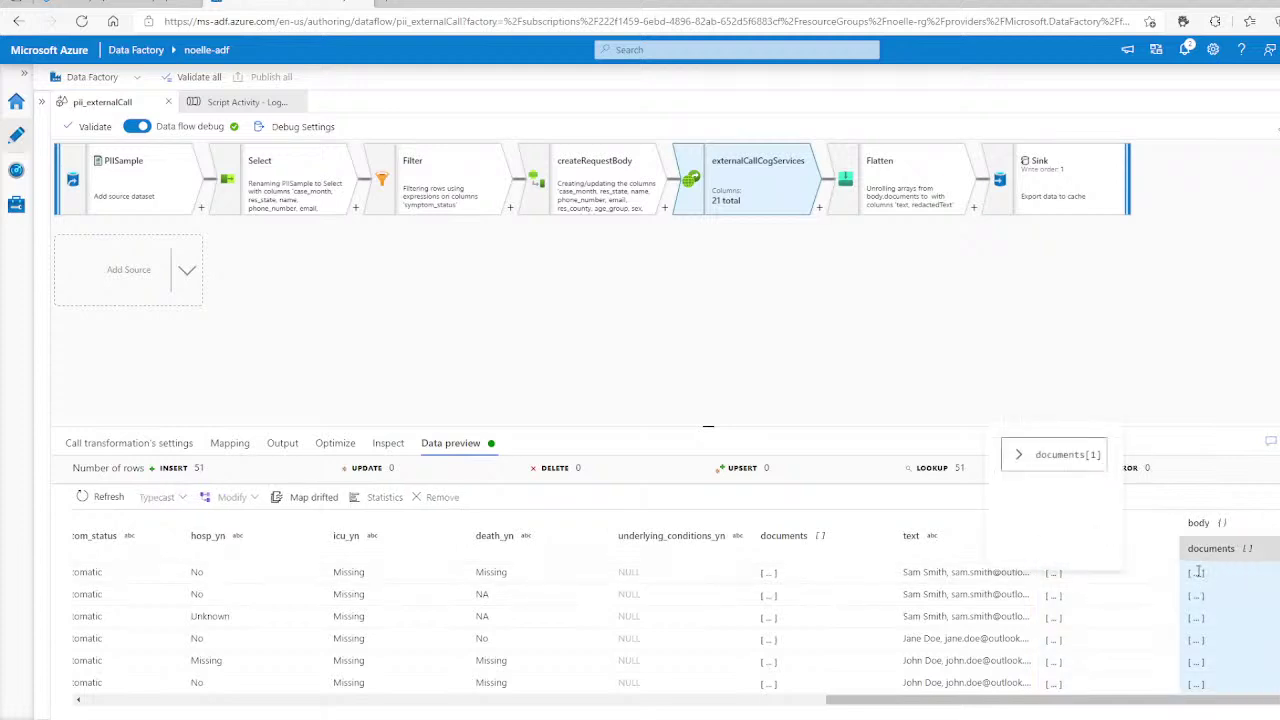
Expand the first response's documents array to inspect redactedText, and load the Flatten transformation's data preview.
{"action": "left_click", "coordinate": [1018, 455]}
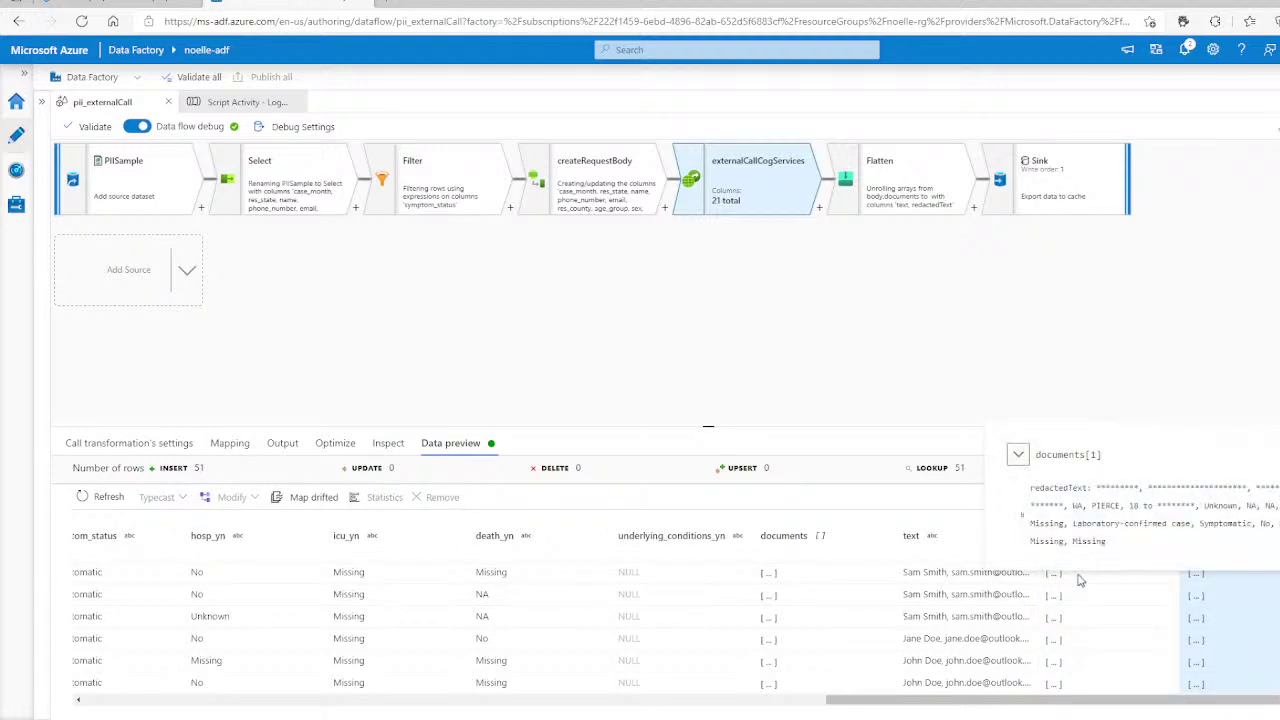
{"action": "left_click", "coordinate": [895, 190]}
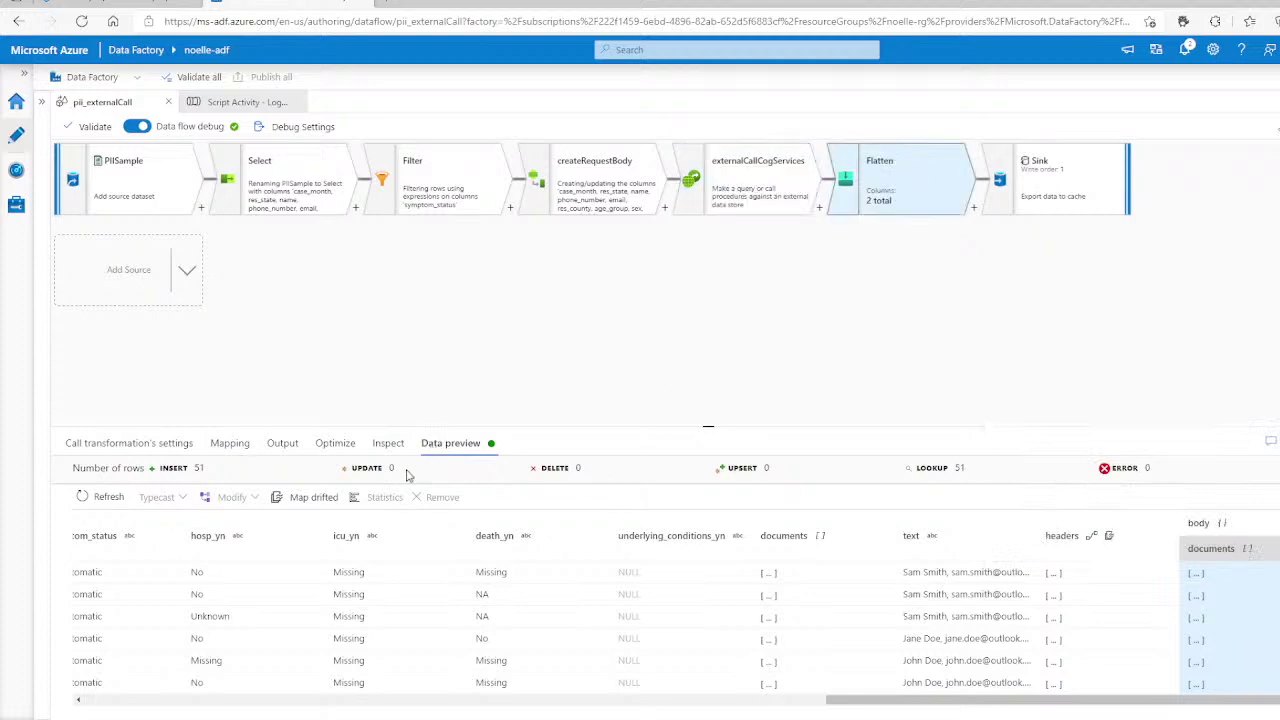
{"action": "left_click", "coordinate": [287, 446]}
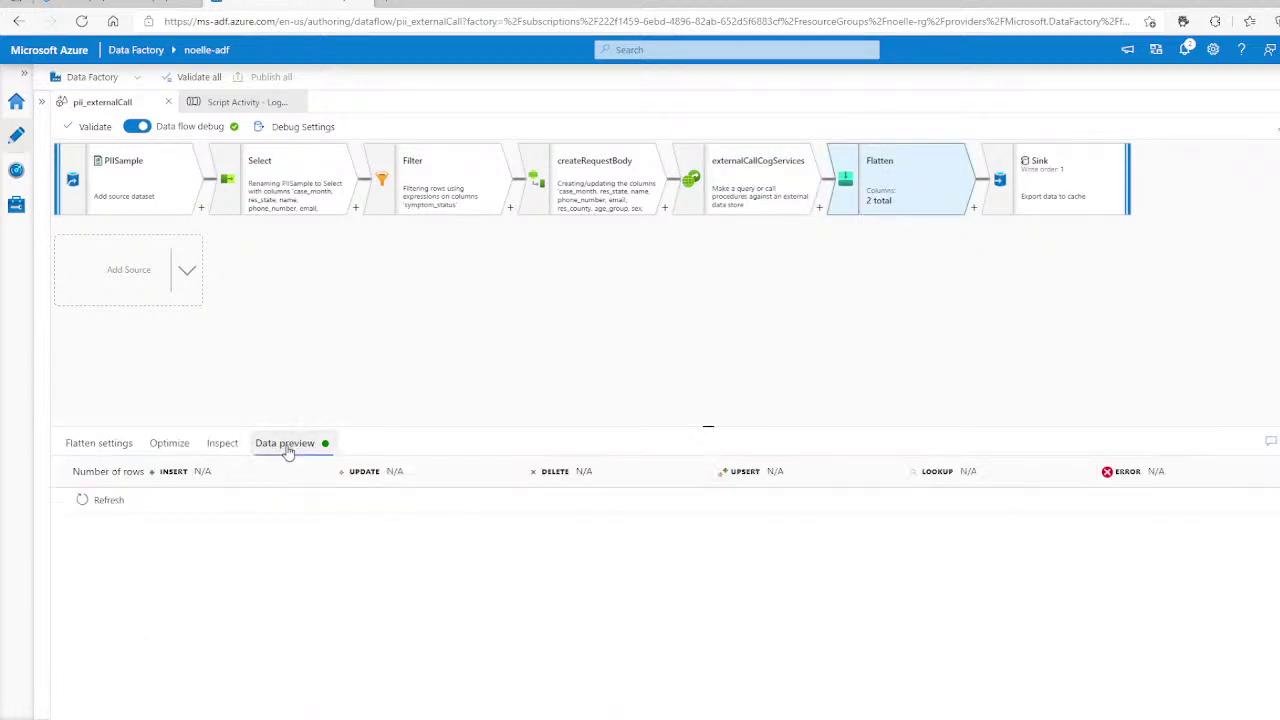
{"action": "left_click", "coordinate": [78, 502]}
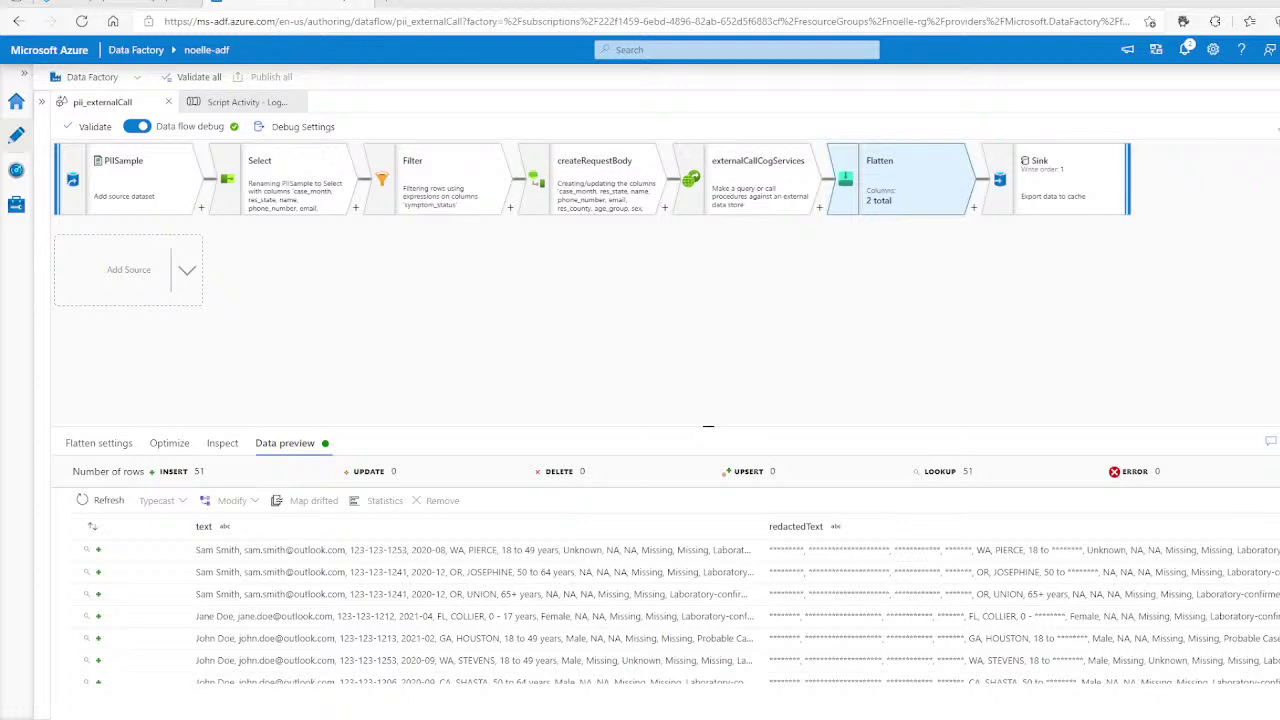
Open pipeline1 and add a second Script activity from the General activities to its canvas.
{"action": "left_click", "coordinate": [41, 102]}
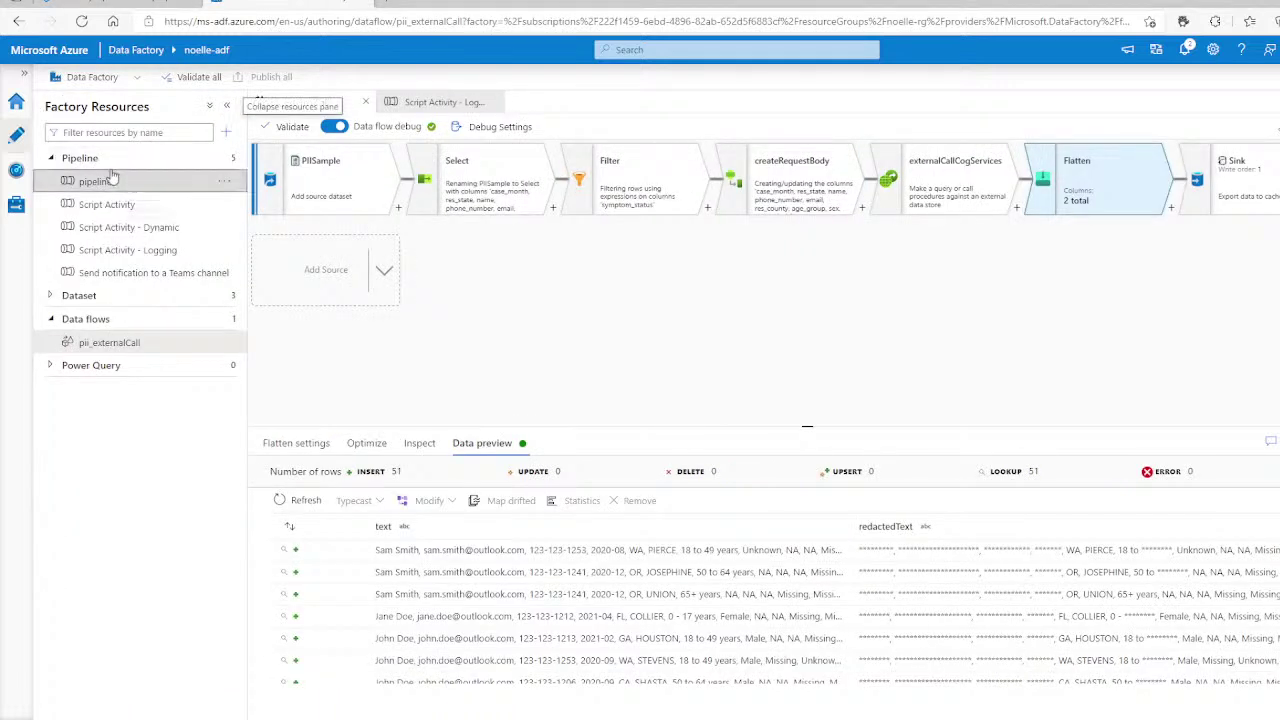
{"action": "left_click", "coordinate": [147, 184]}
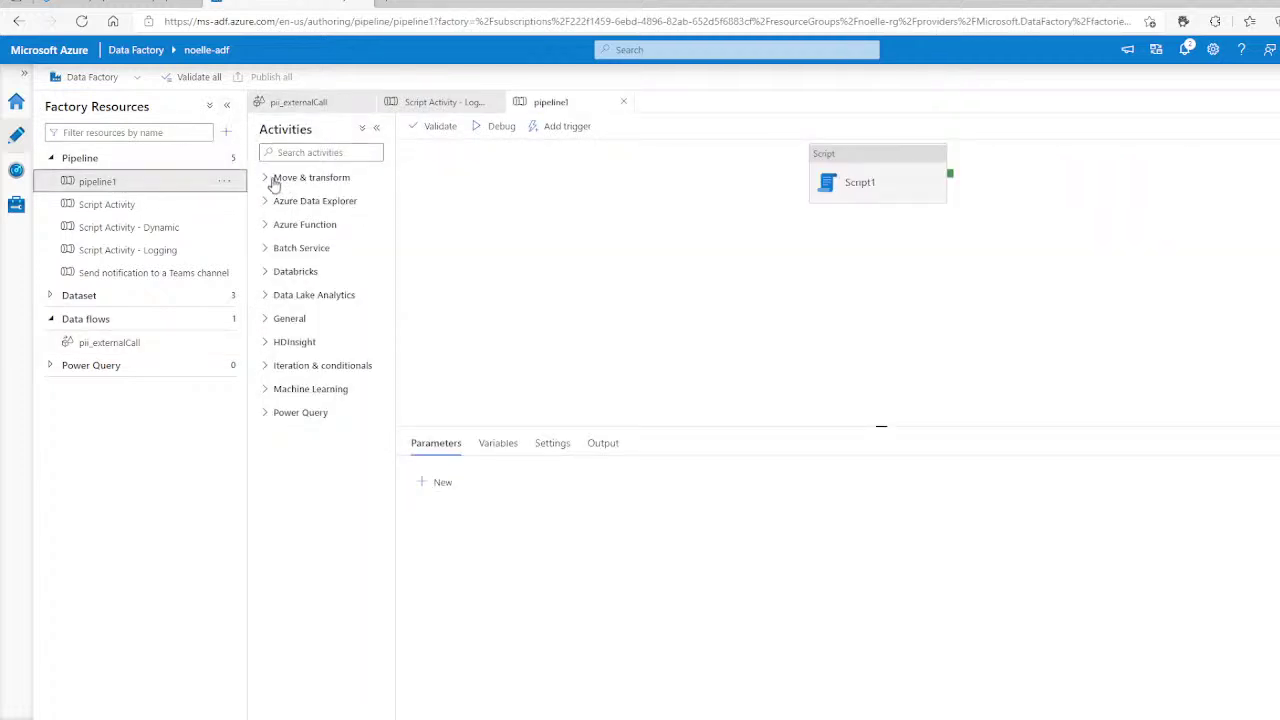
{"action": "left_click", "coordinate": [277, 320]}
{"action": "scroll", "coordinate": [305, 323], "scroll_direction": "down", "scroll_amount": 2}
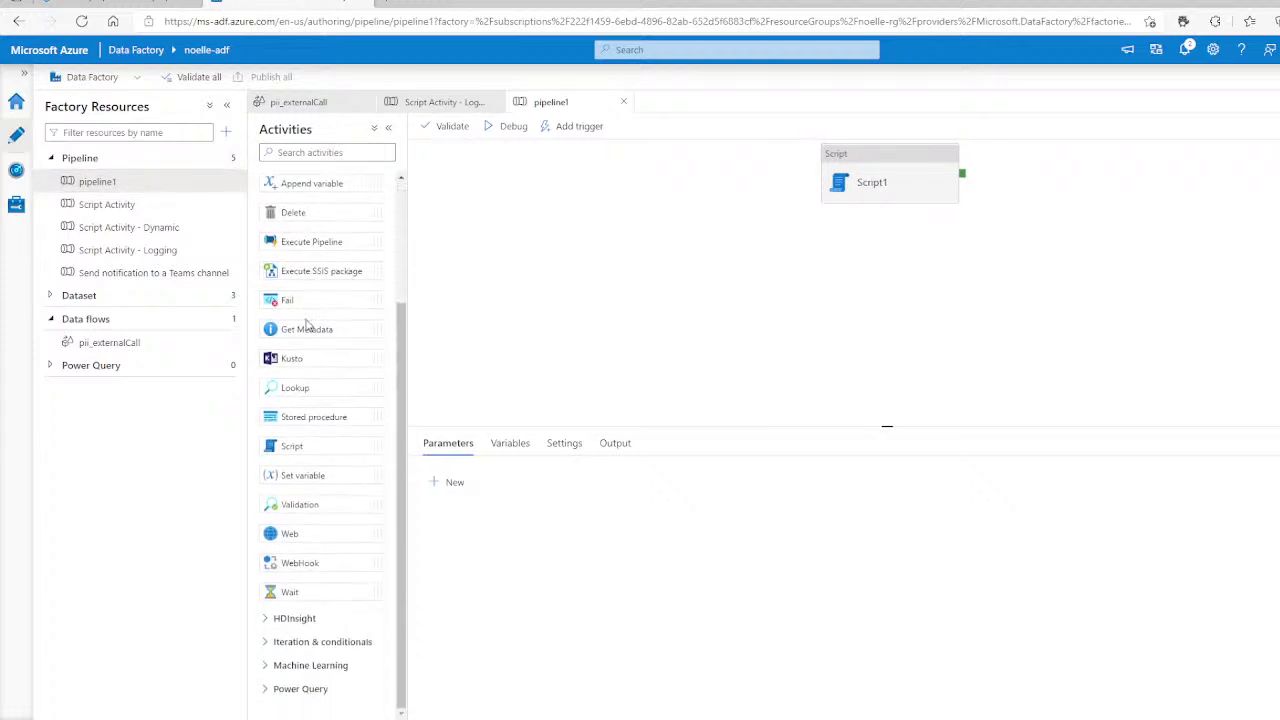
{"action": "left_click_drag", "start_coordinate": [333, 453], "coordinate": [637, 315]}
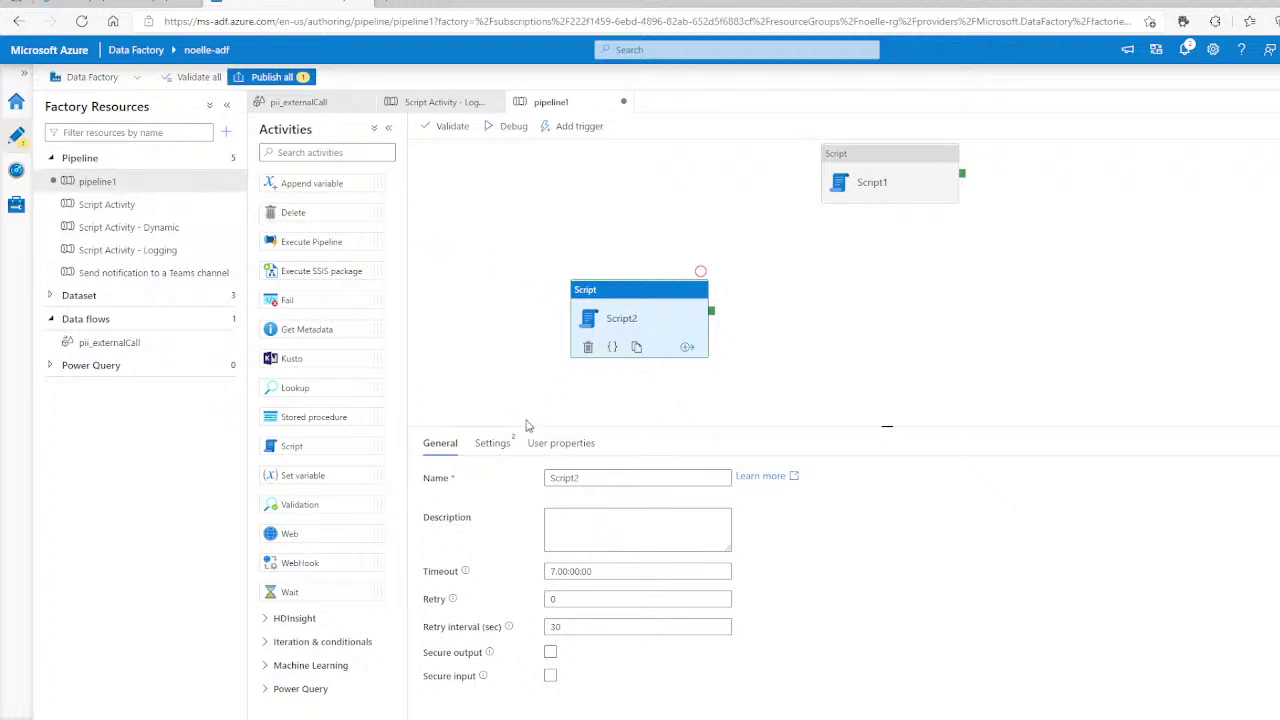
Check the new Script activity's settings and the data store types offered for a new linked service, without creating one.
{"action": "left_click", "coordinate": [503, 447]}
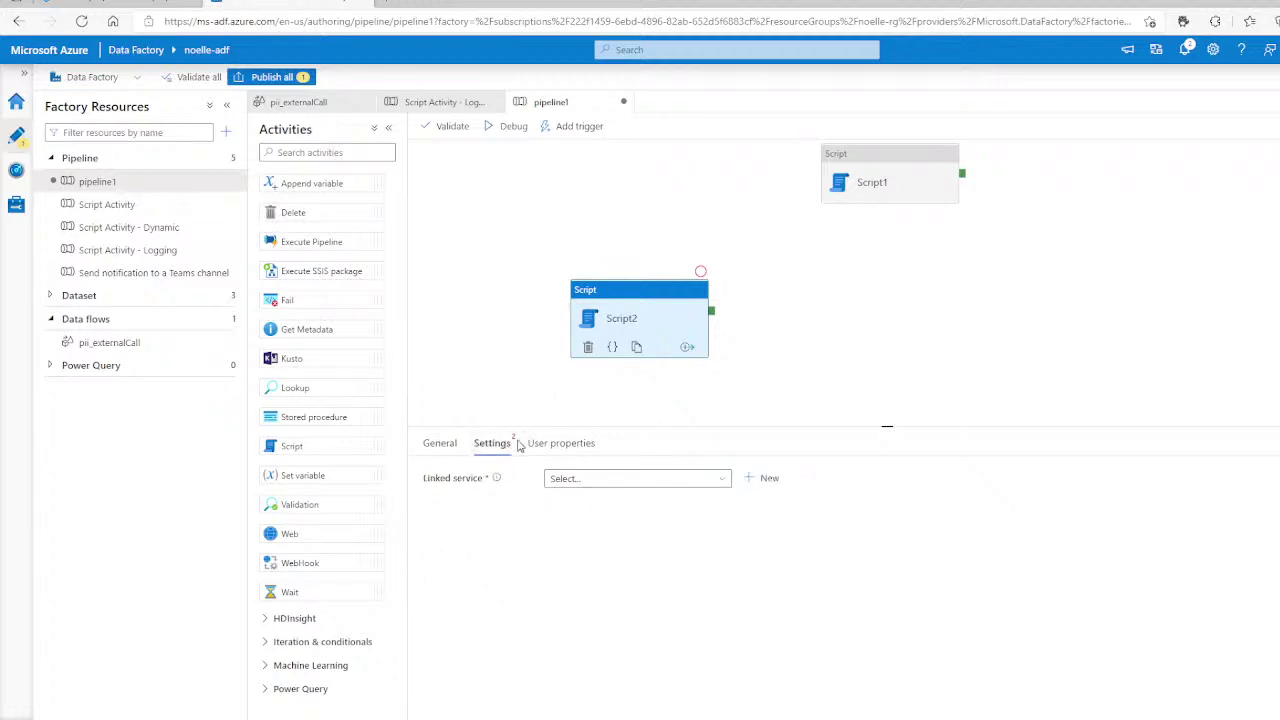
{"action": "left_click", "coordinate": [752, 478]}
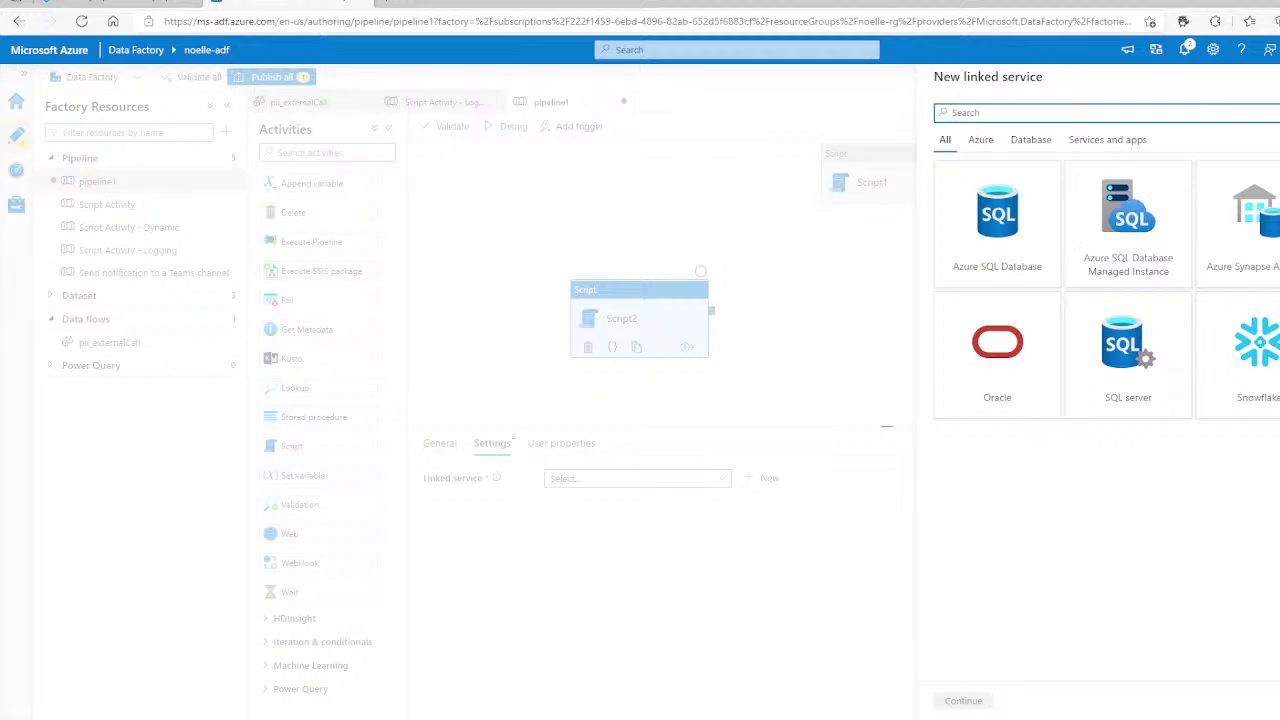
{"action": "key", "text": "Escape"}
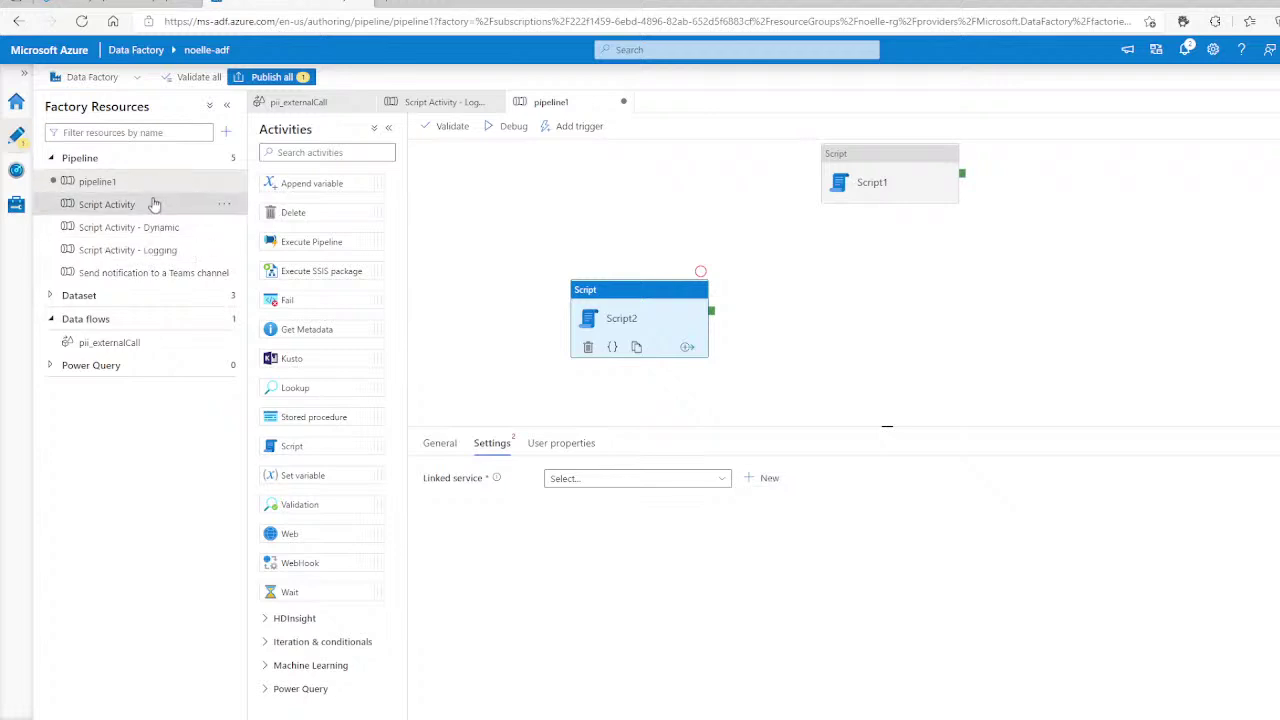
Open the Script Activity - Logging pipeline and review Script1's NonQuery scripts that drop, create and fill demo.myMovies.
{"action": "left_click", "coordinate": [160, 250]}
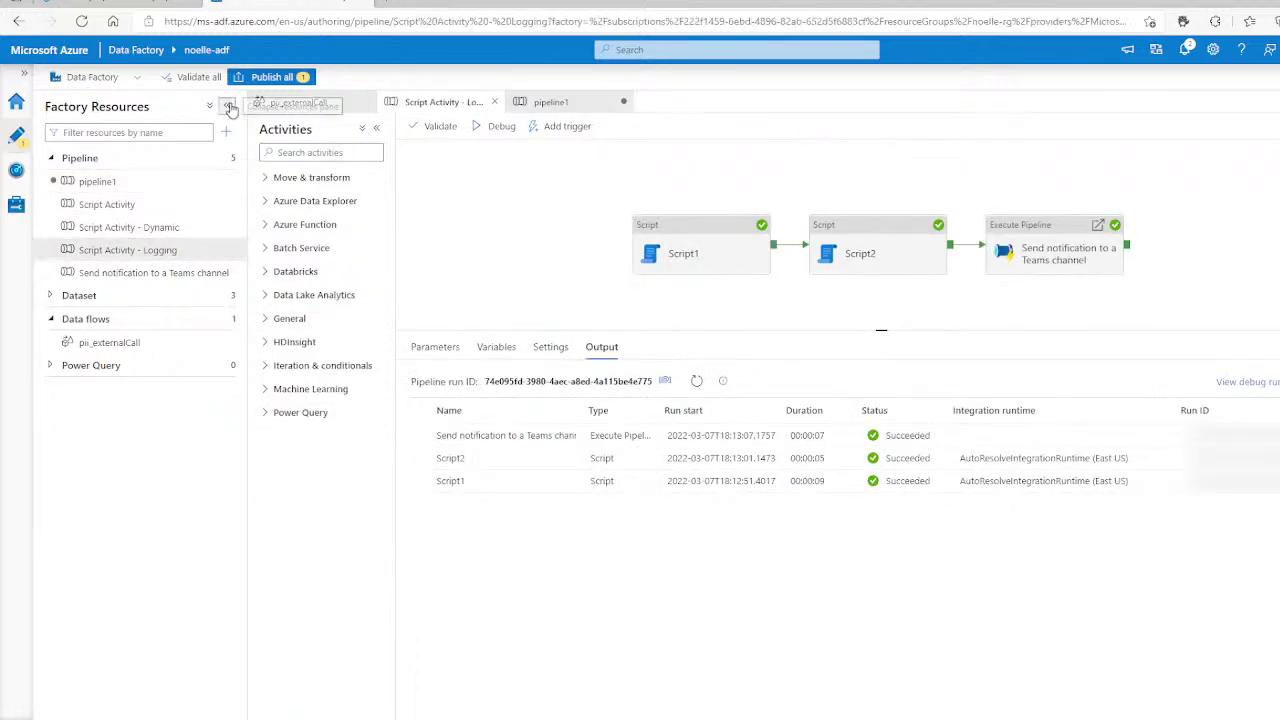
{"action": "left_click", "coordinate": [229, 106]}
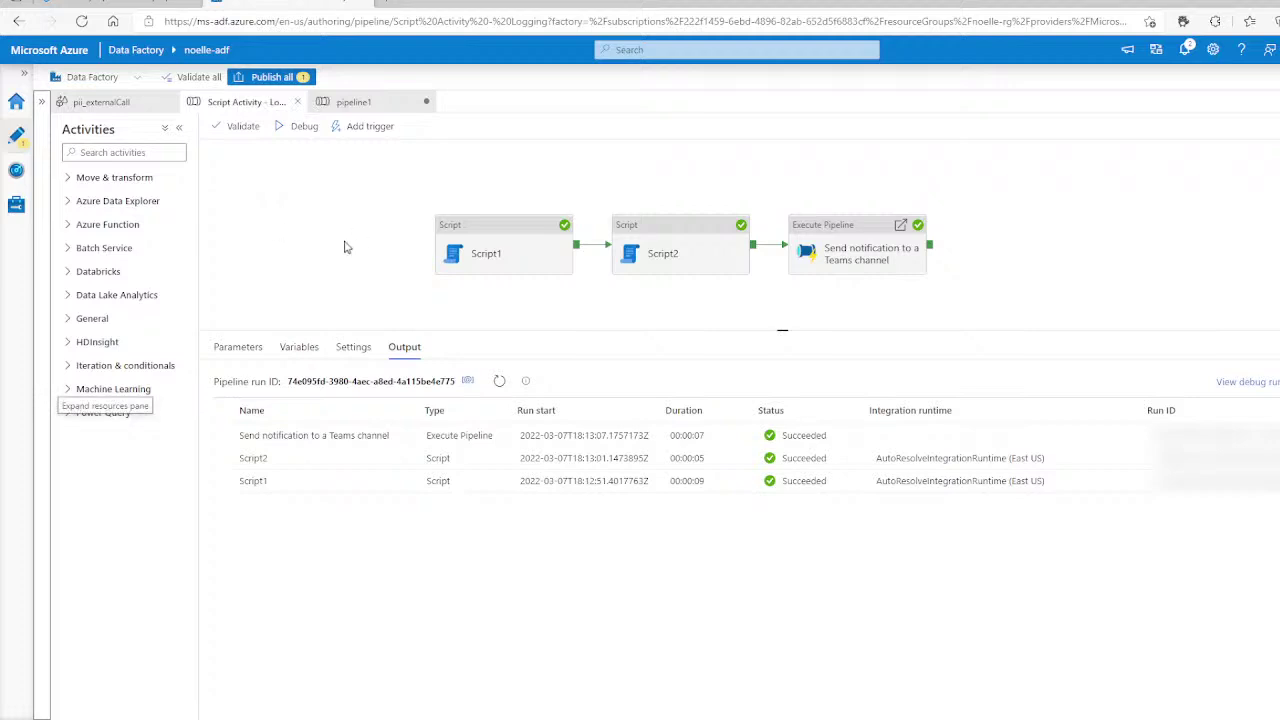
{"action": "left_click", "coordinate": [494, 262]}
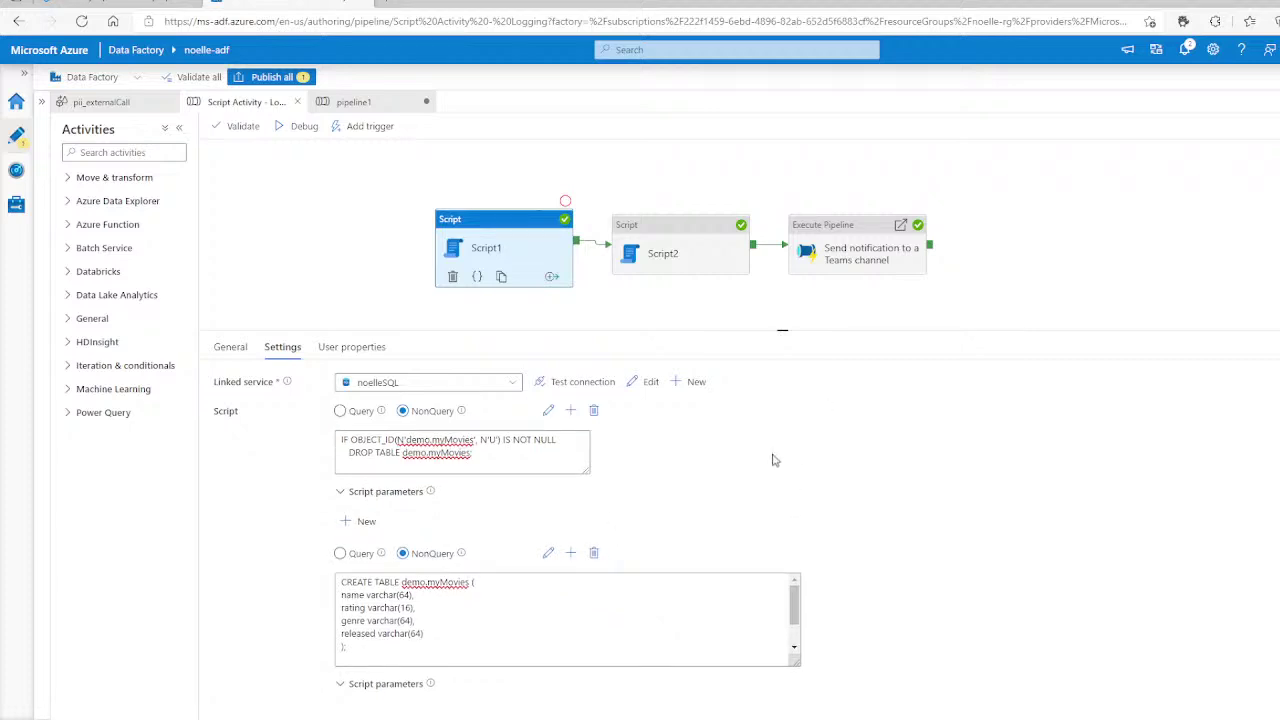
{"action": "scroll", "coordinate": [766, 510], "scroll_direction": "down", "scroll_amount": 1}
{"action": "scroll", "coordinate": [766, 511], "scroll_direction": "up", "scroll_amount": 1}
{"action": "scroll", "coordinate": [613, 491], "scroll_direction": "down", "scroll_amount": 1}
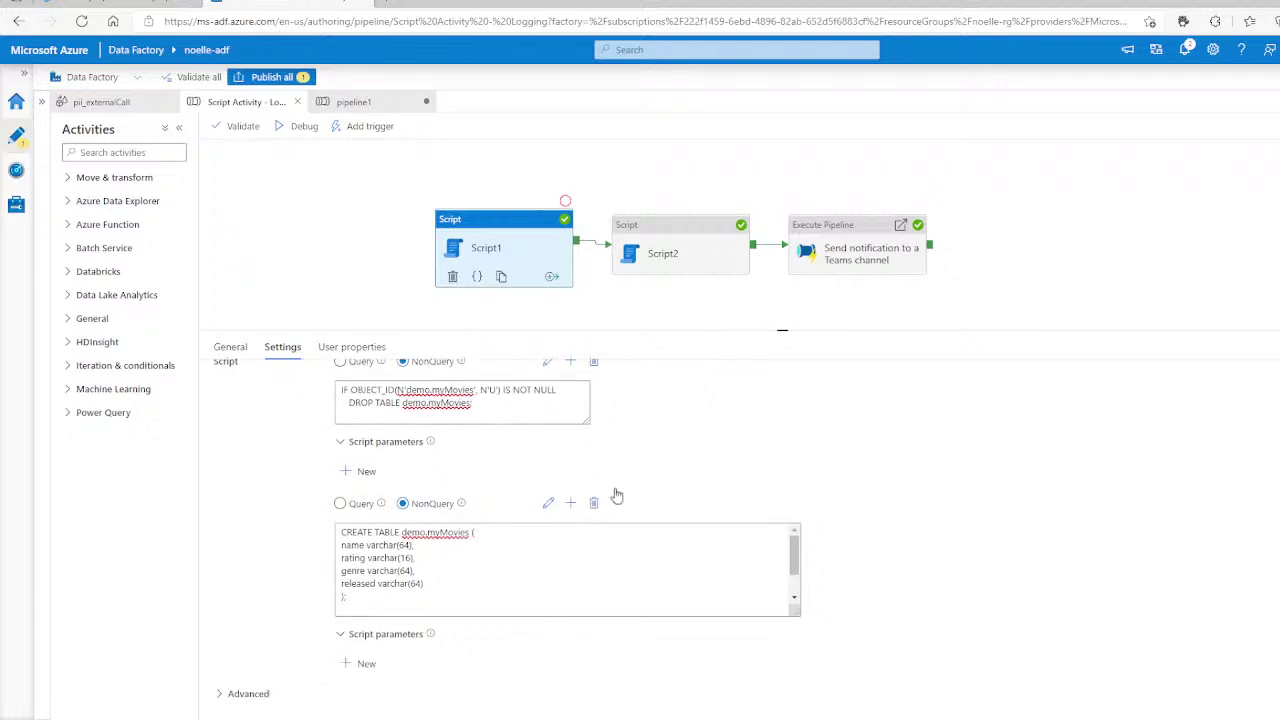
{"action": "scroll", "coordinate": [616, 558], "scroll_direction": "down", "scroll_amount": 2}
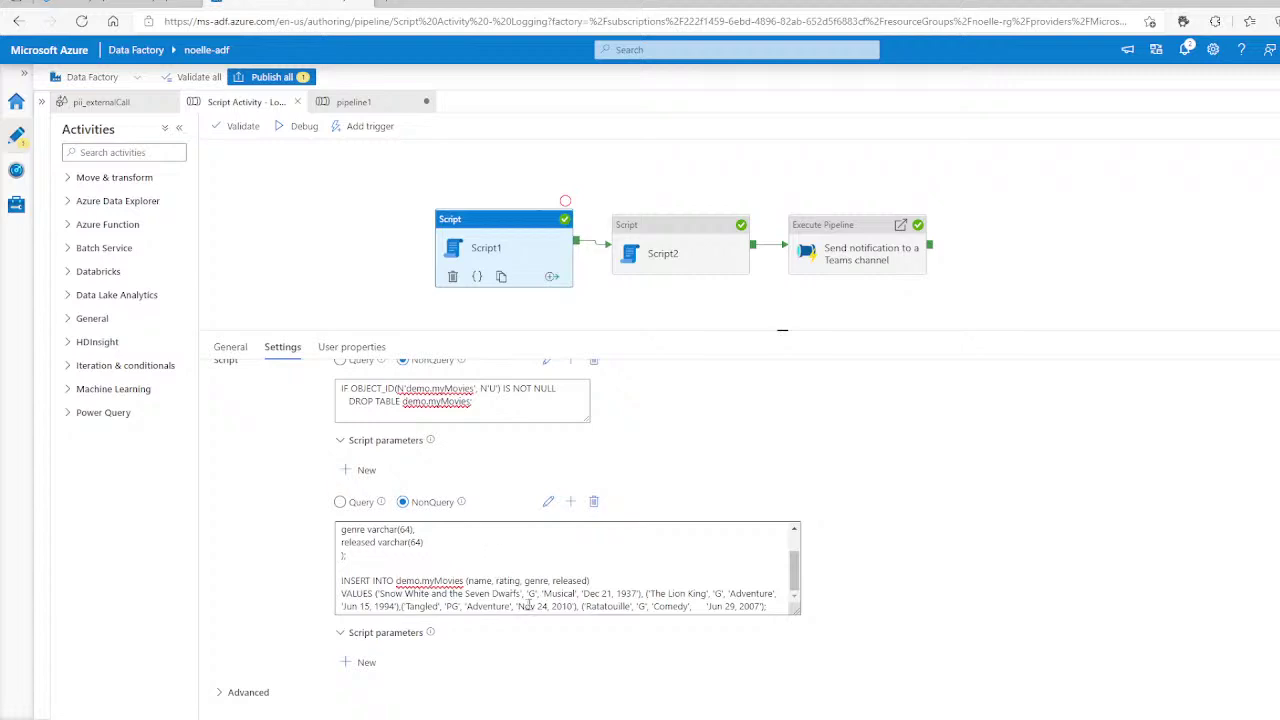
{"action": "scroll", "coordinate": [594, 597], "scroll_direction": "down", "scroll_amount": 1}
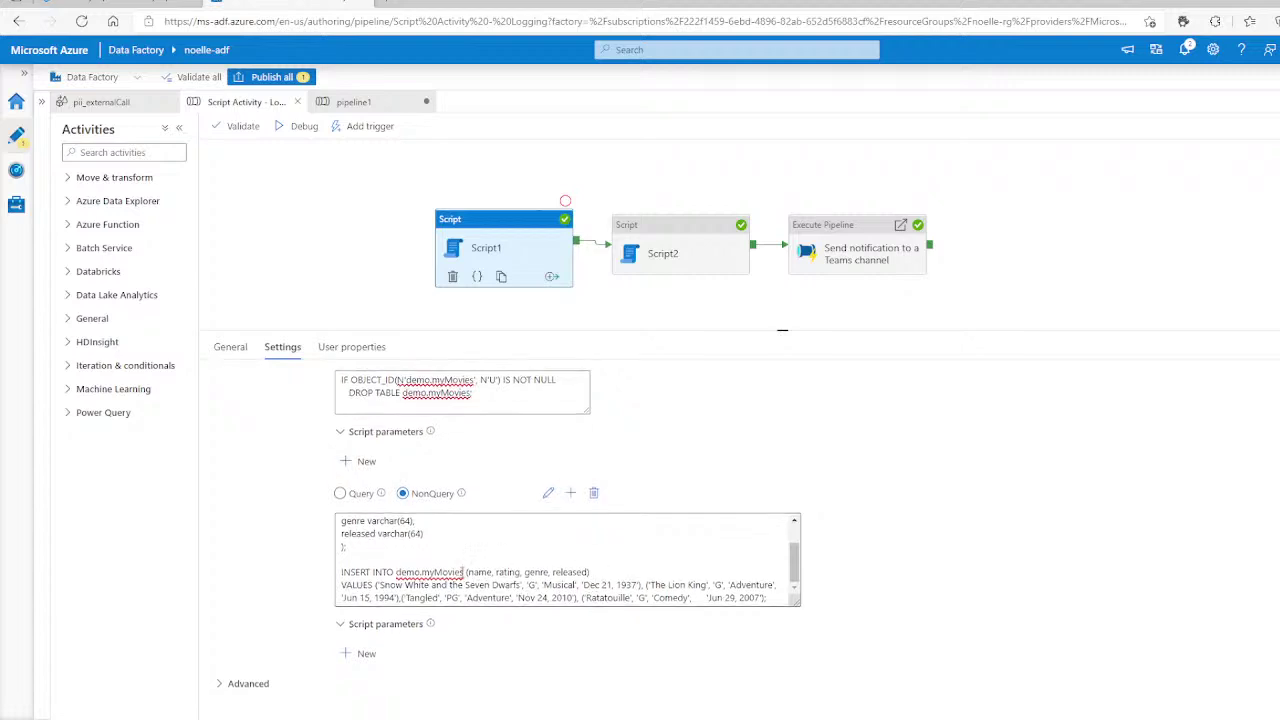
Copy Script1's INSERT INTO demo.myMovies statement into a new script block set to NonQuery, and delete that block.
{"action": "left_click_drag", "start_coordinate": [342, 572], "coordinate": [783, 598]}
{"action": "key", "text": "ctrl+c"}
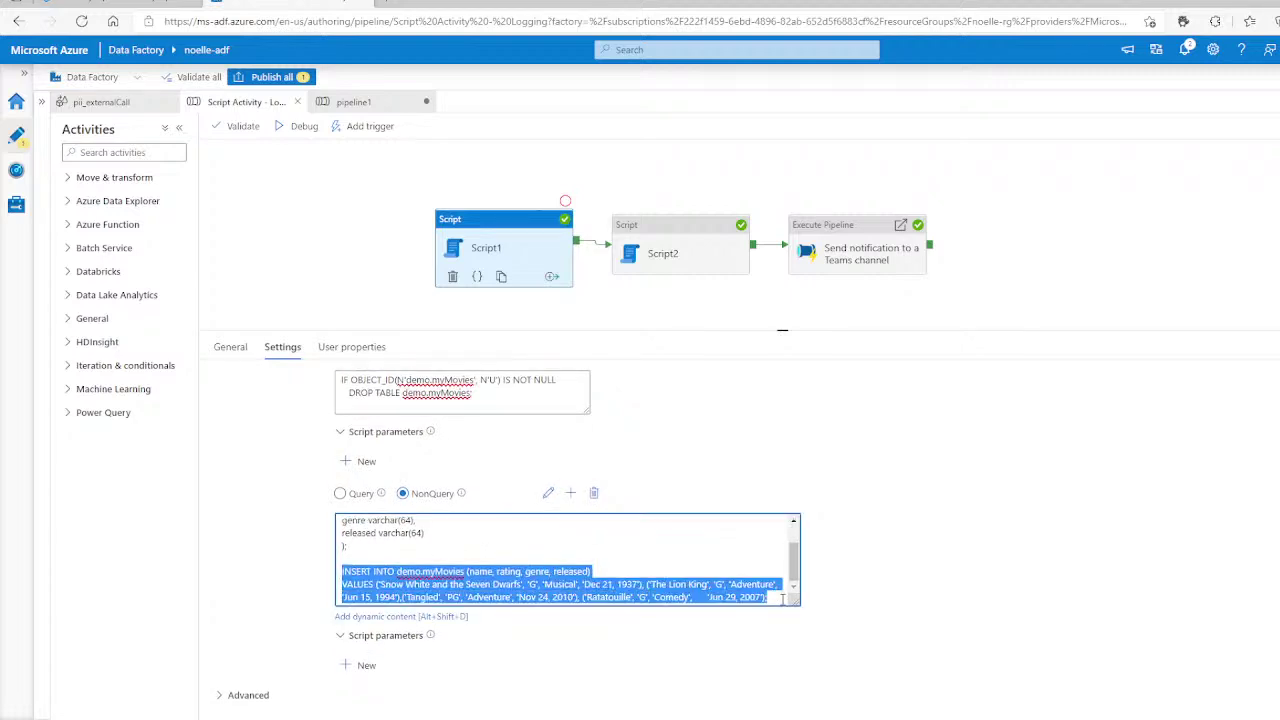
{"action": "scroll", "coordinate": [650, 515], "scroll_direction": "up", "scroll_amount": 1}
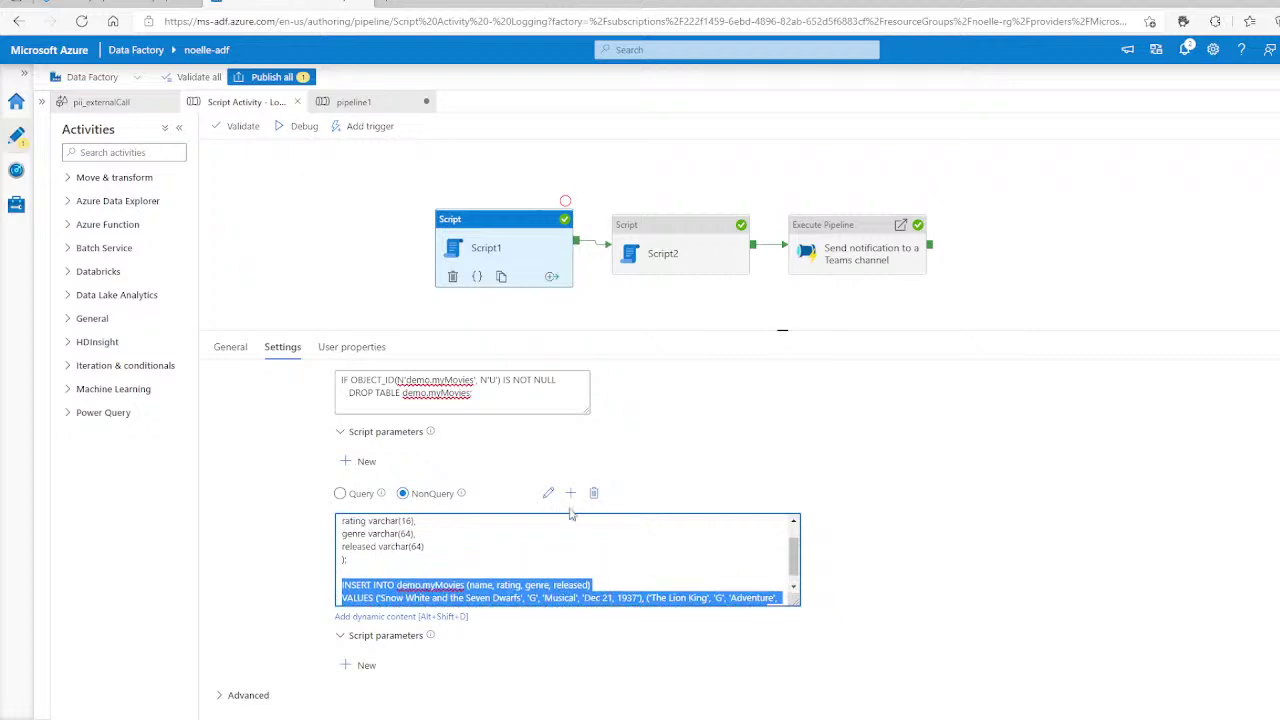
{"action": "left_click", "coordinate": [567, 497]}
{"action": "left_click", "coordinate": [516, 618]}
{"action": "key", "text": "ctrl+v"}
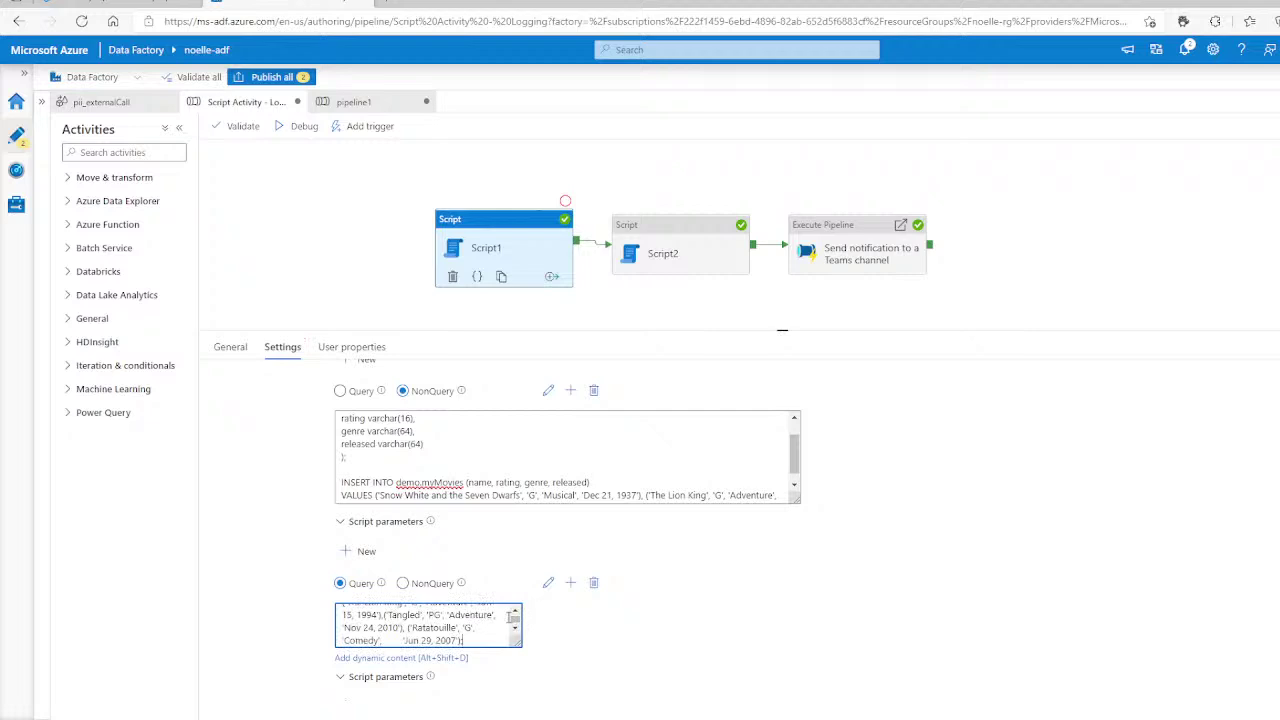
{"action": "scroll", "coordinate": [513, 618], "scroll_direction": "up", "scroll_amount": 1}
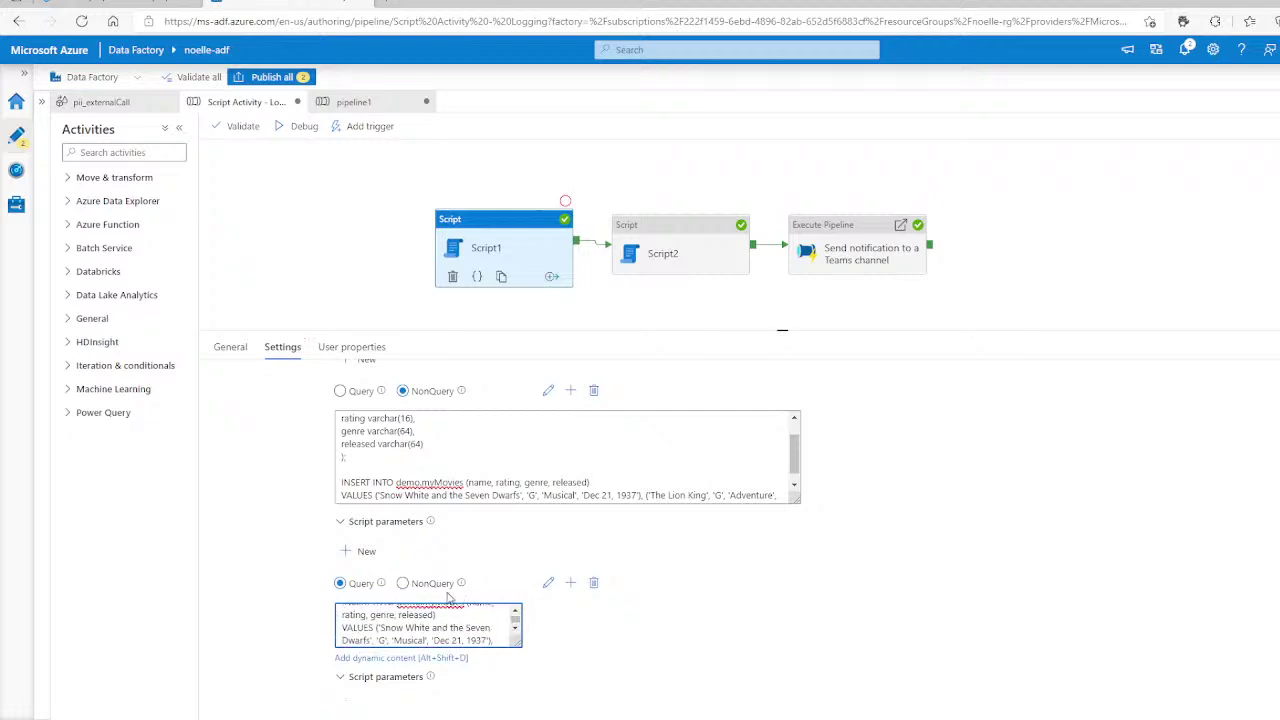
{"action": "left_click", "coordinate": [403, 583]}
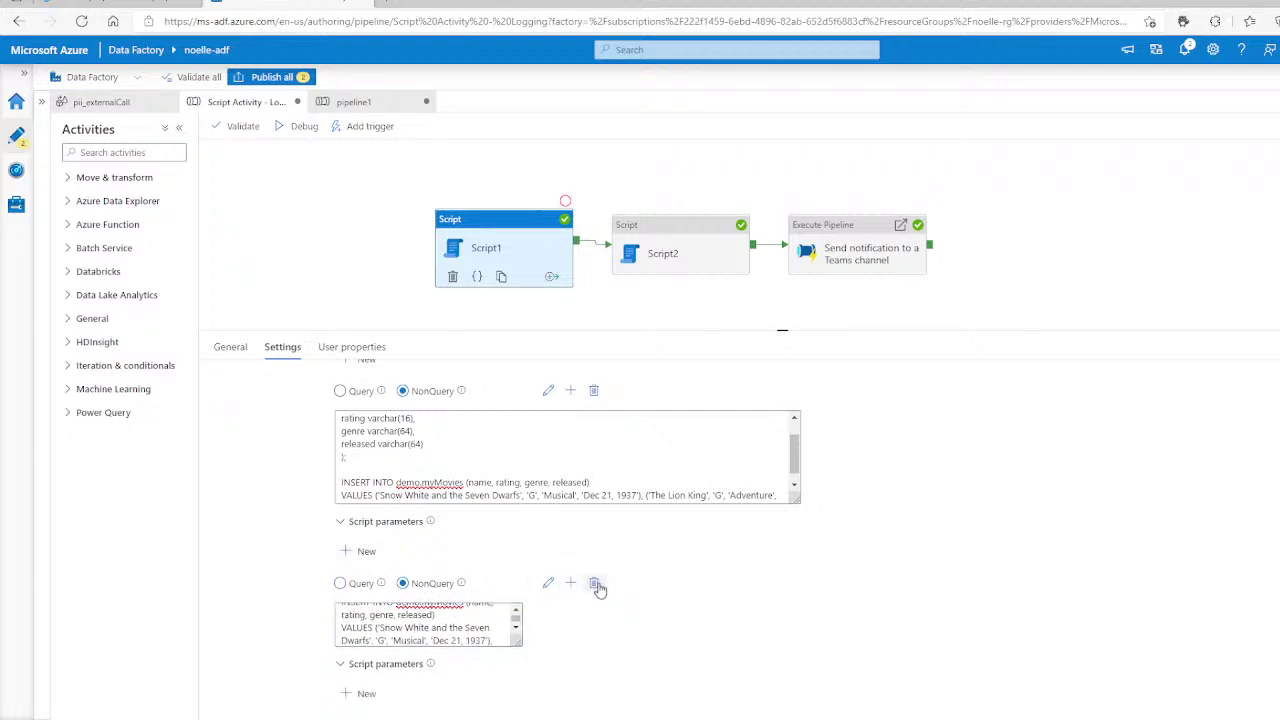
{"action": "left_click", "coordinate": [596, 584]}
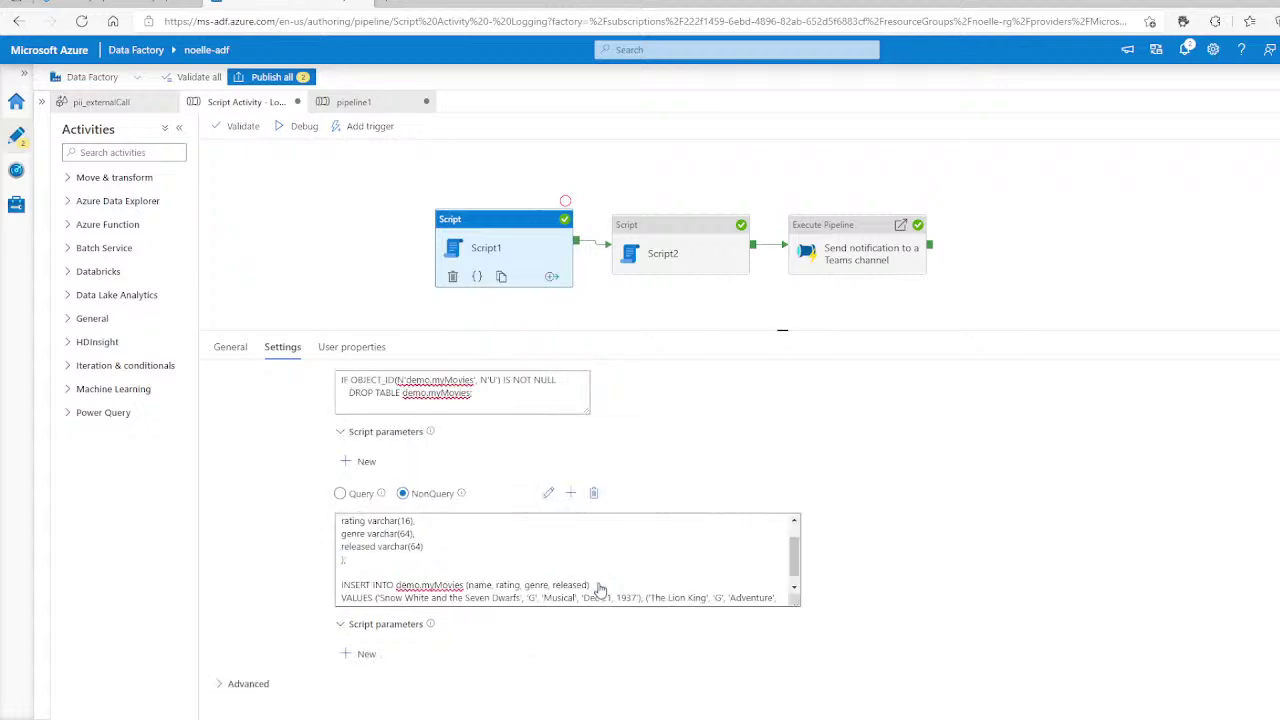
Examine the script parameters section under Script1's DROP TABLE script and collapse it.
{"action": "left_click", "coordinate": [362, 392]}
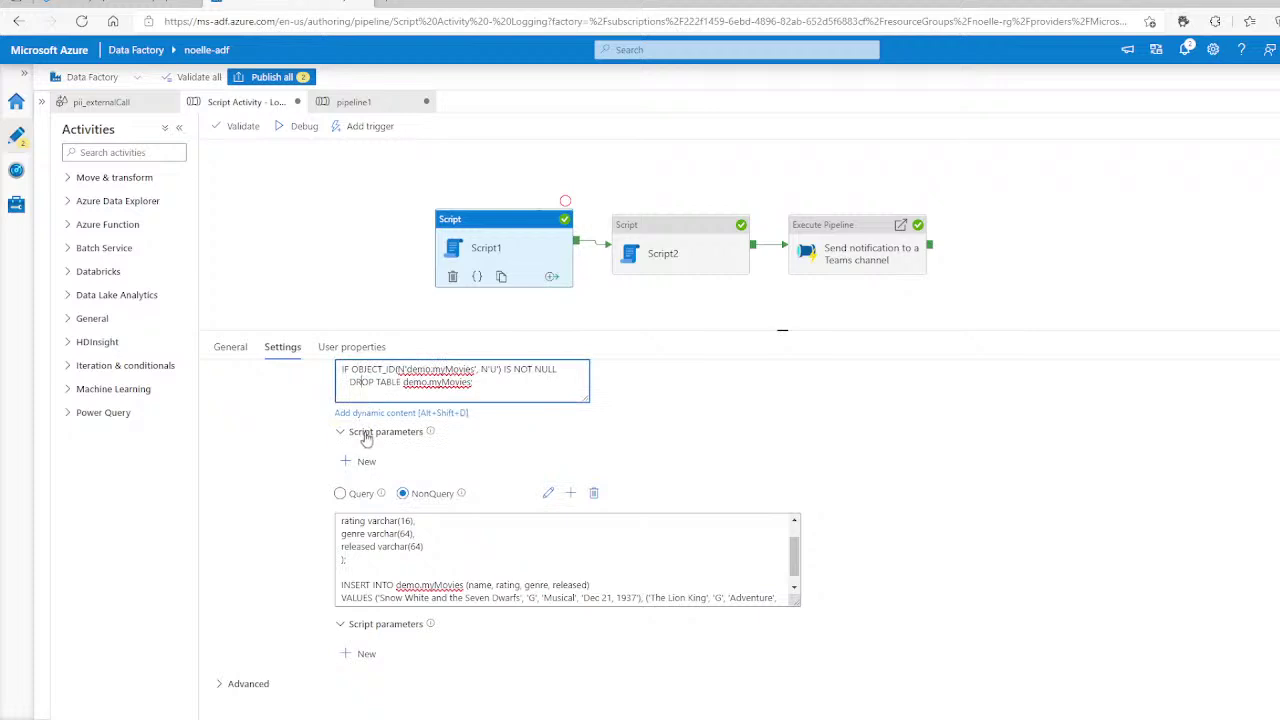
{"action": "left_click", "coordinate": [365, 420]}
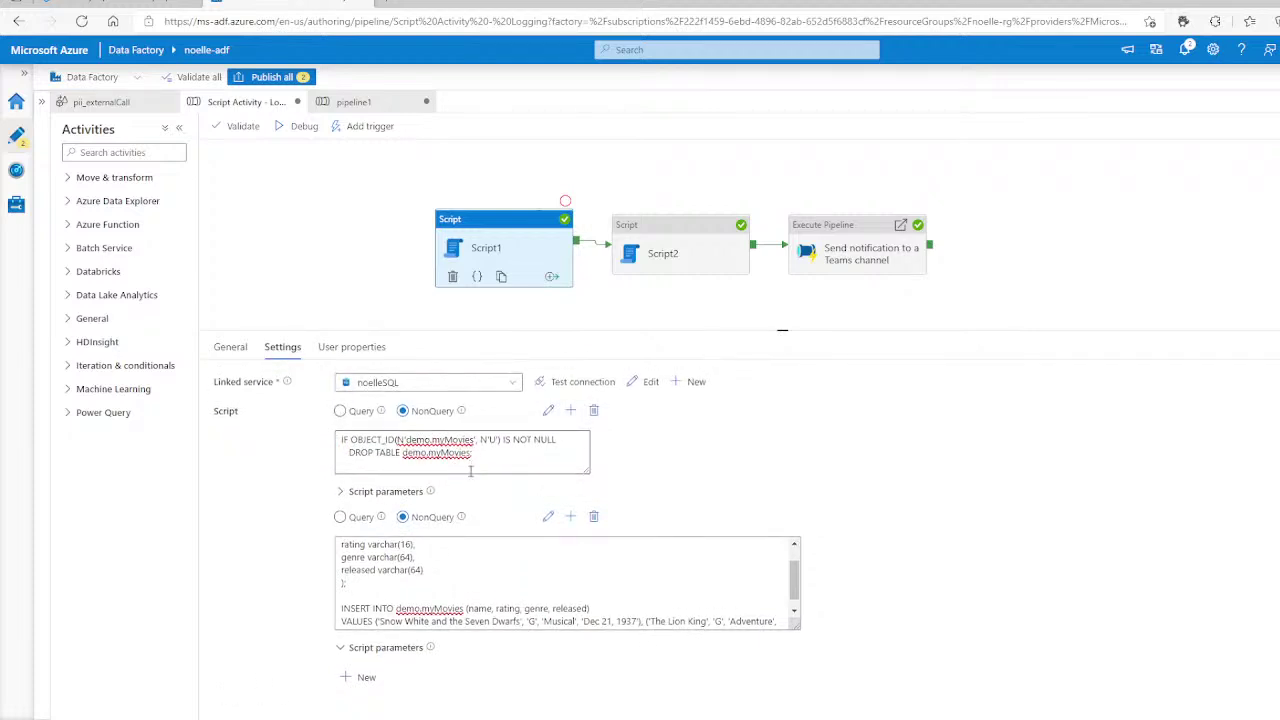
{"action": "left_click", "coordinate": [410, 492]}
{"action": "mouse_move", "coordinate": [369, 527]}
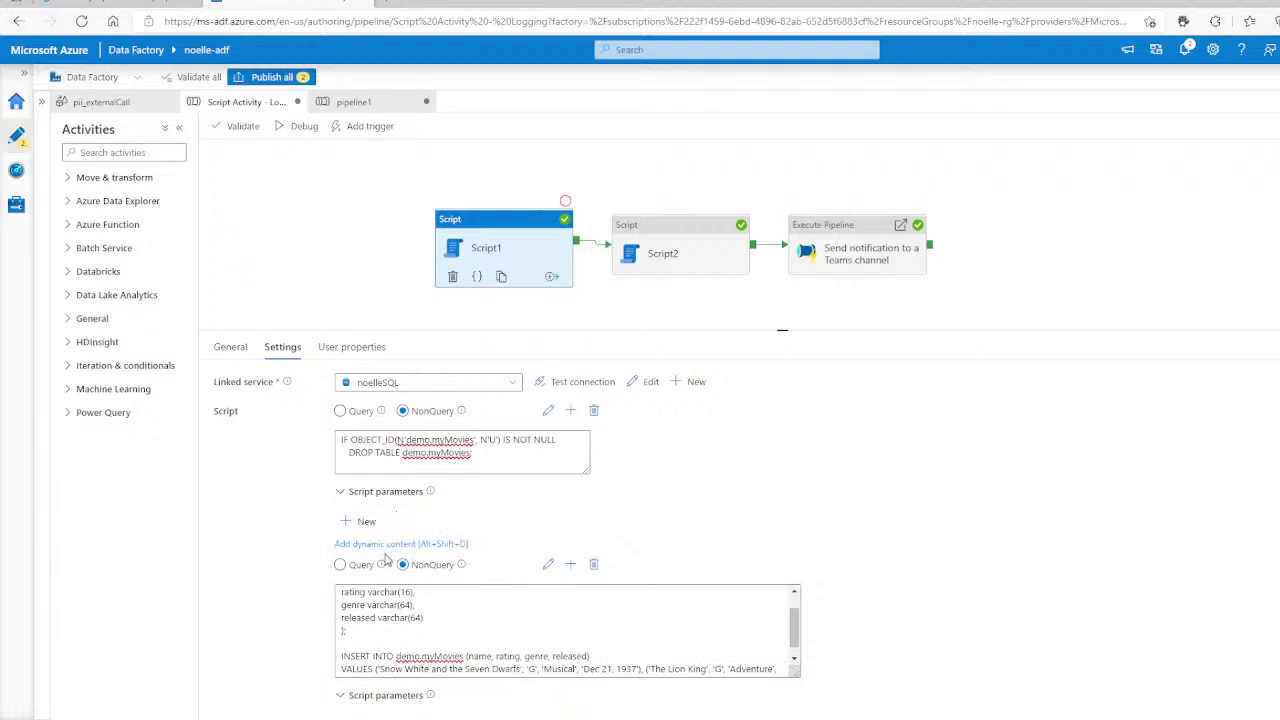
{"action": "left_click", "coordinate": [340, 492]}
{"action": "scroll", "coordinate": [290, 516], "scroll_direction": "down", "scroll_amount": 1}
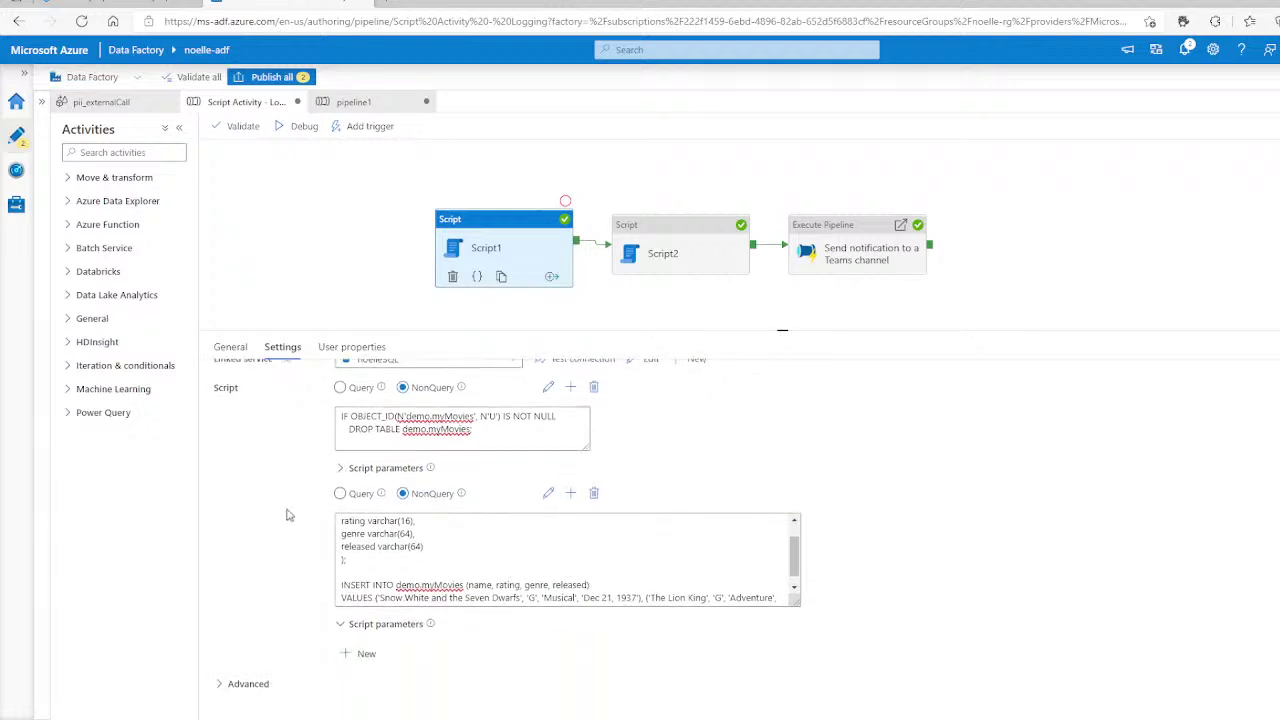
Review Script2's SELECT query on demo.myMovies and its advanced logging options.
{"action": "left_click", "coordinate": [645, 240]}
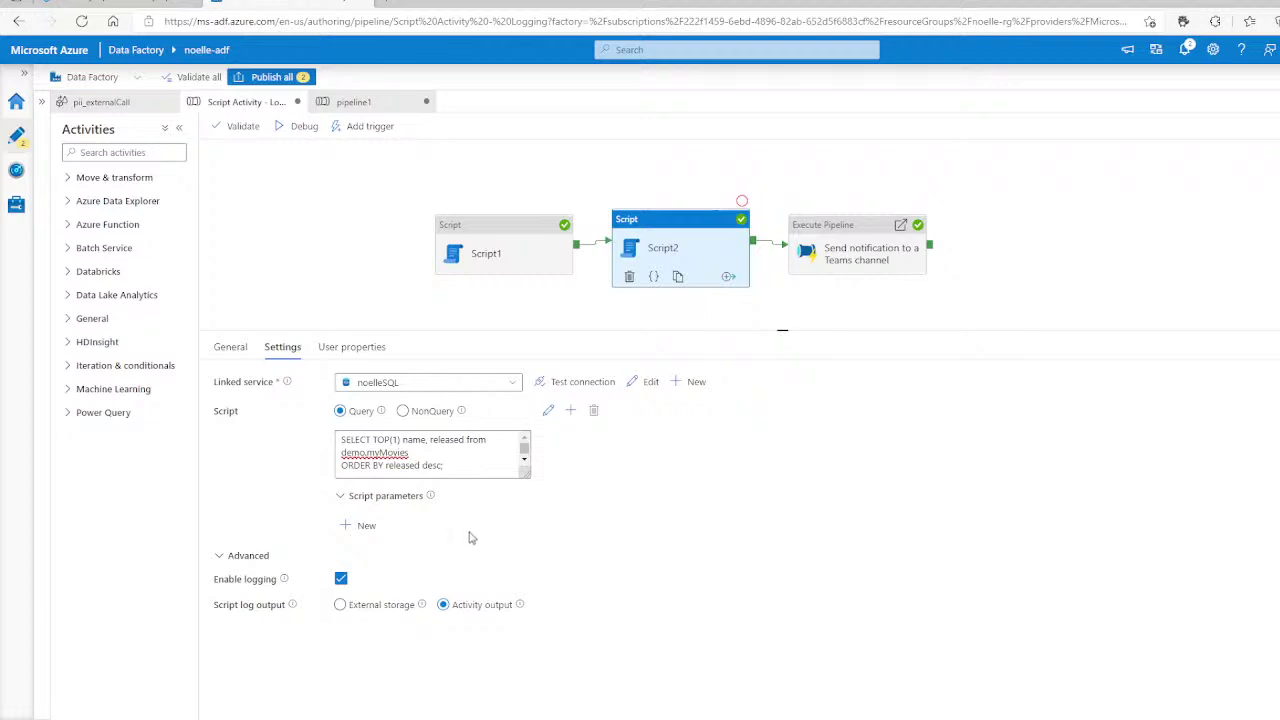
{"action": "left_click", "coordinate": [225, 558]}
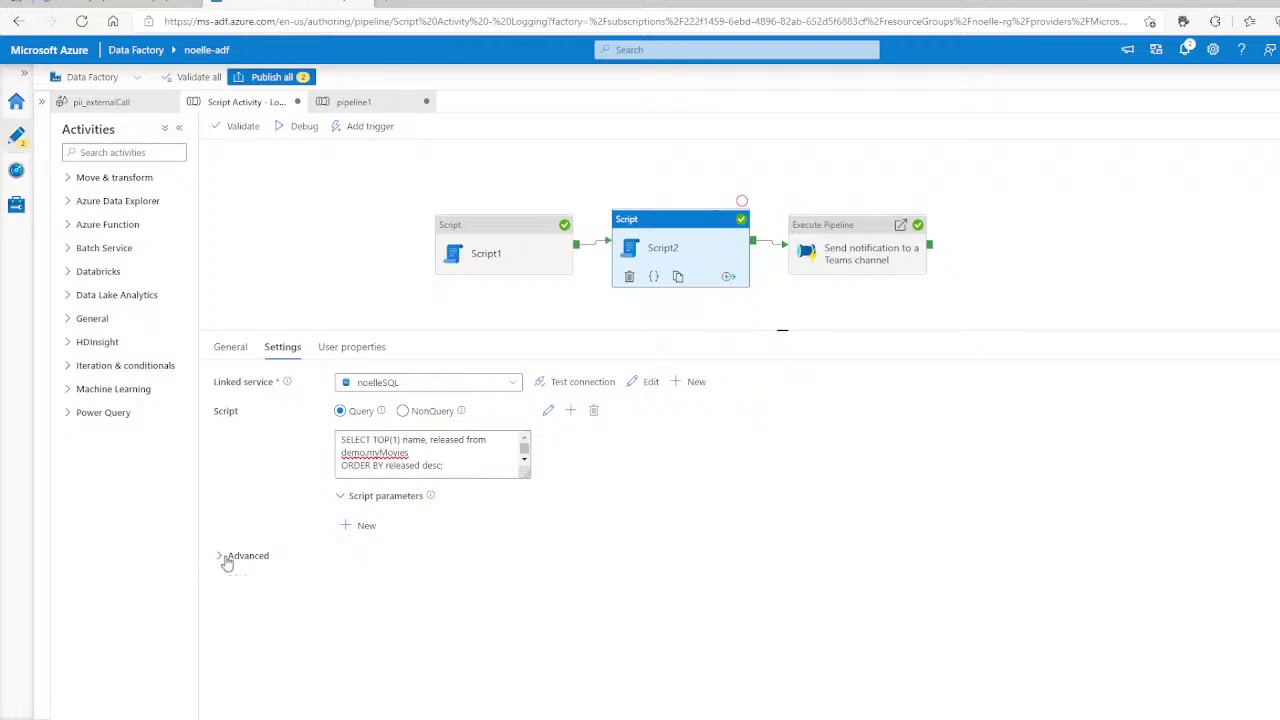
{"action": "left_click", "coordinate": [226, 558]}
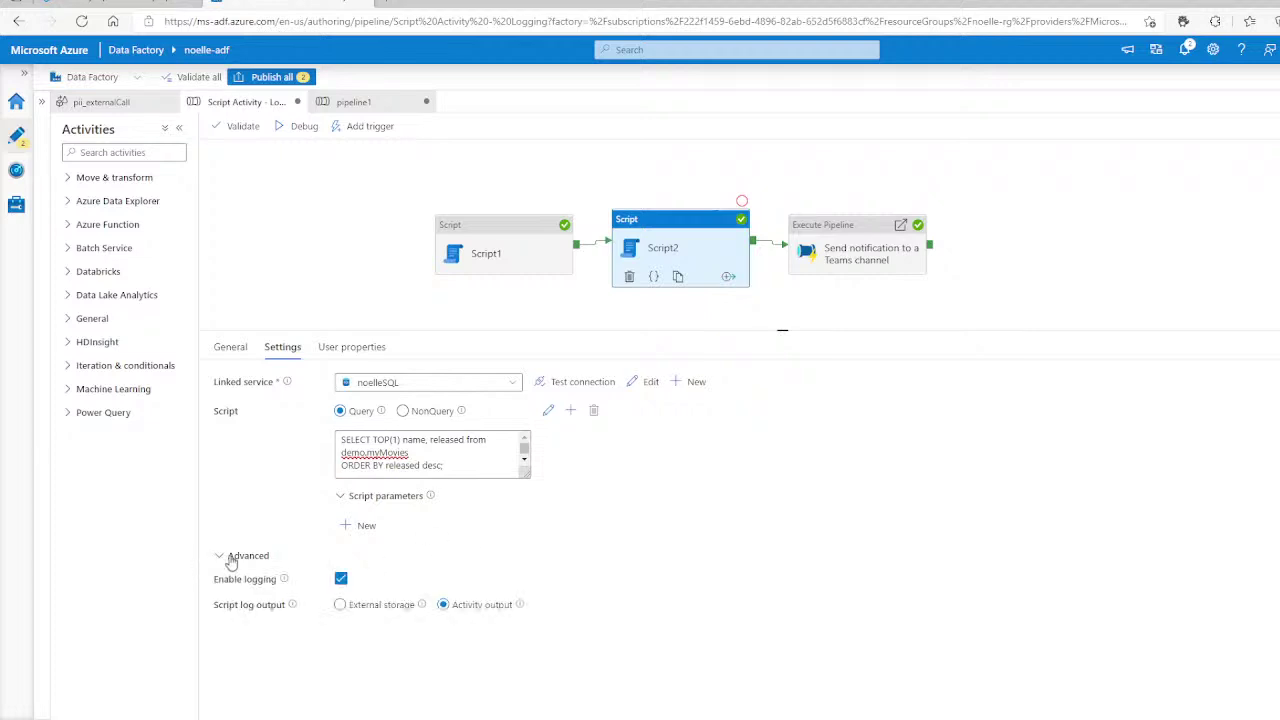
Try External storage as Script2's script log output, viewing the new Azure Blob Storage linked service form, and return to Activity output.
{"action": "left_click", "coordinate": [372, 606]}
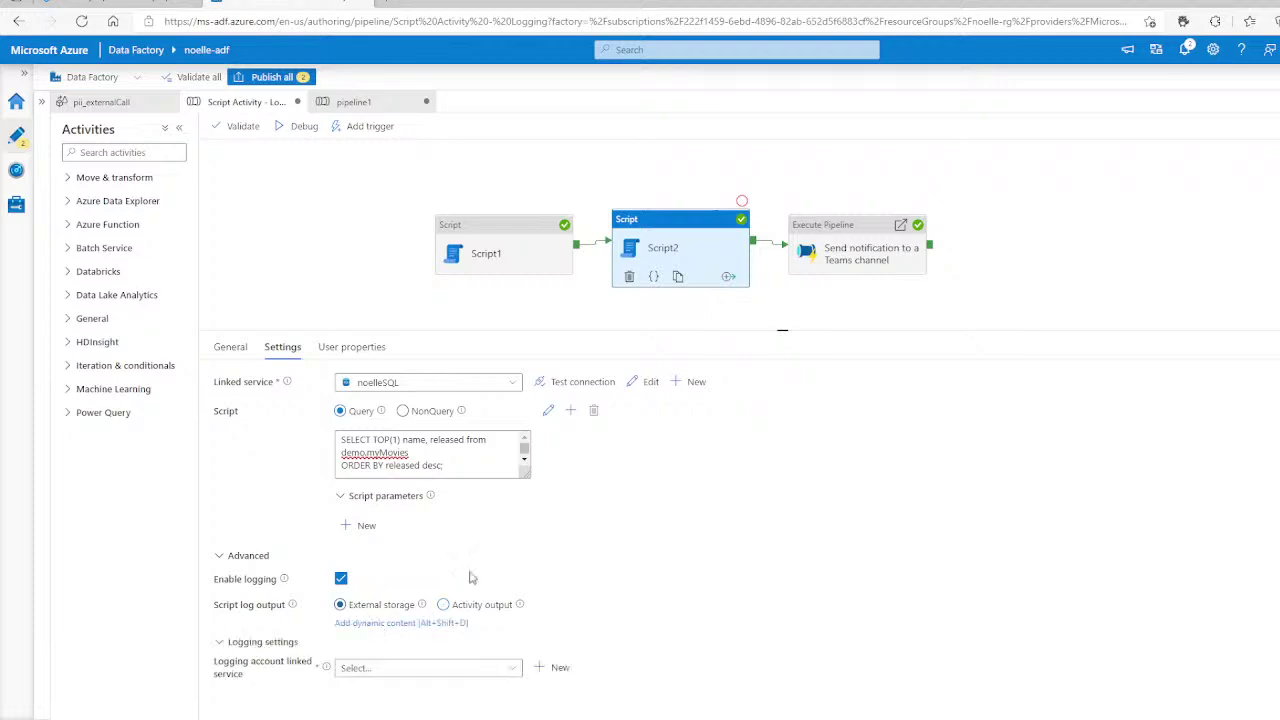
{"action": "left_click", "coordinate": [431, 668]}
{"action": "left_click", "coordinate": [580, 591]}
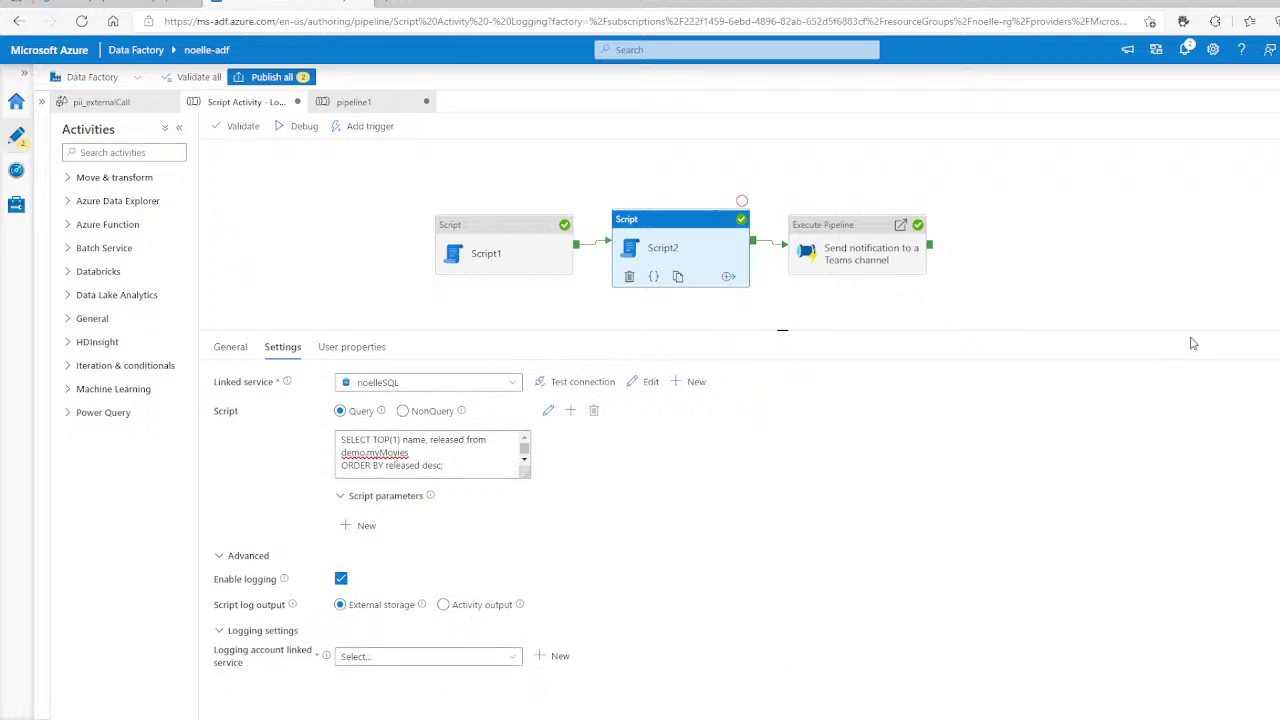
{"action": "left_click", "coordinate": [517, 657]}
{"action": "left_click", "coordinate": [555, 657]}
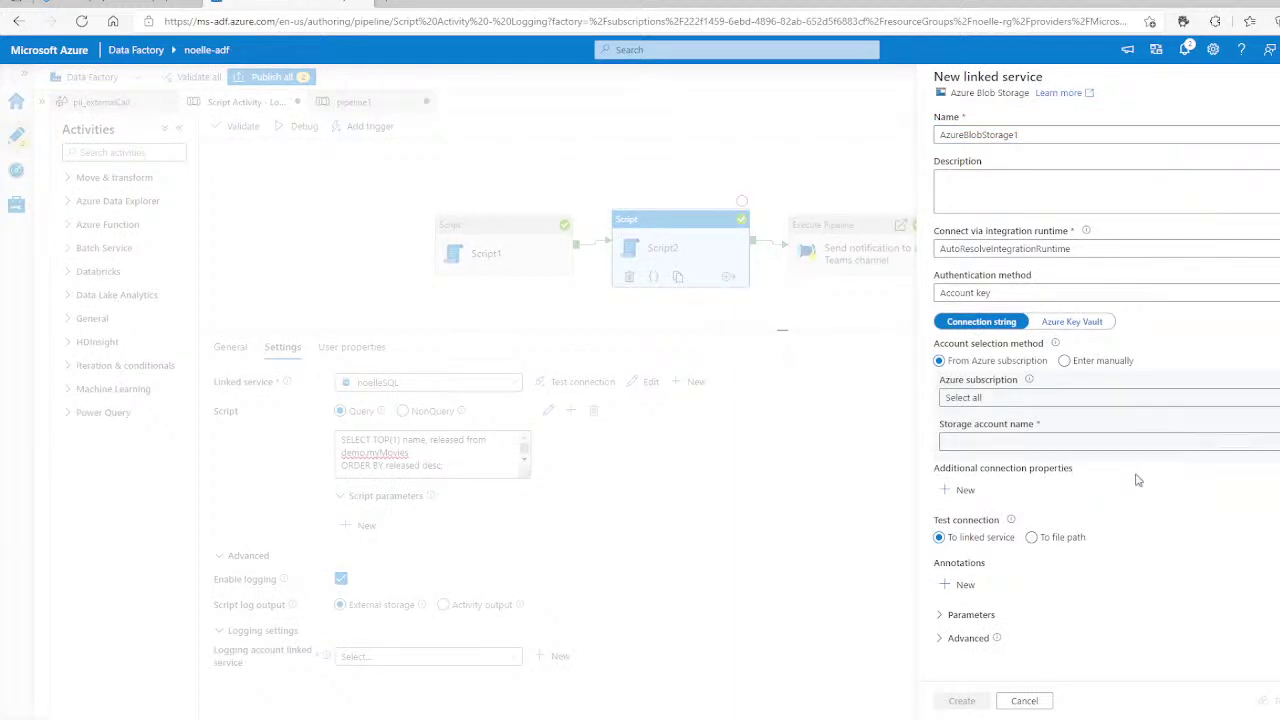
{"action": "left_click", "coordinate": [1024, 700]}
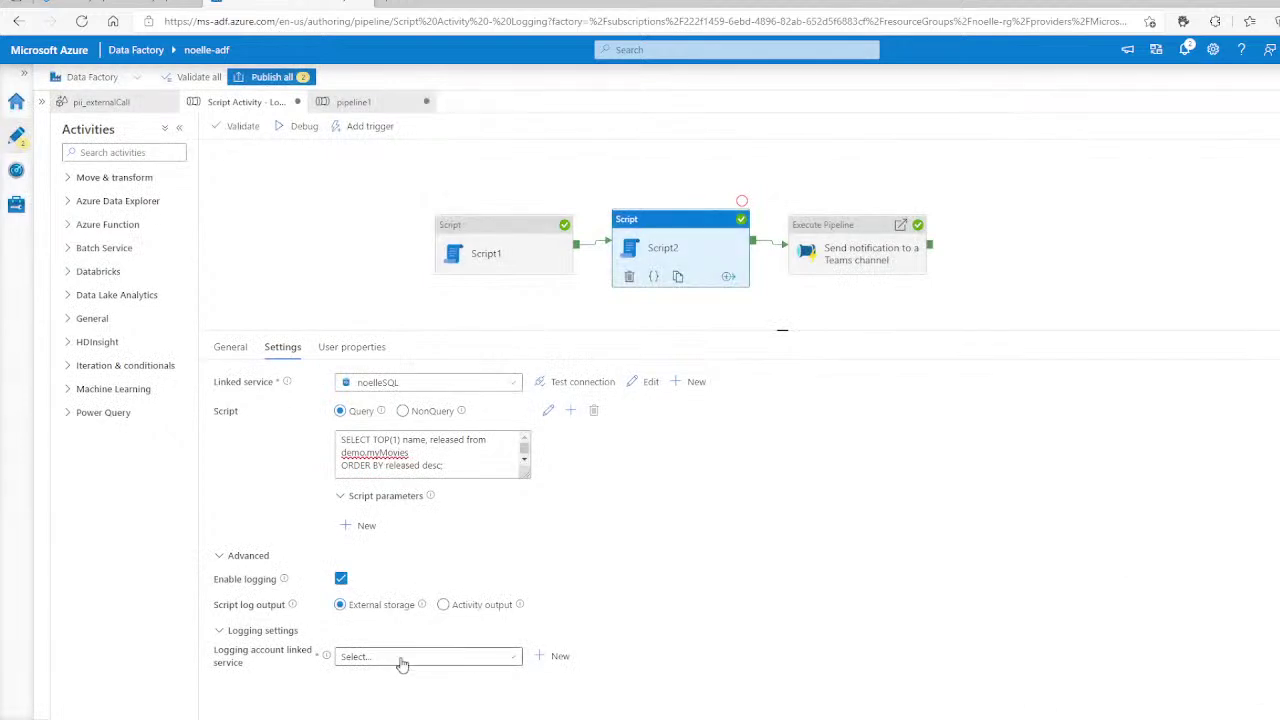
{"action": "left_click", "coordinate": [446, 606]}
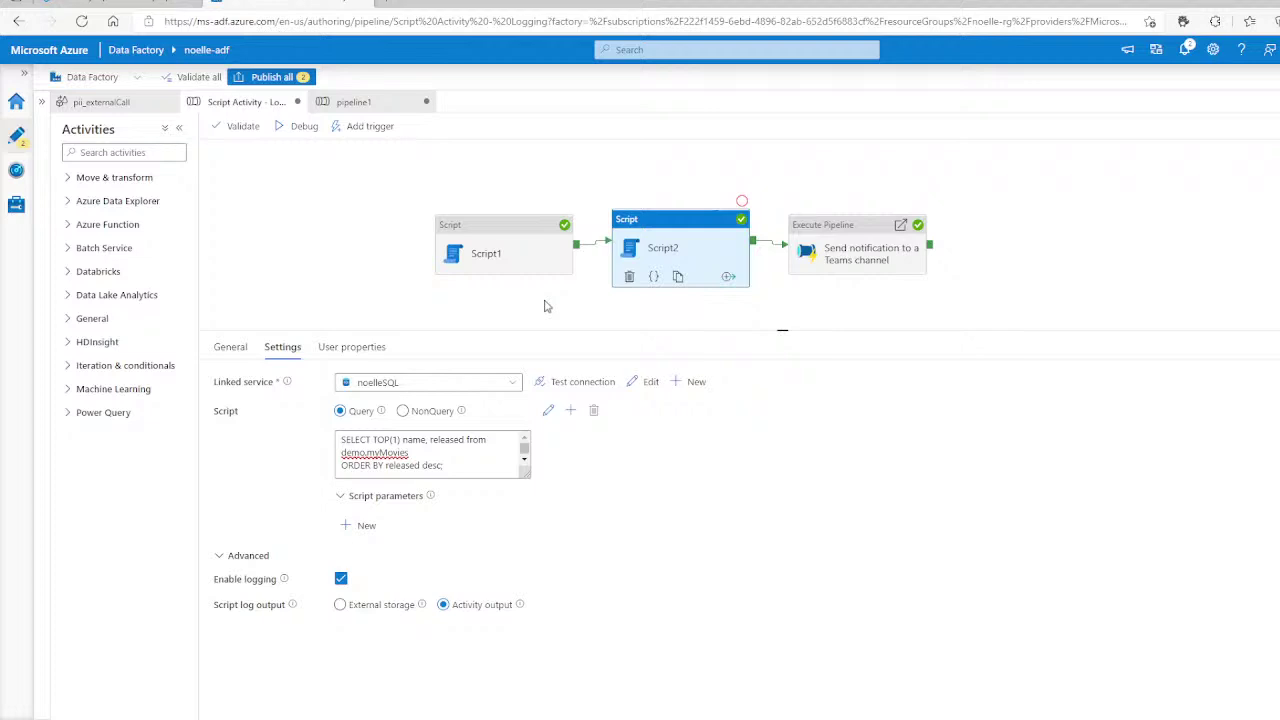
Run the Script Activity pipeline in debug mode and refresh its run output.
{"action": "left_click", "coordinate": [575, 316]}
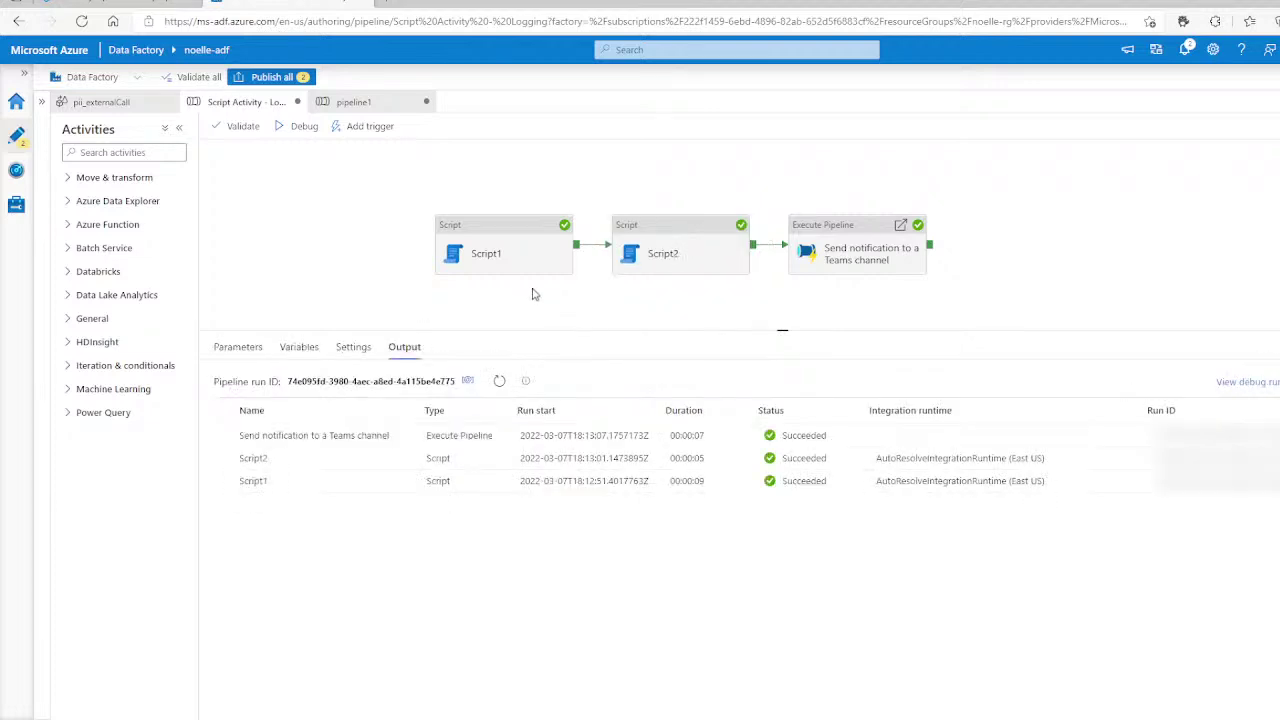
{"action": "left_click", "coordinate": [504, 385]}
{"action": "left_click", "coordinate": [302, 132]}
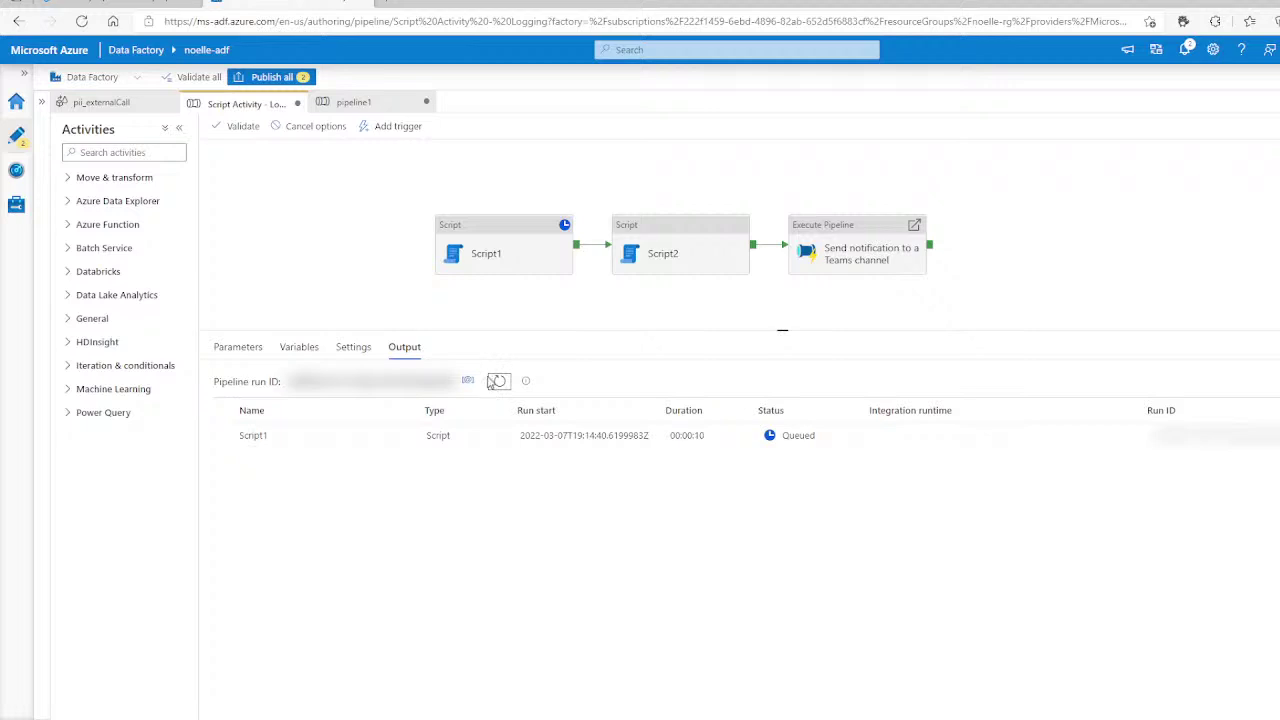
{"action": "left_click", "coordinate": [500, 385]}
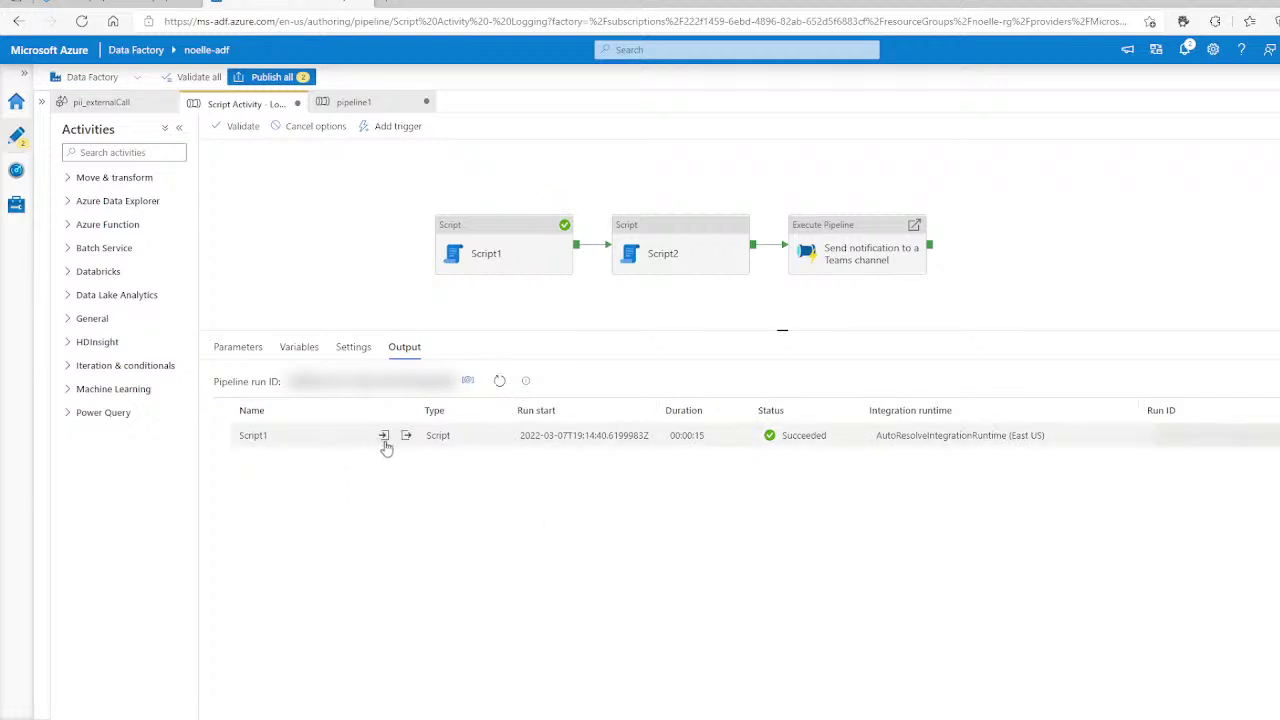
Examine Script1's run input, including its NonQuery scripts and external log settings, and close it.
{"action": "left_click", "coordinate": [382, 437]}
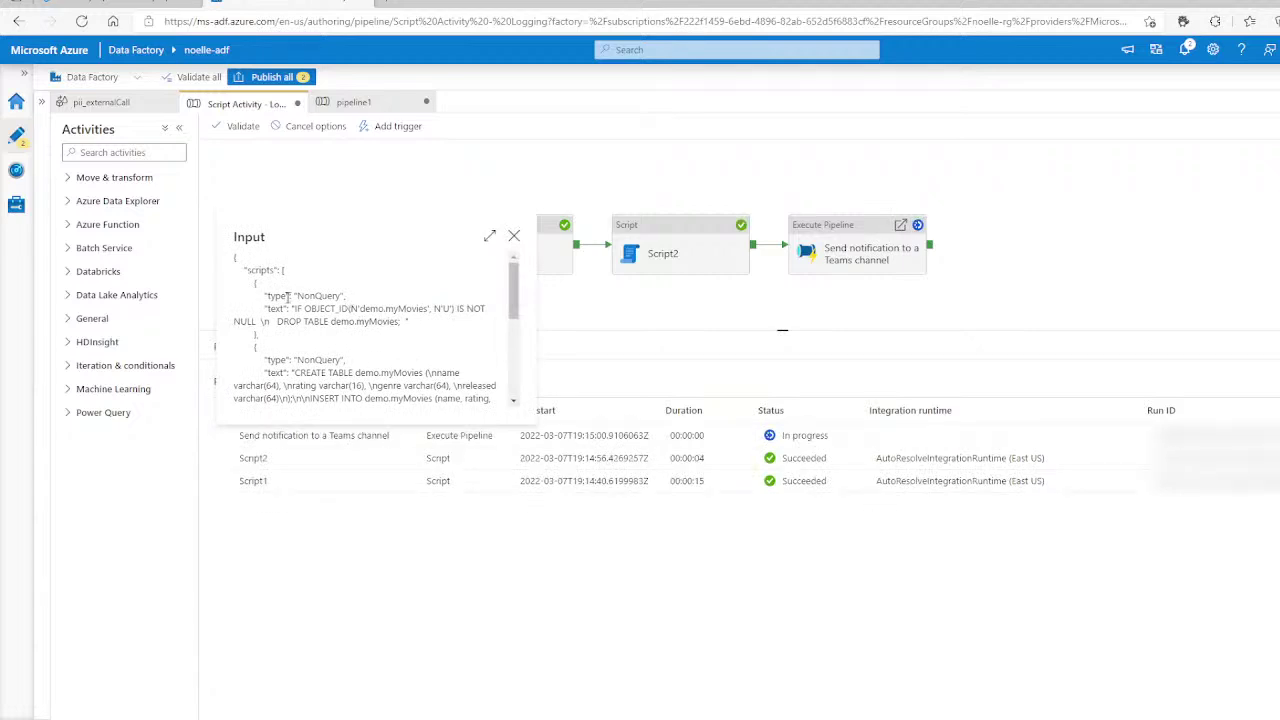
{"action": "scroll", "coordinate": [289, 296], "scroll_direction": "down", "scroll_amount": 1}
{"action": "scroll", "coordinate": [305, 284], "scroll_direction": "down", "scroll_amount": 1}
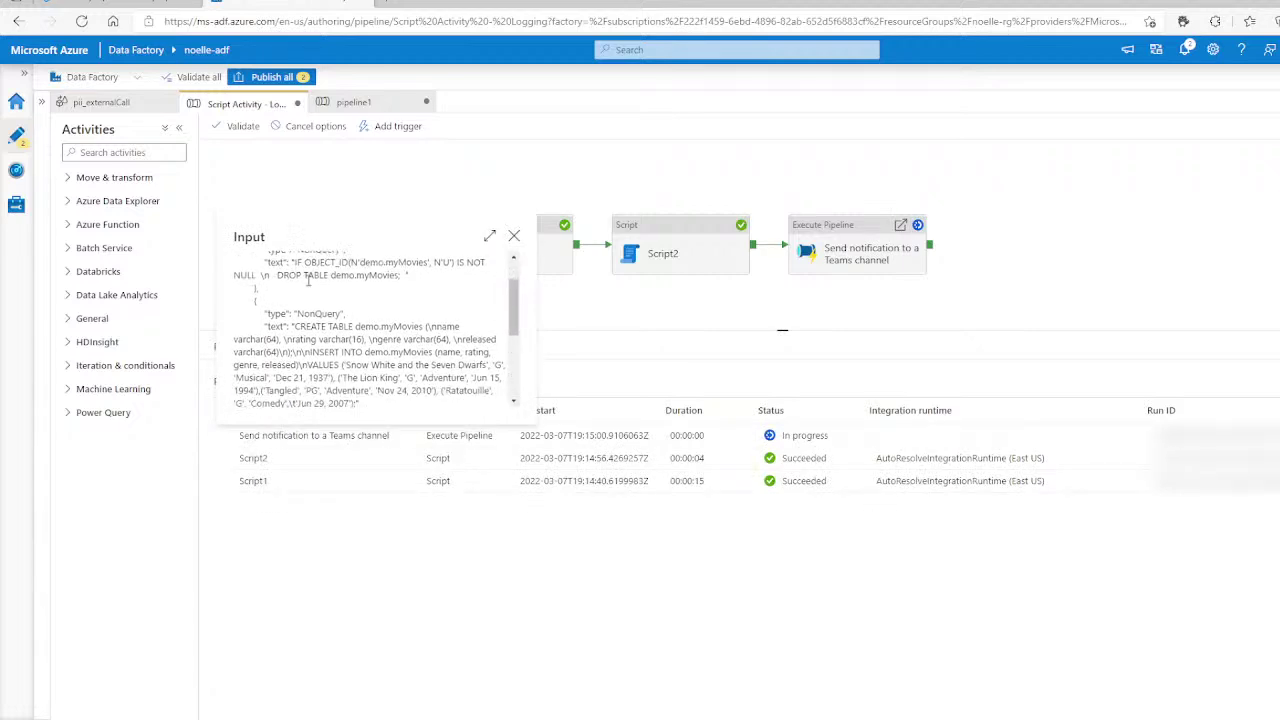
{"action": "scroll", "coordinate": [308, 280], "scroll_direction": "down", "scroll_amount": 5}
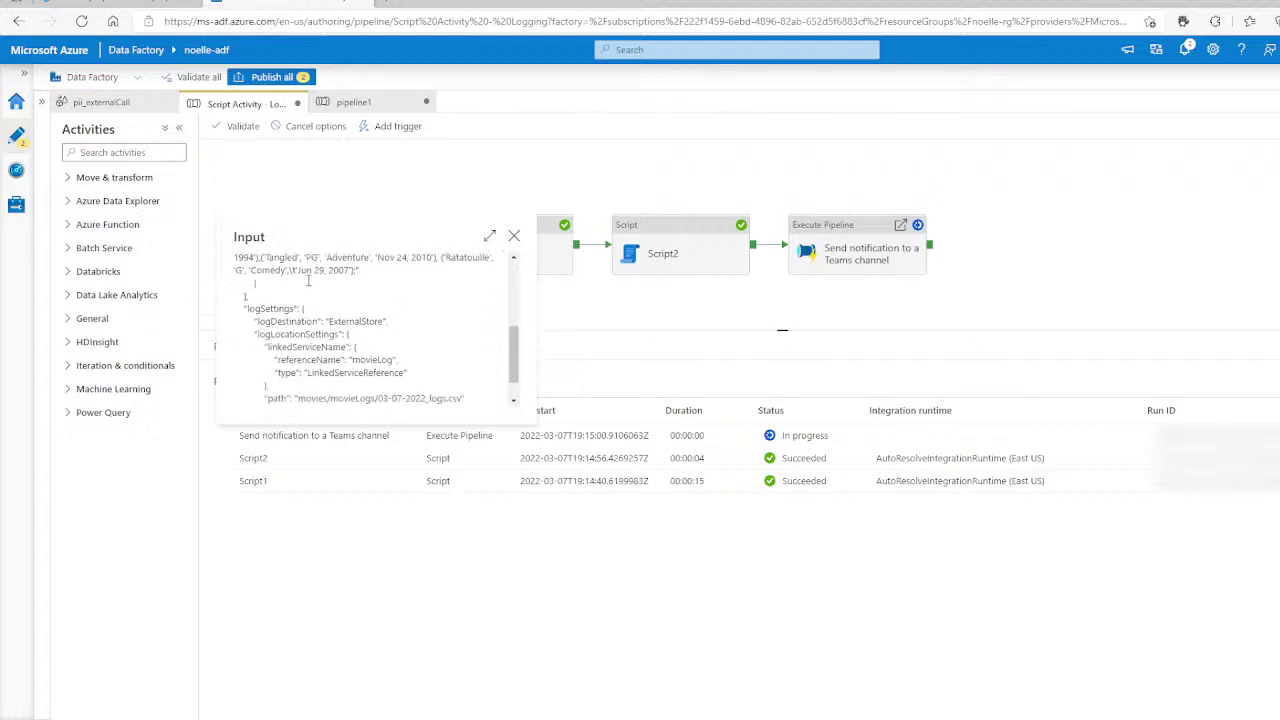
{"action": "scroll", "coordinate": [310, 285], "scroll_direction": "down", "scroll_amount": 1}
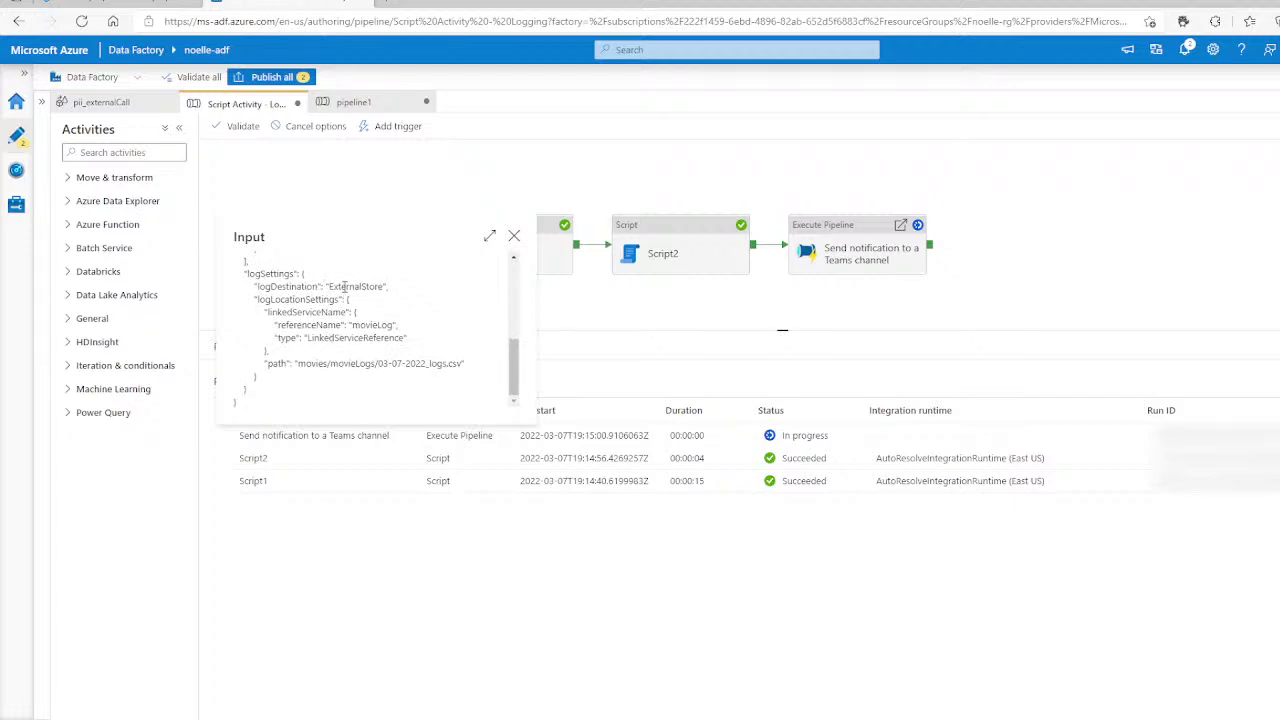
{"action": "left_click", "coordinate": [514, 236]}
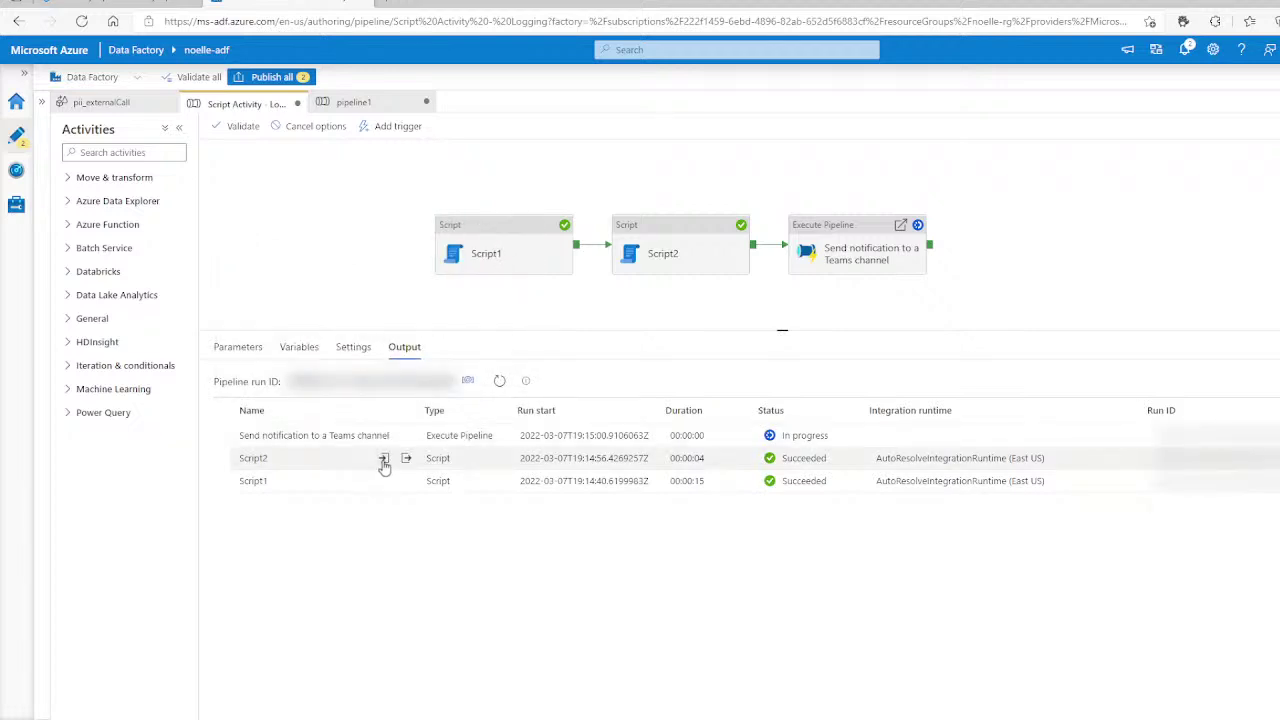
Examine Script2's run input and its run output, including result rows, output logs and billing details.
{"action": "left_click", "coordinate": [383, 460]}
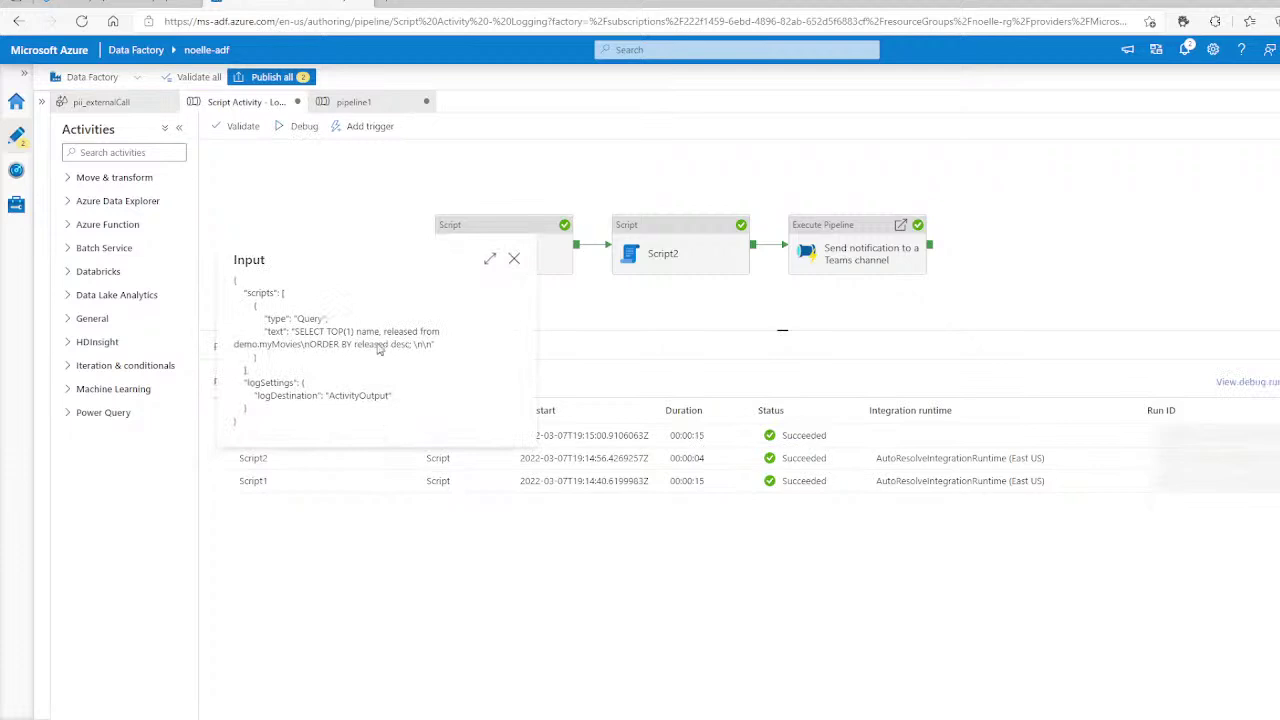
{"action": "left_click", "coordinate": [514, 258]}
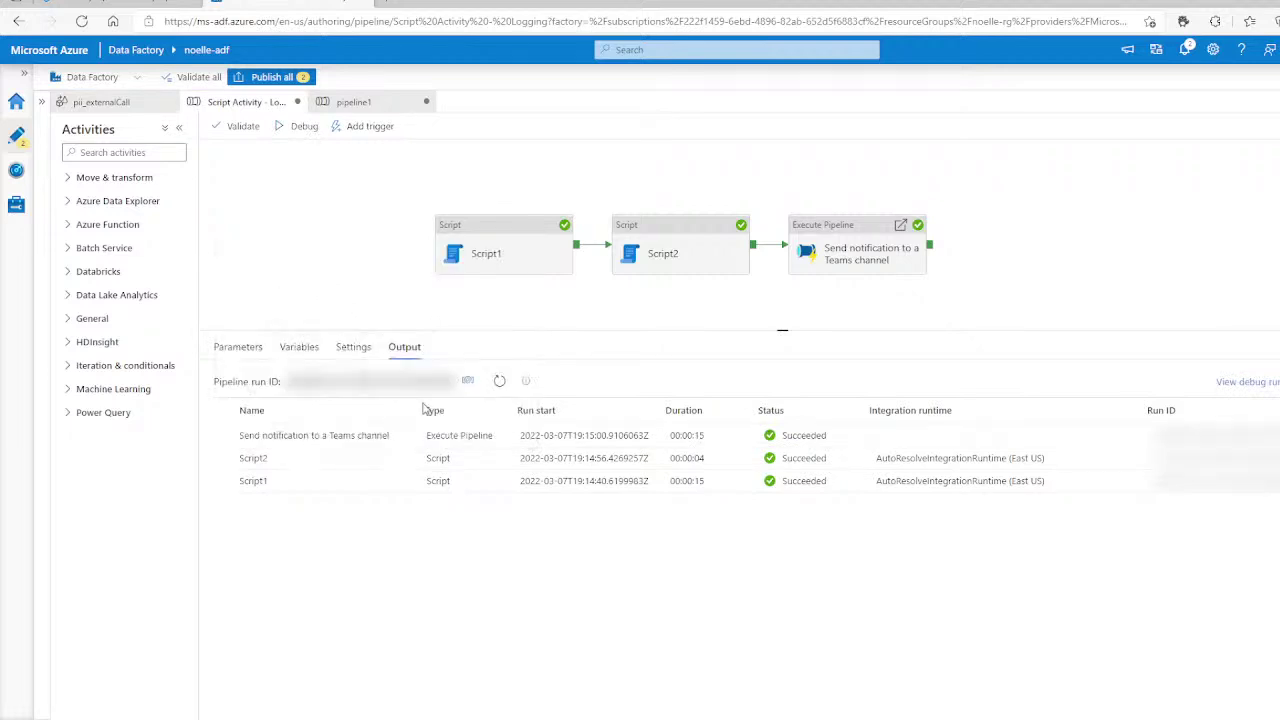
{"action": "left_click", "coordinate": [404, 460]}
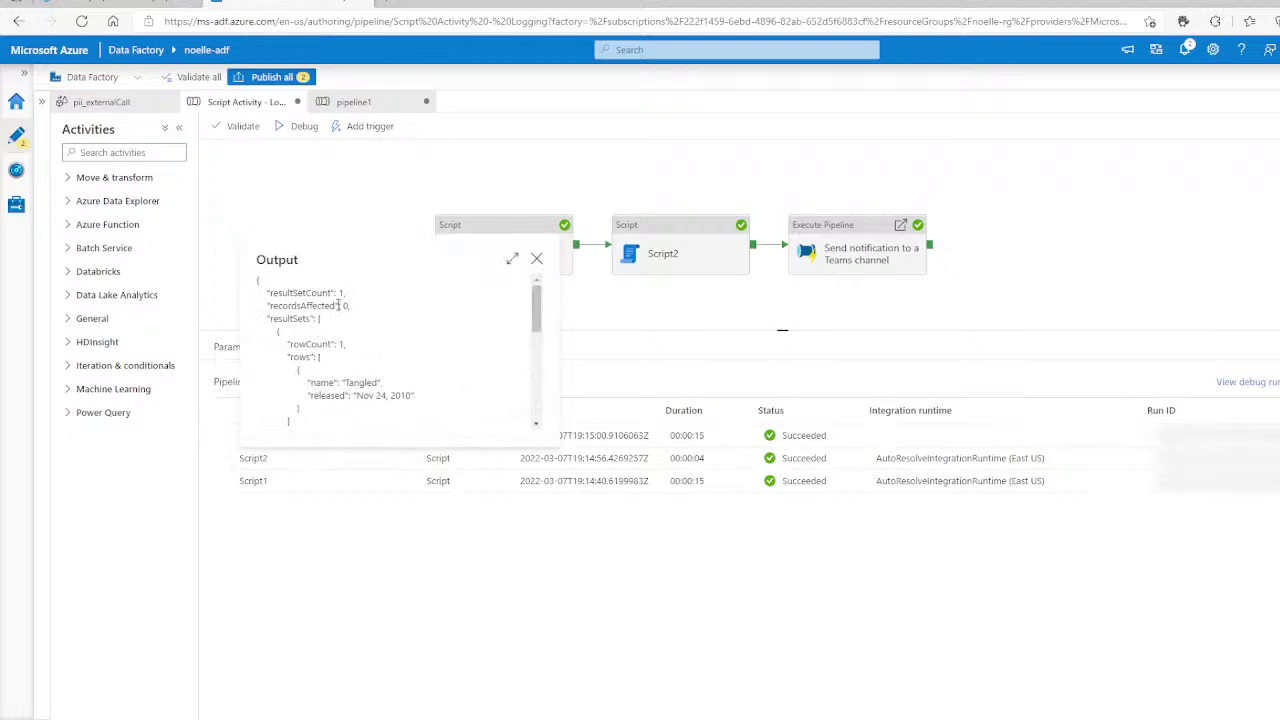
{"action": "left_click_drag", "start_coordinate": [303, 383], "coordinate": [424, 396]}
{"action": "left_click", "coordinate": [351, 344]}
{"action": "scroll", "coordinate": [370, 342], "scroll_direction": "down", "scroll_amount": 5}
{"action": "scroll", "coordinate": [370, 345], "scroll_direction": "up", "scroll_amount": 5}
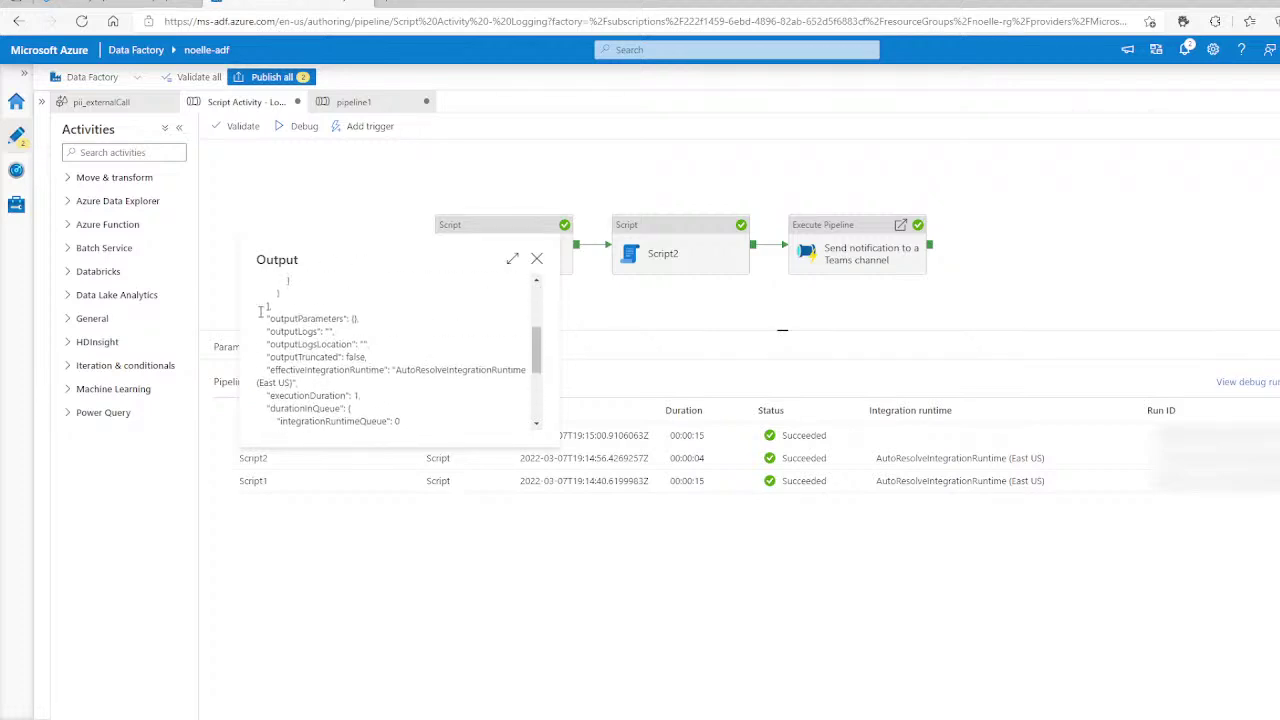
{"action": "scroll", "coordinate": [372, 334], "scroll_direction": "down", "scroll_amount": 2}
{"action": "scroll", "coordinate": [440, 334], "scroll_direction": "down", "scroll_amount": 3}
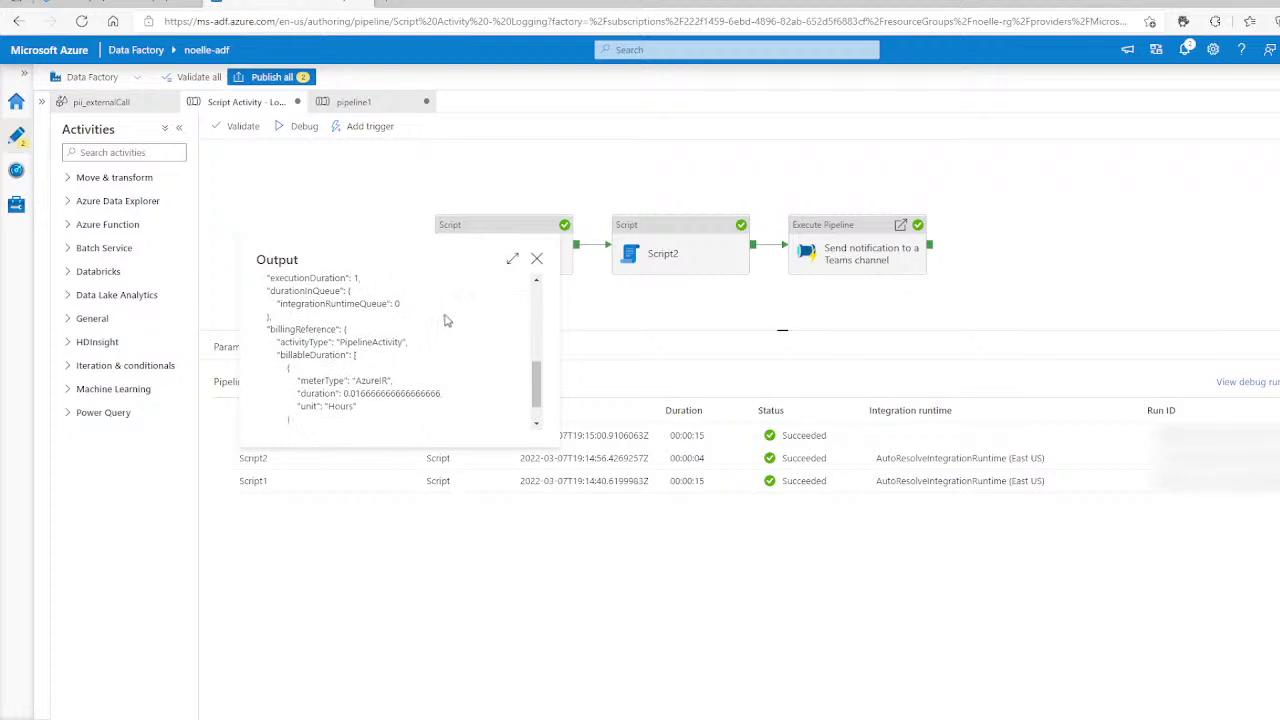
{"action": "scroll", "coordinate": [445, 320], "scroll_direction": "down", "scroll_amount": 1}
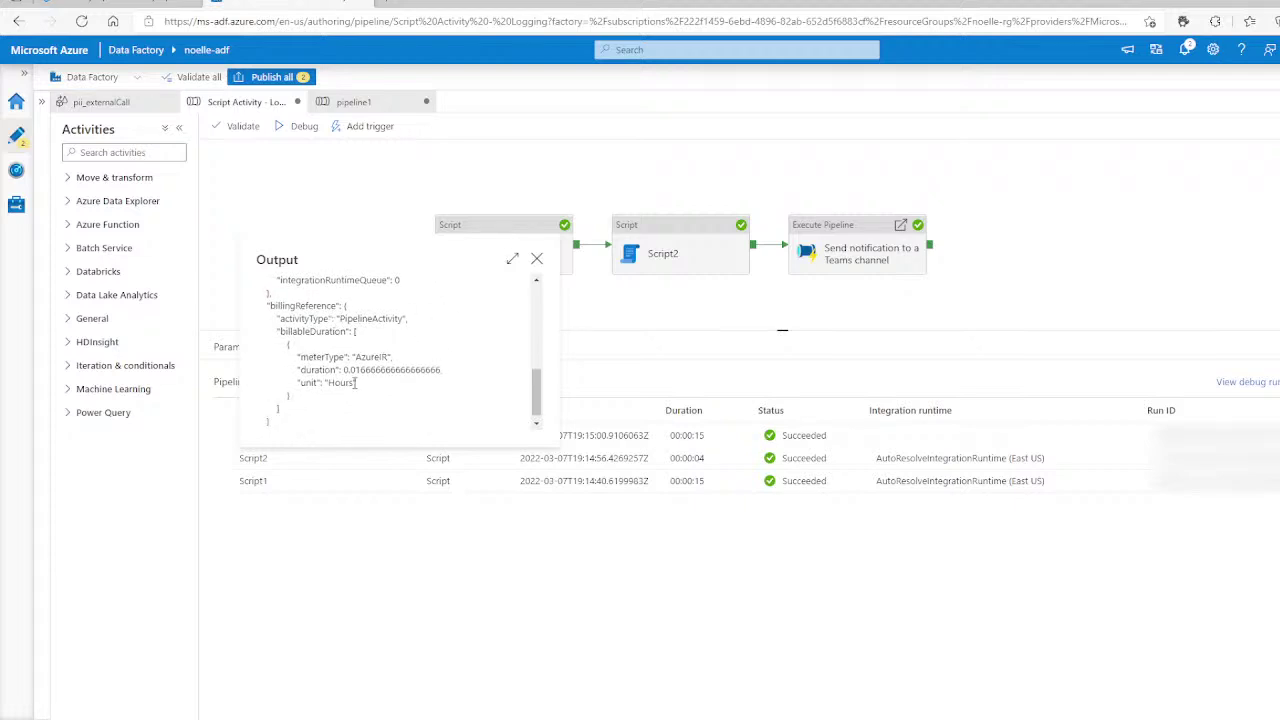
{"action": "left_click", "coordinate": [537, 259]}
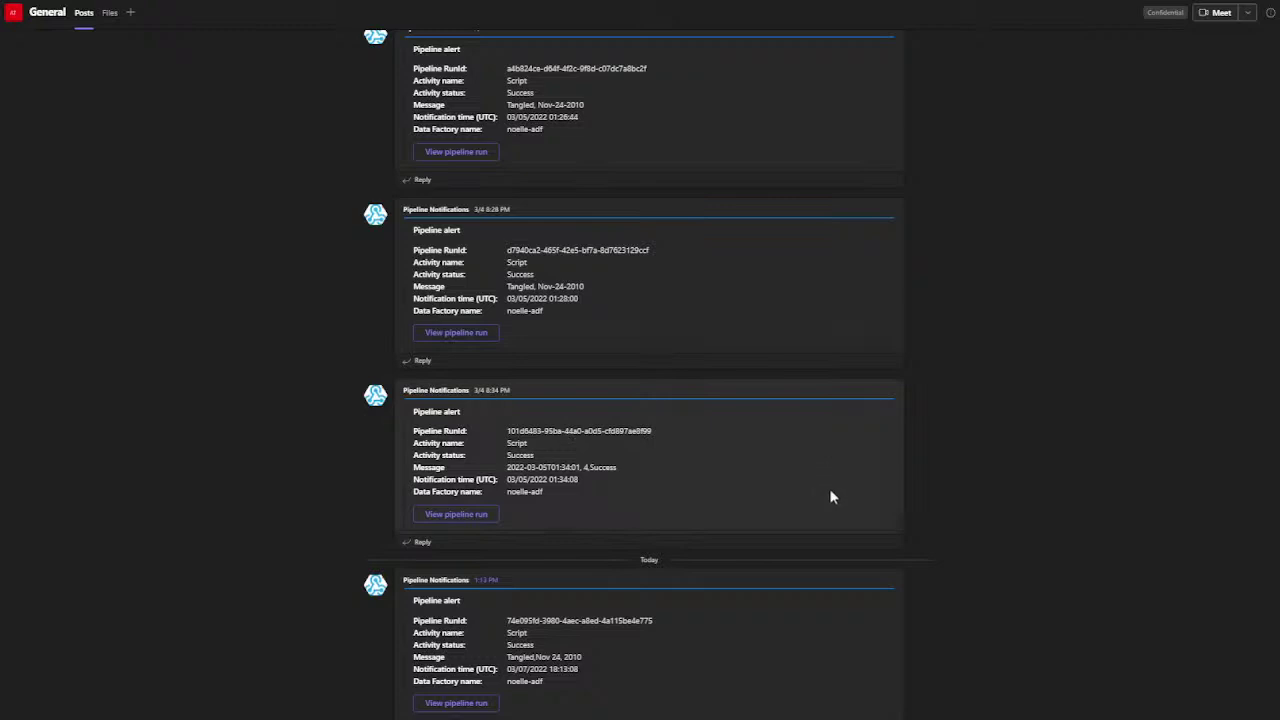
Switch to Teams and check the General channel for the pipeline run notification.
{"action": "mouse_move", "coordinate": [977, 508]}
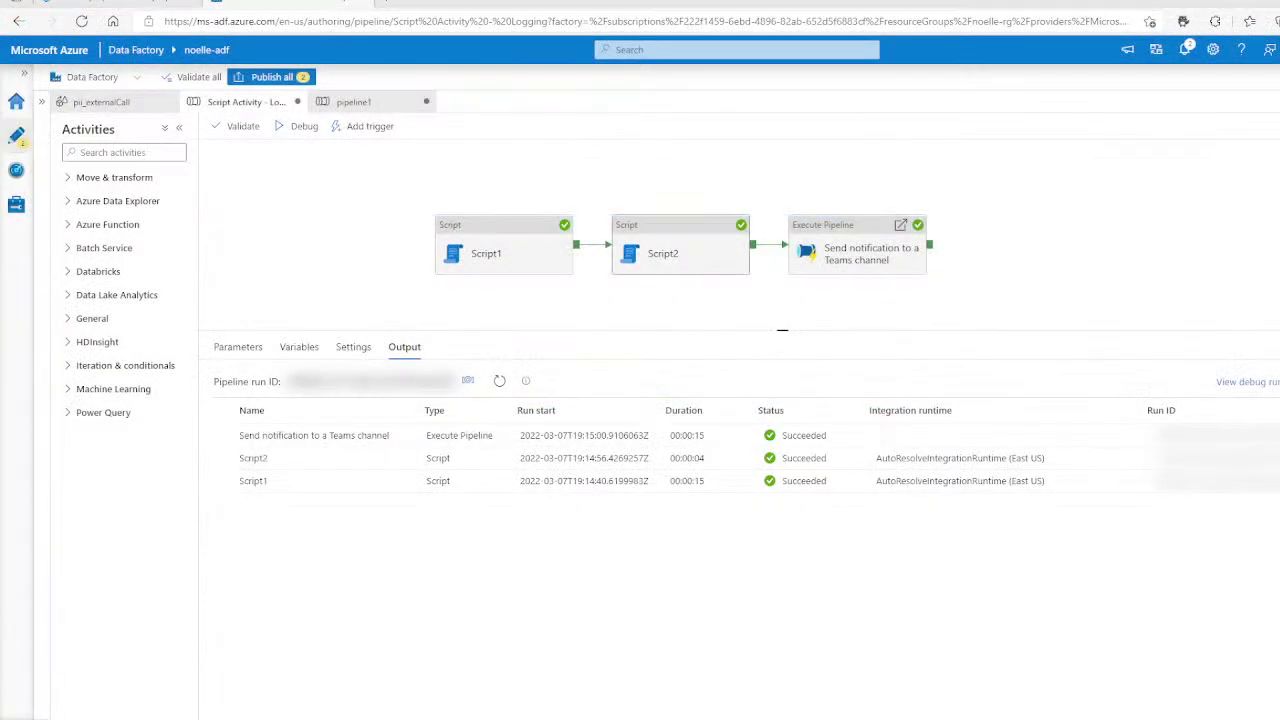
Return to Data Factory and add a script parameter named parameter1 to Script1's DROP TABLE script.
{"action": "left_click", "coordinate": [500, 250]}
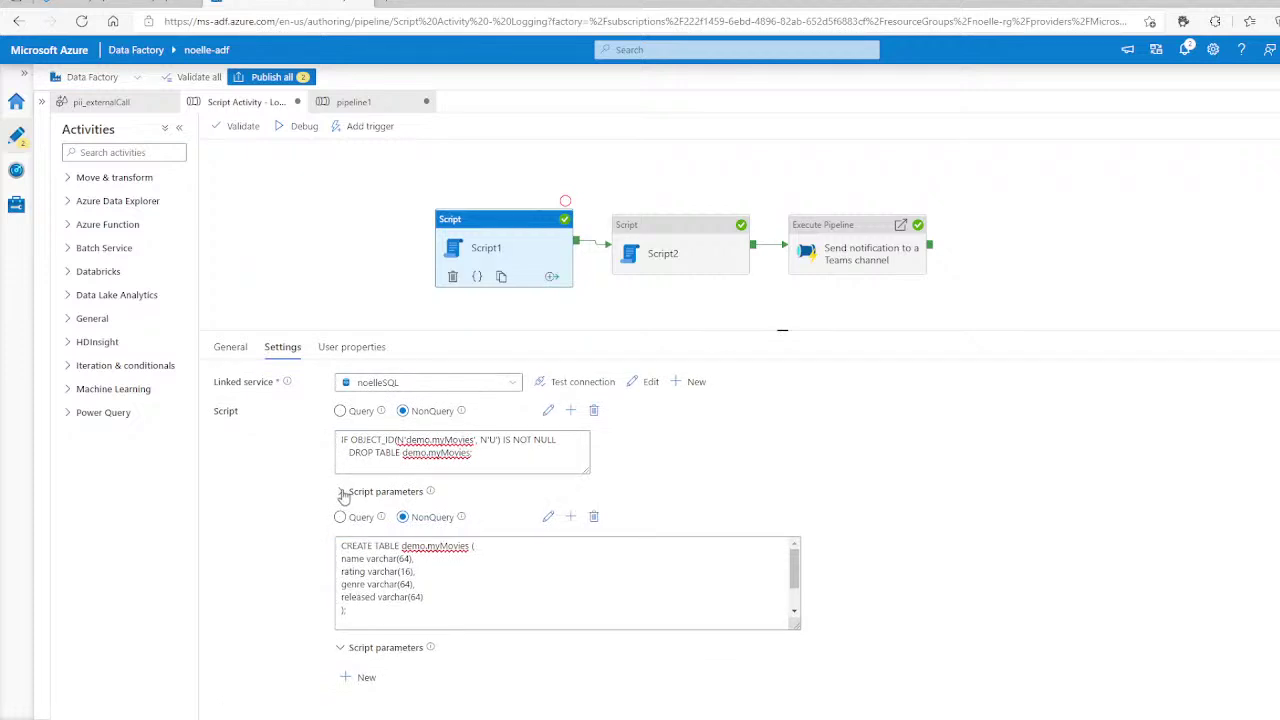
{"action": "mouse_move", "coordinate": [432, 494]}
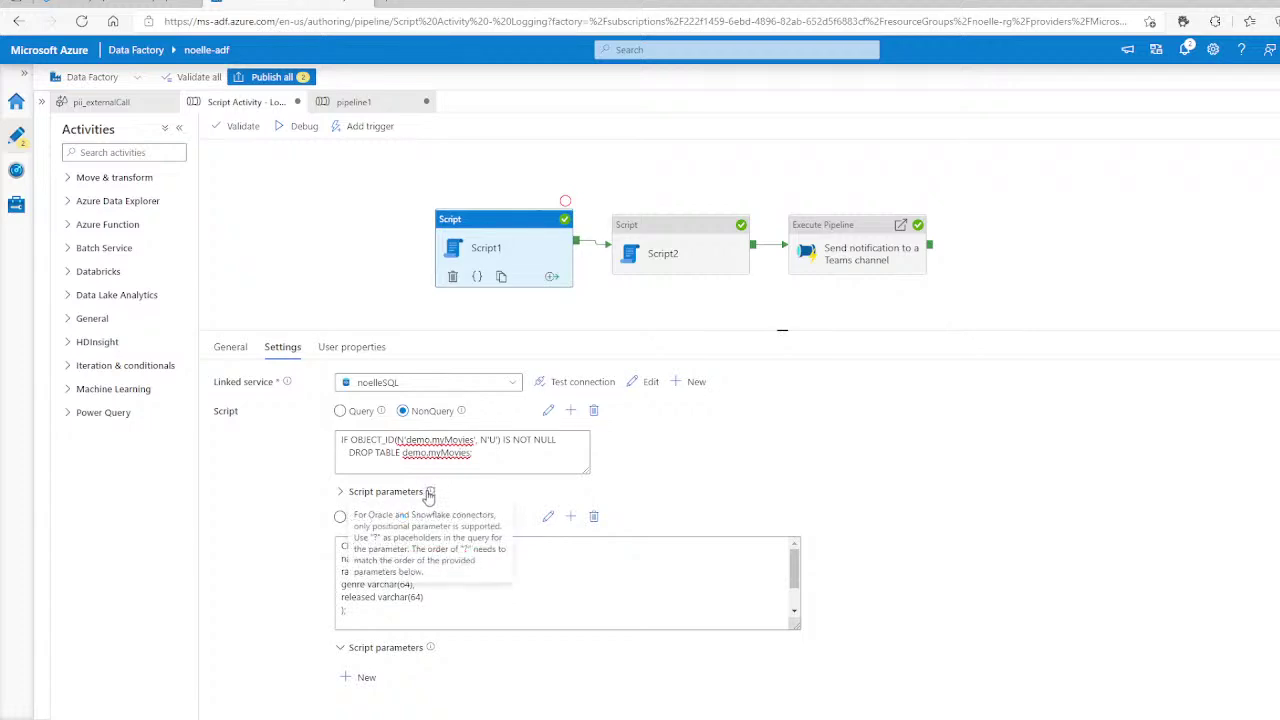
{"action": "left_click", "coordinate": [400, 493]}
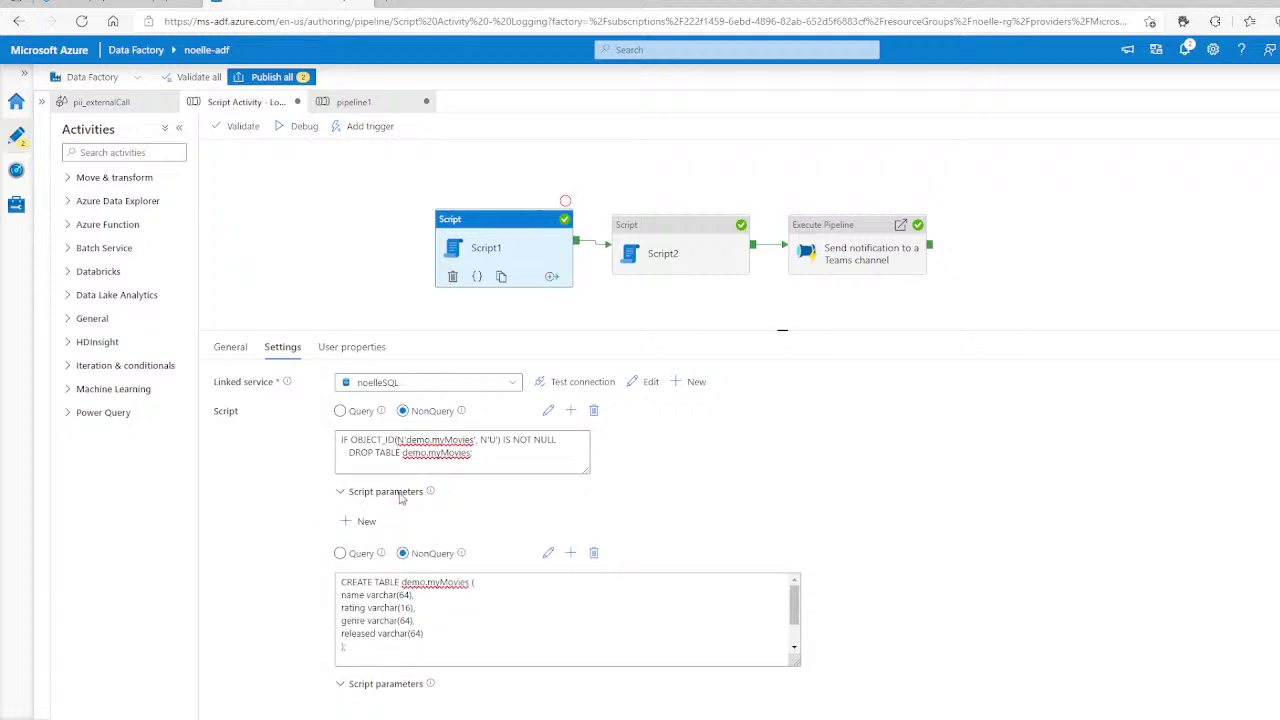
{"action": "left_click", "coordinate": [364, 522]}
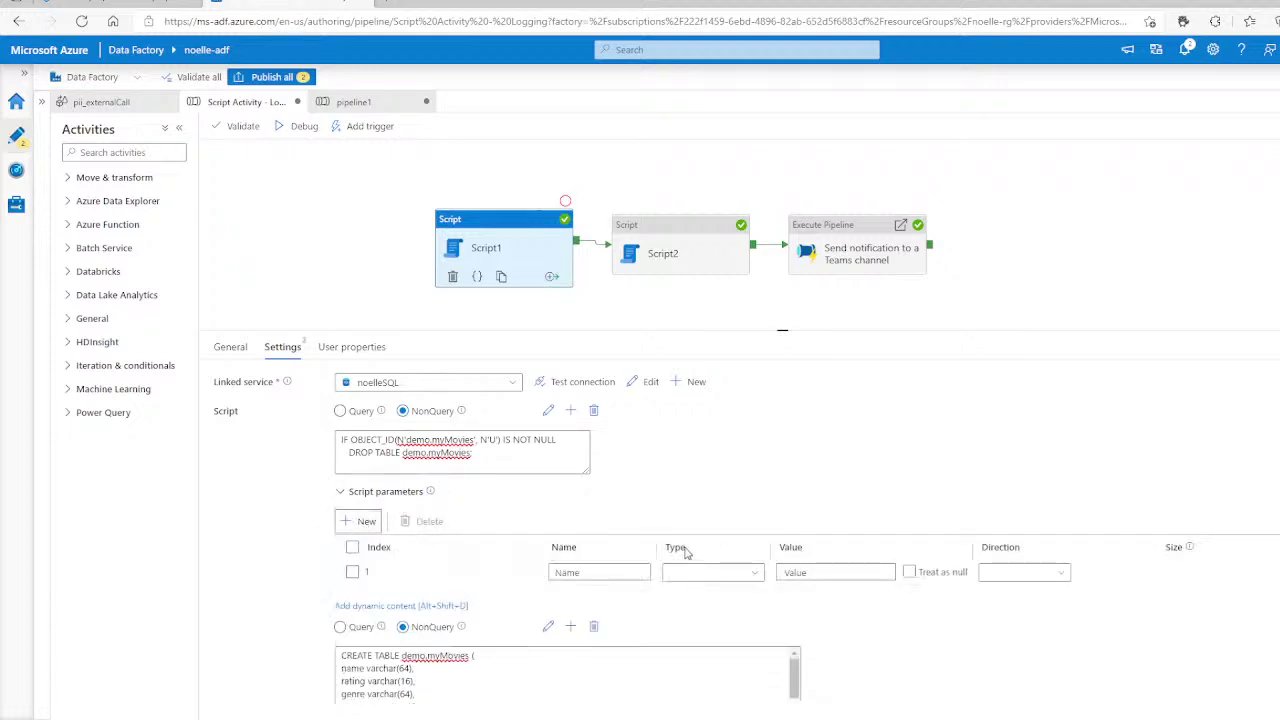
{"action": "left_click", "coordinate": [624, 572]}
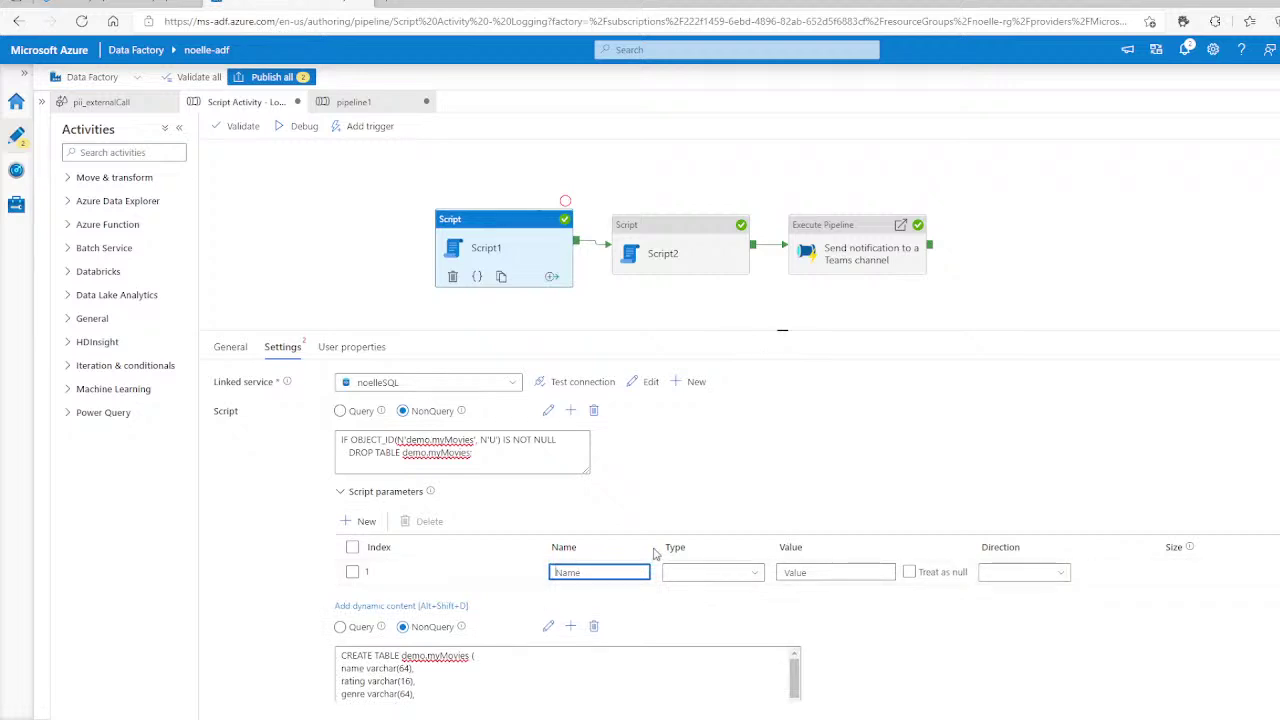
{"action": "type", "text": "parame"}
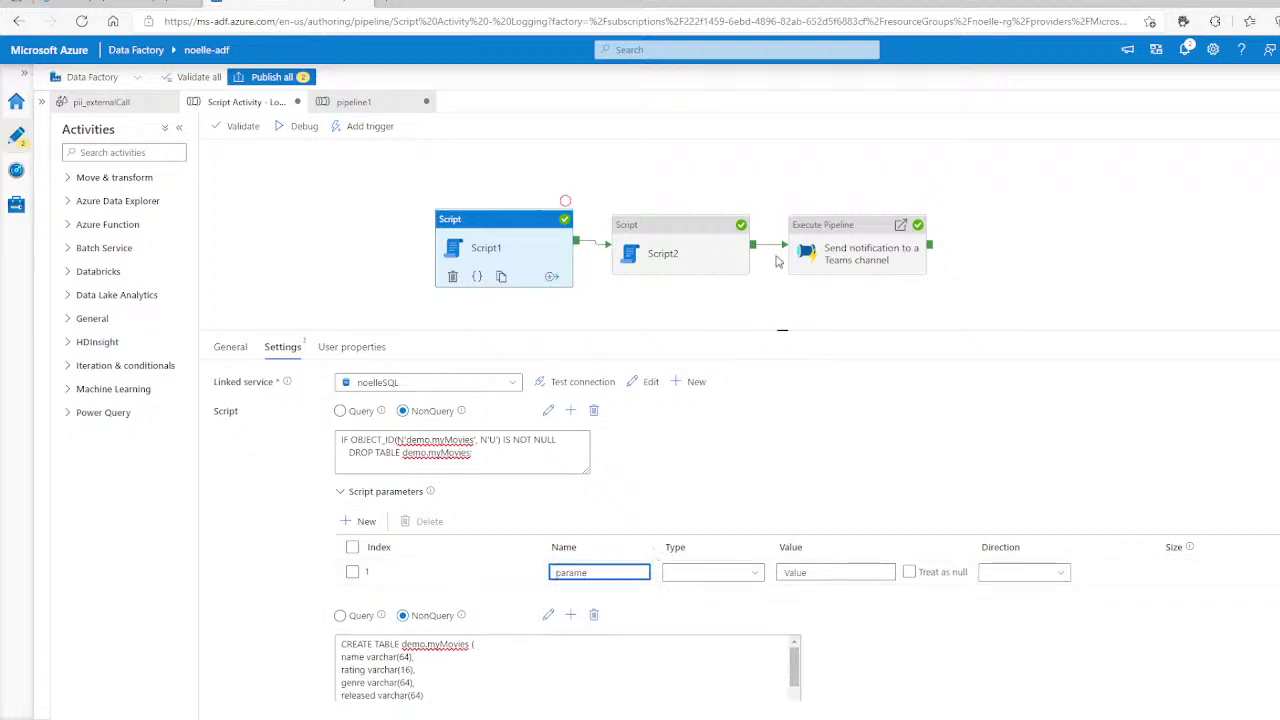
{"action": "type", "text": "ter1"}
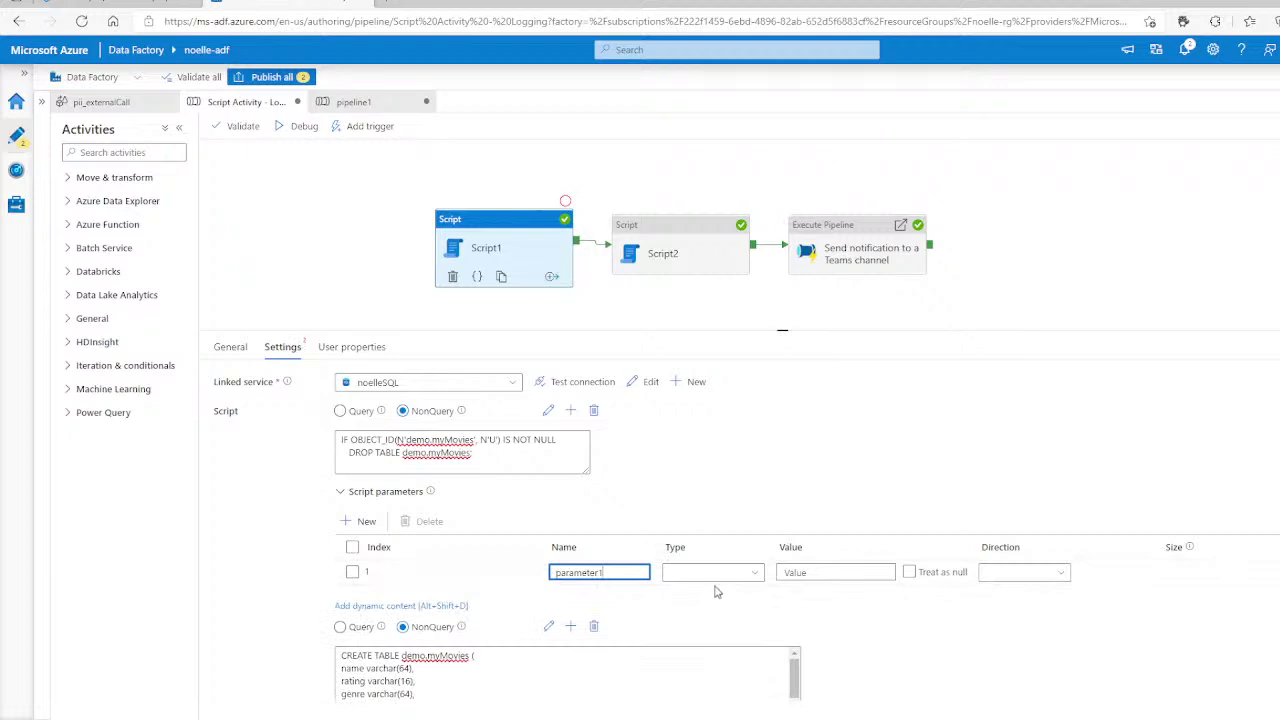
Set the type of parameter1 to String.
{"action": "left_click", "coordinate": [713, 579]}
{"action": "scroll", "coordinate": [837, 606], "scroll_direction": "down", "scroll_amount": 1}
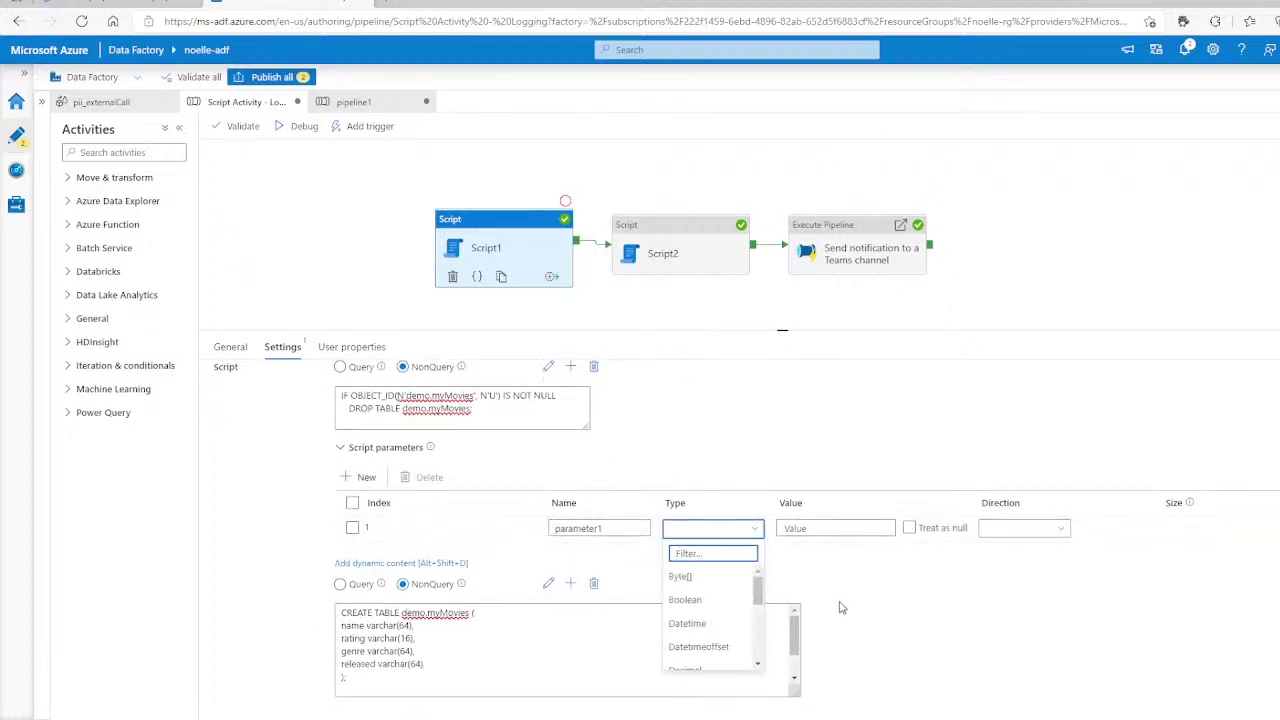
{"action": "scroll", "coordinate": [727, 590], "scroll_direction": "down", "scroll_amount": 2}
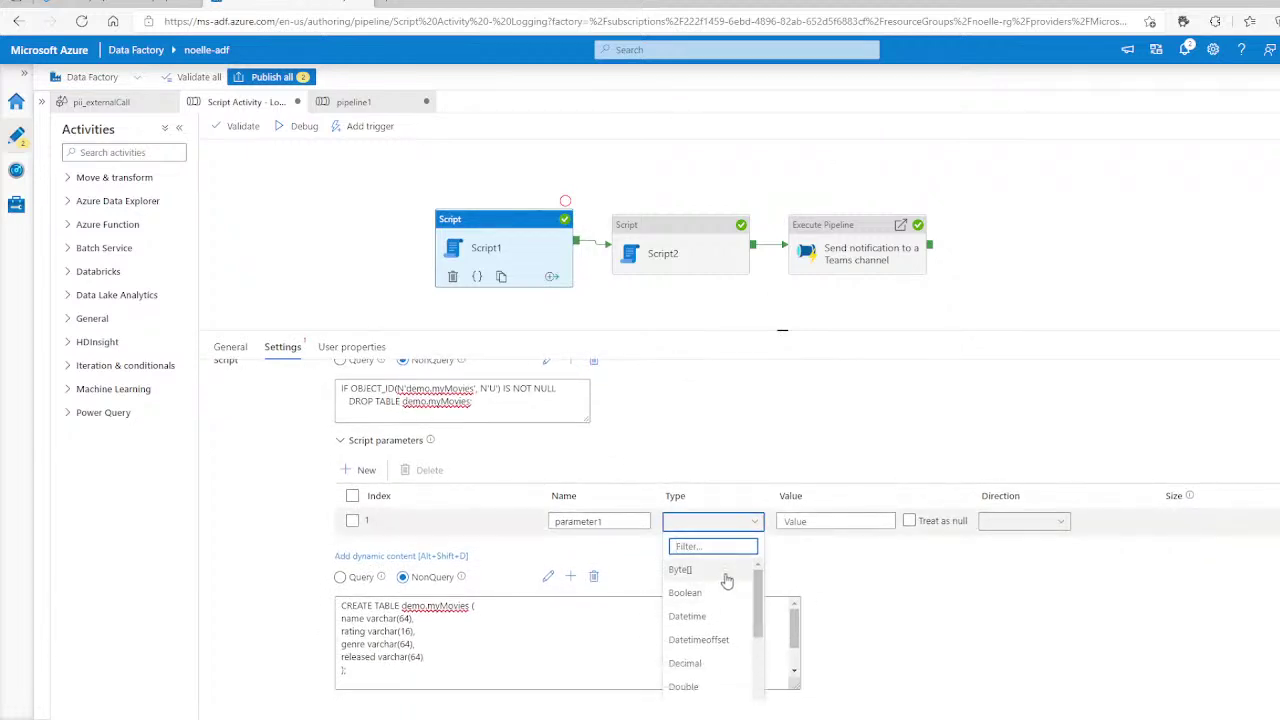
{"action": "scroll", "coordinate": [728, 600], "scroll_direction": "down", "scroll_amount": 2}
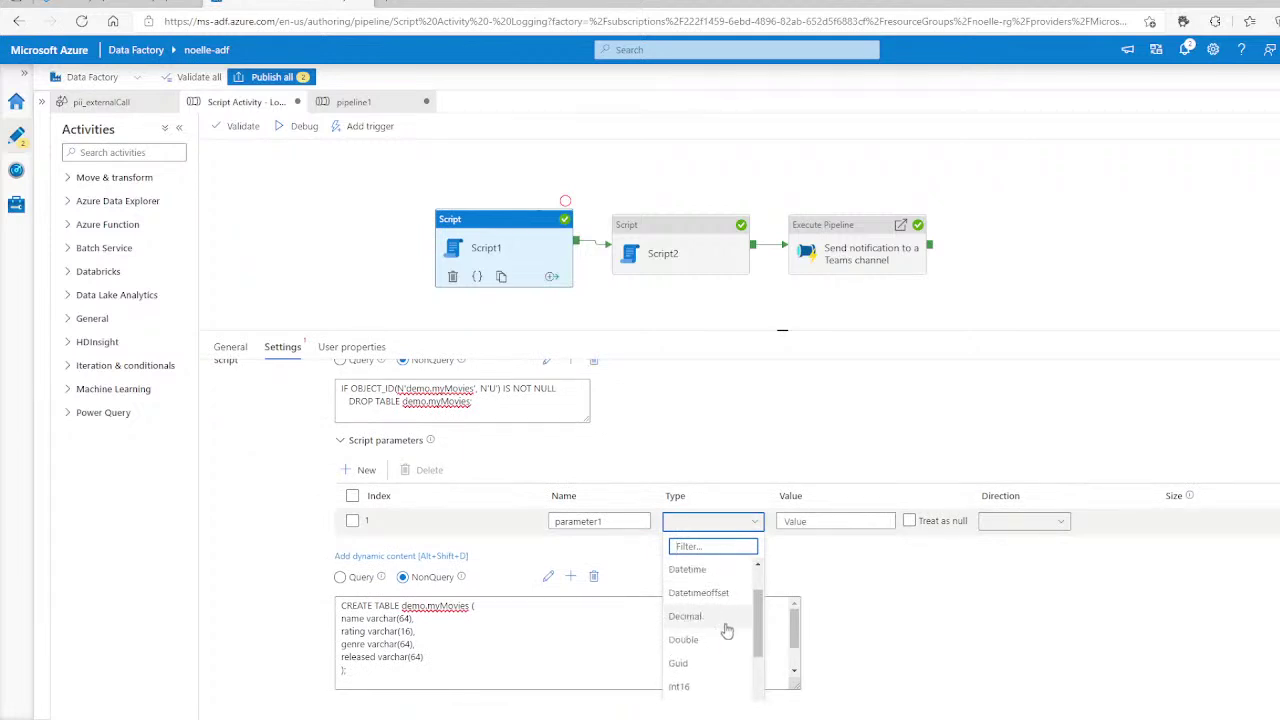
{"action": "scroll", "coordinate": [732, 600], "scroll_direction": "down", "scroll_amount": 3}
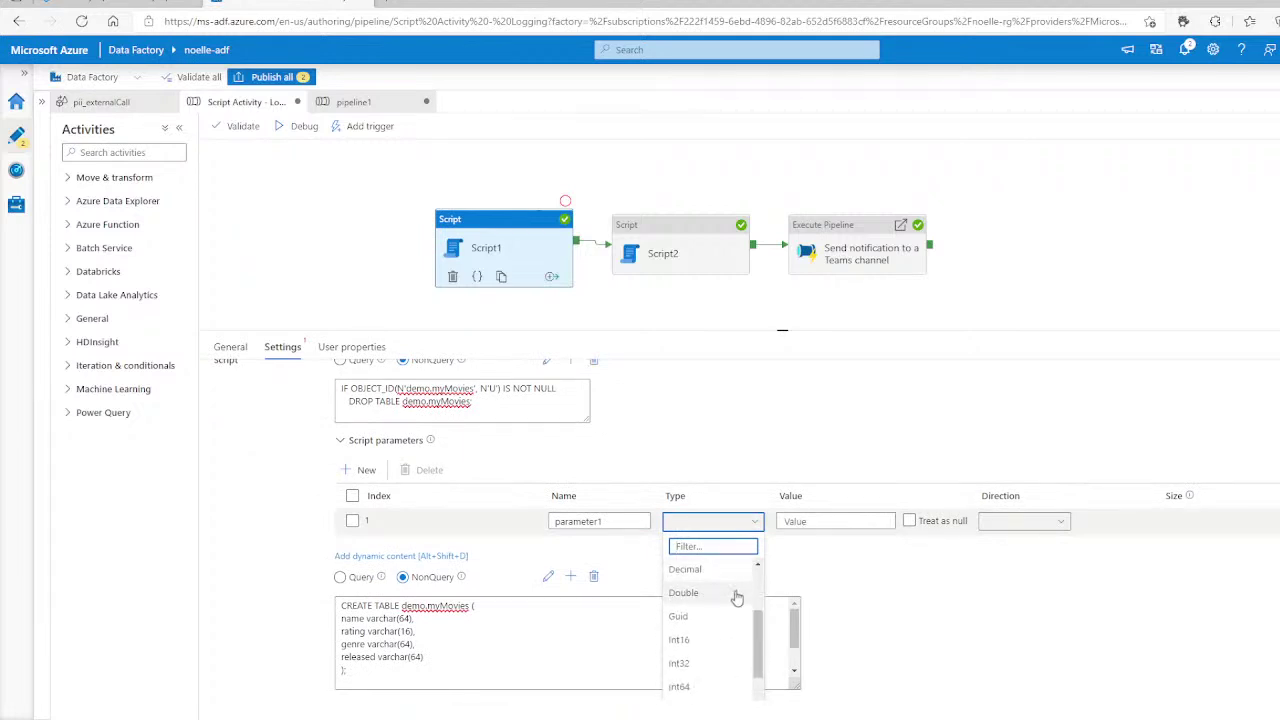
{"action": "scroll", "coordinate": [724, 606], "scroll_direction": "down", "scroll_amount": 2}
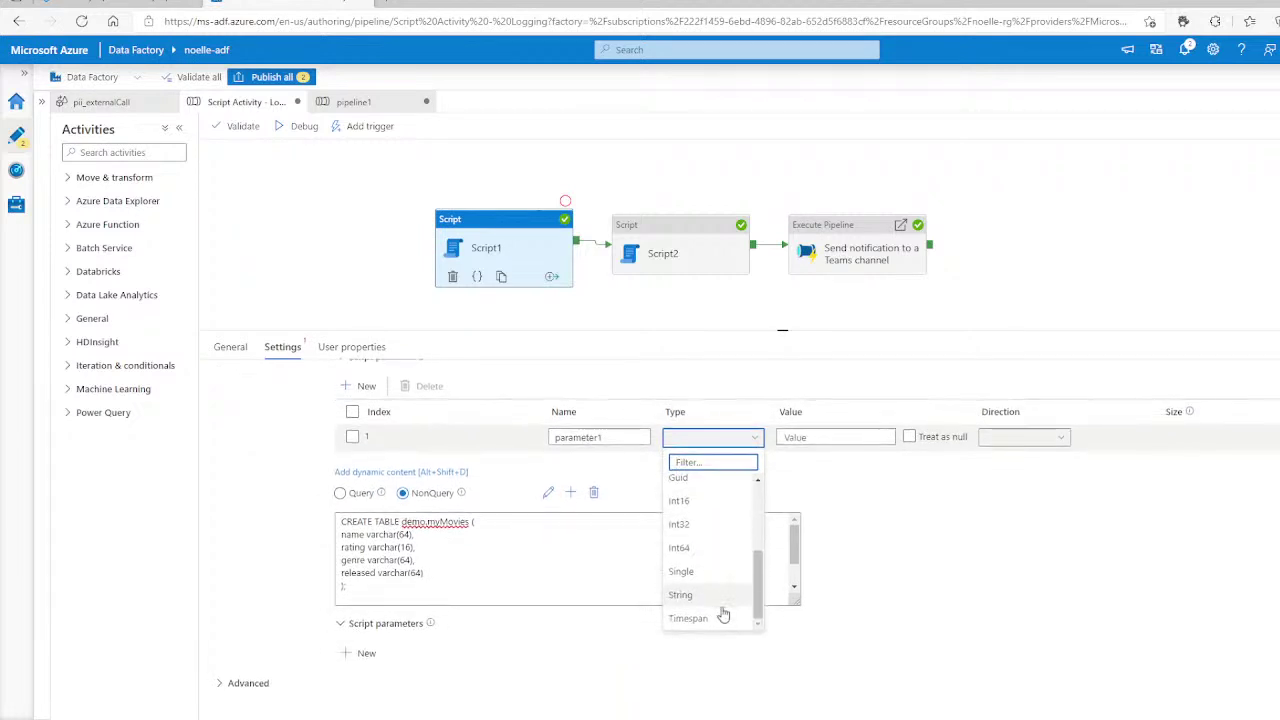
{"action": "left_click", "coordinate": [722, 628]}
Examine parameter1's value, Treat as null and direction options, leaving them unset.
{"action": "left_click", "coordinate": [850, 437]}
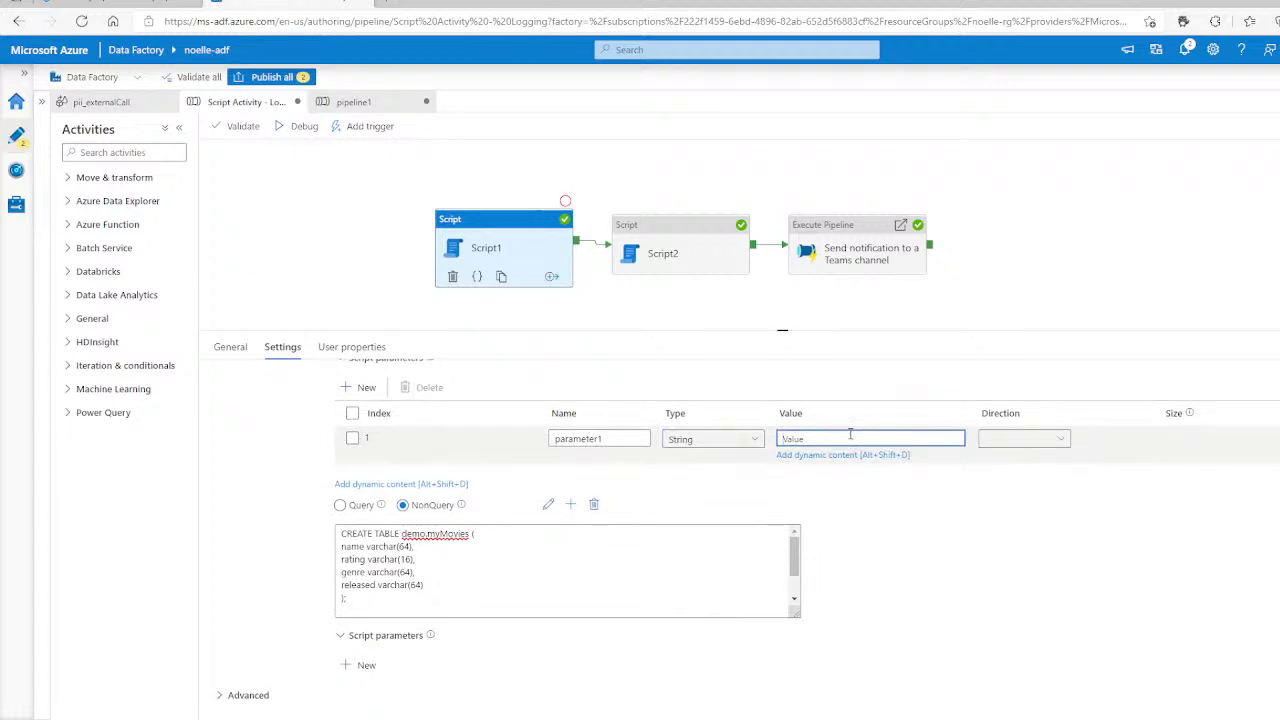
{"action": "left_click", "coordinate": [934, 491]}
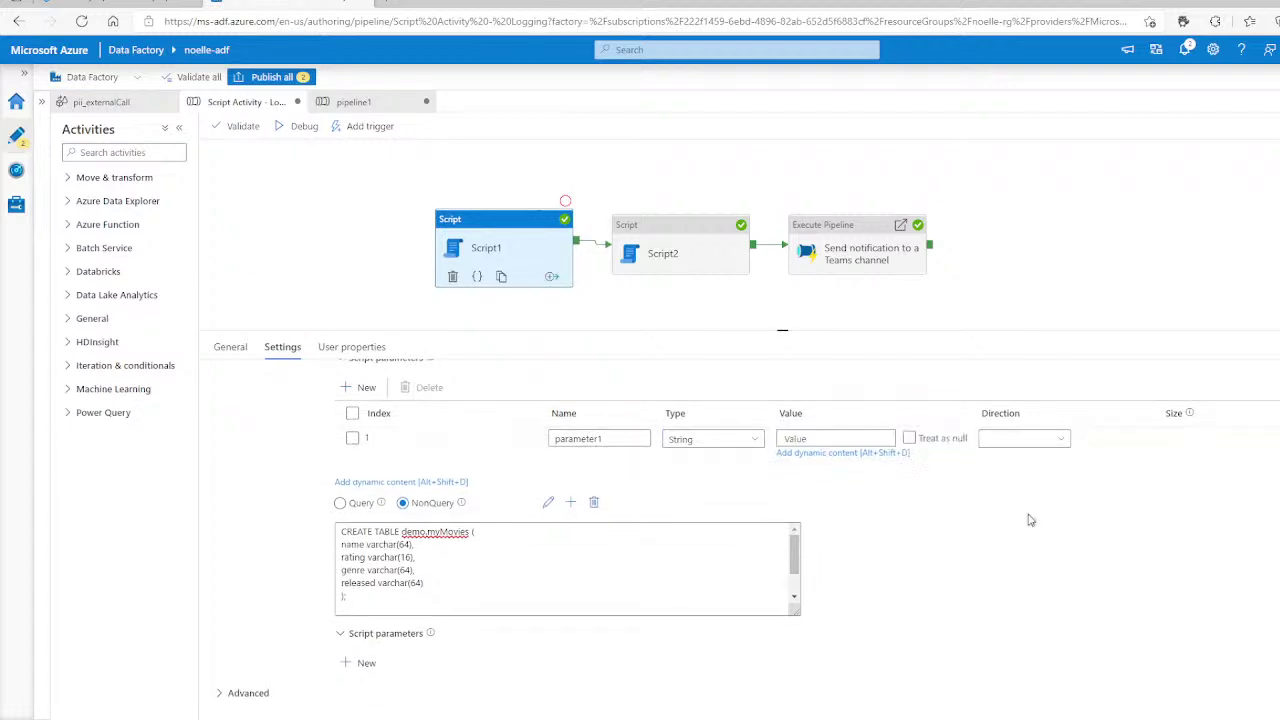
{"action": "left_click", "coordinate": [914, 443]}
{"action": "left_click", "coordinate": [914, 443]}
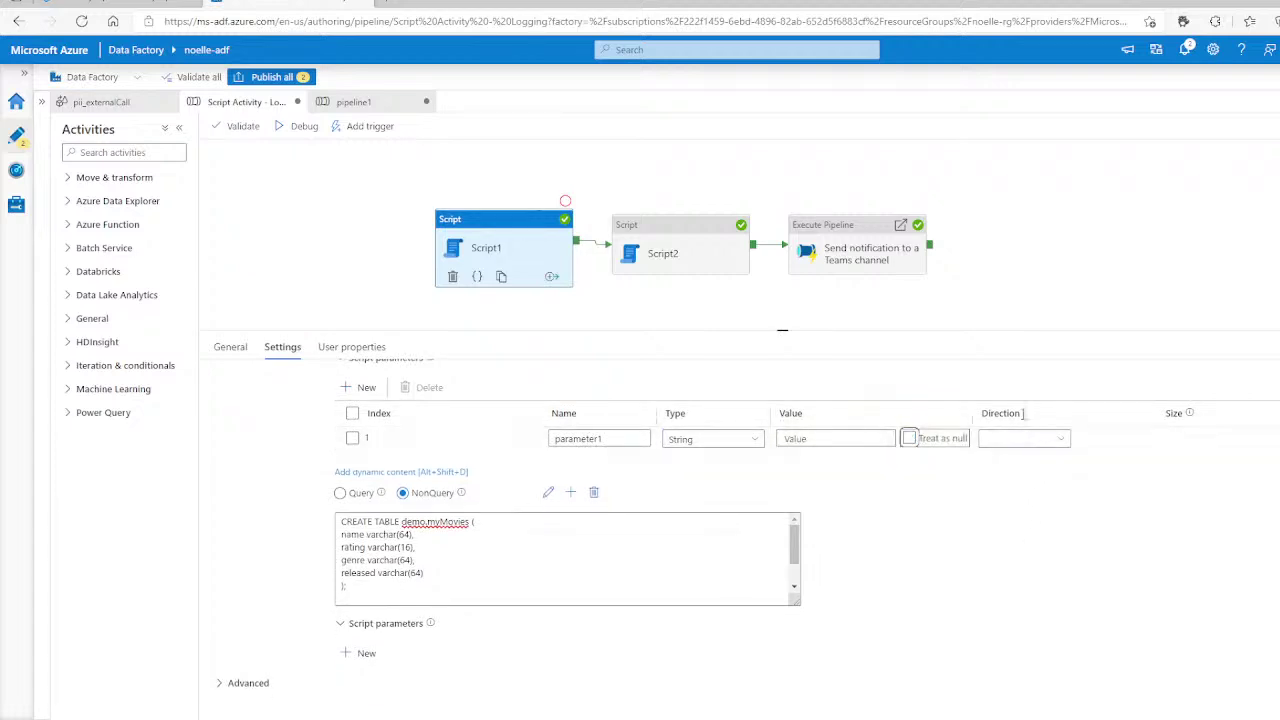
{"action": "left_click", "coordinate": [1040, 440]}
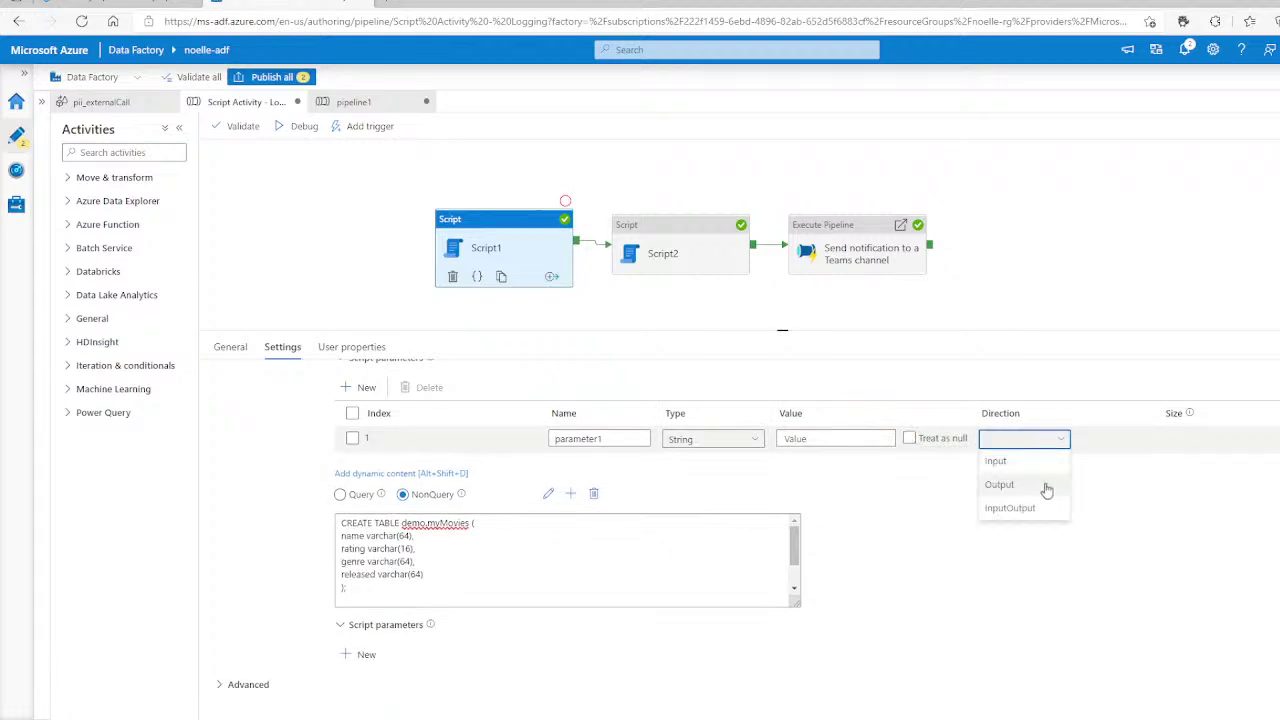
{"action": "left_click", "coordinate": [1275, 524]}
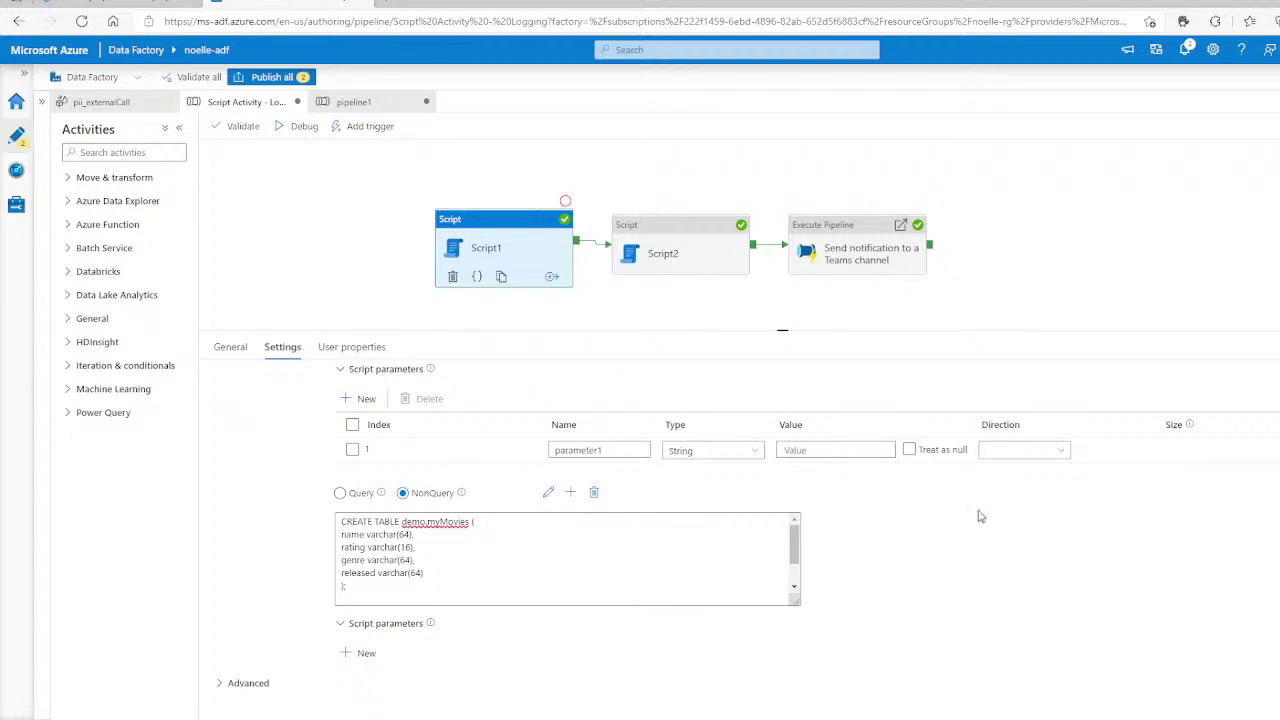
Delete the script parameter parameter1 from Script1's DROP TABLE script.
{"action": "scroll", "coordinate": [1006, 580], "scroll_direction": "up", "scroll_amount": 1}
{"action": "scroll", "coordinate": [1006, 580], "scroll_direction": "down", "scroll_amount": 1}
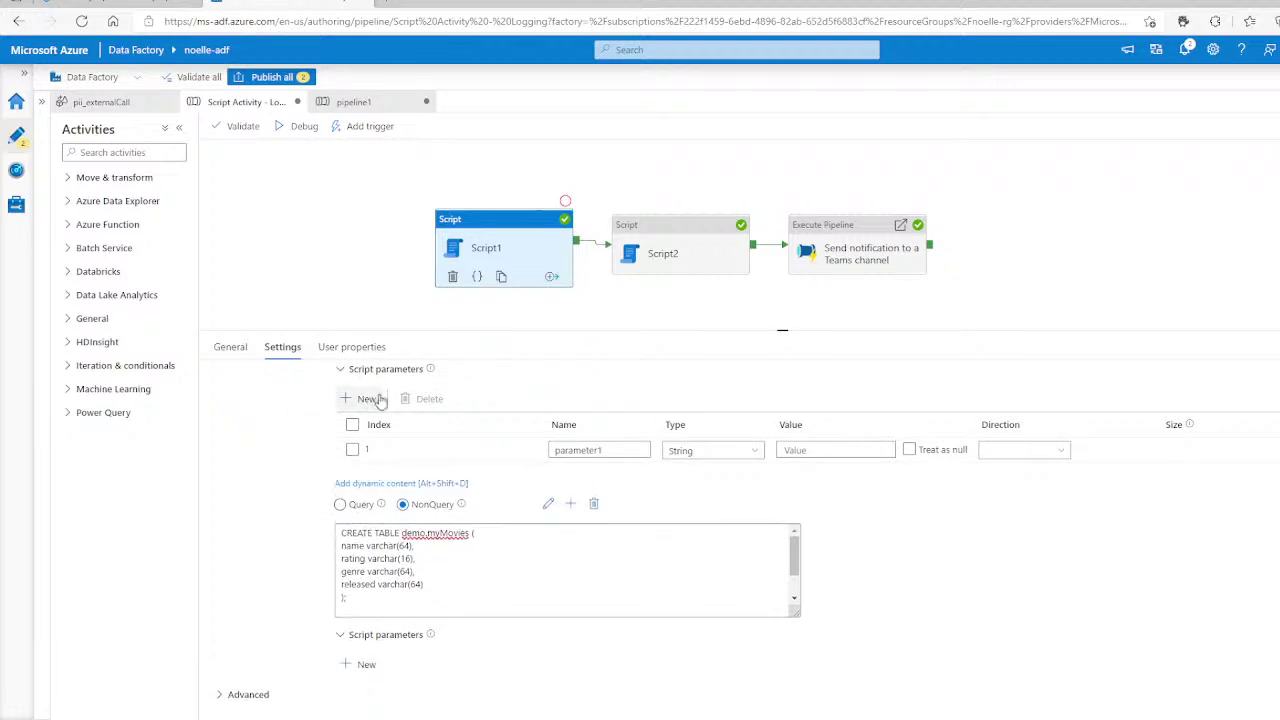
{"action": "left_click", "coordinate": [353, 425]}
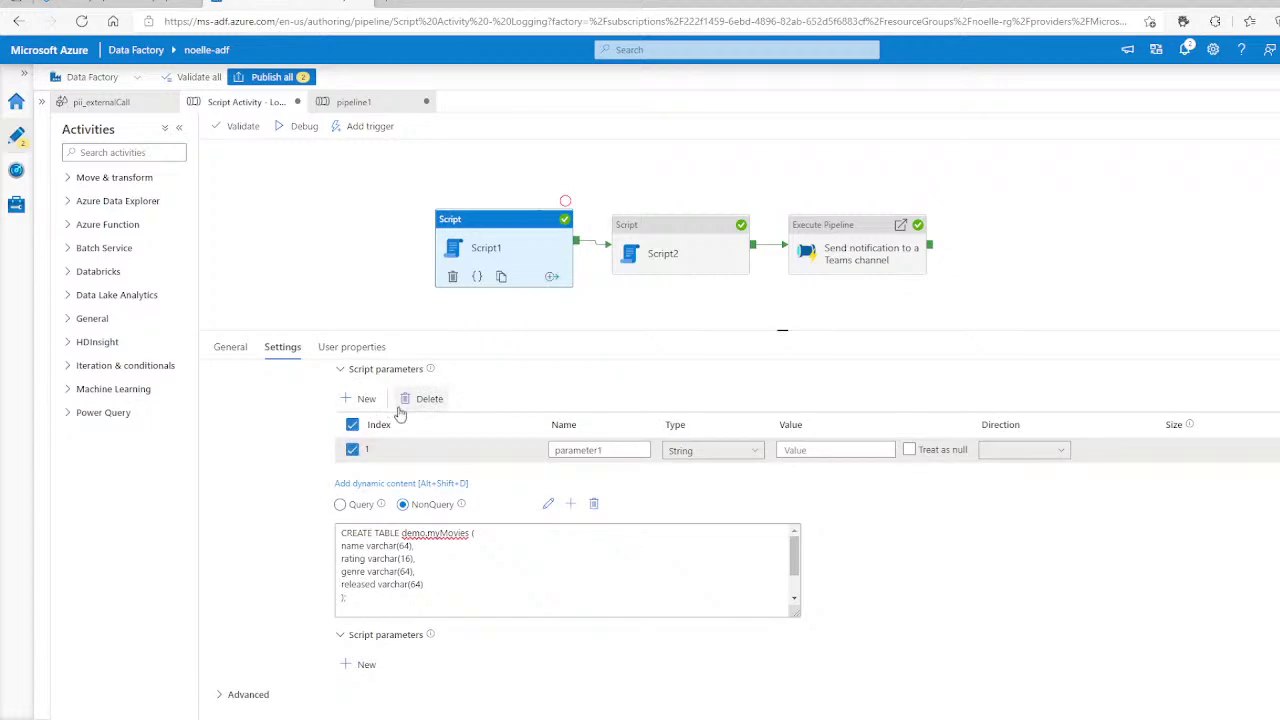
{"action": "left_click", "coordinate": [411, 398]}
{"action": "scroll", "coordinate": [251, 532], "scroll_direction": "up", "scroll_amount": 1}
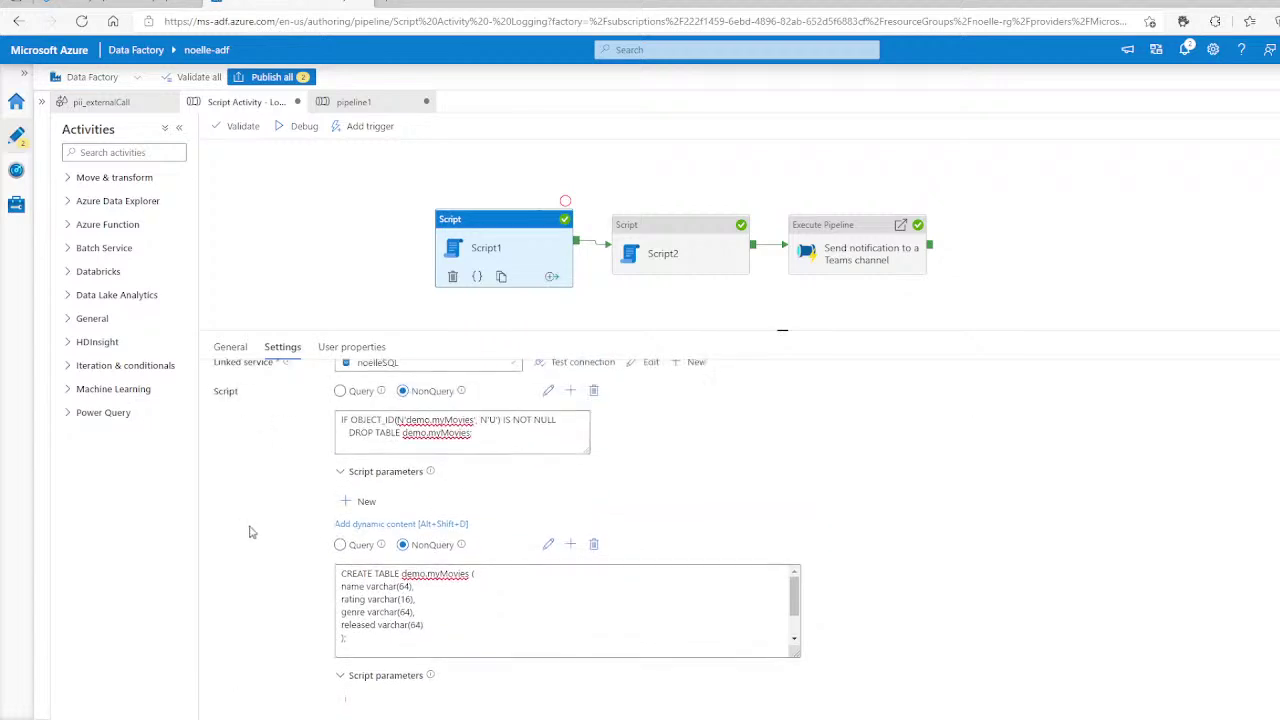
{"action": "scroll", "coordinate": [252, 531], "scroll_direction": "up", "scroll_amount": 1}
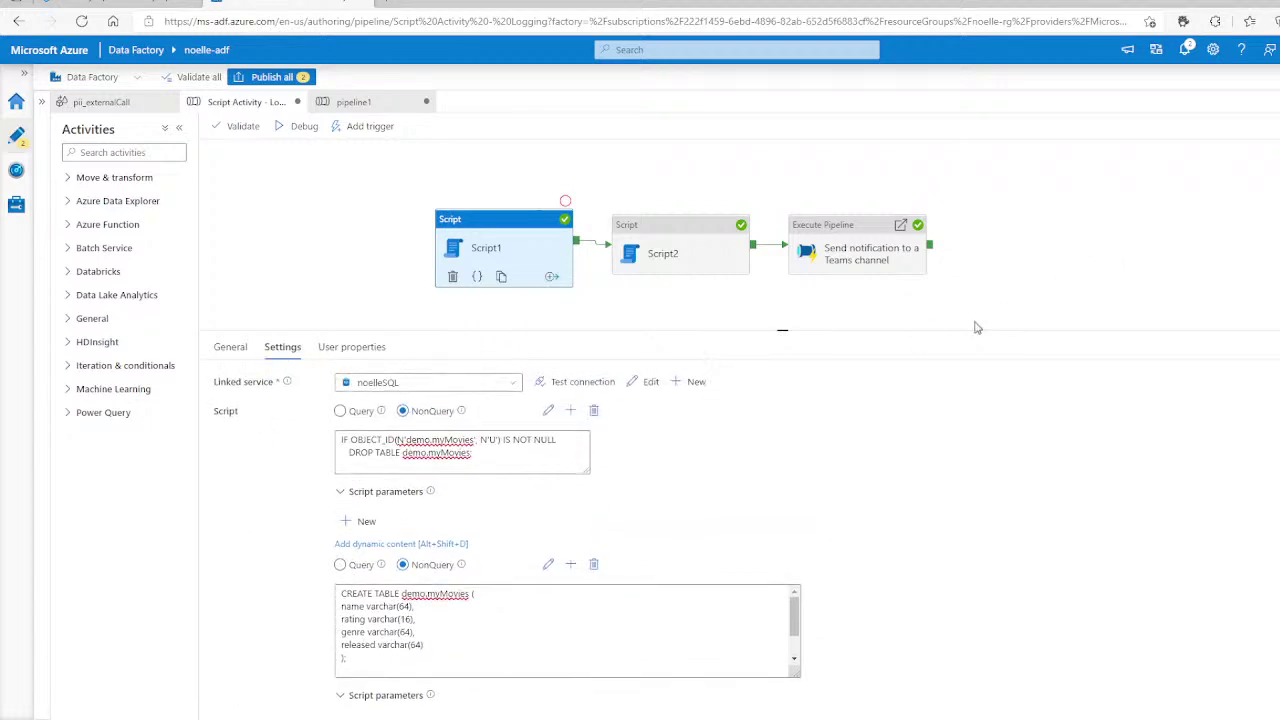
{"action": "left_click_drag", "start_coordinate": [786, 330], "coordinate": [770, 408]}
{"action": "left_click", "coordinate": [803, 366]}
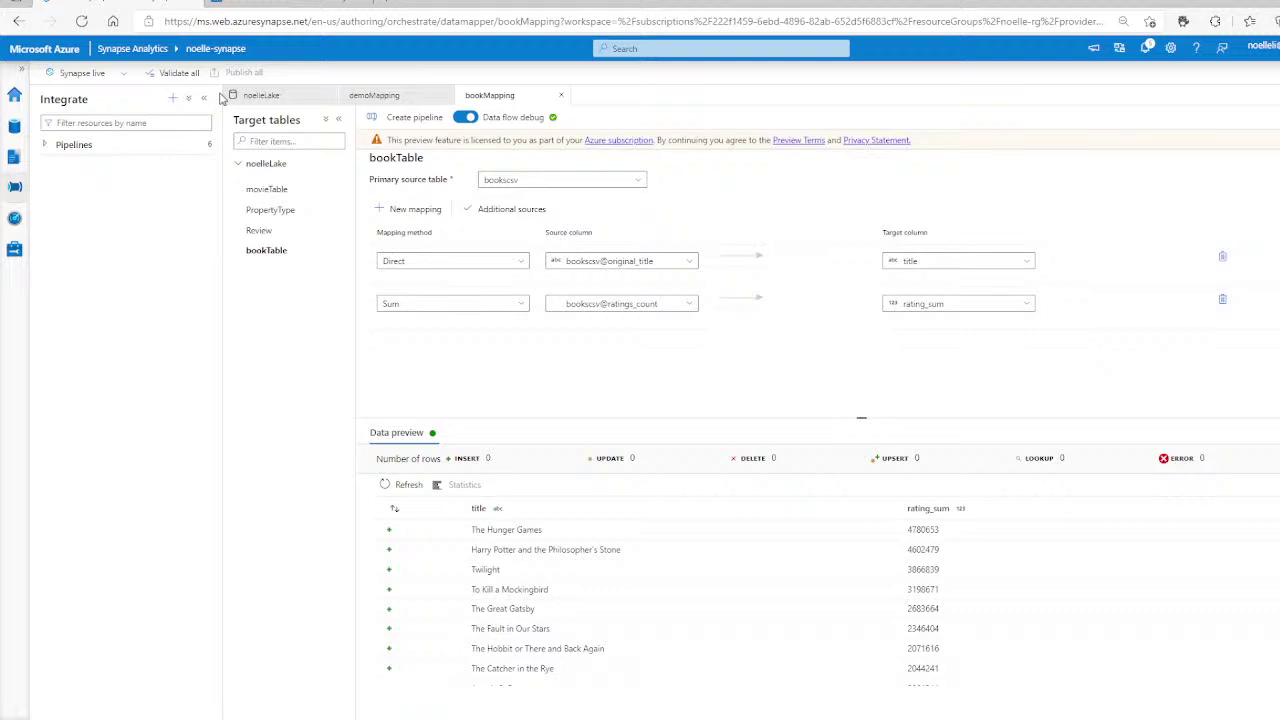
Switch to Synapse Analytics and open the noelleLake lake database from the workspace data list.
{"action": "left_click", "coordinate": [263, 96]}
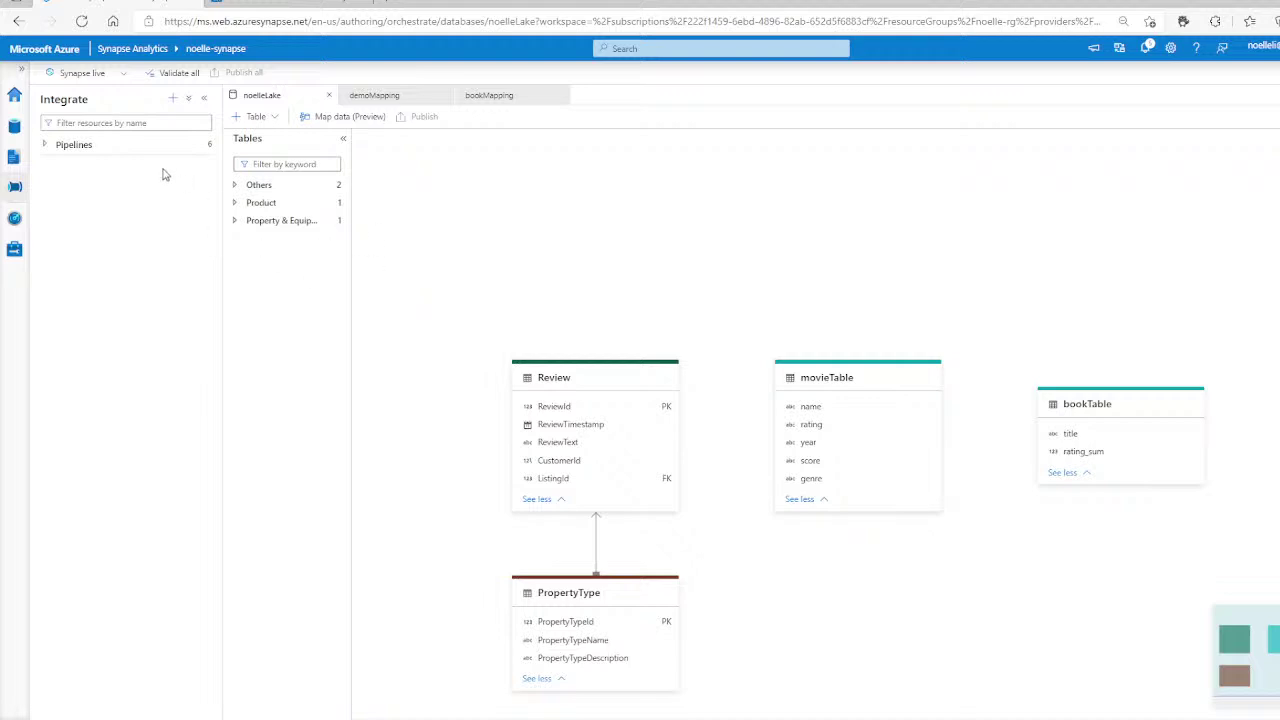
{"action": "left_click", "coordinate": [14, 127]}
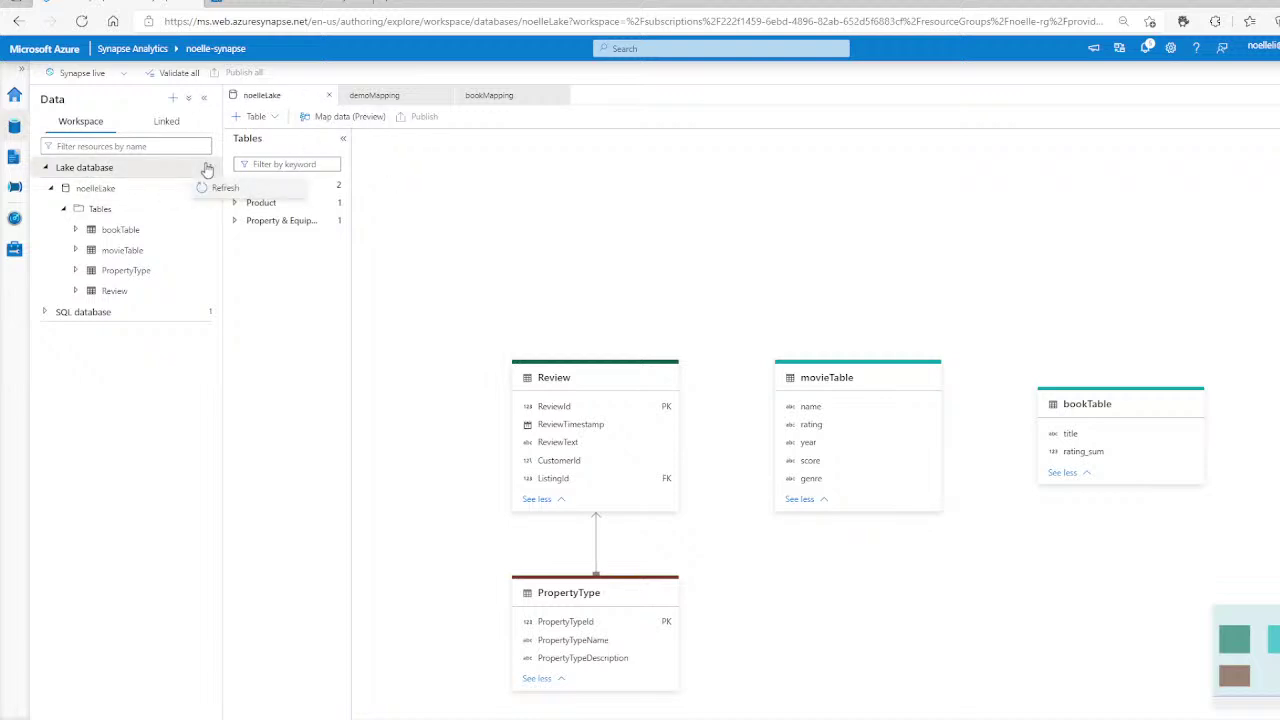
{"action": "left_click", "coordinate": [156, 193]}
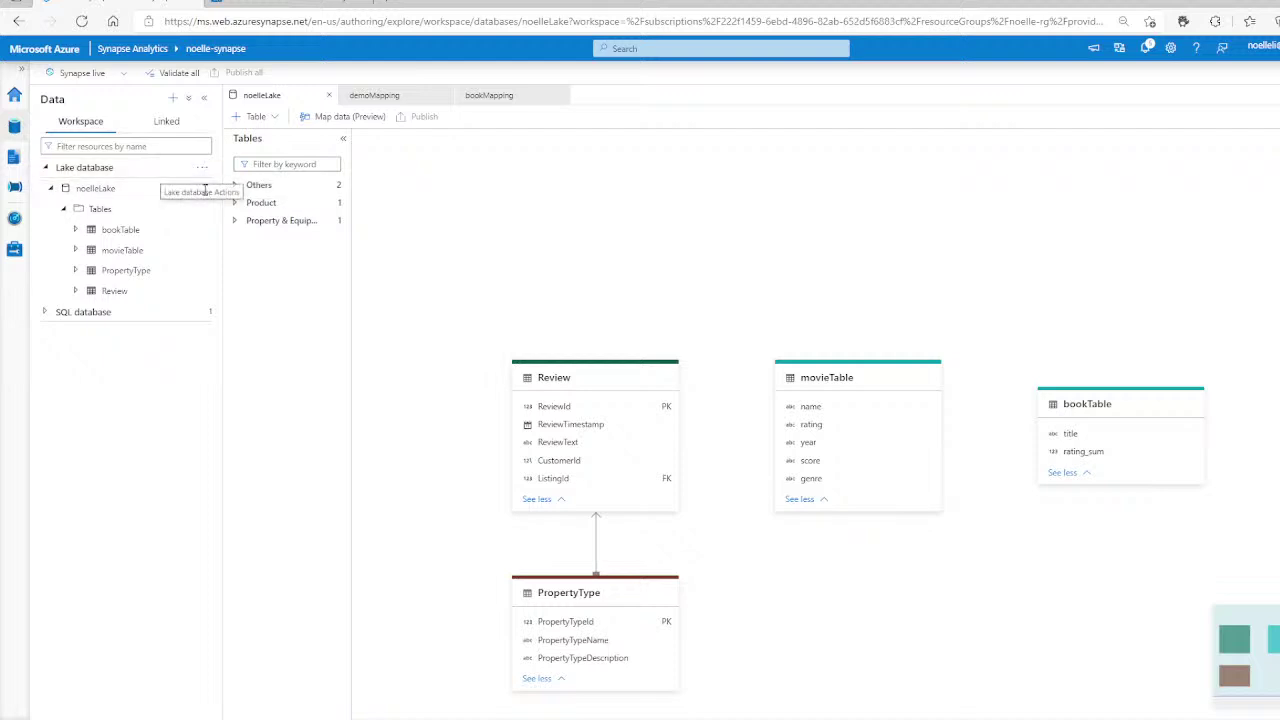
{"action": "left_click", "coordinate": [413, 235]}
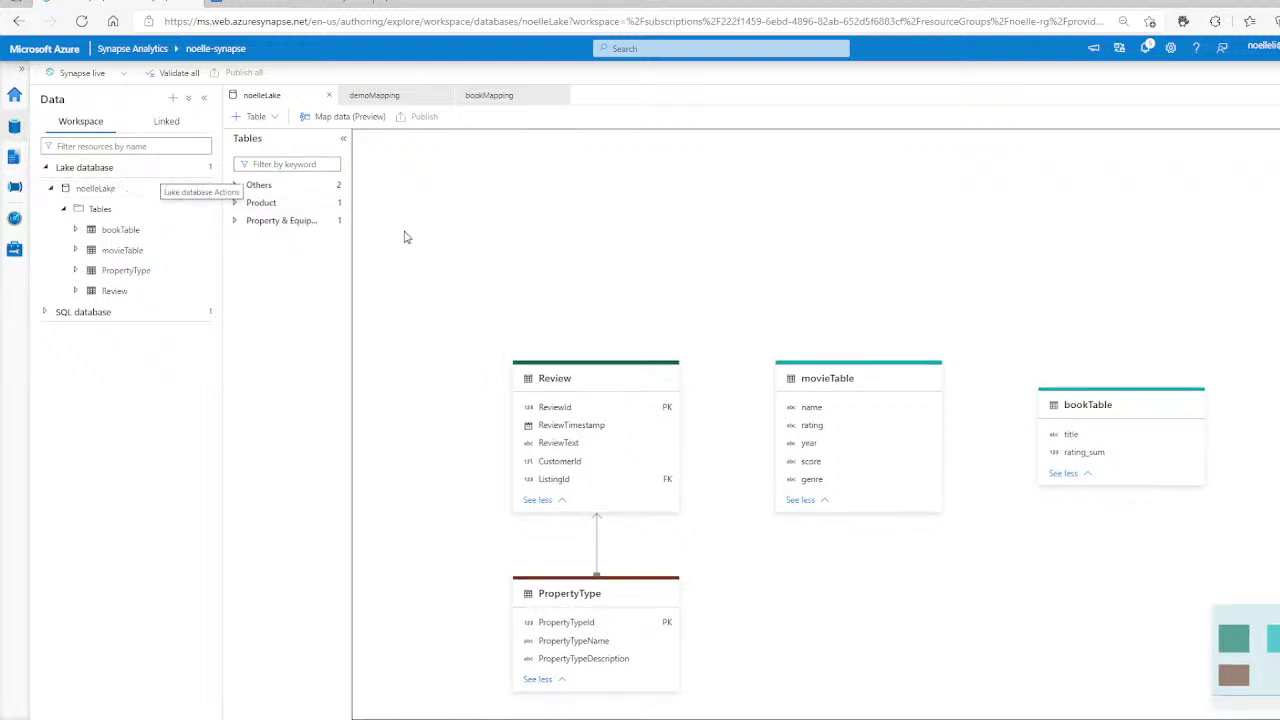
{"action": "left_click", "coordinate": [205, 191]}
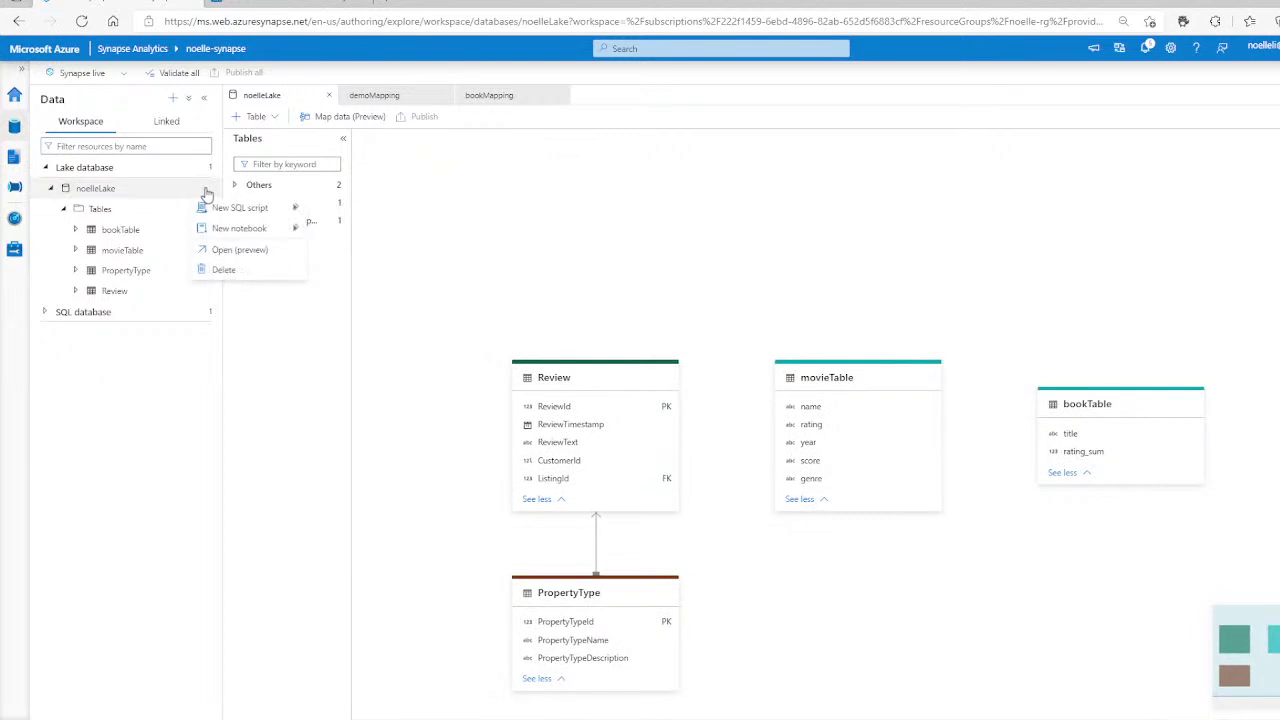
{"action": "left_click", "coordinate": [221, 252]}
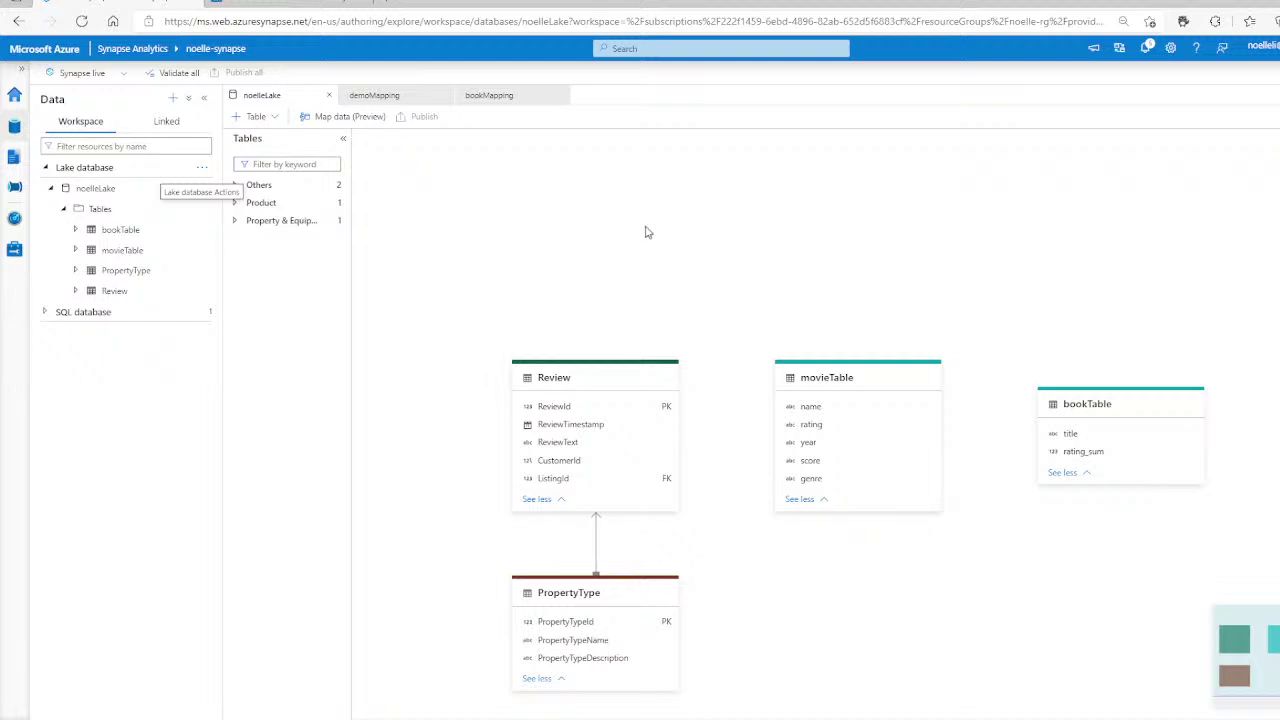
{"action": "left_click", "coordinate": [205, 100]}
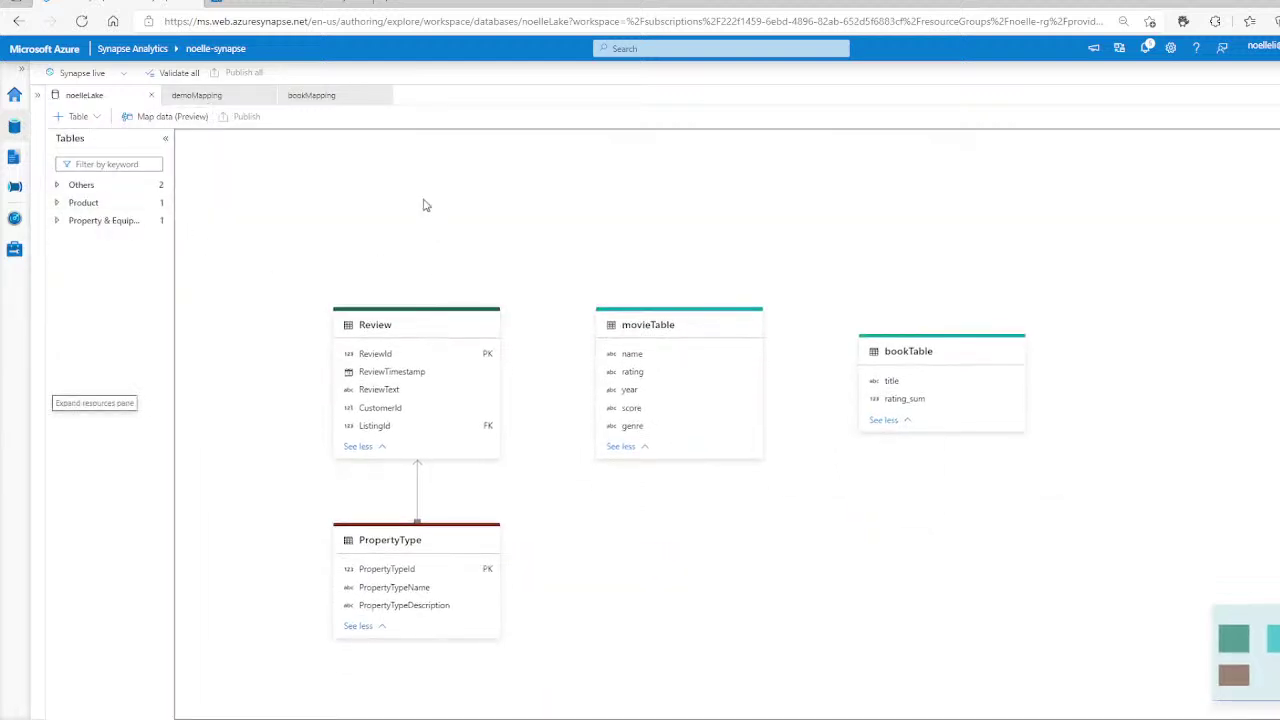
{"action": "left_click", "coordinate": [57, 186]}
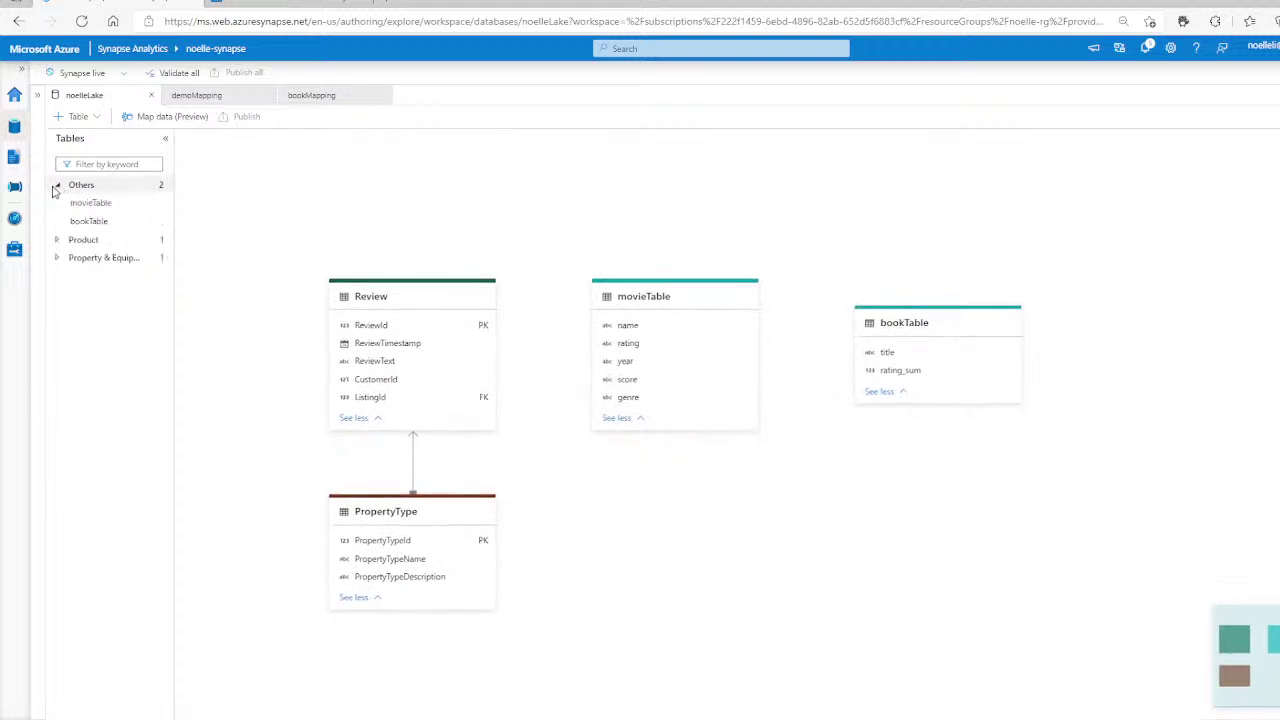
{"action": "left_click", "coordinate": [57, 185]}
{"action": "left_click", "coordinate": [57, 203]}
{"action": "left_click", "coordinate": [57, 203]}
{"action": "left_click", "coordinate": [56, 221]}
{"action": "left_click", "coordinate": [56, 221]}
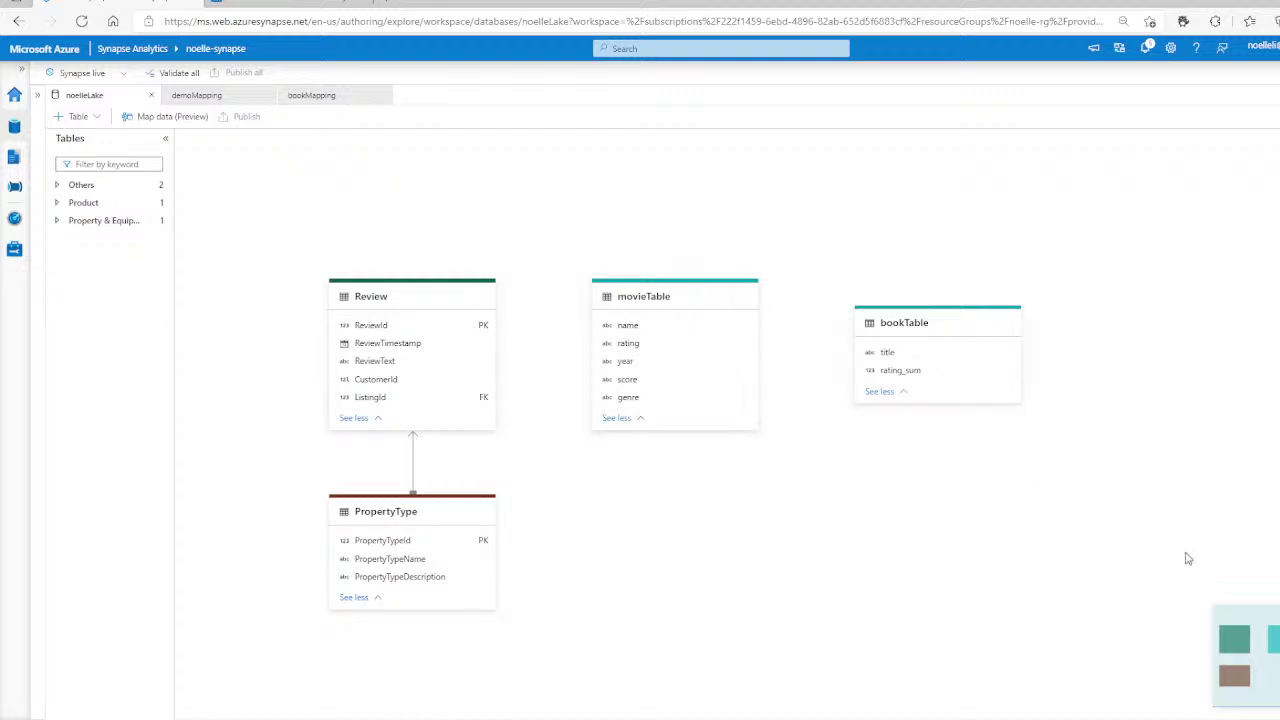
{"action": "mouse_move", "coordinate": [1257, 634]}
{"action": "left_mouse_down"}
{"action": "mouse_move", "coordinate": [1189, 626]}
{"action": "mouse_move", "coordinate": [1265, 653]}
{"action": "mouse_move", "coordinate": [1240, 638]}
{"action": "left_mouse_up"}
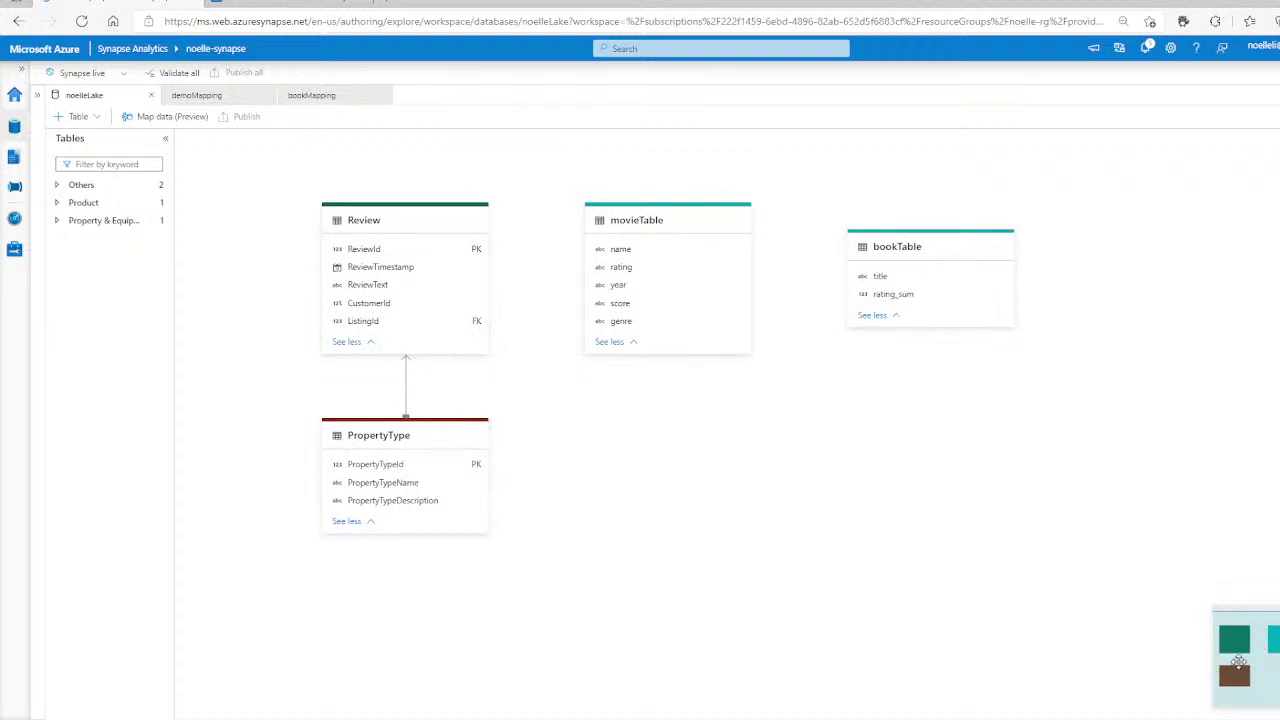
{"action": "mouse_move", "coordinate": [1247, 667]}
{"action": "left_mouse_down"}
{"action": "mouse_move", "coordinate": [1228, 663]}
{"action": "mouse_move", "coordinate": [1270, 663]}
{"action": "mouse_move", "coordinate": [1252, 668]}
{"action": "left_mouse_up"}
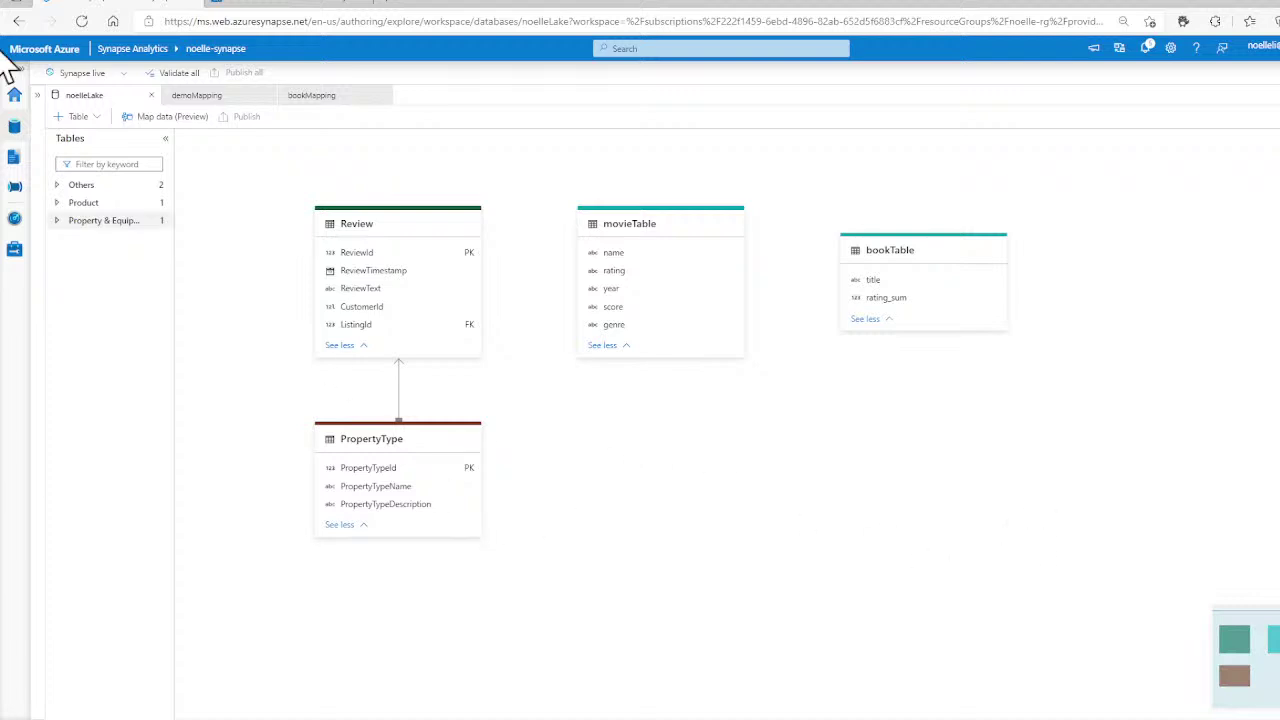
Start a new data mapping for noelleLake with source type Azure Data Lake Storage Gen2 and linked service noelledemostorage.
{"action": "left_click", "coordinate": [186, 122]}
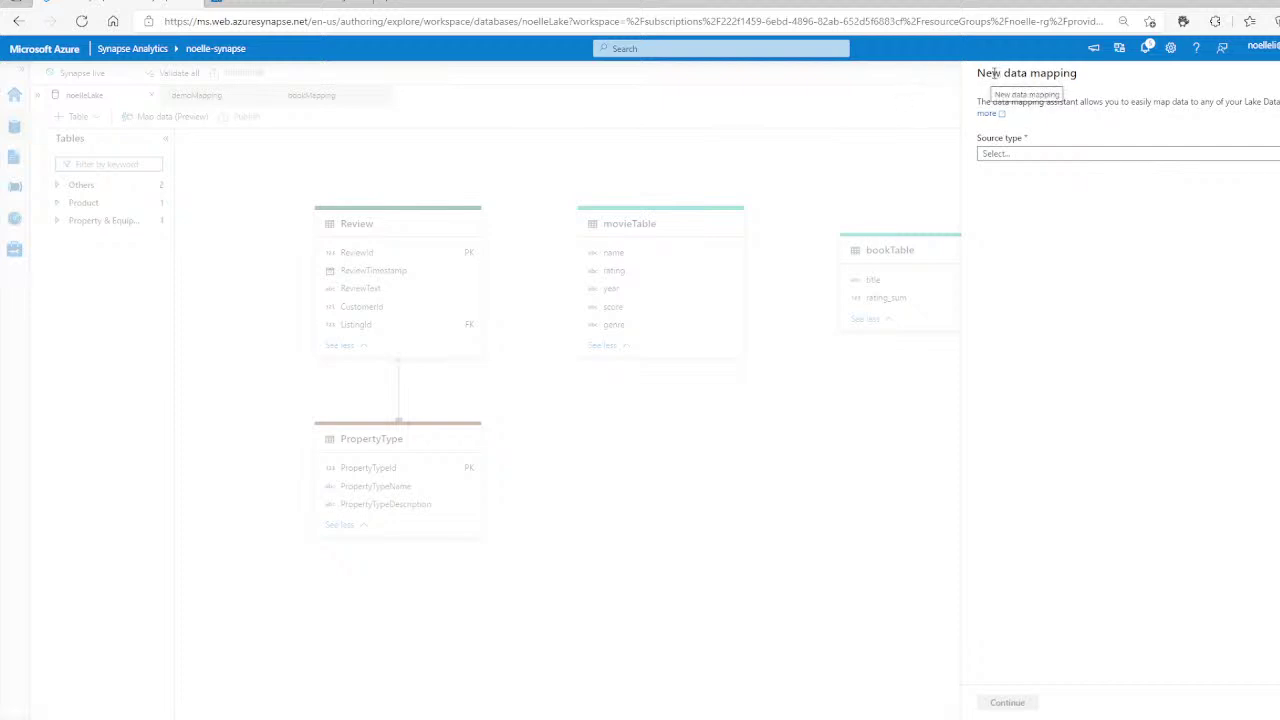
{"action": "left_click", "coordinate": [1068, 153]}
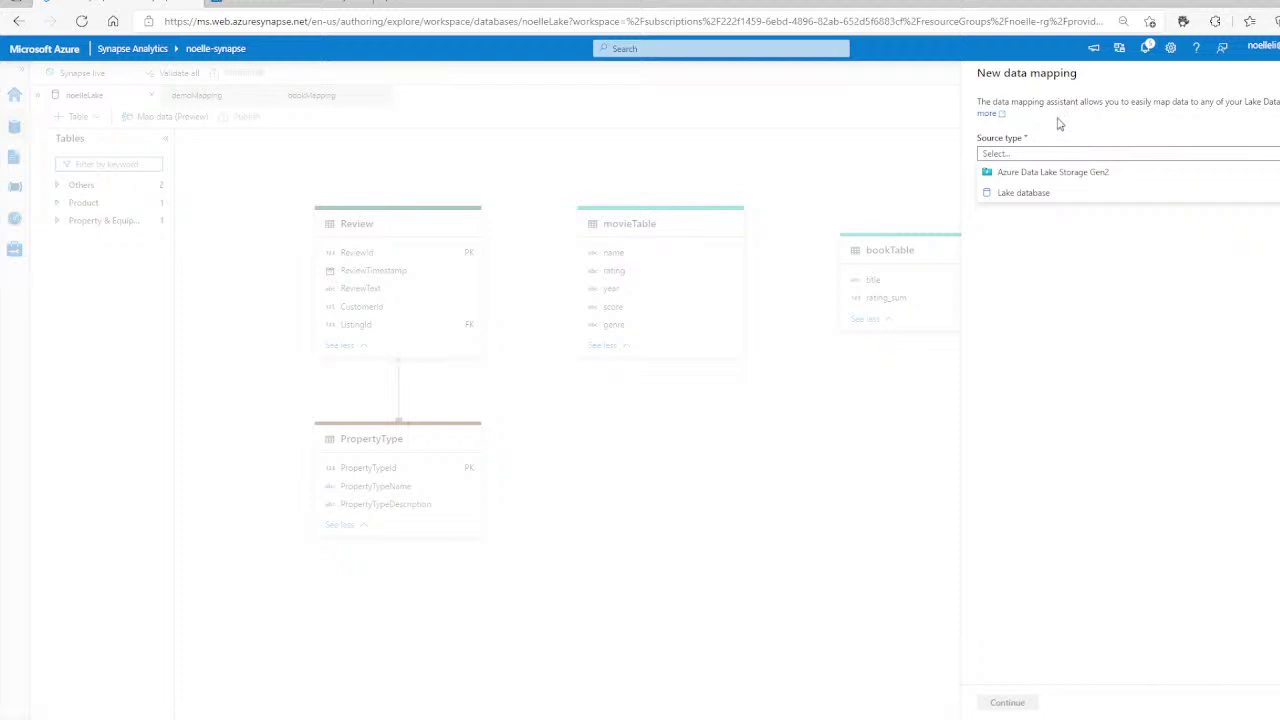
{"action": "left_click", "coordinate": [1075, 174]}
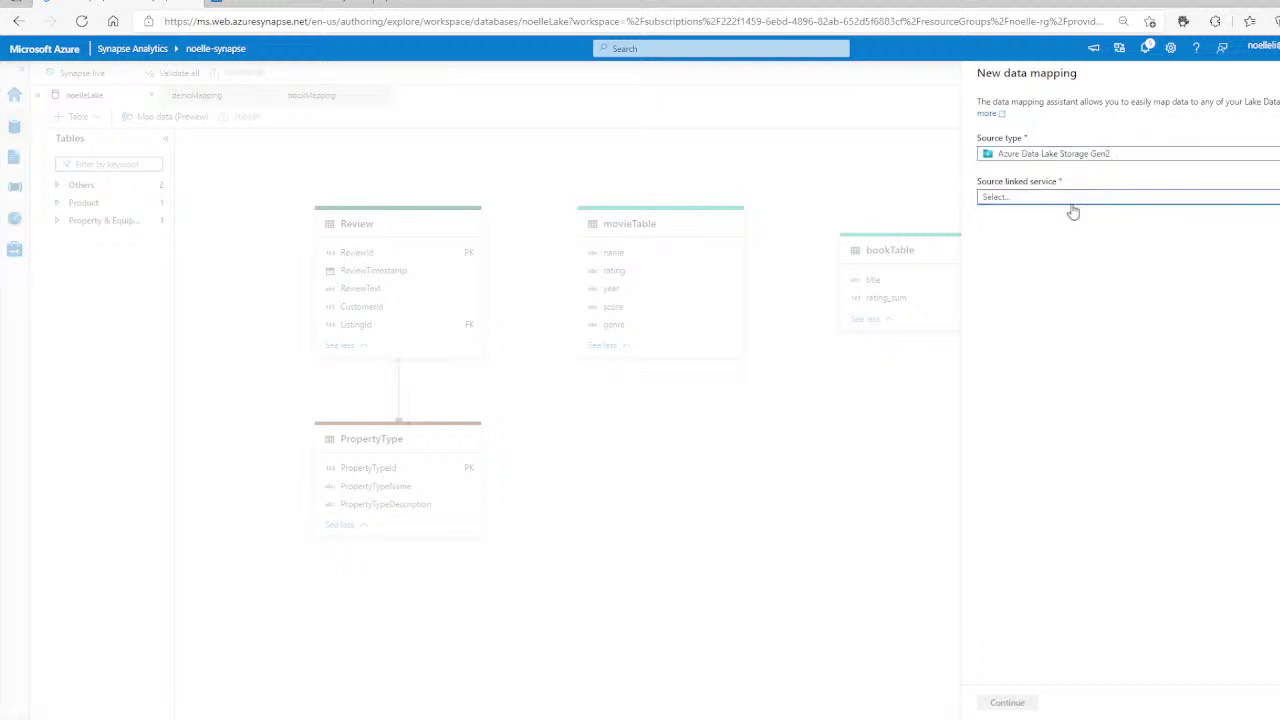
{"action": "left_click", "coordinate": [1074, 203]}
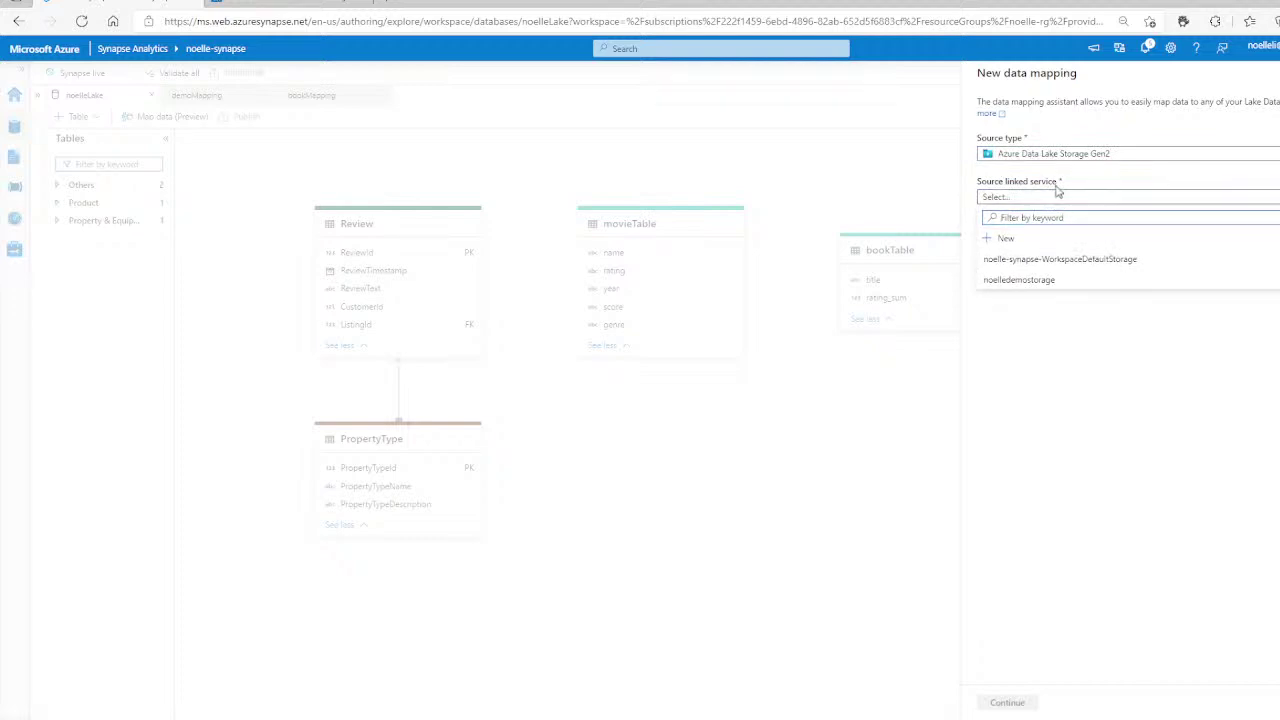
{"action": "left_click", "coordinate": [1050, 287]}
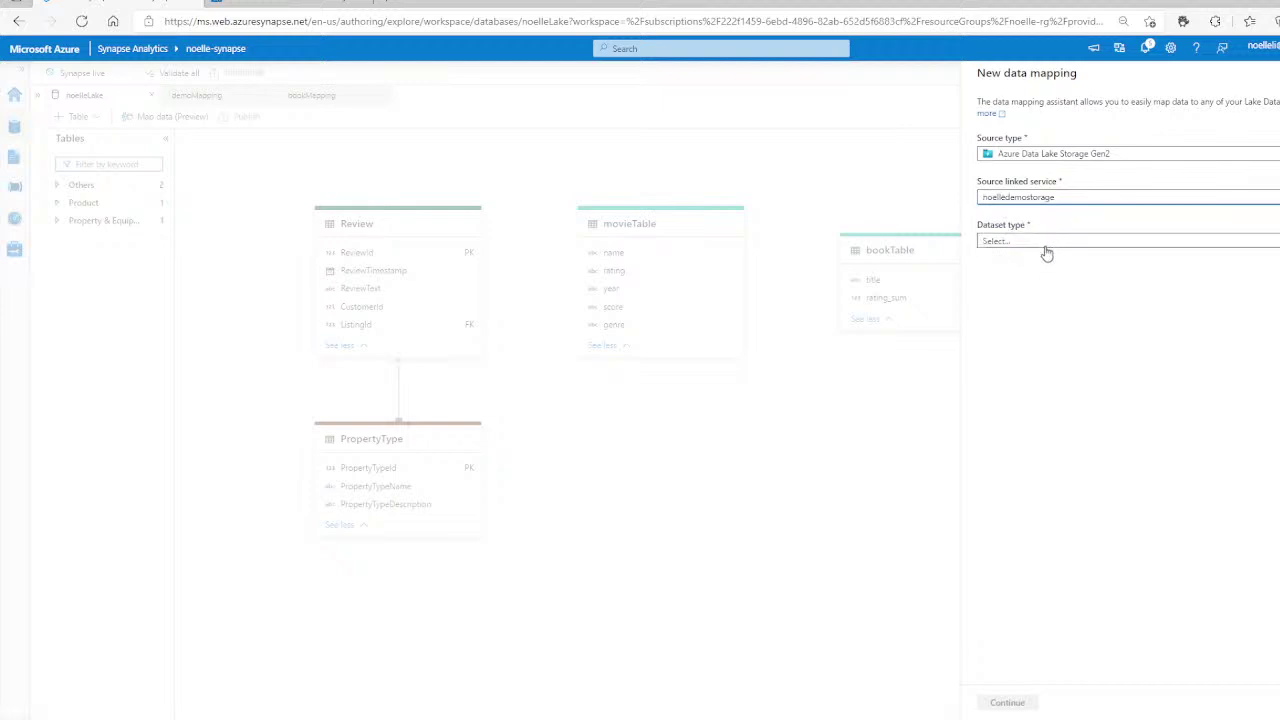
Set the mapping source's dataset type to DelimitedText and its folder path to abnb.
{"action": "left_click", "coordinate": [1042, 245]}
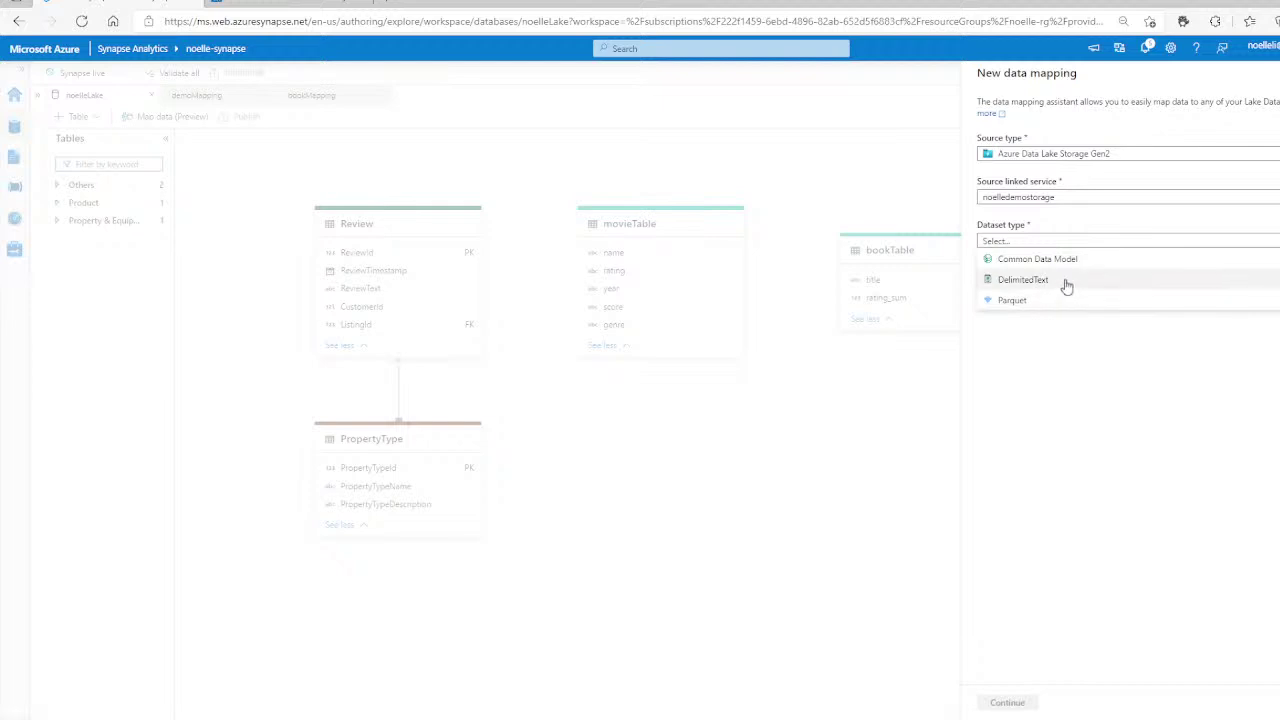
{"action": "left_click", "coordinate": [1064, 280]}
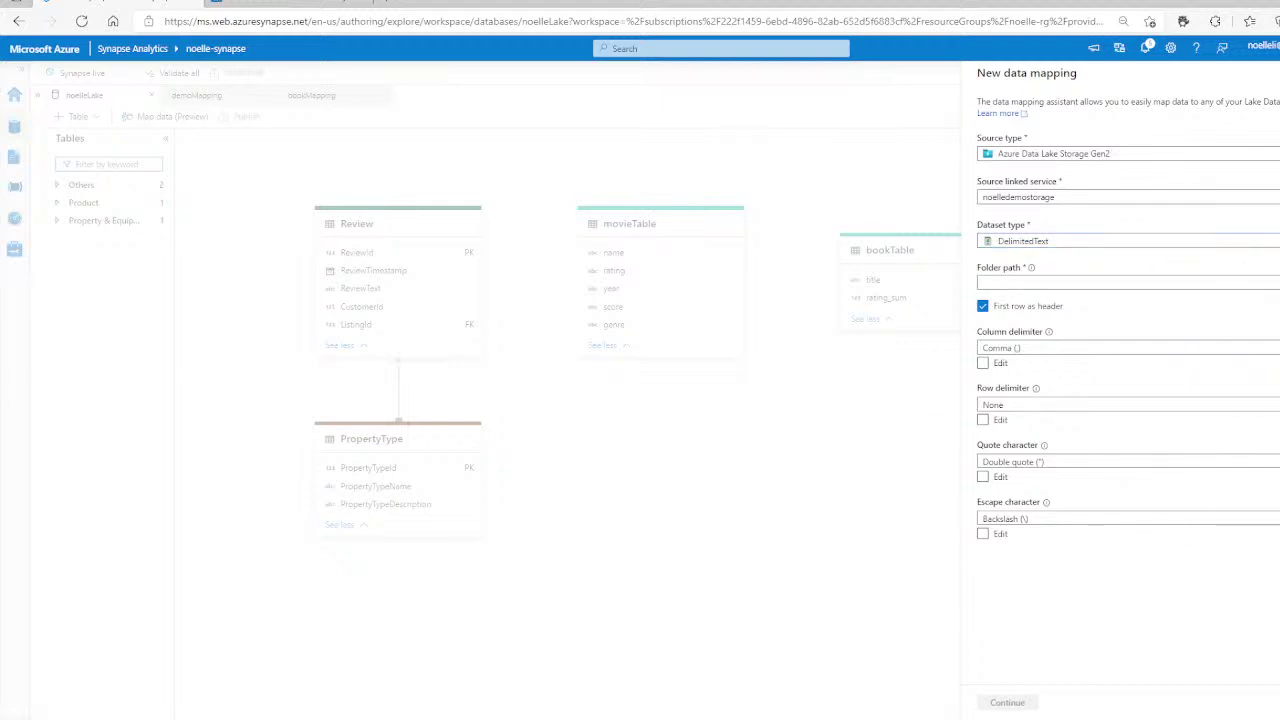
{"action": "left_click", "coordinate": [1279, 283]}
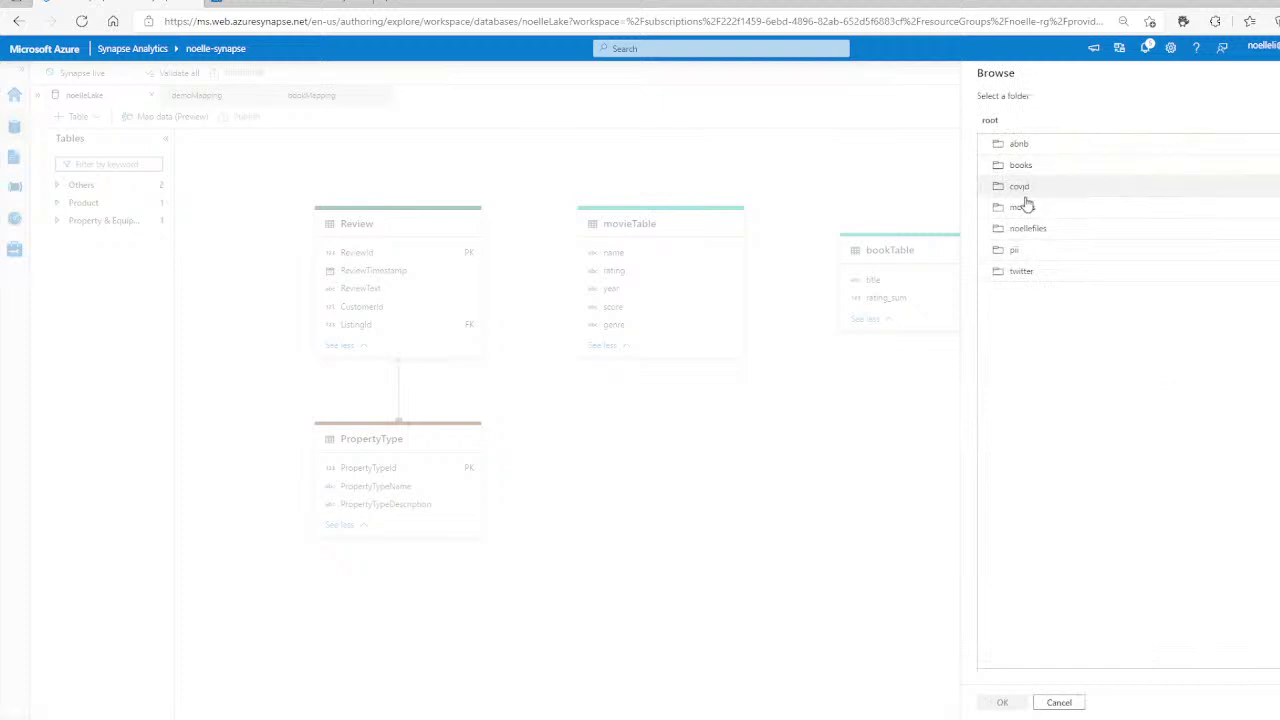
{"action": "left_click", "coordinate": [1023, 150]}
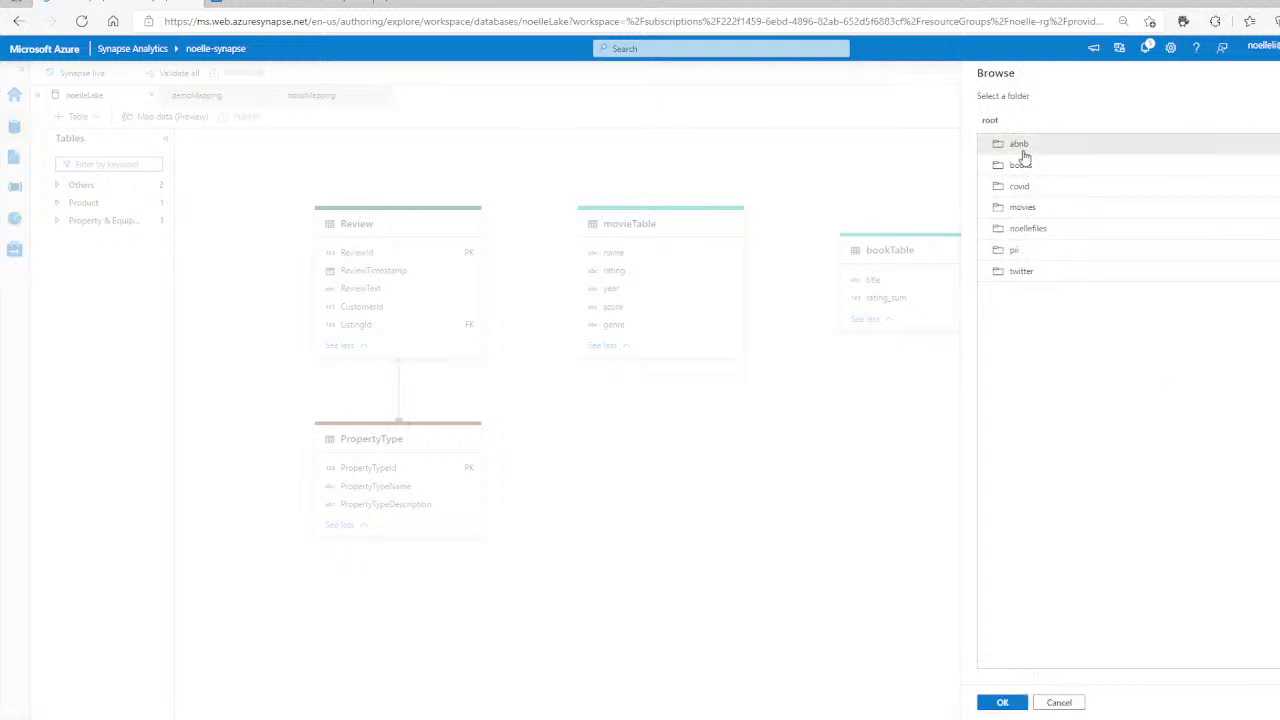
{"action": "left_click", "coordinate": [999, 708]}
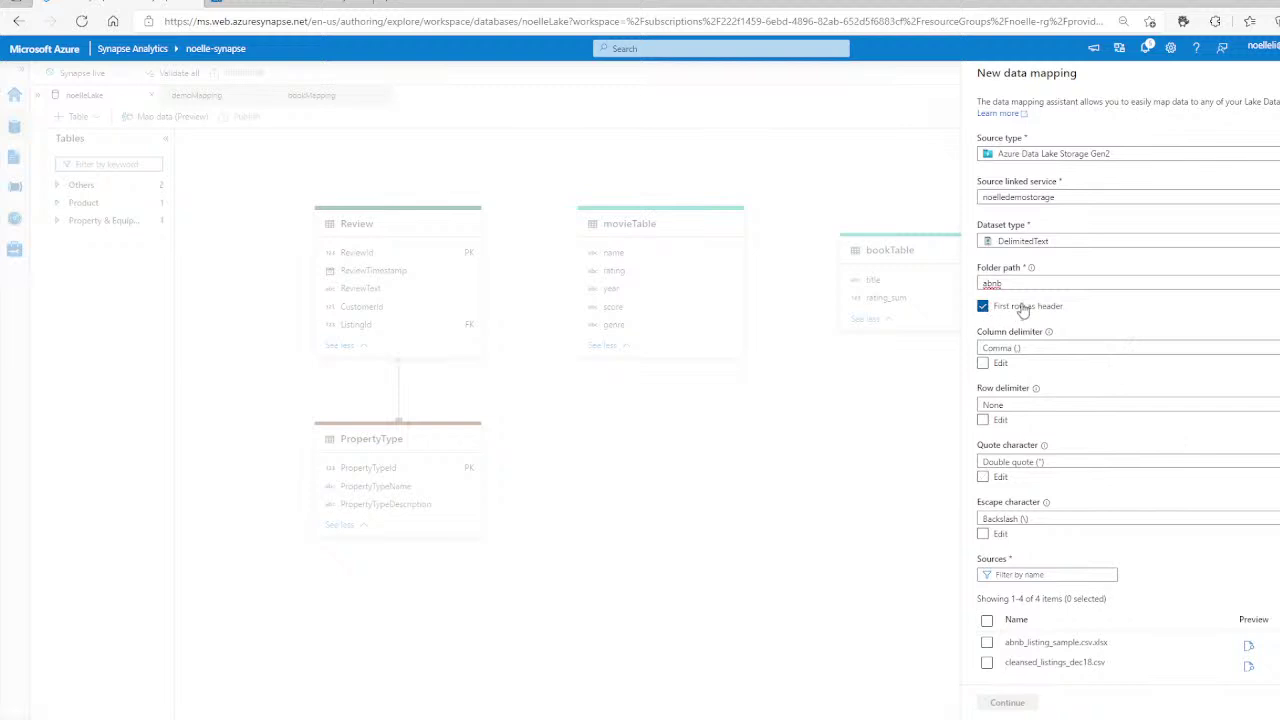
Check the column and row delimiter options of the mapping source, keeping Comma and None.
{"action": "left_click", "coordinate": [1062, 352]}
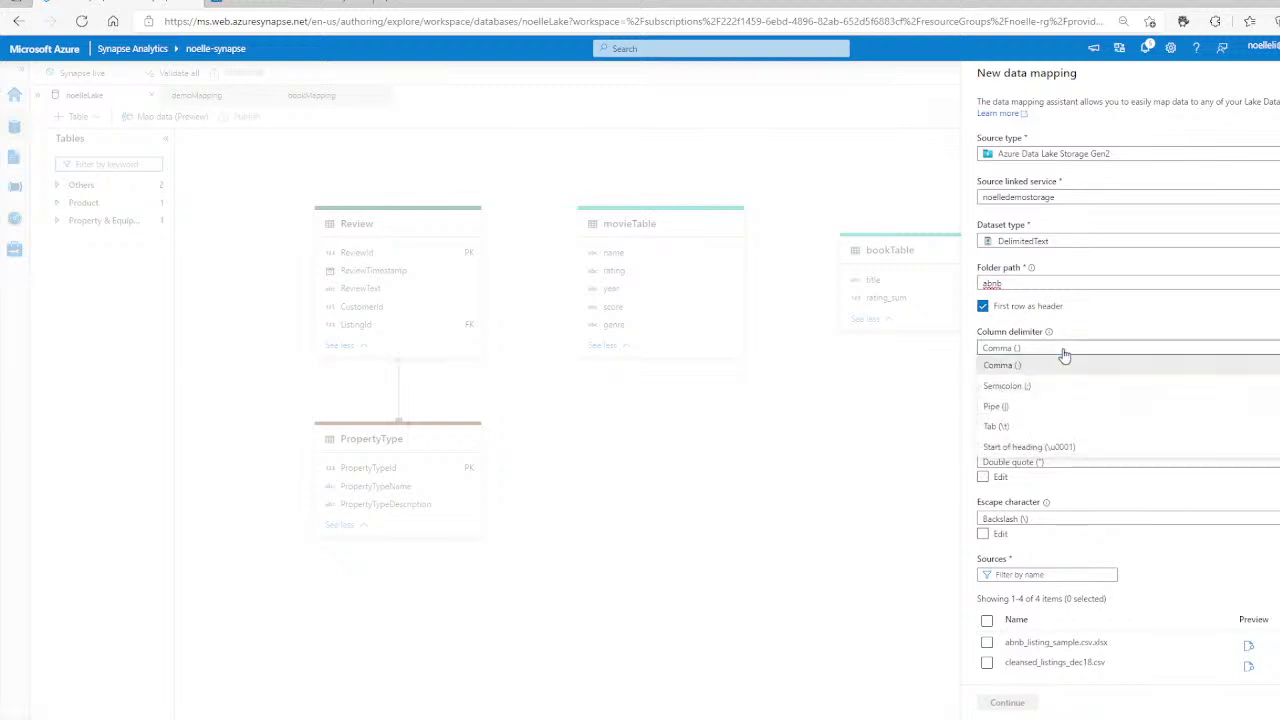
{"action": "left_click", "coordinate": [1062, 352]}
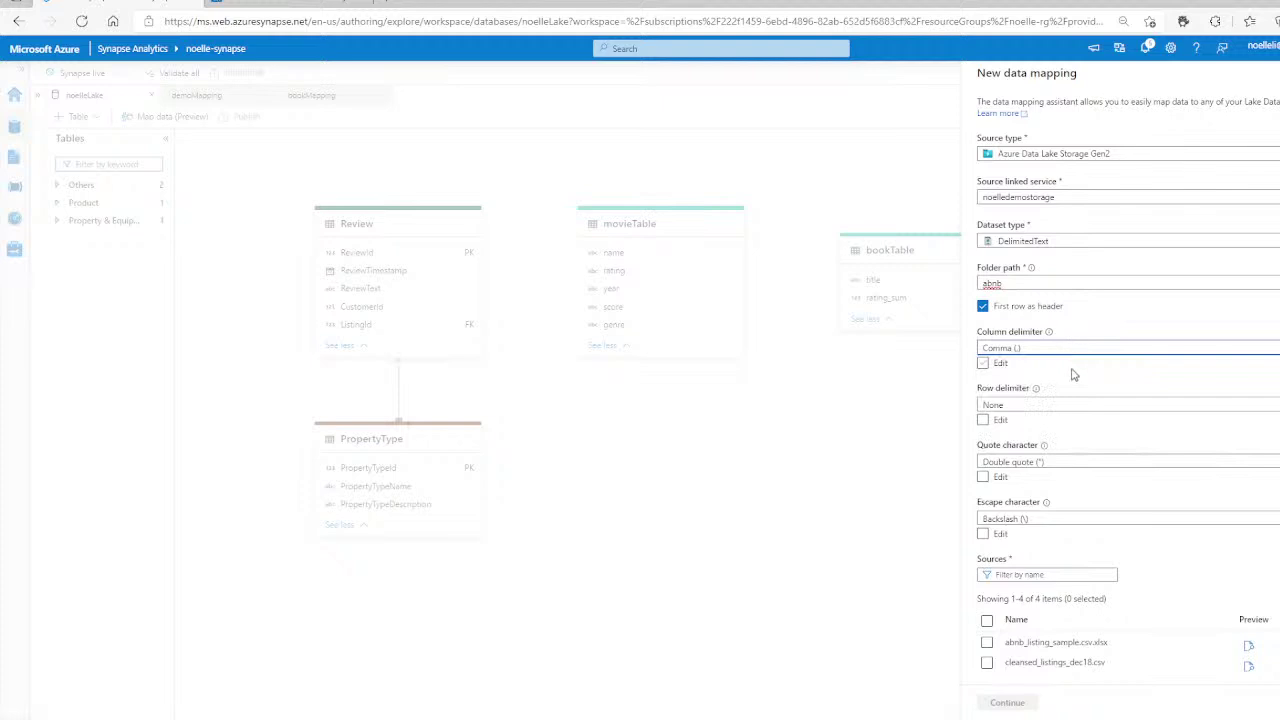
{"action": "left_click", "coordinate": [1055, 405]}
{"action": "left_click", "coordinate": [1062, 407]}
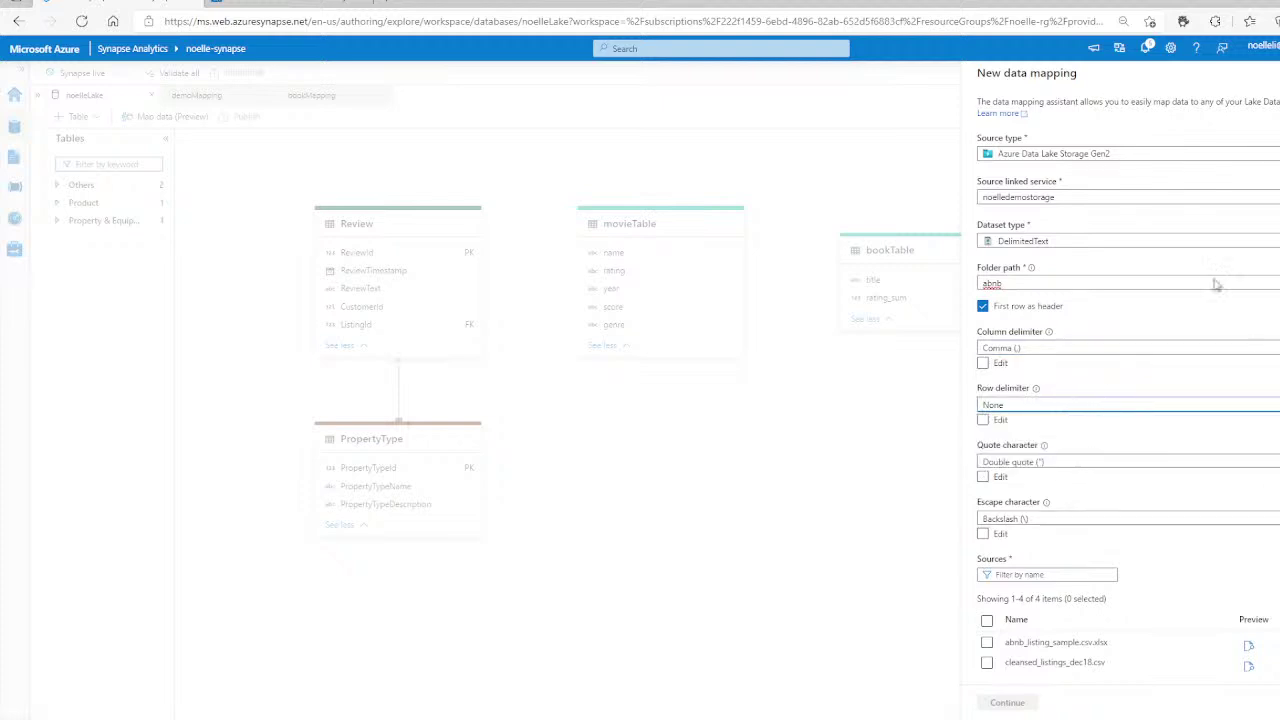
Preview the data of the source file abnb_listing_sample.csv.xlsx.
{"action": "scroll", "coordinate": [1210, 300], "scroll_direction": "down", "scroll_amount": 1}
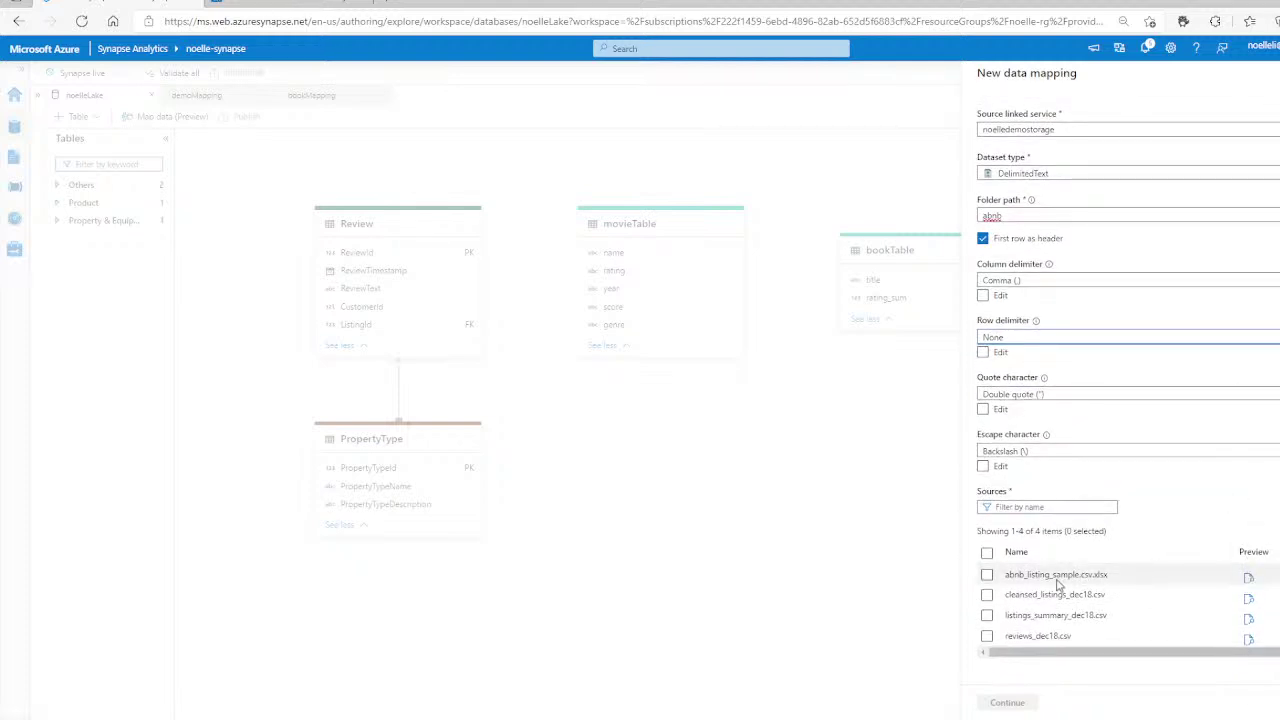
{"action": "scroll", "coordinate": [1052, 600], "scroll_direction": "down", "scroll_amount": 1}
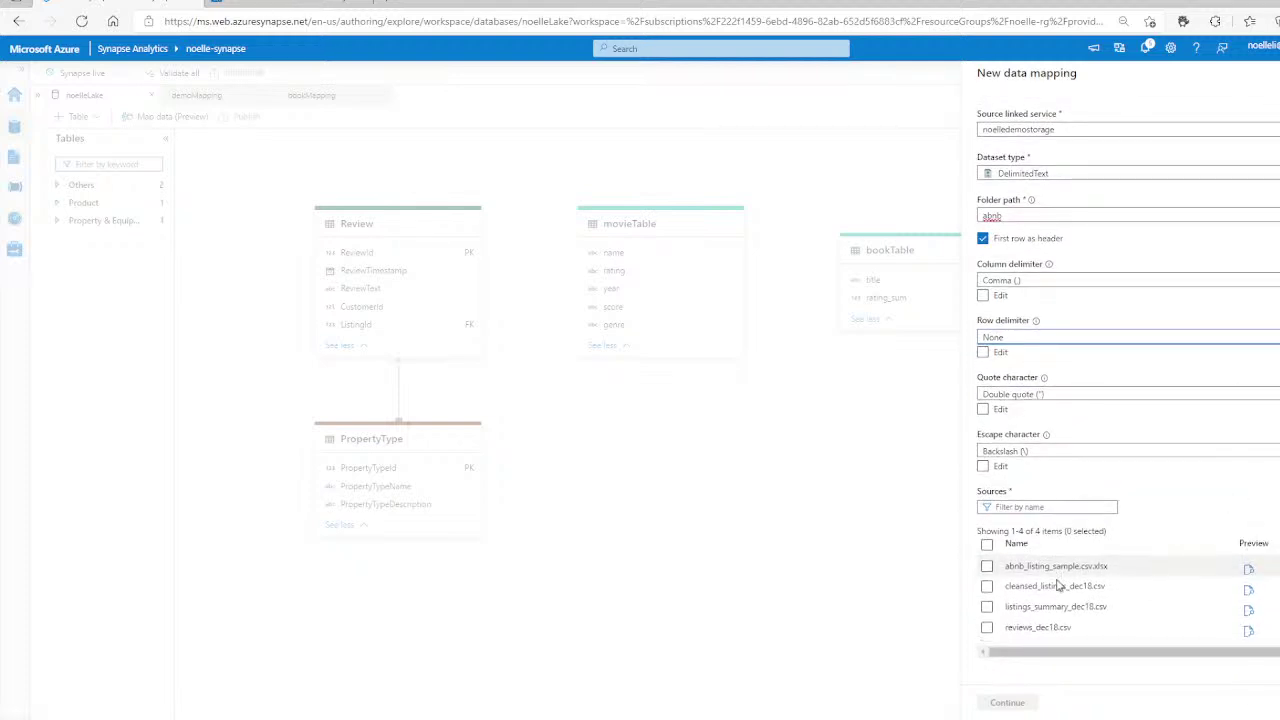
{"action": "left_click", "coordinate": [1251, 572]}
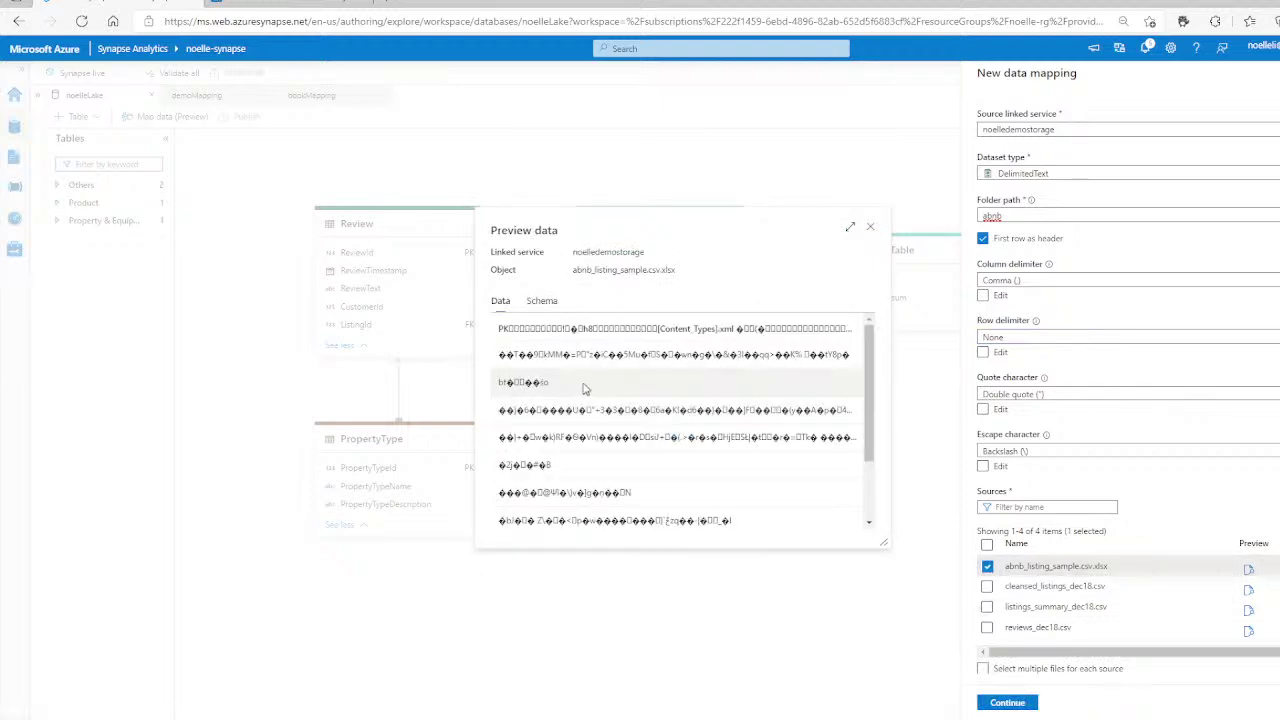
Preview the data of listings_summary_dec18.csv in an enlarged preview window and view its schema.
{"action": "left_click", "coordinate": [1249, 610]}
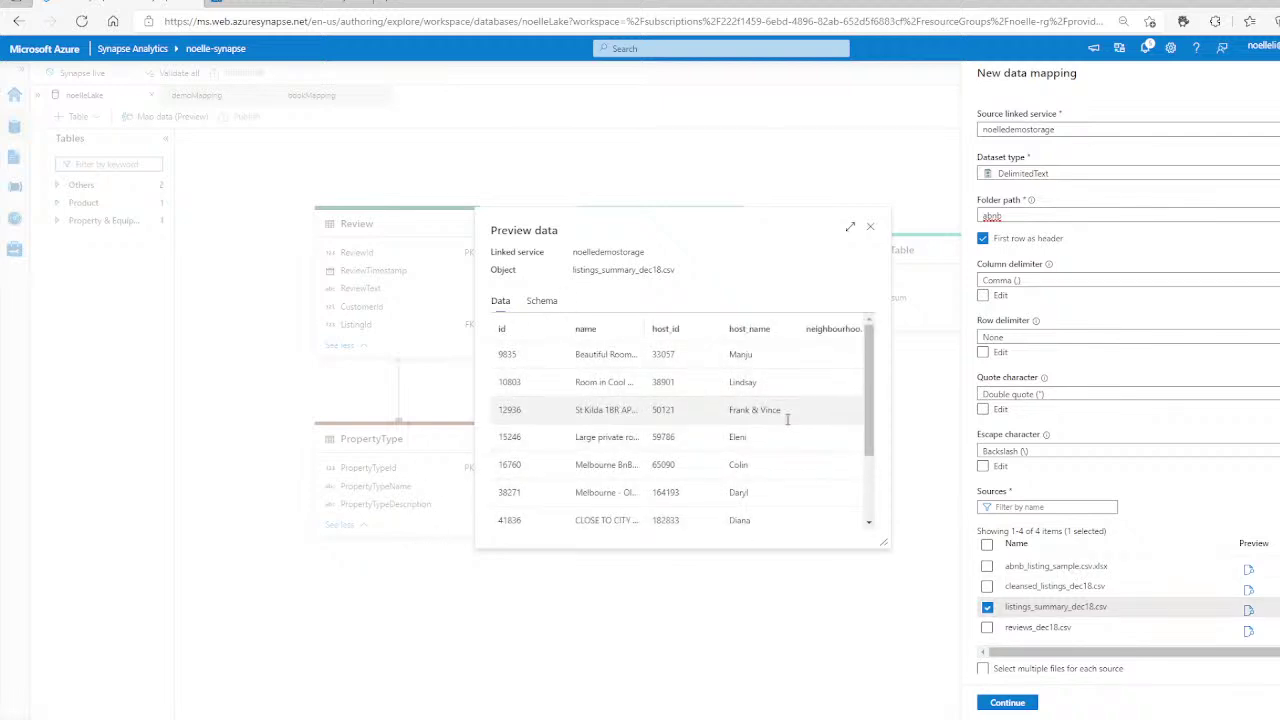
{"action": "left_click_drag", "start_coordinate": [1088, 526], "coordinate": [1275, 550]}
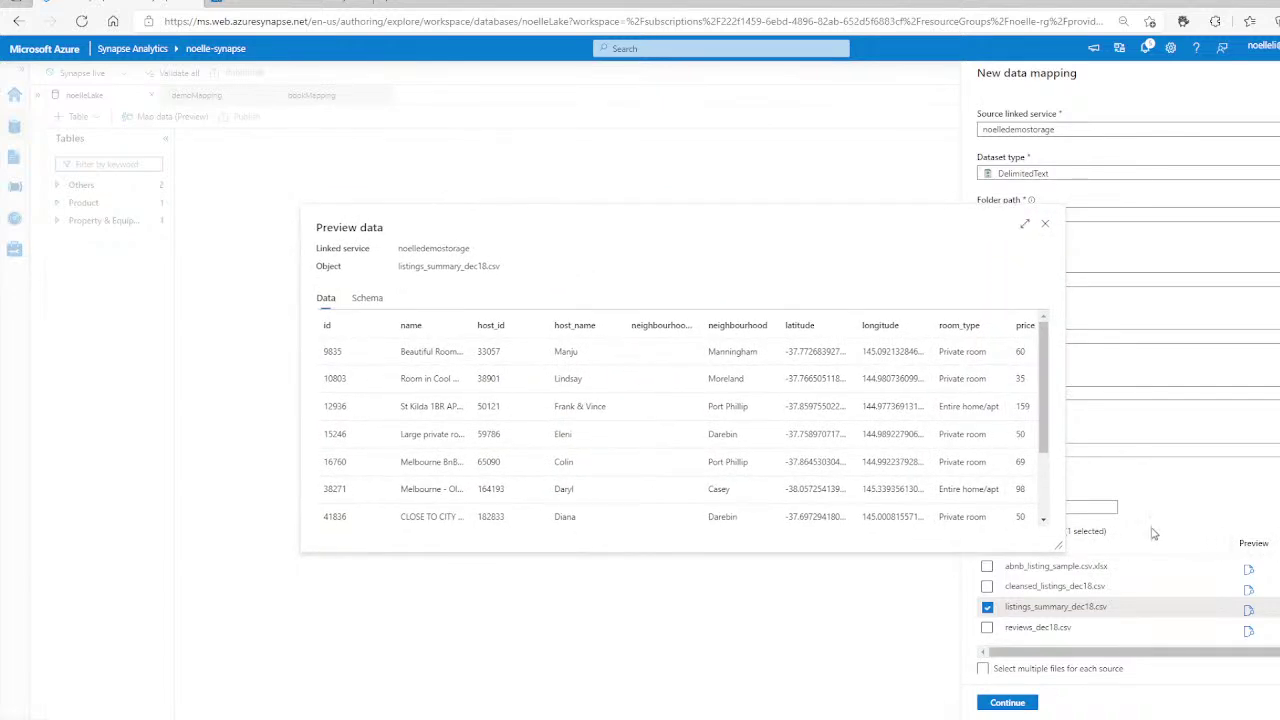
{"action": "left_click", "coordinate": [368, 298]}
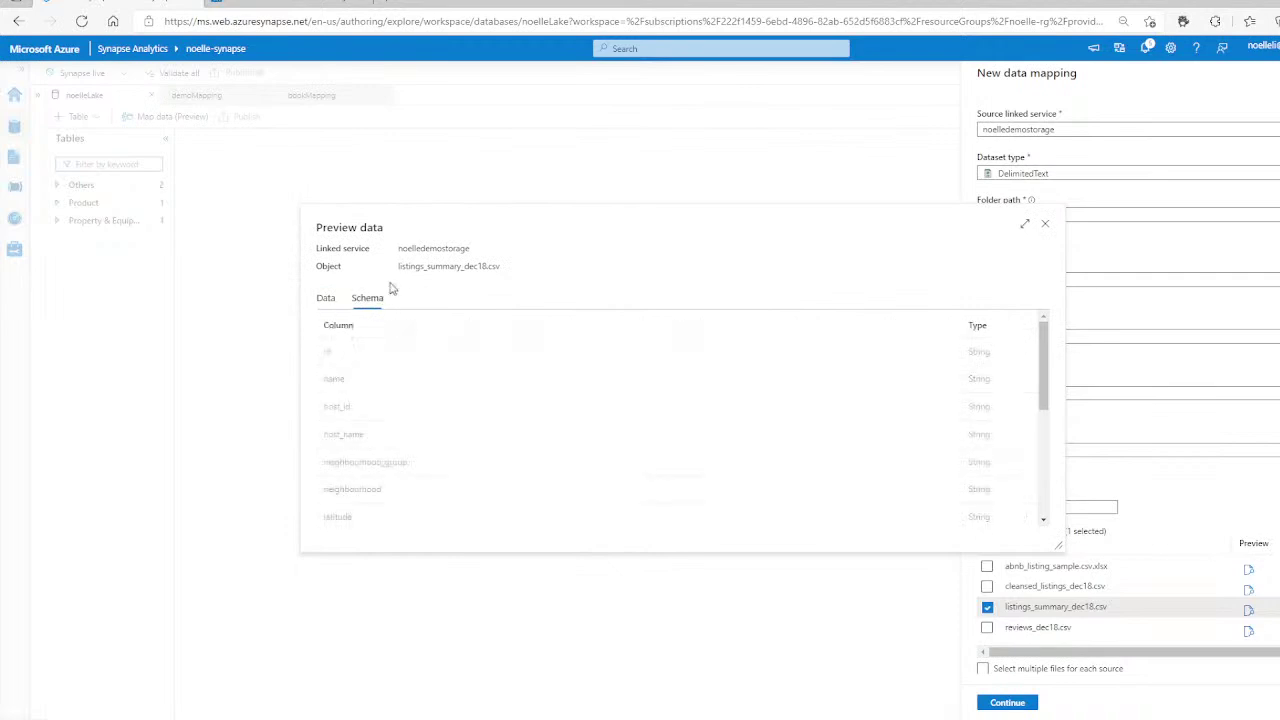
Look through the schema columns of listings_summary_dec18.csv and close the data preview.
{"action": "scroll", "coordinate": [525, 380], "scroll_direction": "down", "scroll_amount": 5}
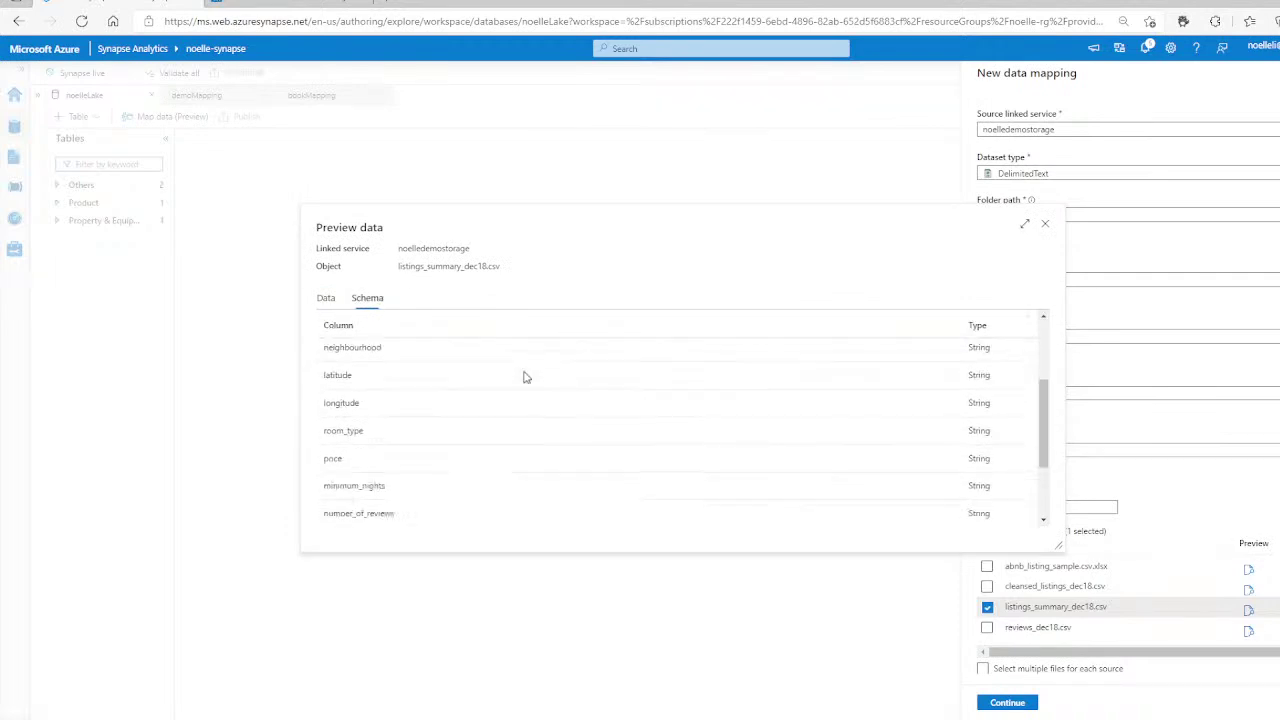
{"action": "scroll", "coordinate": [525, 382], "scroll_direction": "up", "scroll_amount": 5}
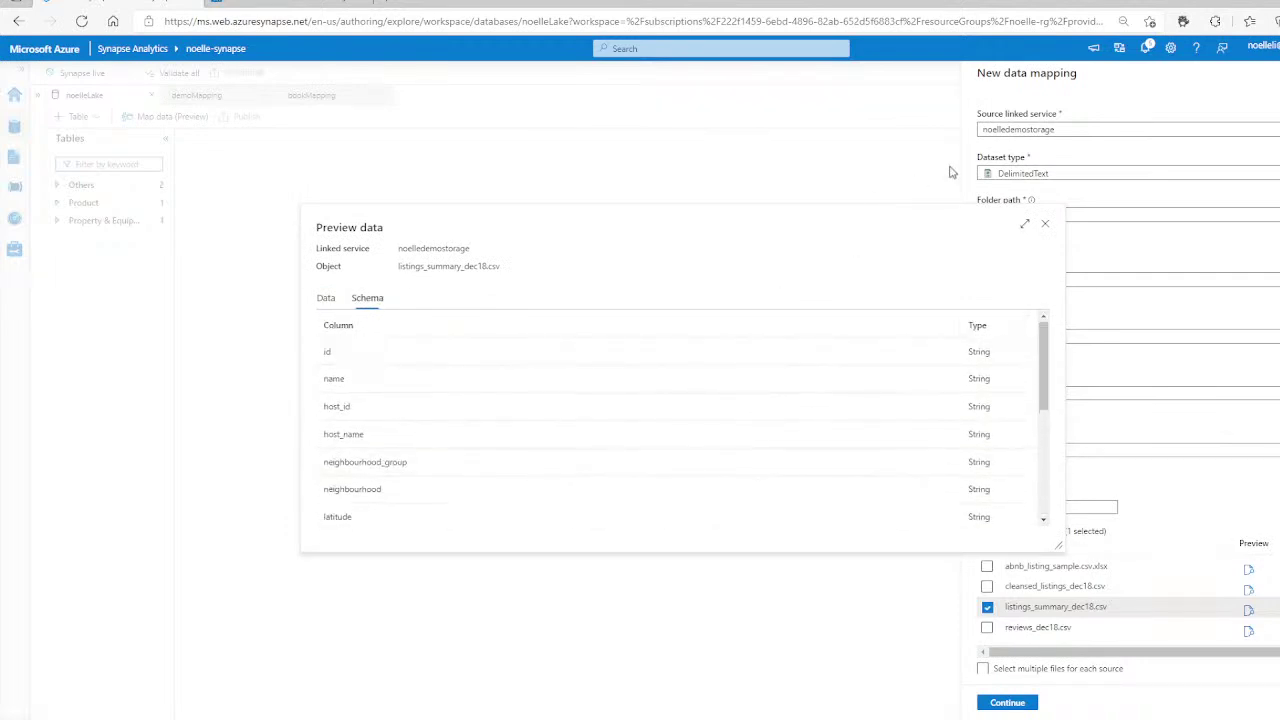
{"action": "left_click", "coordinate": [1043, 224]}
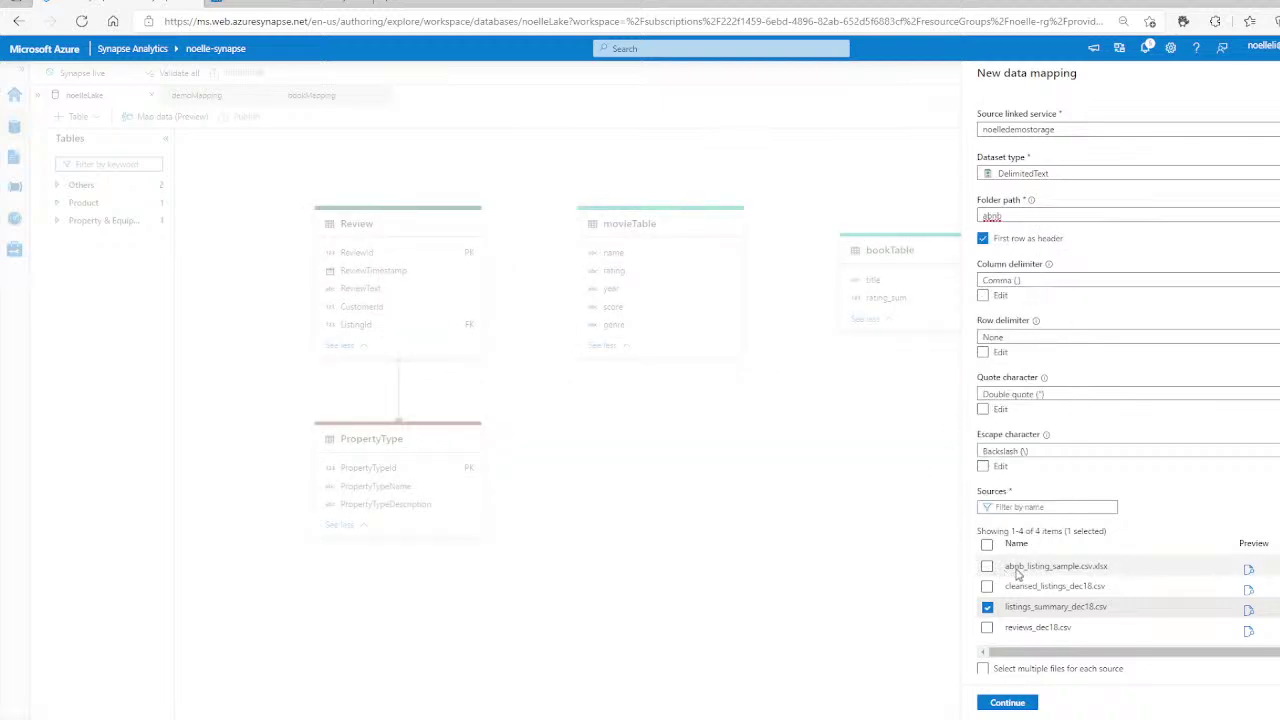
Proceed with the selected source, enter test as the data mapping name, and discard the unsaved mapping.
{"action": "left_click", "coordinate": [1010, 703]}
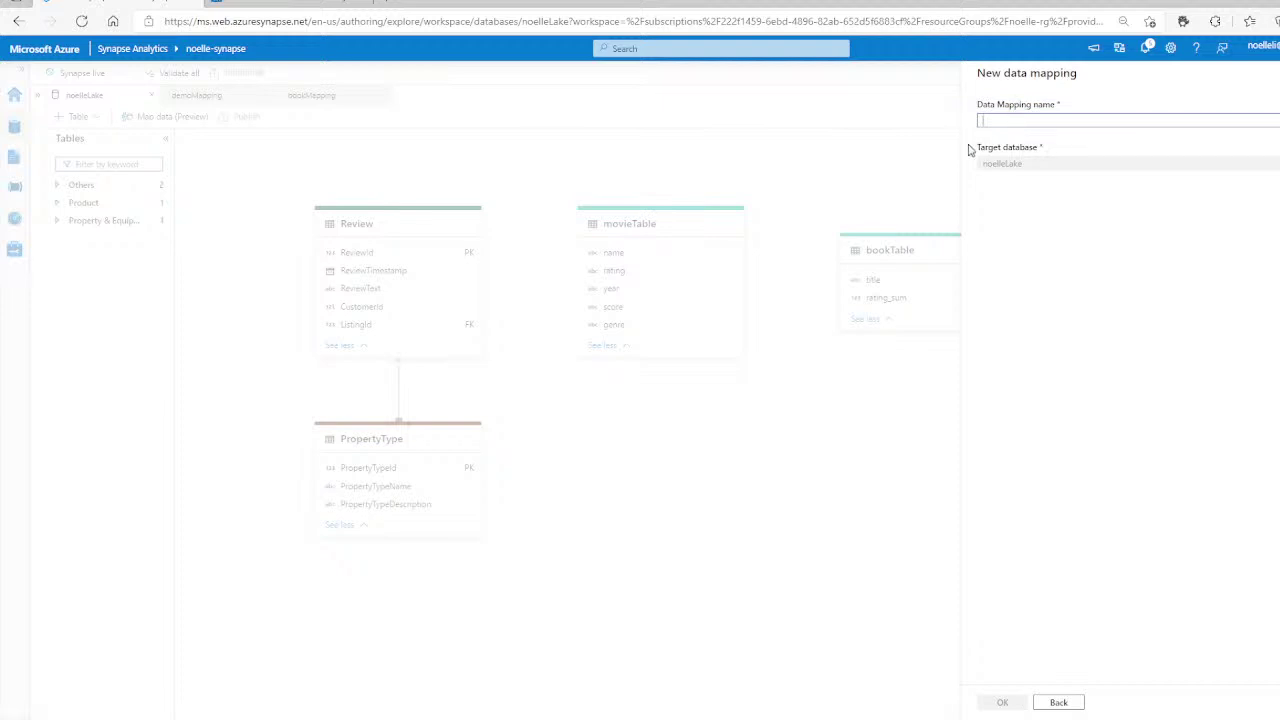
{"action": "type", "text": "test"}
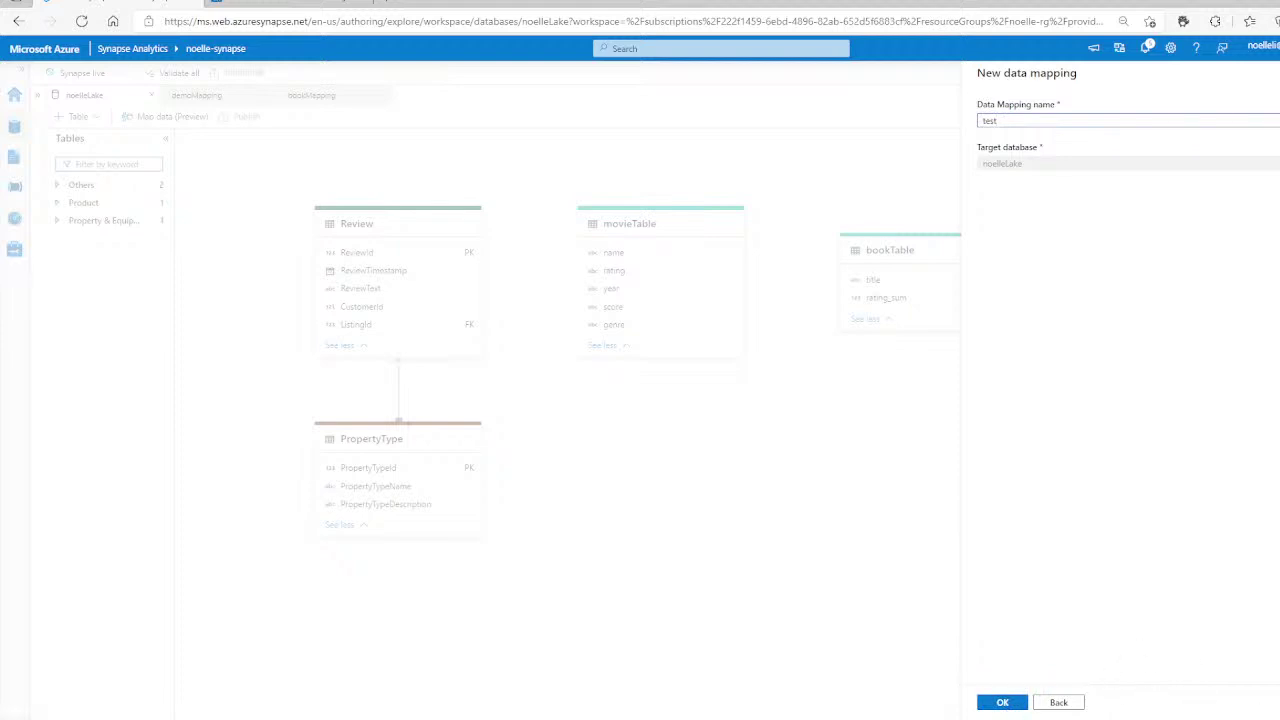
{"action": "key", "text": "Escape"}
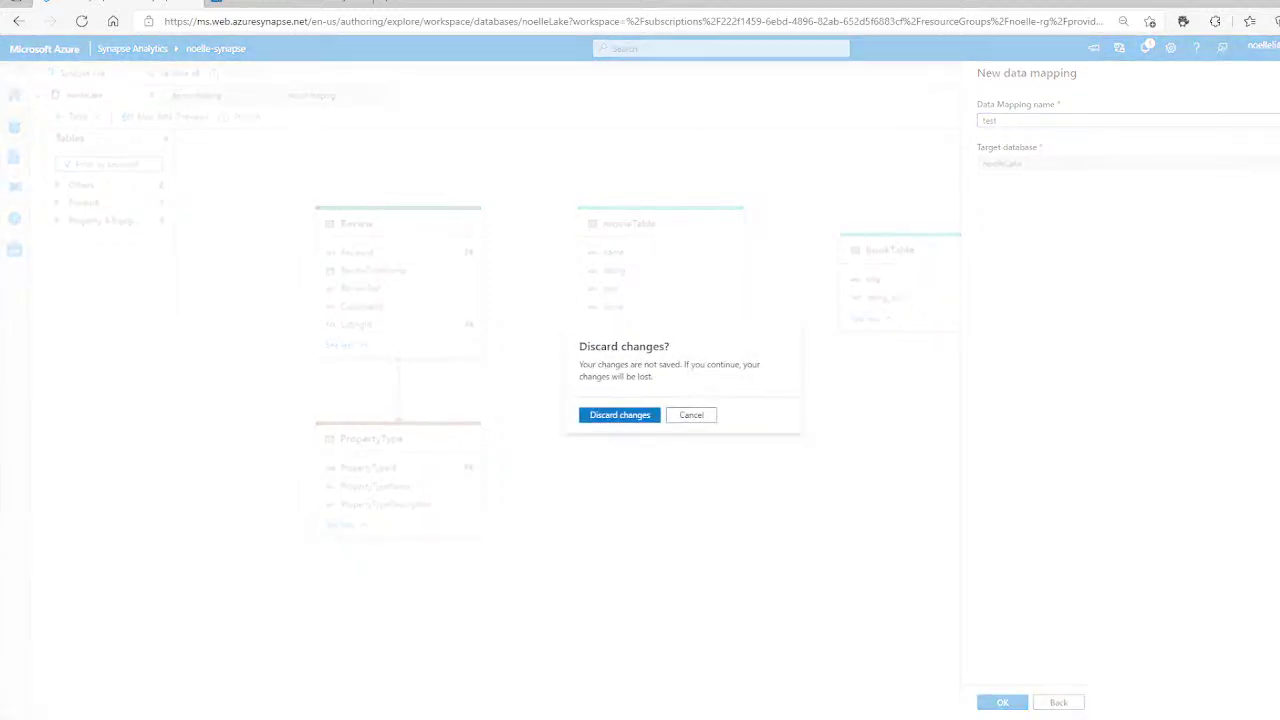
{"action": "left_click", "coordinate": [646, 414]}
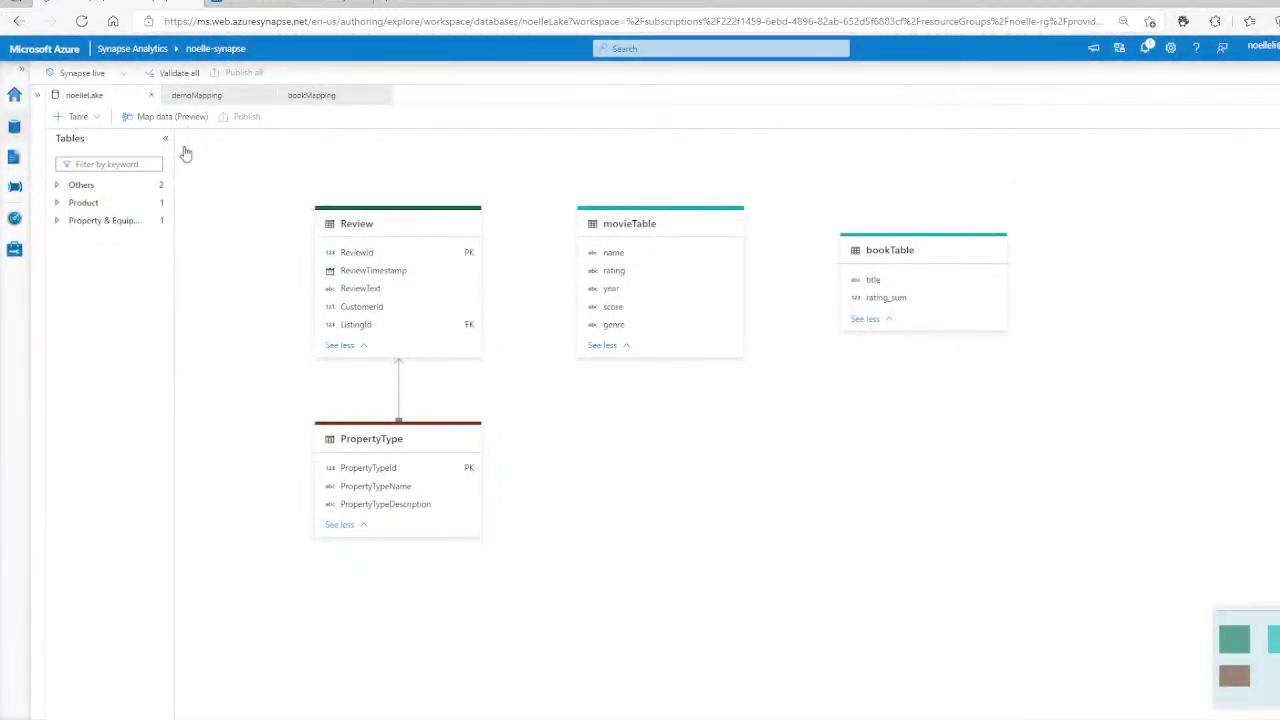
Open demoMapping and check the primary source table choices for movieTable, keeping cleansedlistingsdec18csv.
{"action": "left_click", "coordinate": [197, 96]}
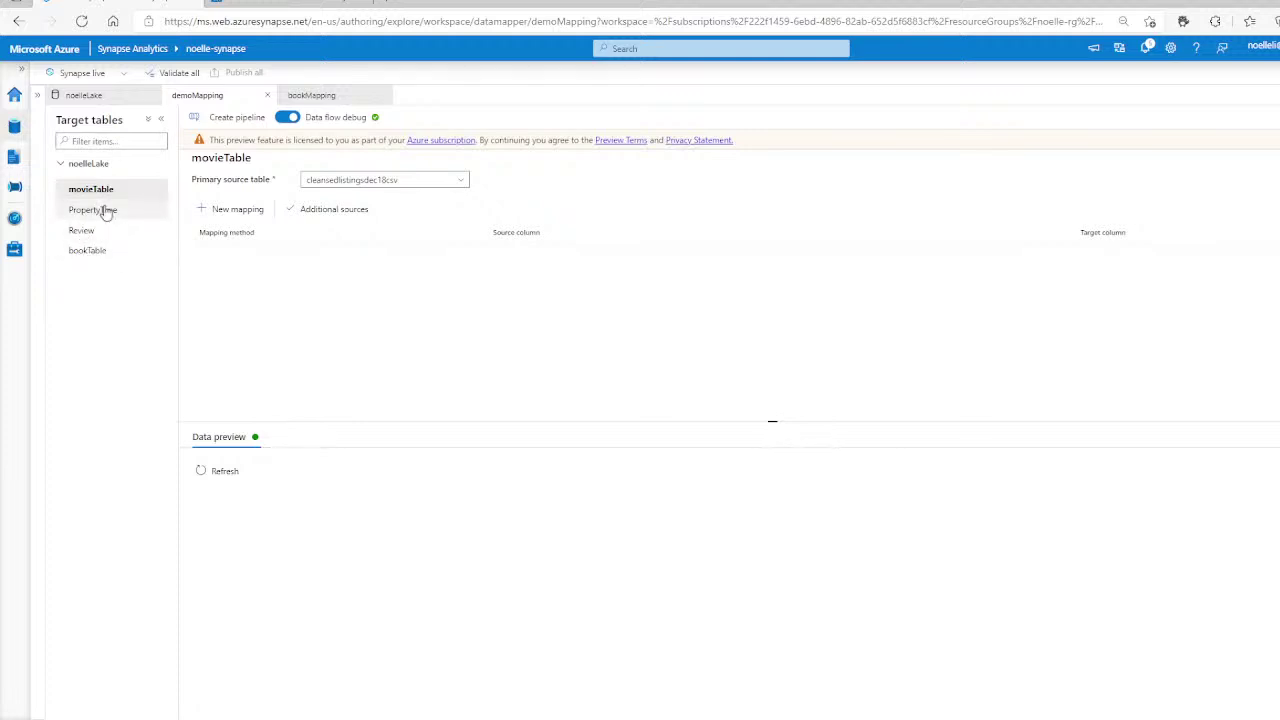
{"action": "left_click", "coordinate": [437, 180]}
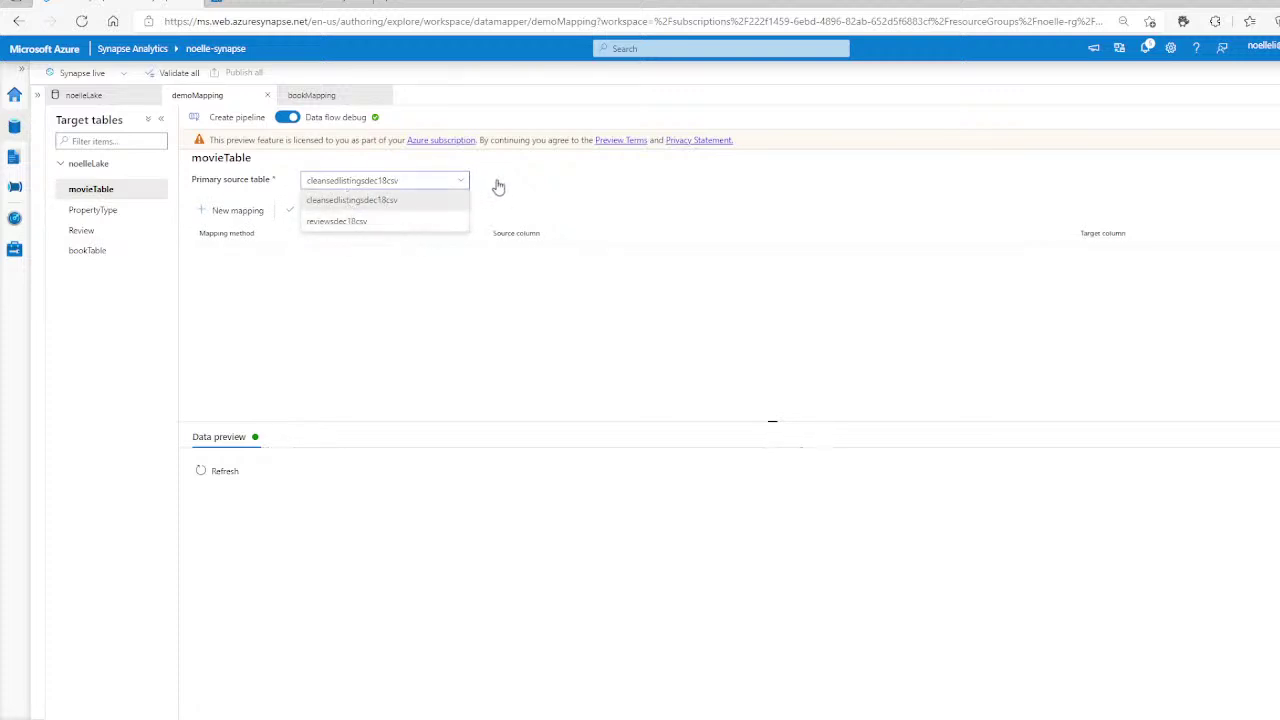
{"action": "left_click", "coordinate": [490, 188]}
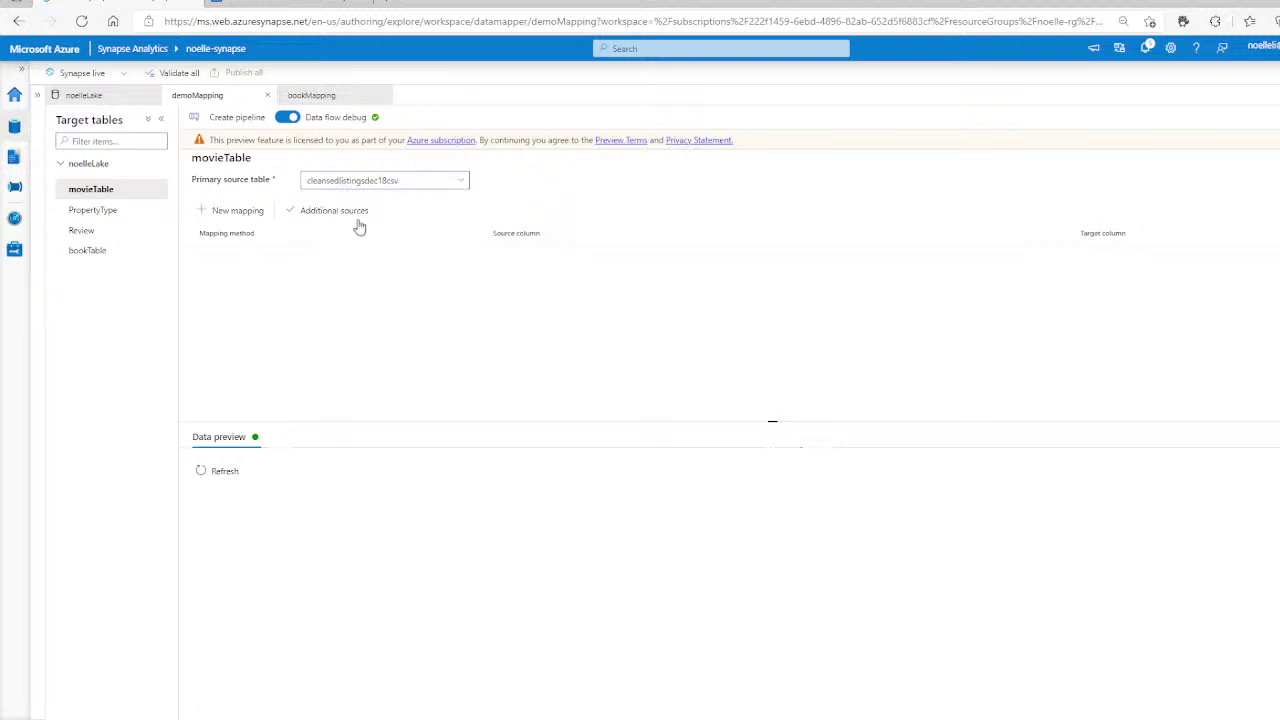
{"action": "left_click", "coordinate": [432, 180]}
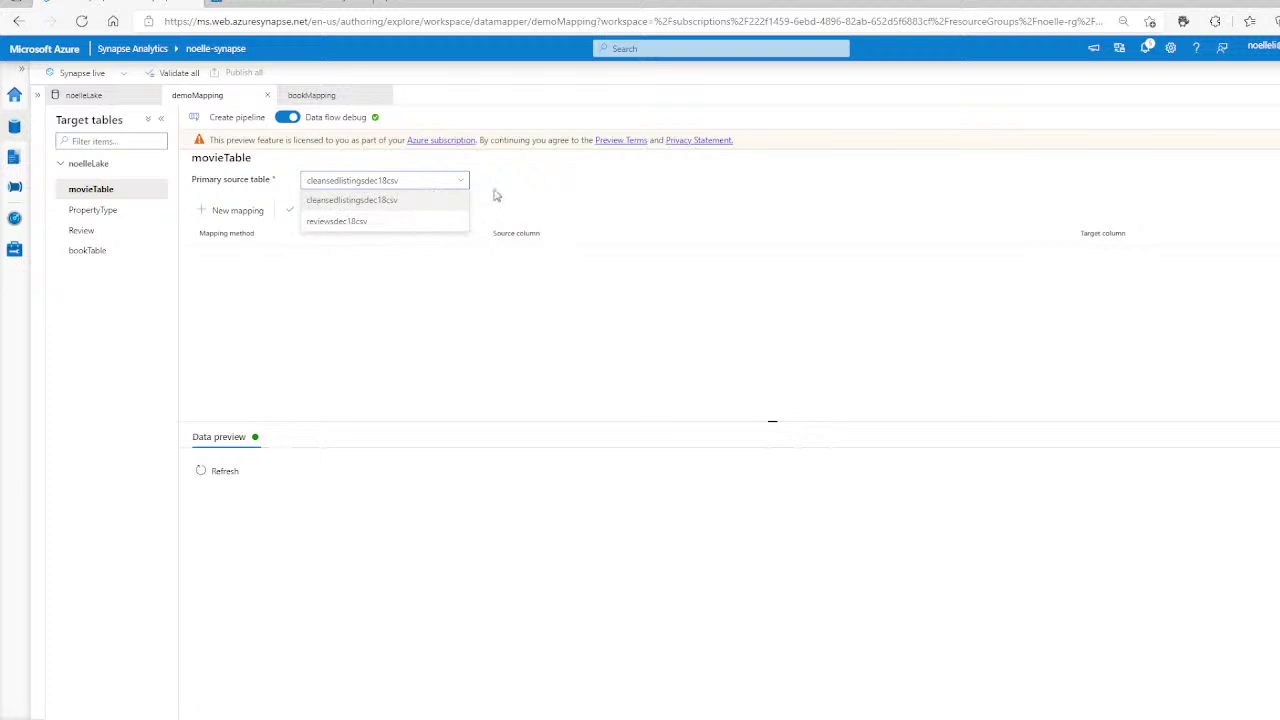
{"action": "left_click", "coordinate": [538, 184]}
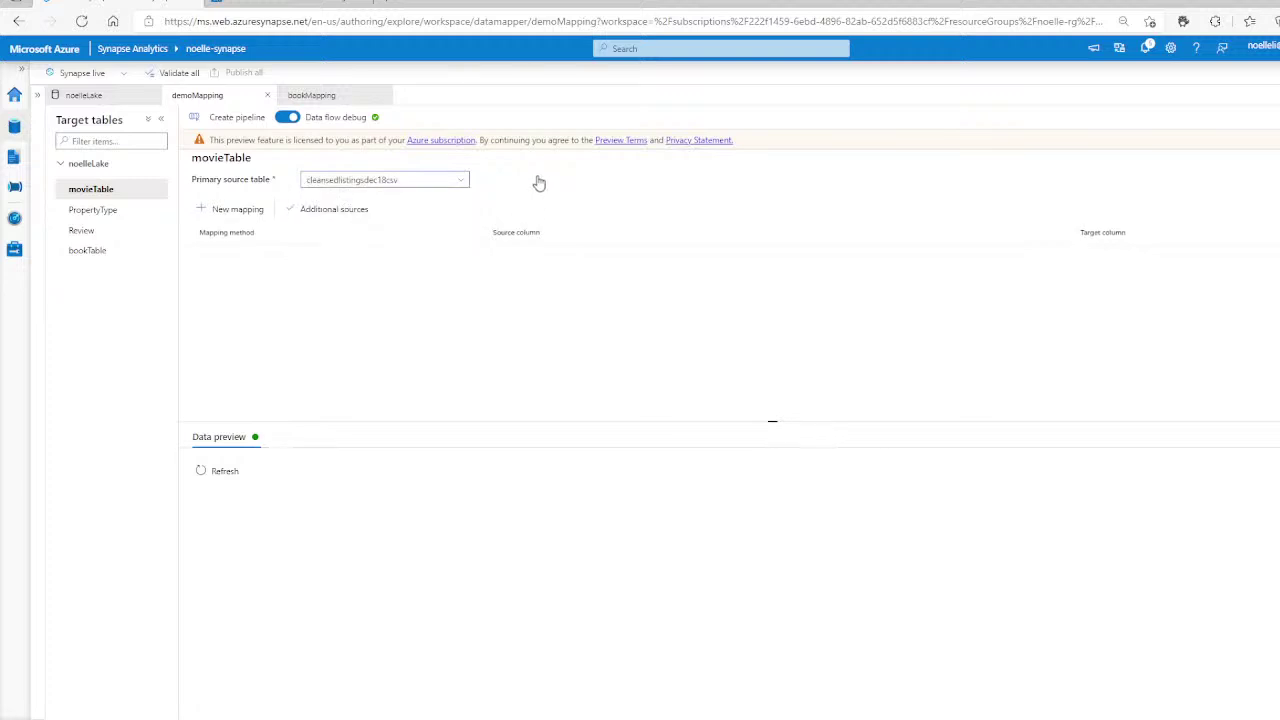
Try a new mapping row in movieTable and check its available target columns.
{"action": "left_click", "coordinate": [221, 220]}
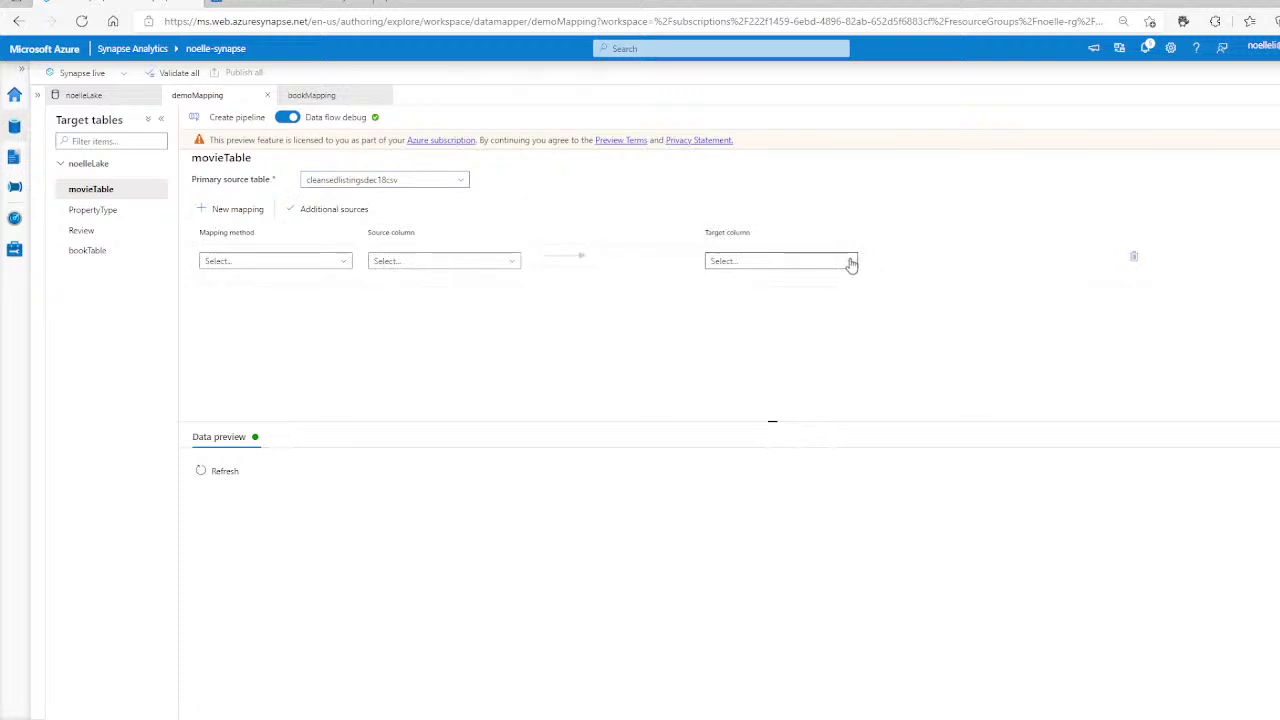
{"action": "left_click", "coordinate": [791, 263]}
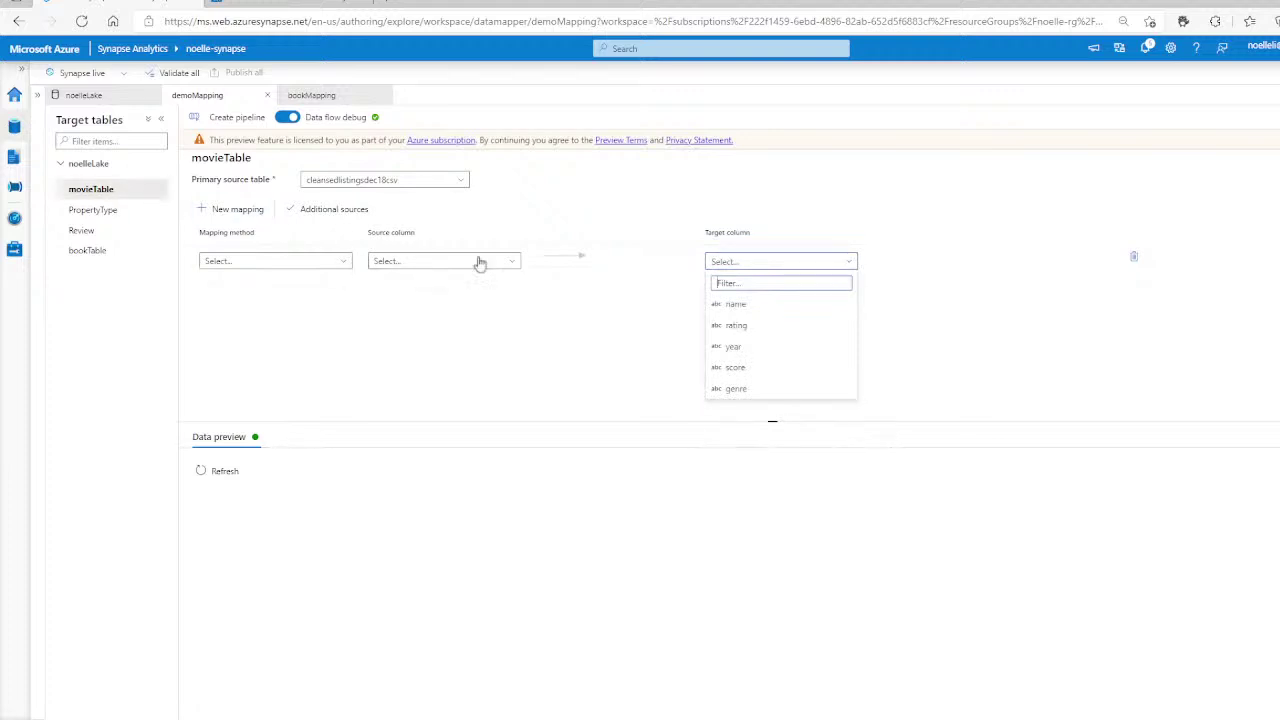
{"action": "left_click", "coordinate": [1118, 249]}
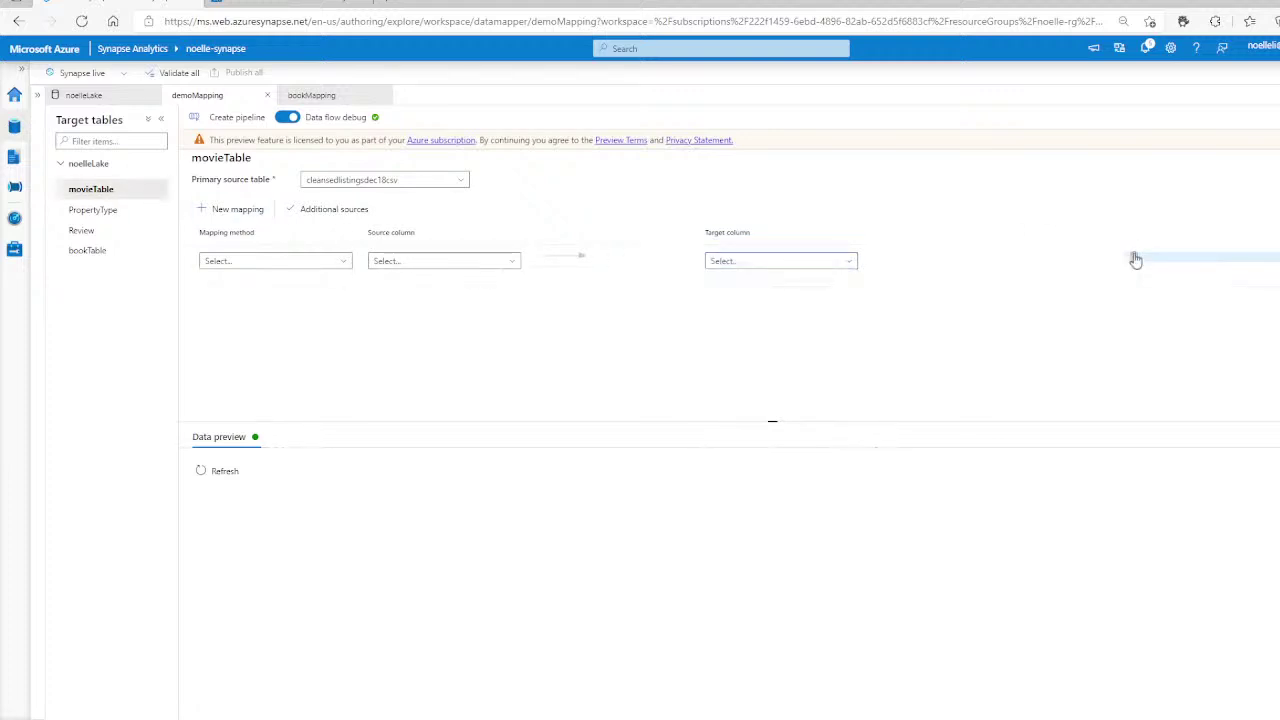
Add a new mapping to the PropertyType table with PropertyTypeId as its target column.
{"action": "left_click", "coordinate": [118, 215]}
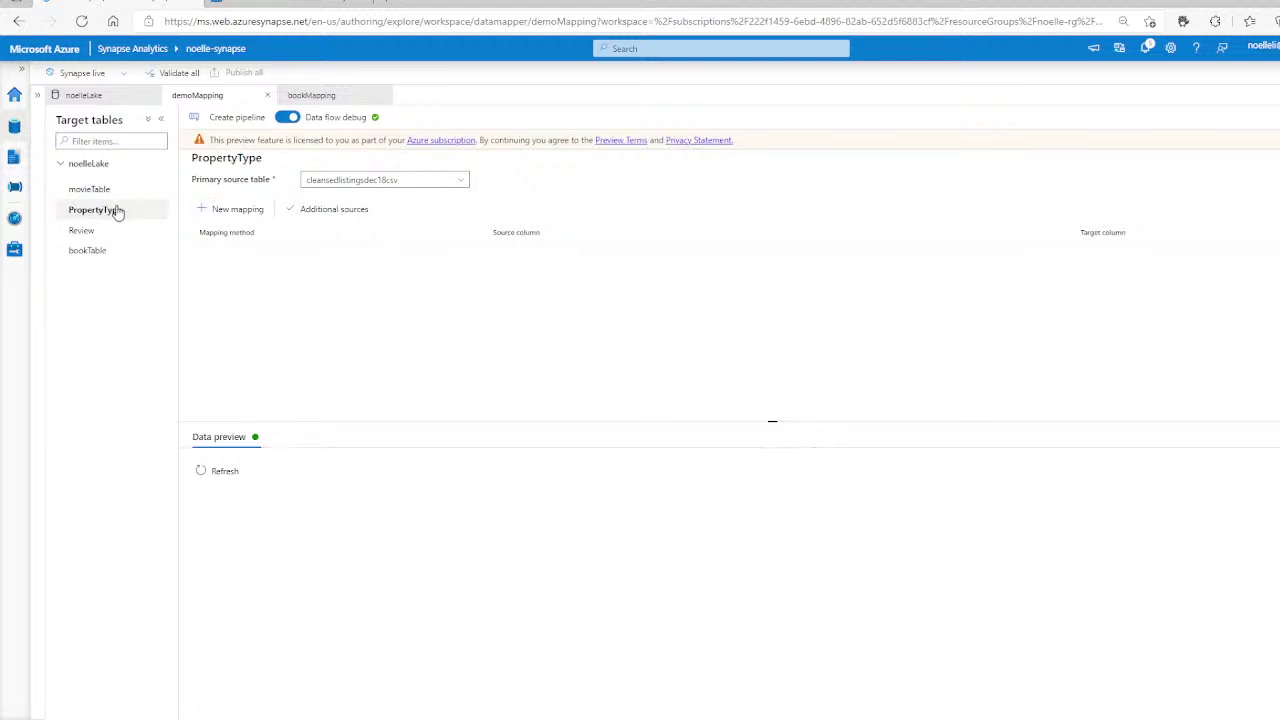
{"action": "left_click", "coordinate": [236, 214]}
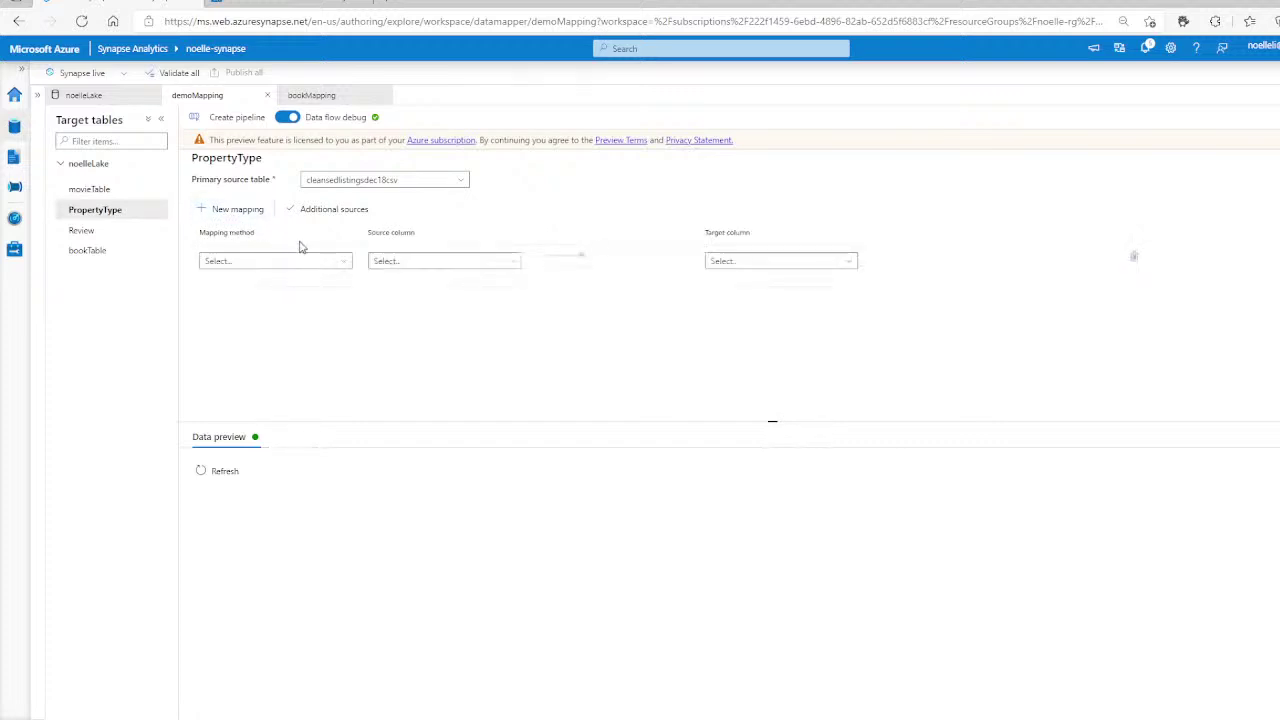
{"action": "left_click", "coordinate": [795, 267]}
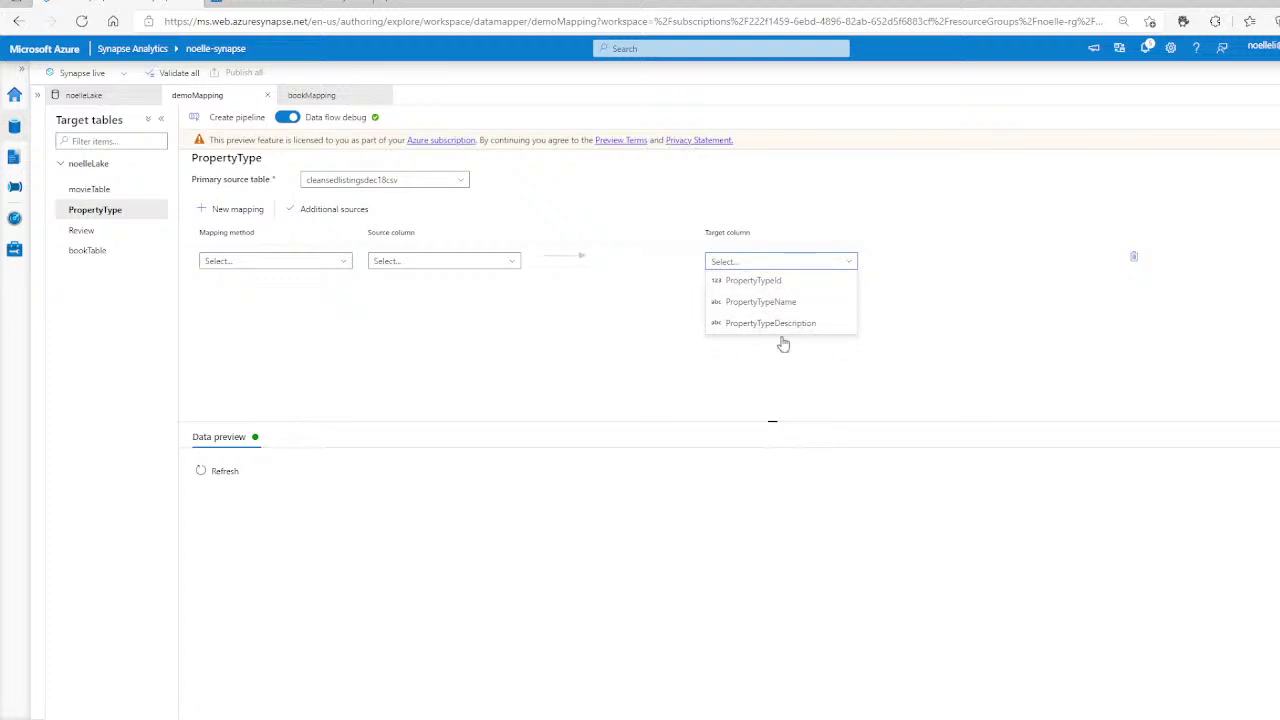
{"action": "left_click", "coordinate": [770, 284]}
Review the available mapping methods for the PropertyTypeId mapping and set its method to Direct.
{"action": "left_click", "coordinate": [437, 260]}
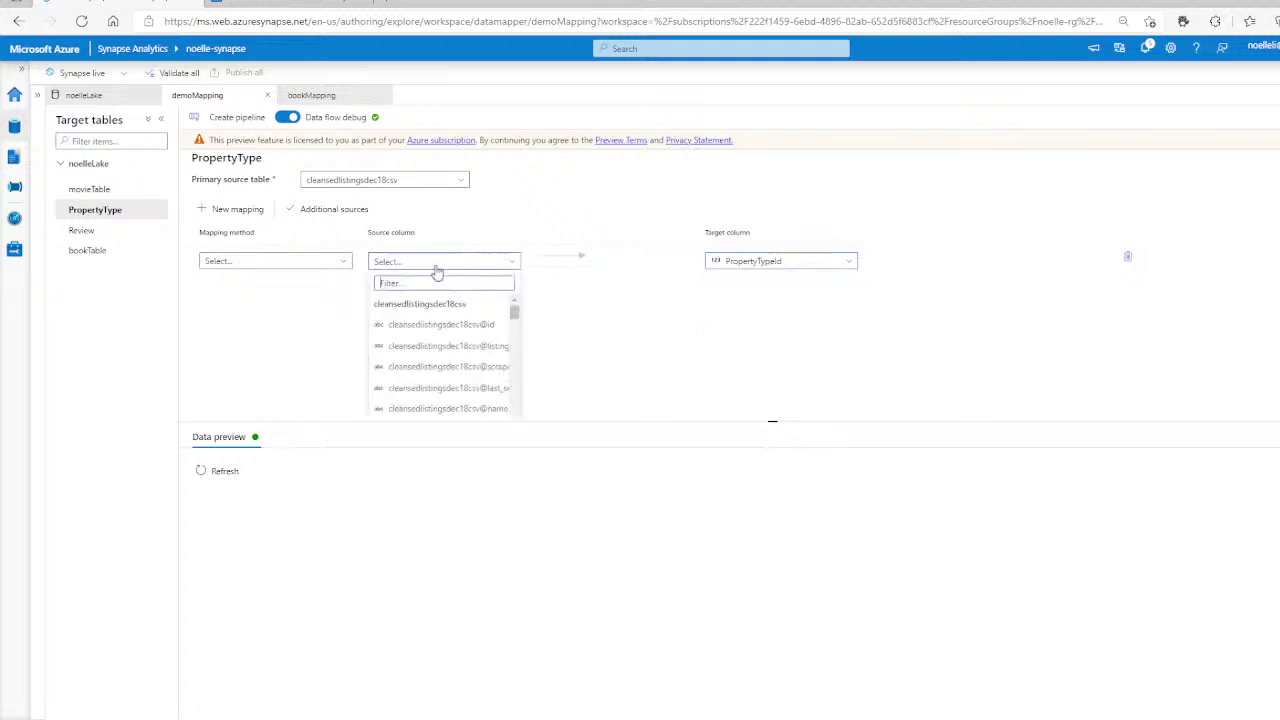
{"action": "left_click", "coordinate": [306, 261]}
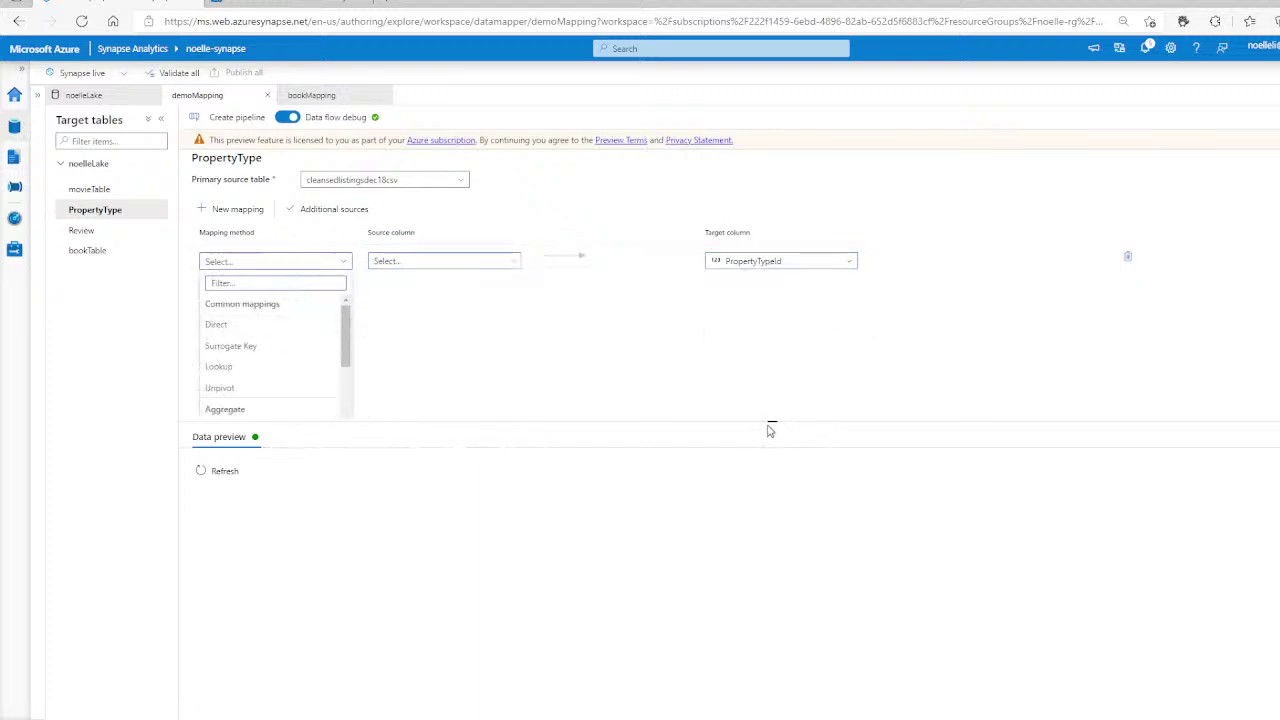
{"action": "left_click_drag", "start_coordinate": [773, 465], "coordinate": [773, 598]}
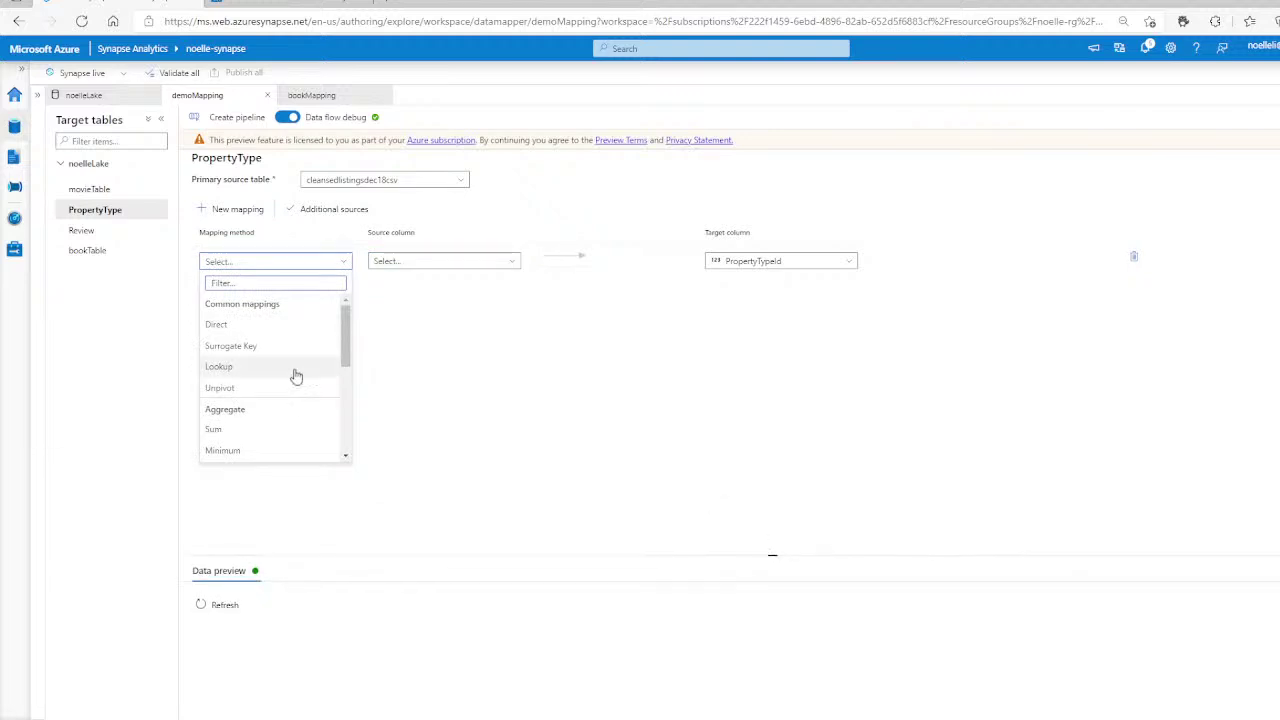
{"action": "scroll", "coordinate": [250, 348], "scroll_direction": "down", "scroll_amount": 2}
{"action": "scroll", "coordinate": [245, 348], "scroll_direction": "down", "scroll_amount": 4}
{"action": "scroll", "coordinate": [228, 353], "scroll_direction": "down", "scroll_amount": 1}
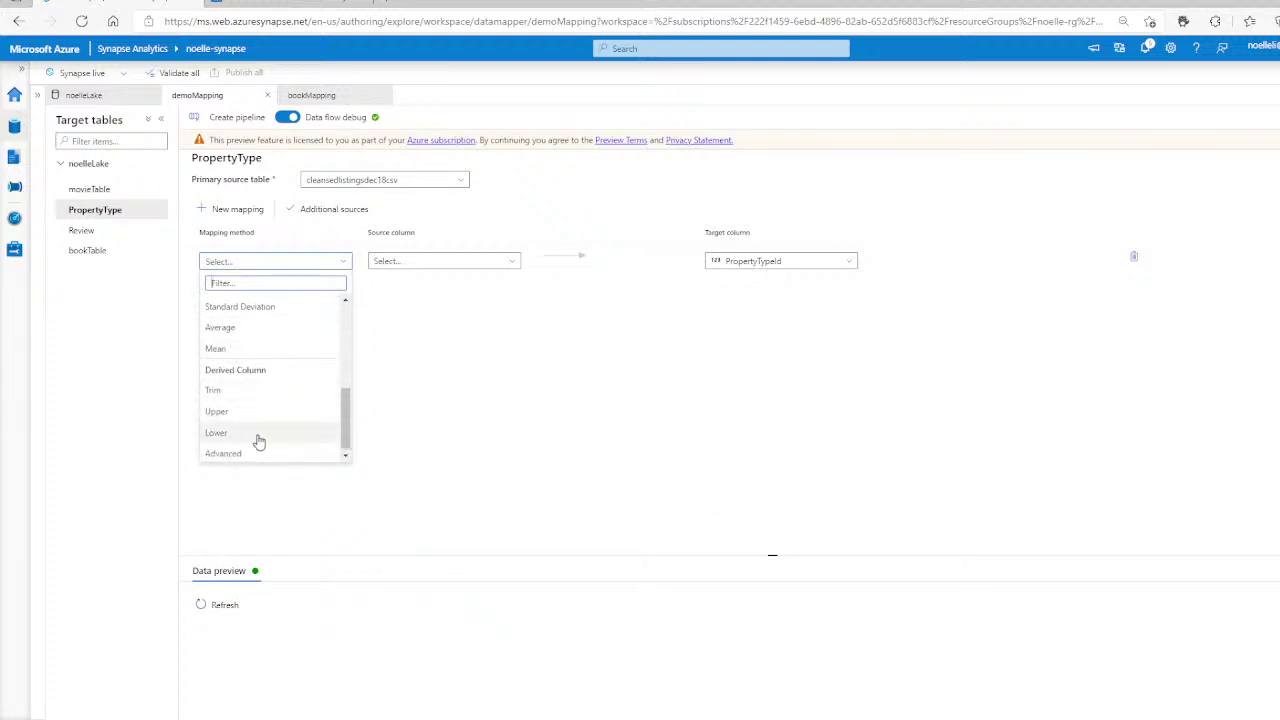
{"action": "scroll", "coordinate": [277, 400], "scroll_direction": "up", "scroll_amount": 7}
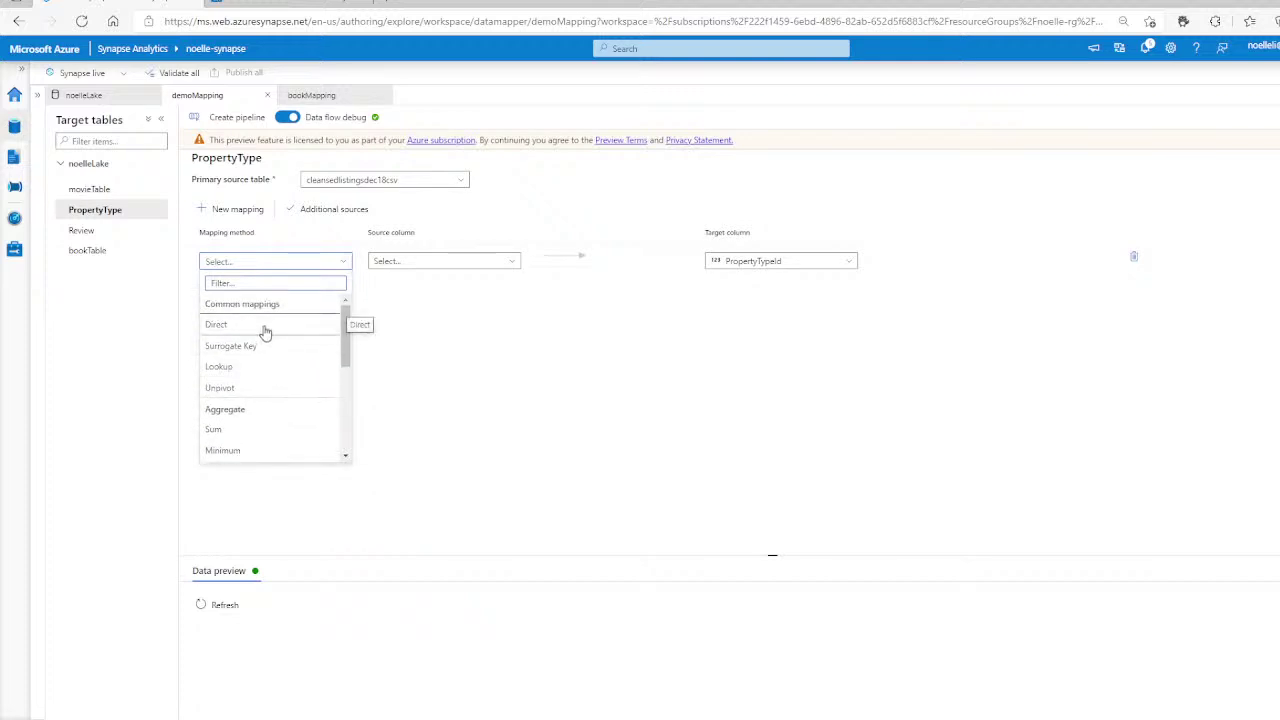
{"action": "left_click", "coordinate": [265, 330]}
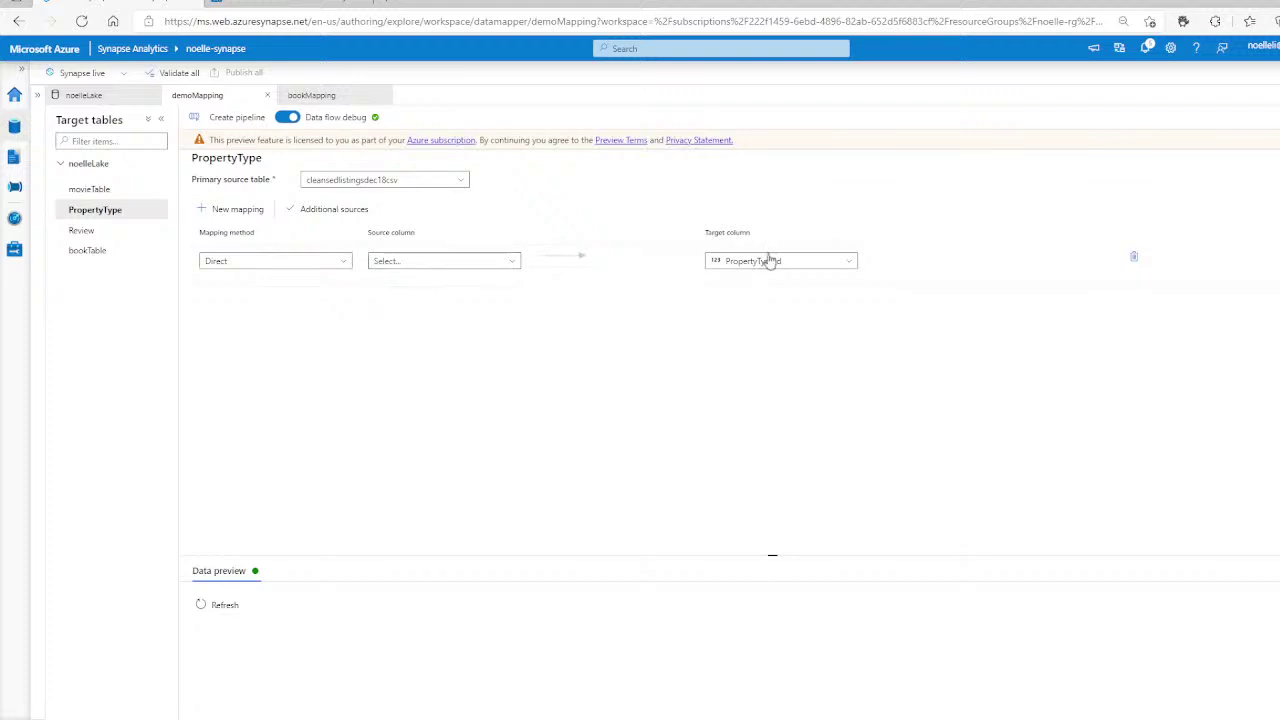
Set the PropertyTypeId mapping's source column to the listing column of cleansedlistingsdec18csv.
{"action": "left_click", "coordinate": [497, 262]}
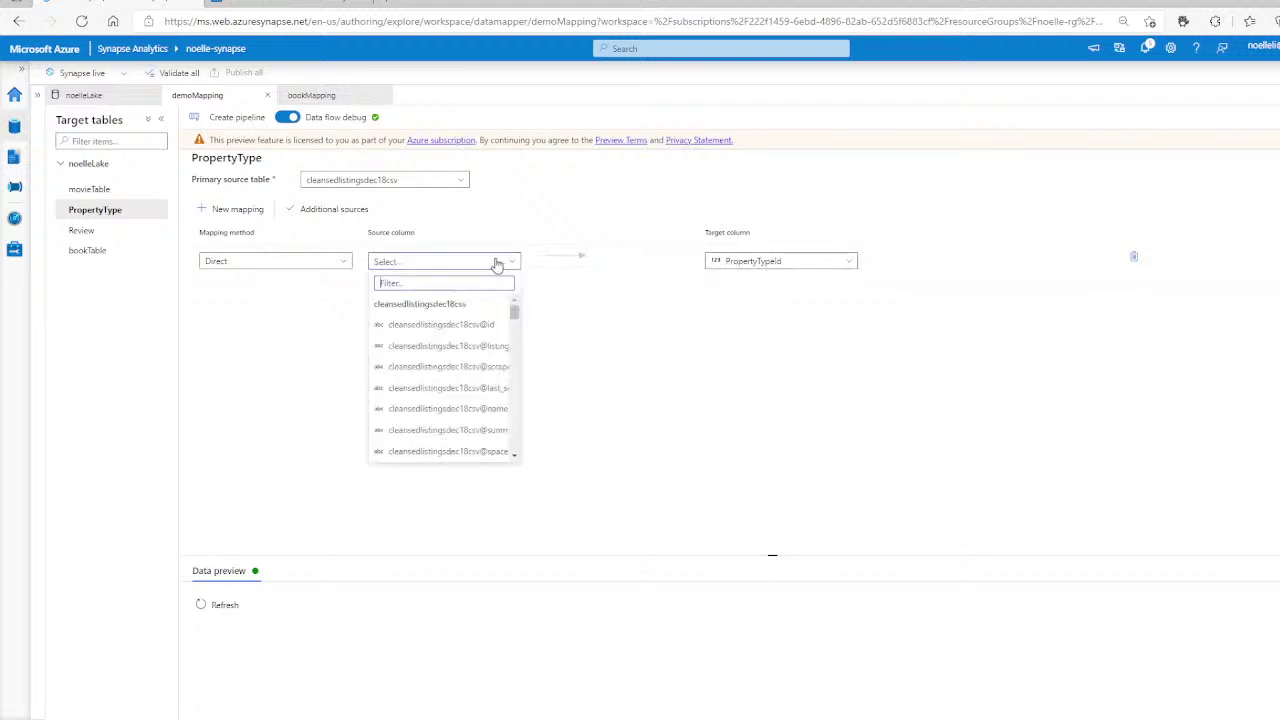
{"action": "left_click", "coordinate": [496, 347]}
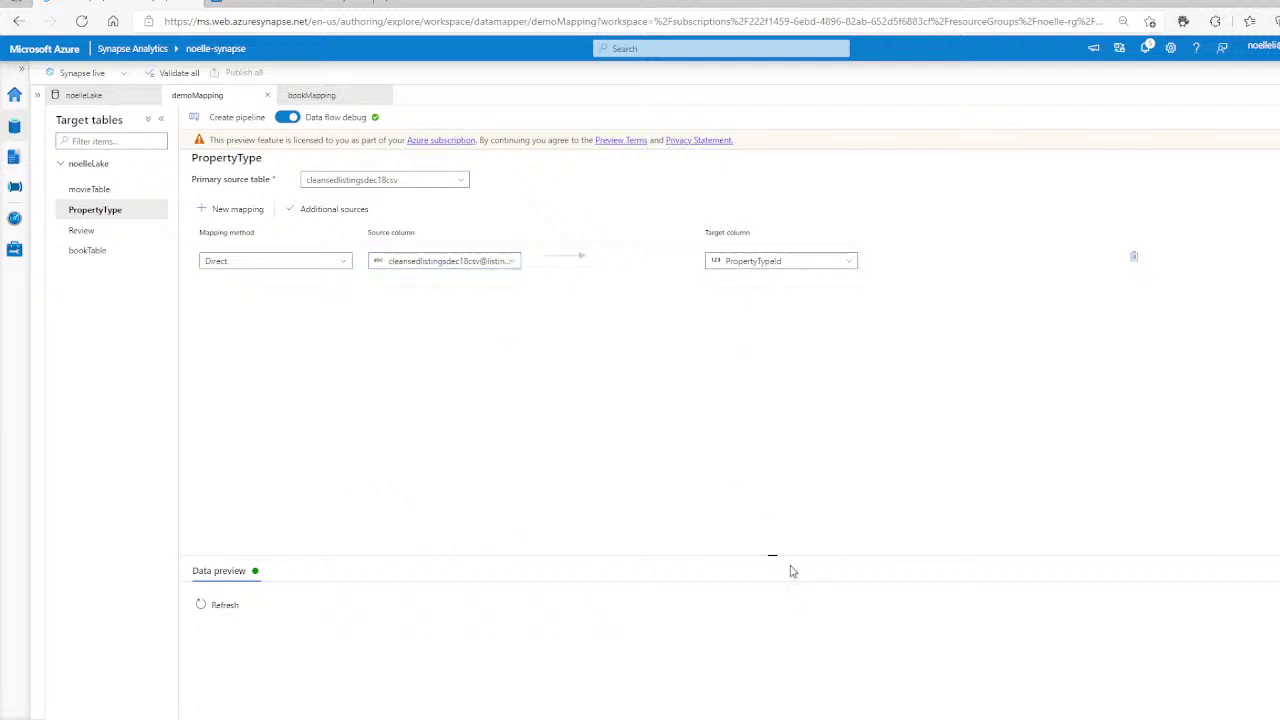
{"action": "left_click_drag", "start_coordinate": [782, 557], "coordinate": [763, 486]}
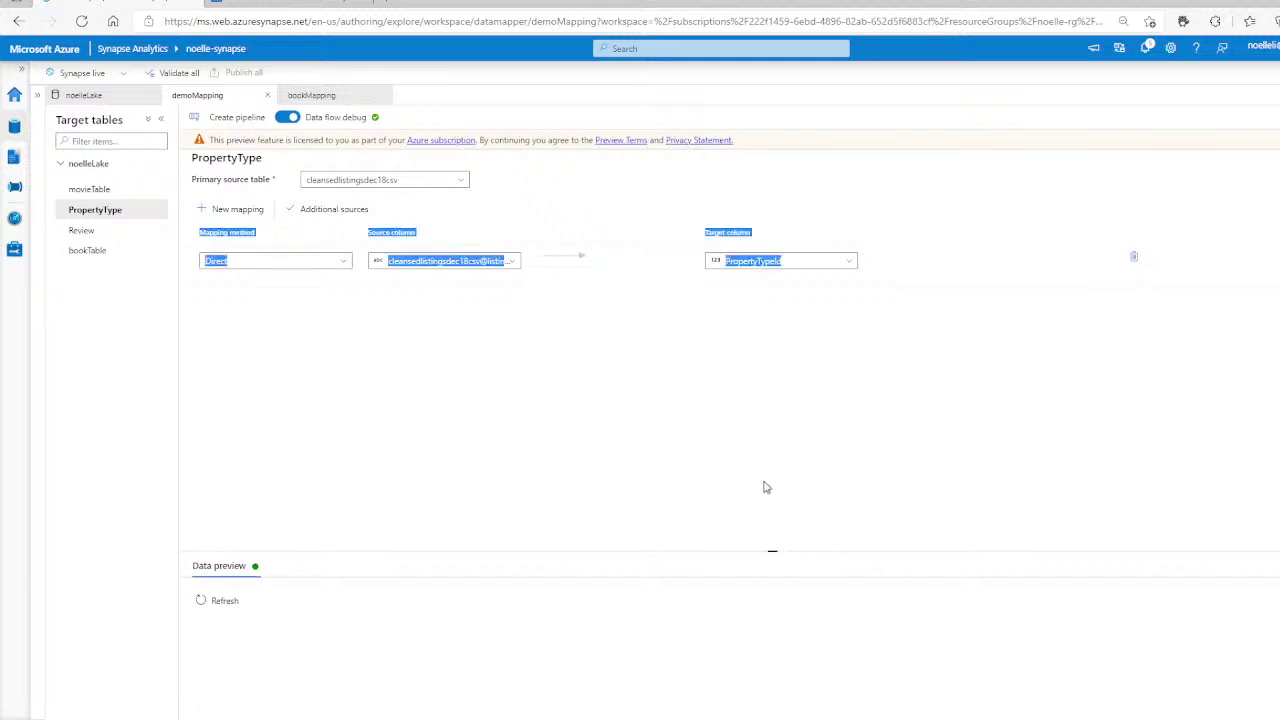
Add a second Direct mapping from cleansedlistingsdec18csv@name to the PropertyTypeName target column.
{"action": "left_click", "coordinate": [245, 208]}
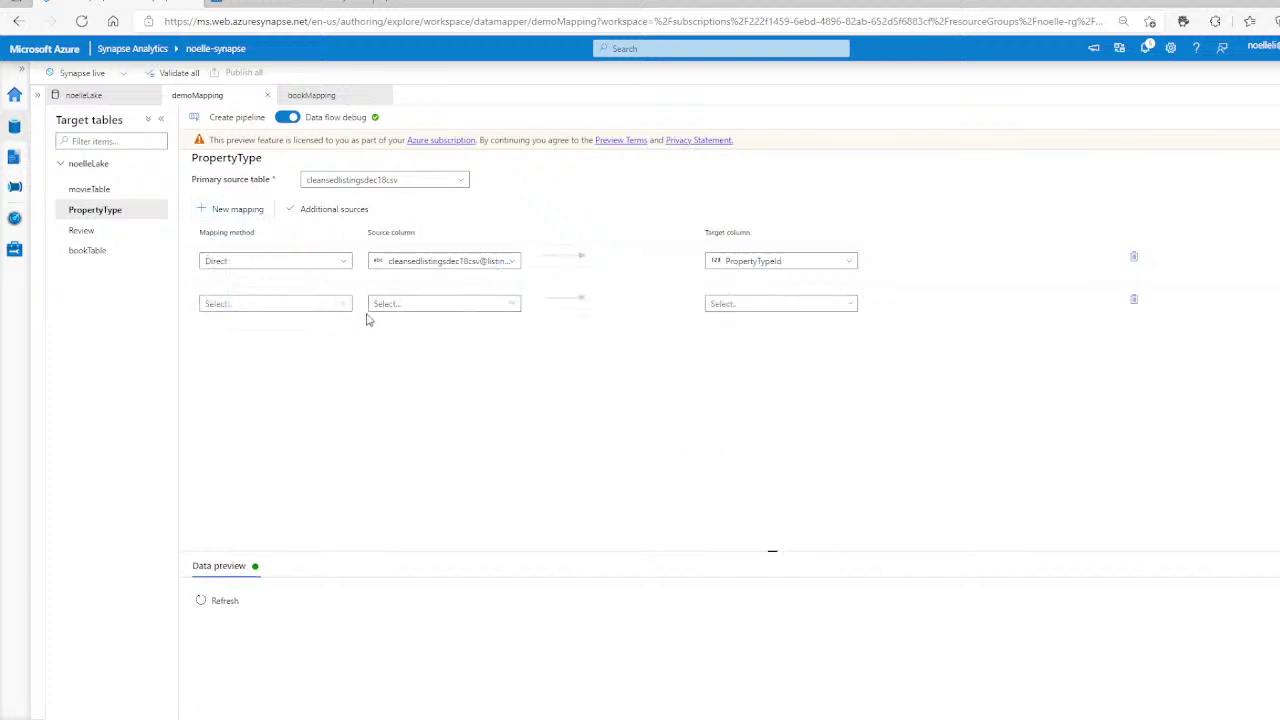
{"action": "left_click", "coordinate": [332, 306]}
{"action": "left_click", "coordinate": [277, 368]}
{"action": "left_click", "coordinate": [416, 304]}
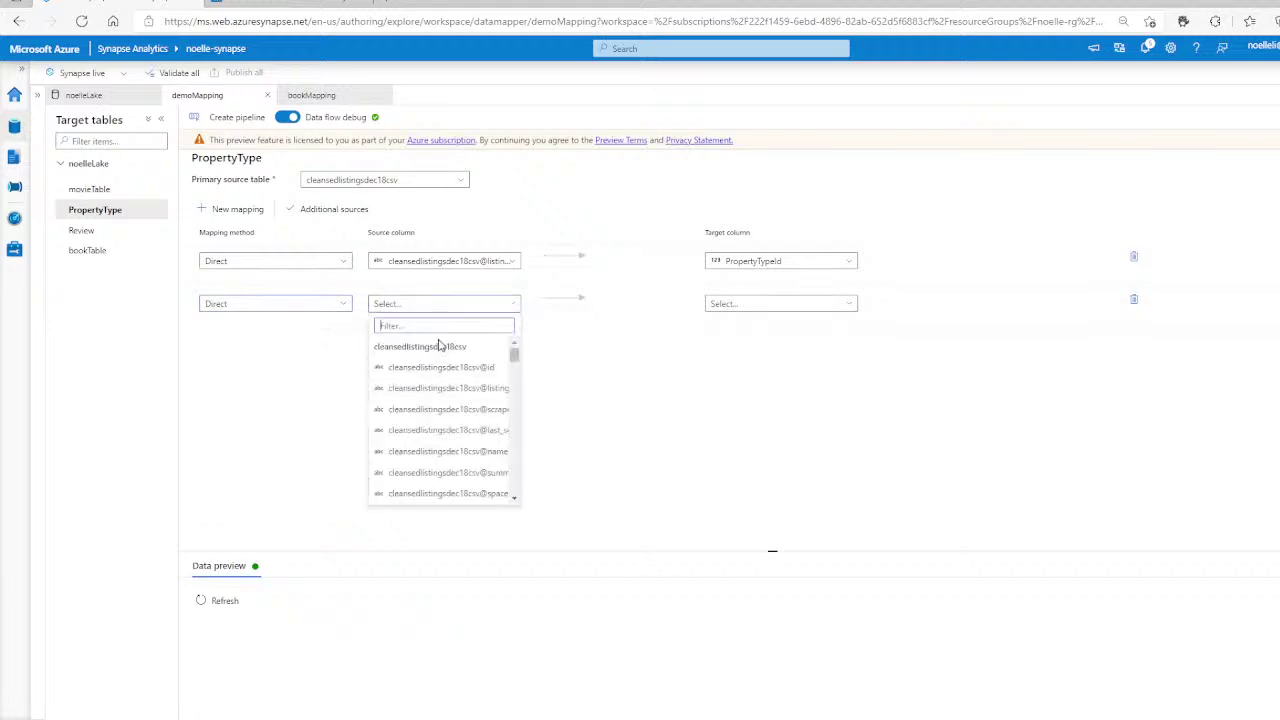
{"action": "left_click", "coordinate": [487, 452]}
{"action": "left_click", "coordinate": [800, 306]}
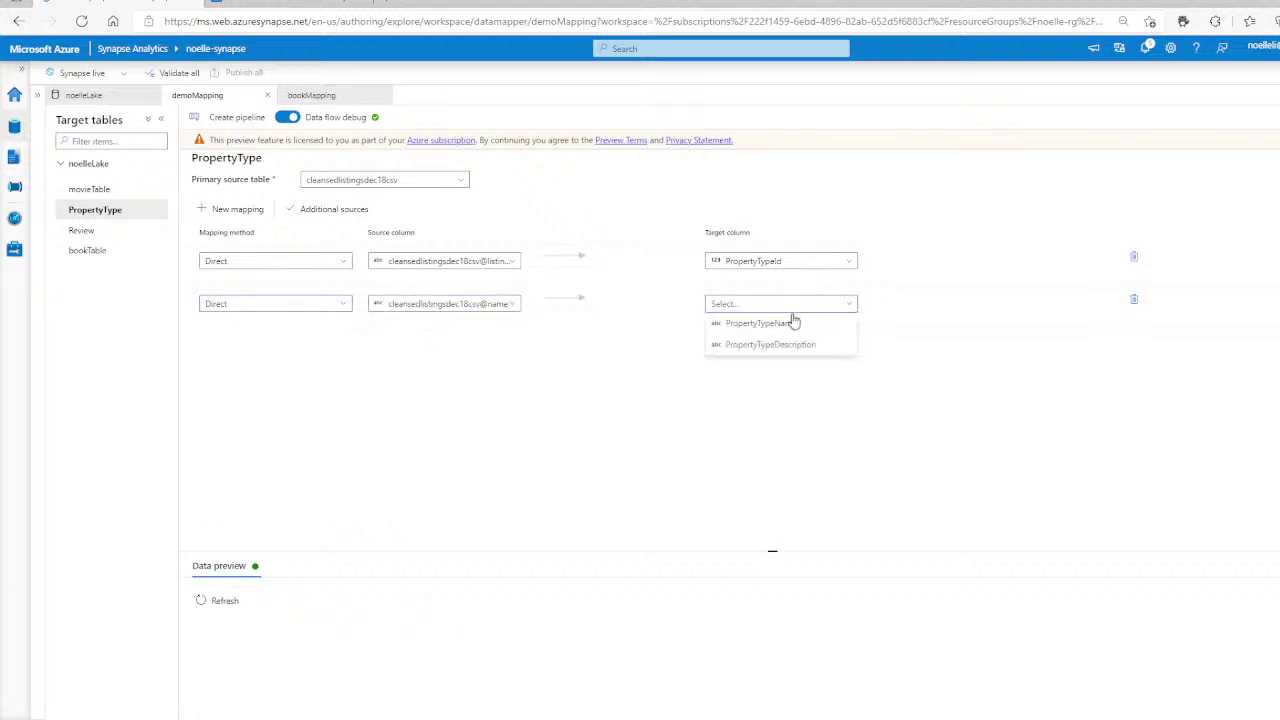
{"action": "left_click", "coordinate": [789, 327]}
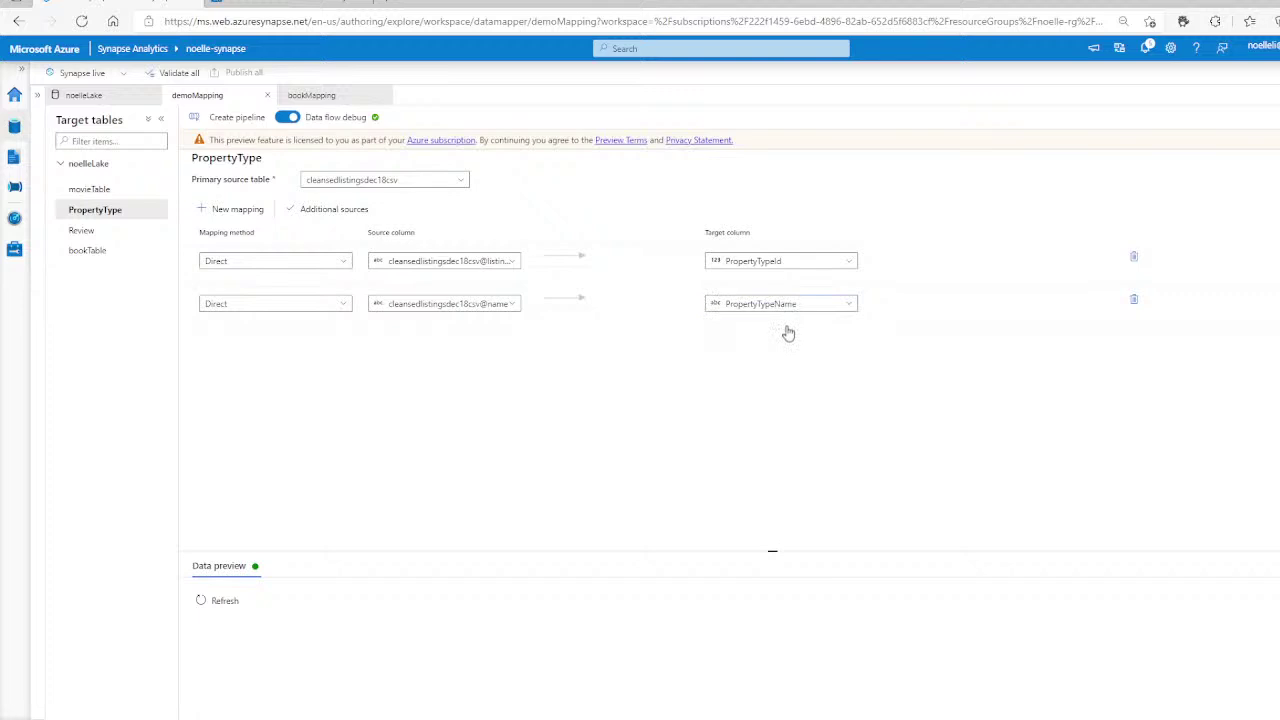
Add a third Direct mapping from the cleansedlistingsdec18csv description column to the PropertyTypeDescription target column and enlarge the data preview area.
{"action": "left_click", "coordinate": [238, 208]}
{"action": "left_click", "coordinate": [312, 349]}
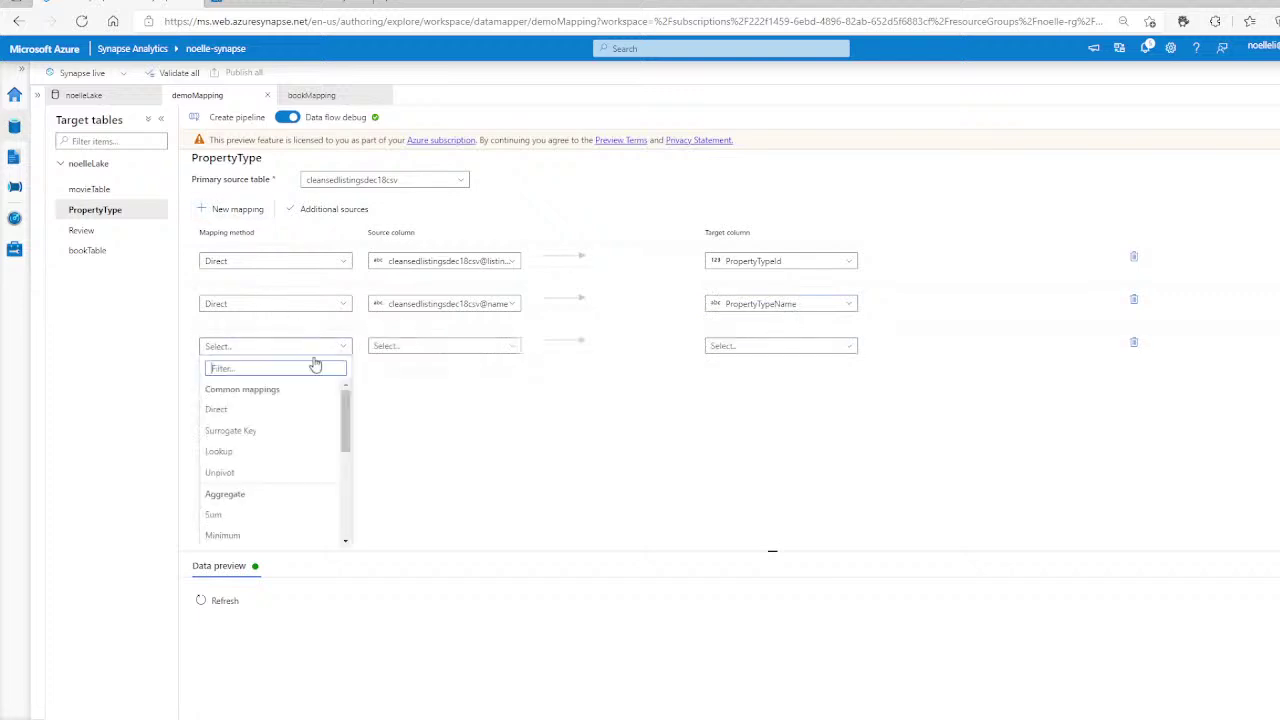
{"action": "left_click", "coordinate": [272, 408]}
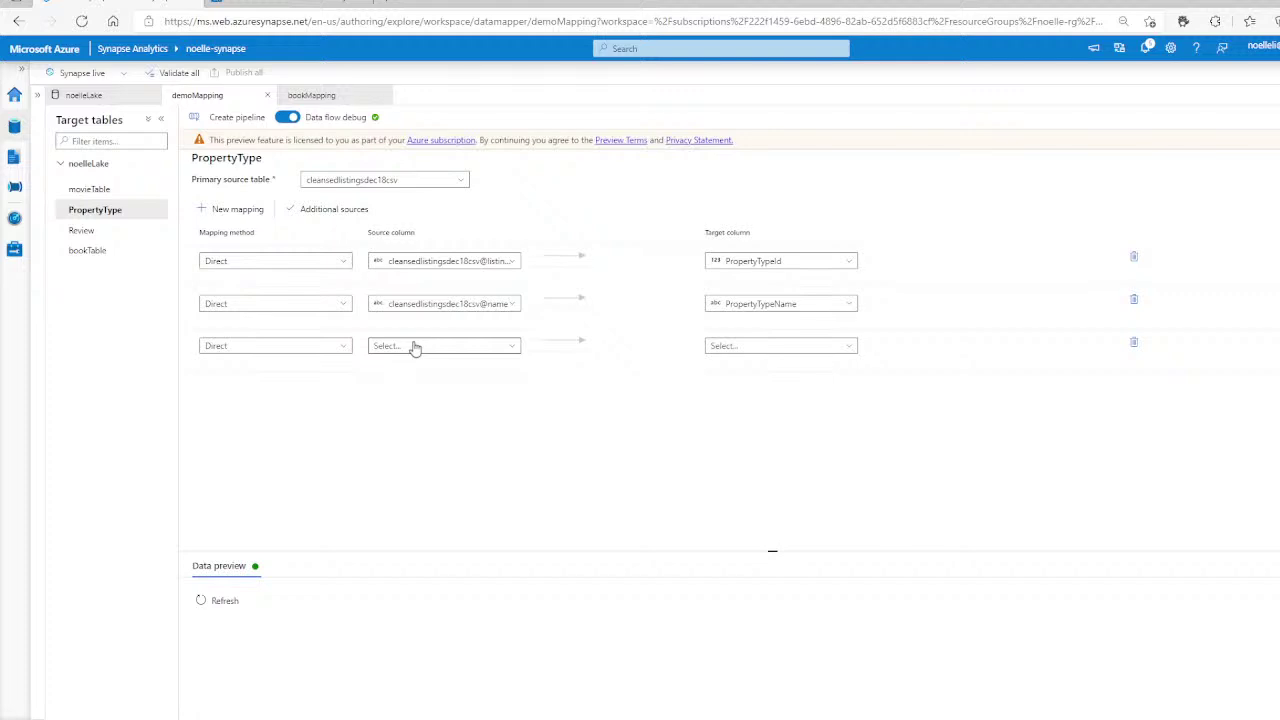
{"action": "left_click", "coordinate": [415, 347]}
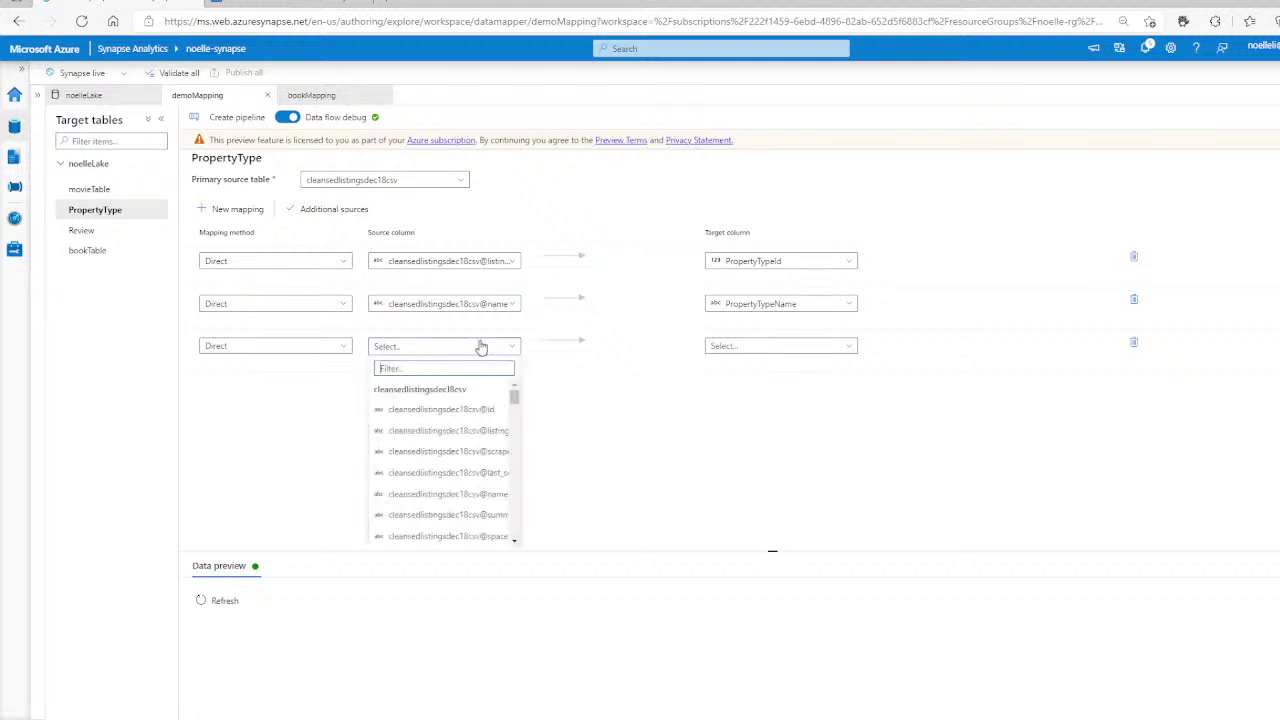
{"action": "scroll", "coordinate": [474, 520], "scroll_direction": "down", "scroll_amount": 3}
{"action": "left_click", "coordinate": [480, 534]}
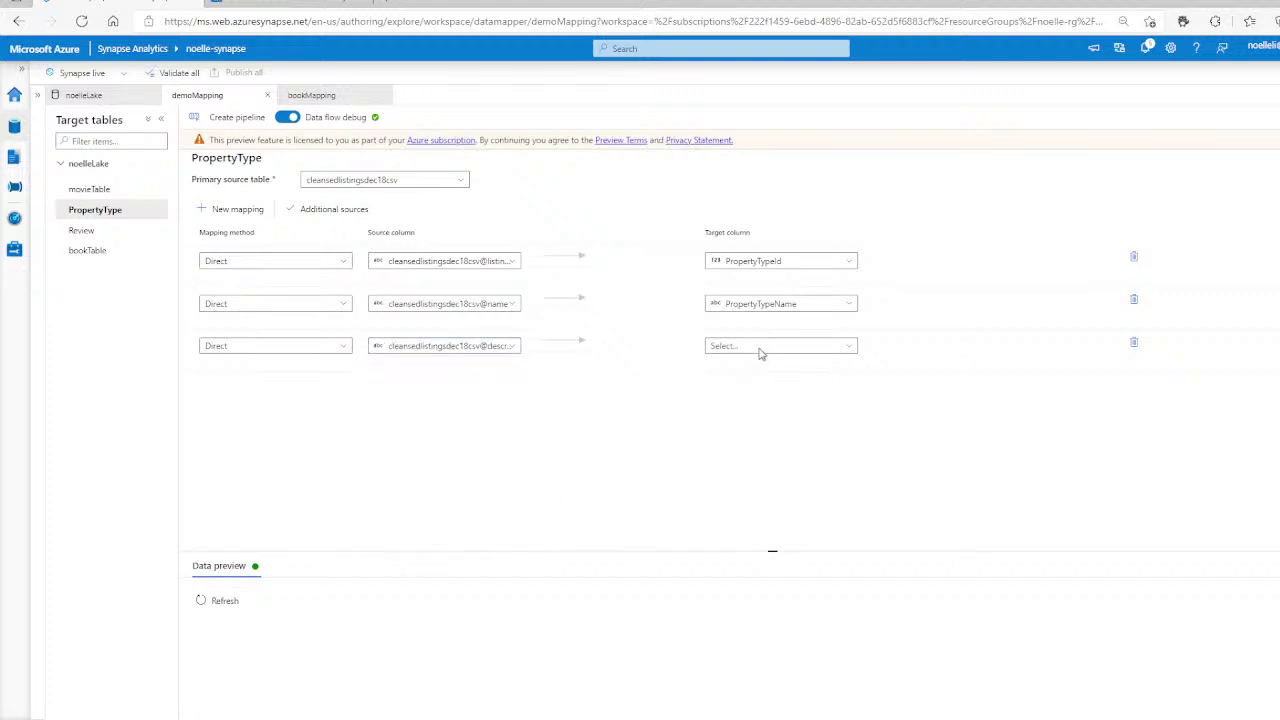
{"action": "left_click", "coordinate": [720, 347]}
{"action": "left_click", "coordinate": [770, 368]}
{"action": "left_click_drag", "start_coordinate": [772, 551], "coordinate": [772, 457]}
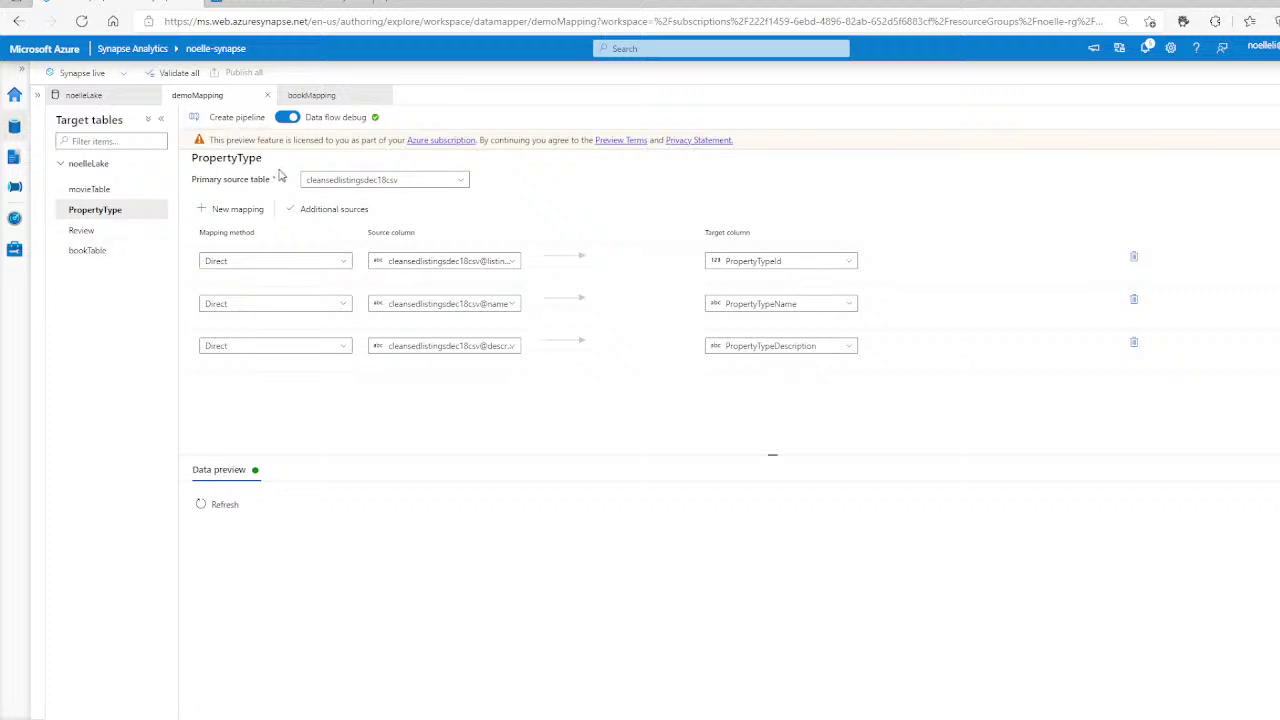
Check the primary source table options for PropertyType and switch to the Review target table's mapping.
{"action": "left_click", "coordinate": [335, 183]}
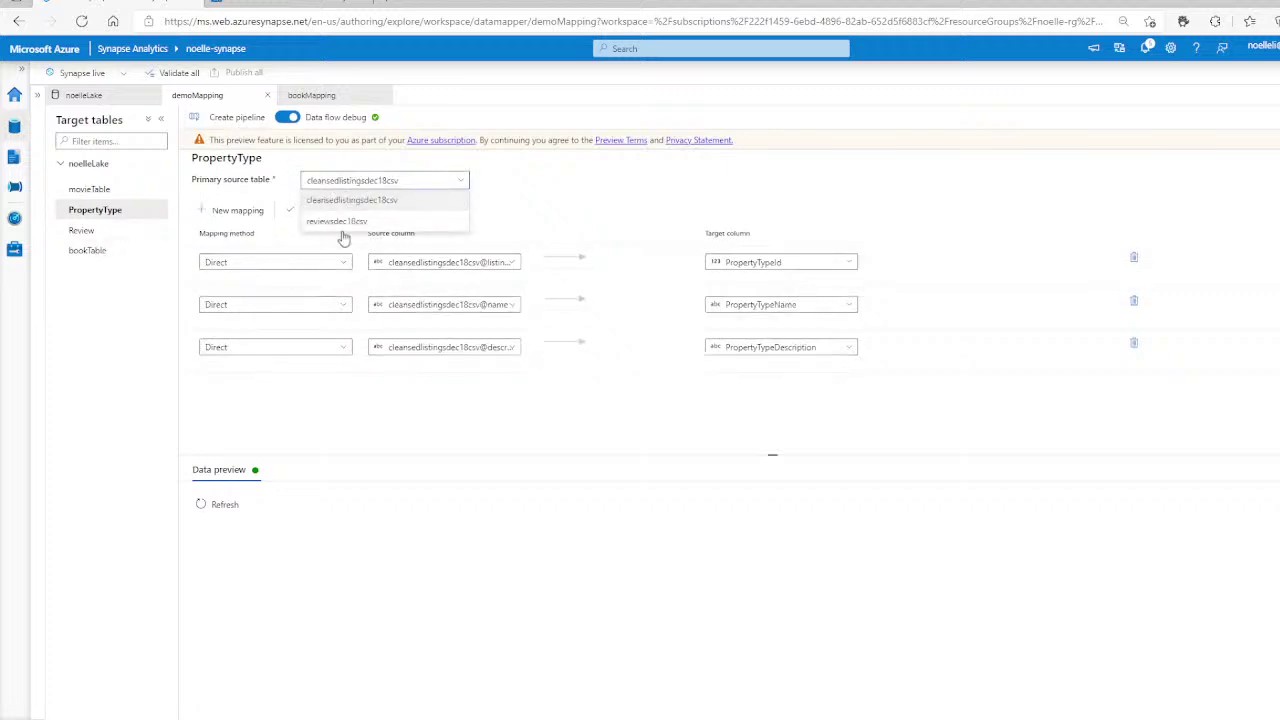
{"action": "left_click", "coordinate": [76, 236]}
{"action": "left_click", "coordinate": [80, 232]}
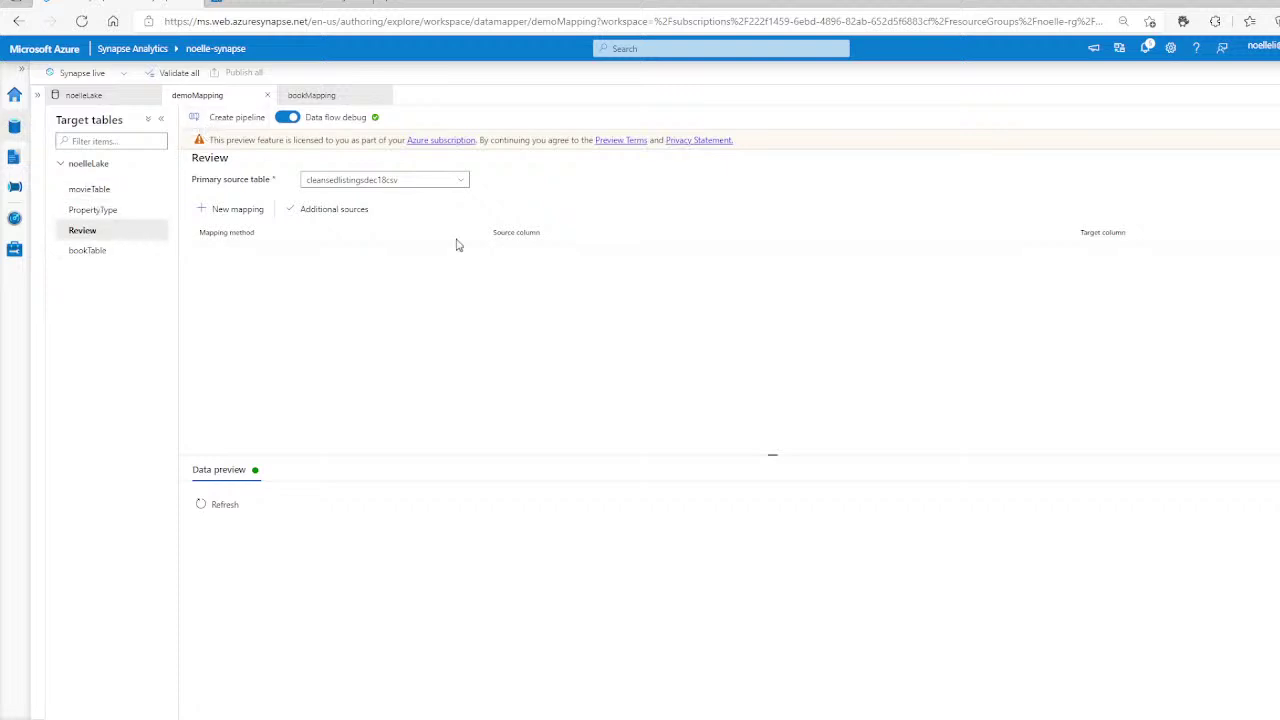
Examine the abnbMapping_StartingPipeline and C0_abnbMapping pipelines in the abnbMapping folder of the workspace's integration pipelines.
{"action": "left_click", "coordinate": [38, 95]}
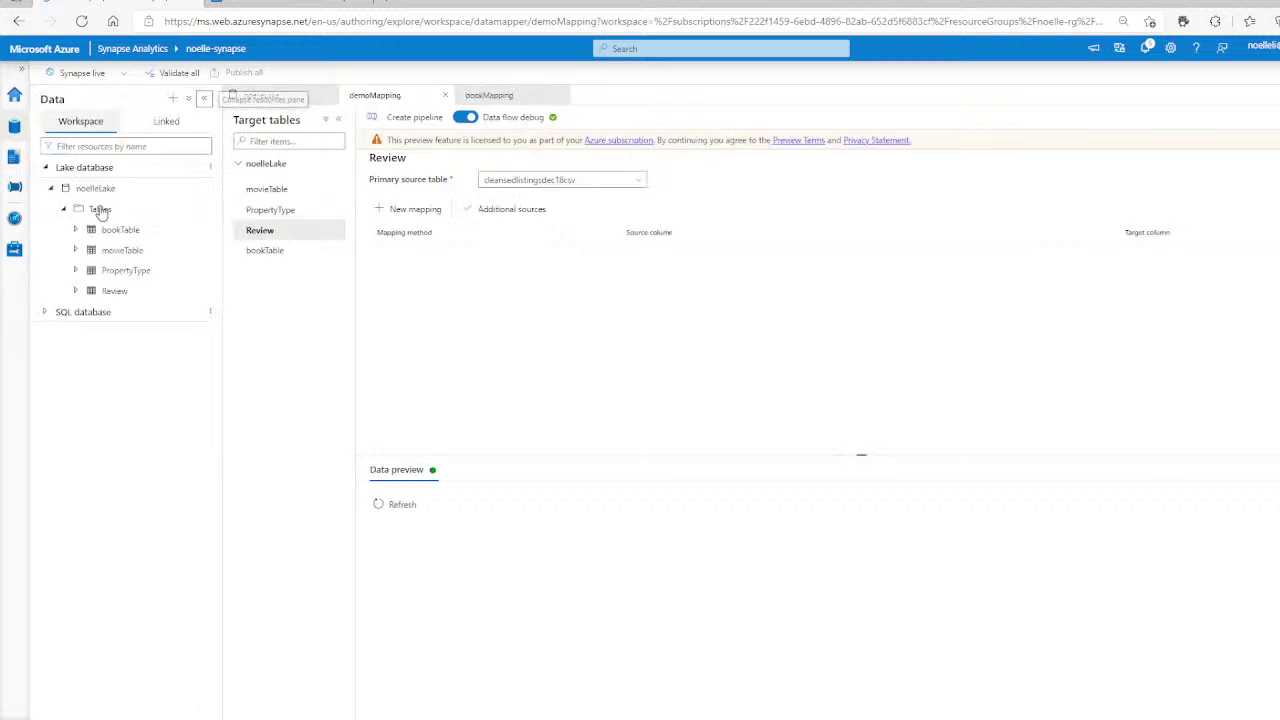
{"action": "left_click", "coordinate": [12, 188]}
{"action": "left_click", "coordinate": [44, 146]}
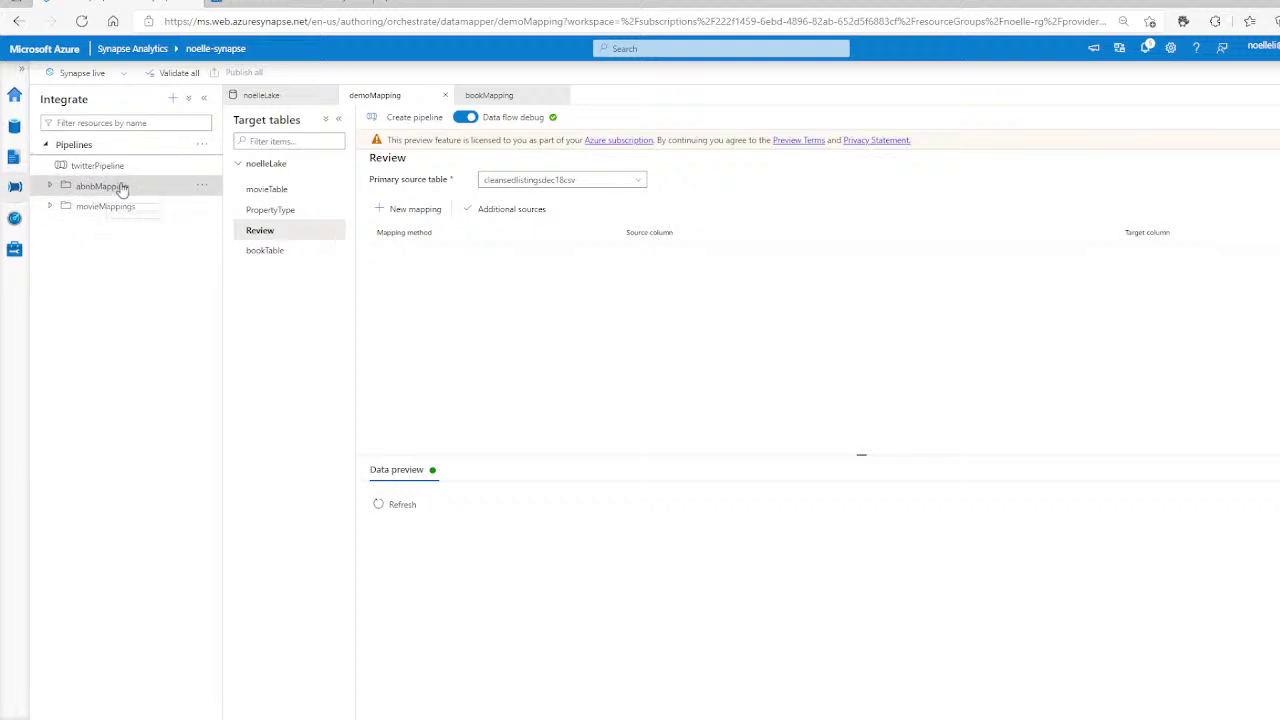
{"action": "left_click", "coordinate": [48, 186]}
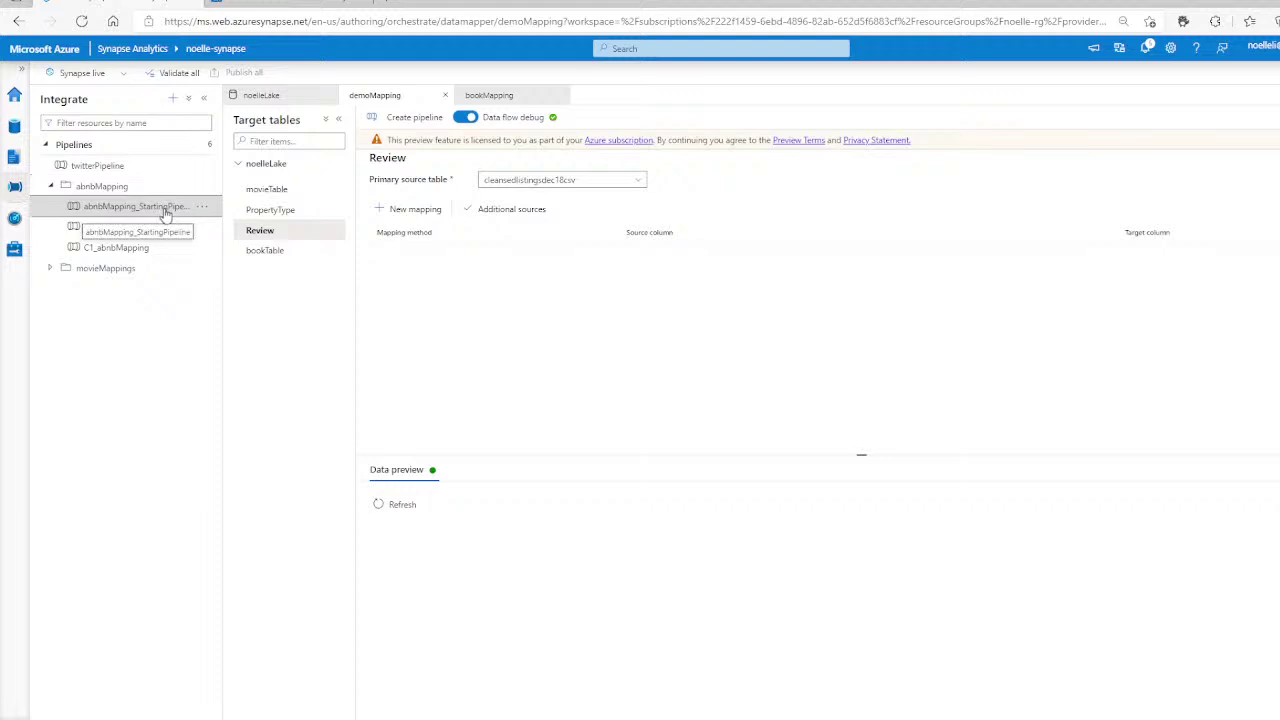
{"action": "left_click", "coordinate": [167, 207]}
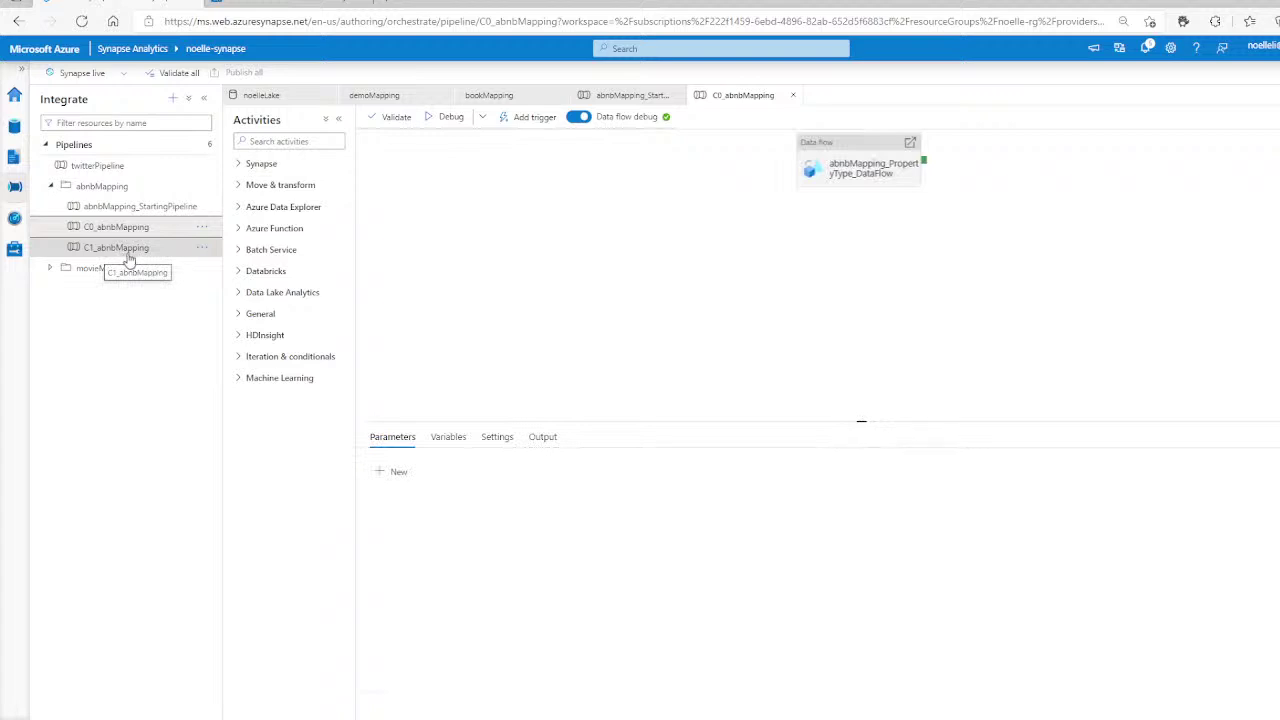
{"action": "left_click", "coordinate": [140, 208]}
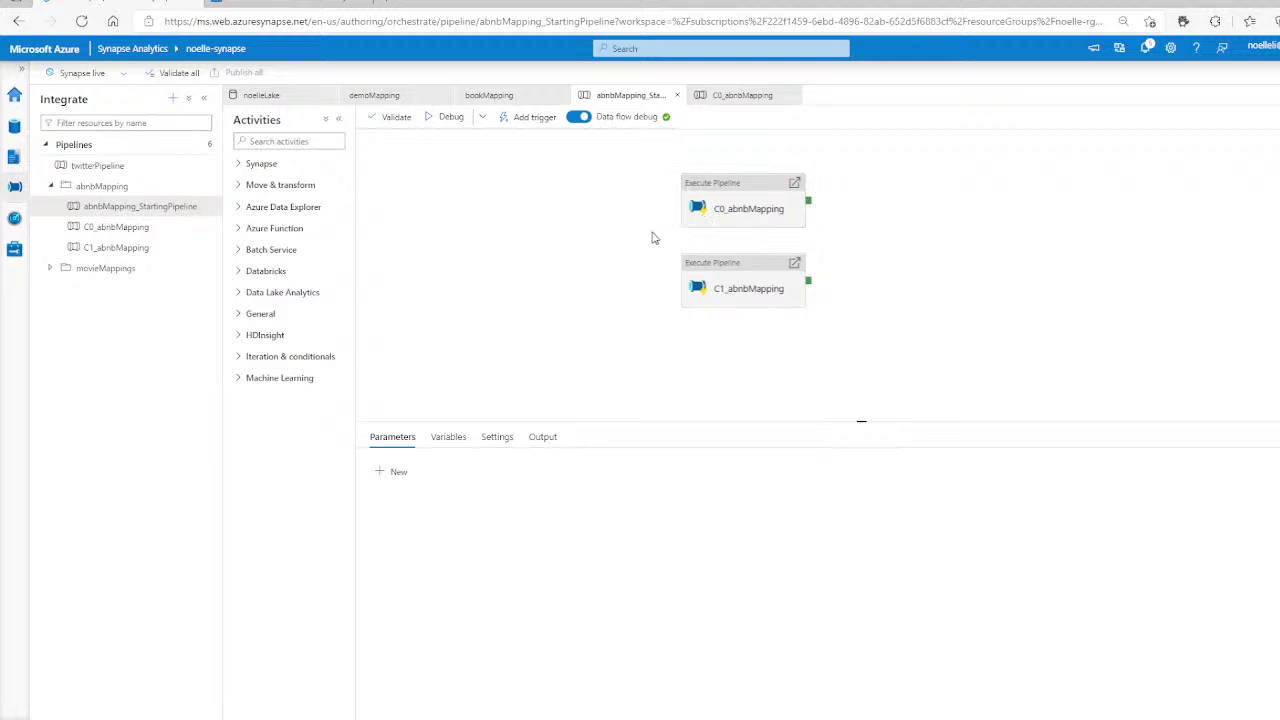
{"action": "left_click", "coordinate": [140, 230]}
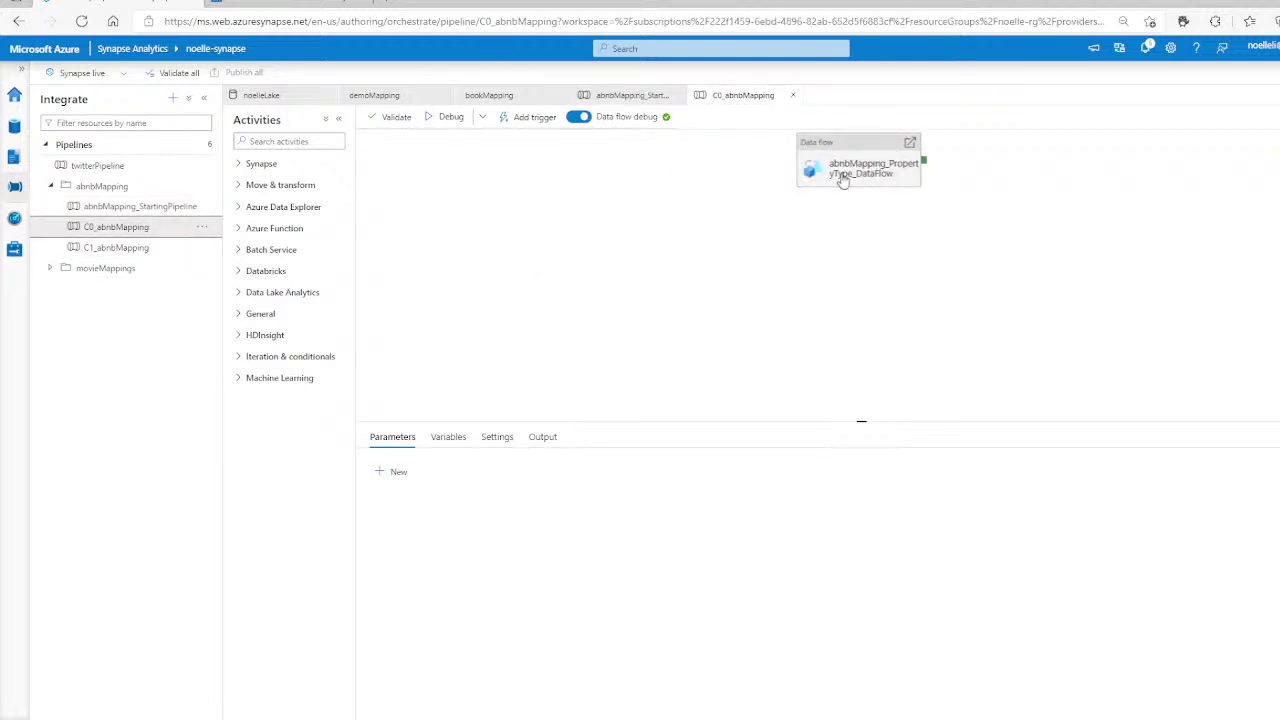
Reposition the abnbMapping_PropertyType_DataFlow activity on the C0_abnbMapping canvas and open its underlying data flow.
{"action": "left_click_drag", "start_coordinate": [840, 174], "coordinate": [712, 240]}
{"action": "left_click", "coordinate": [738, 213]}
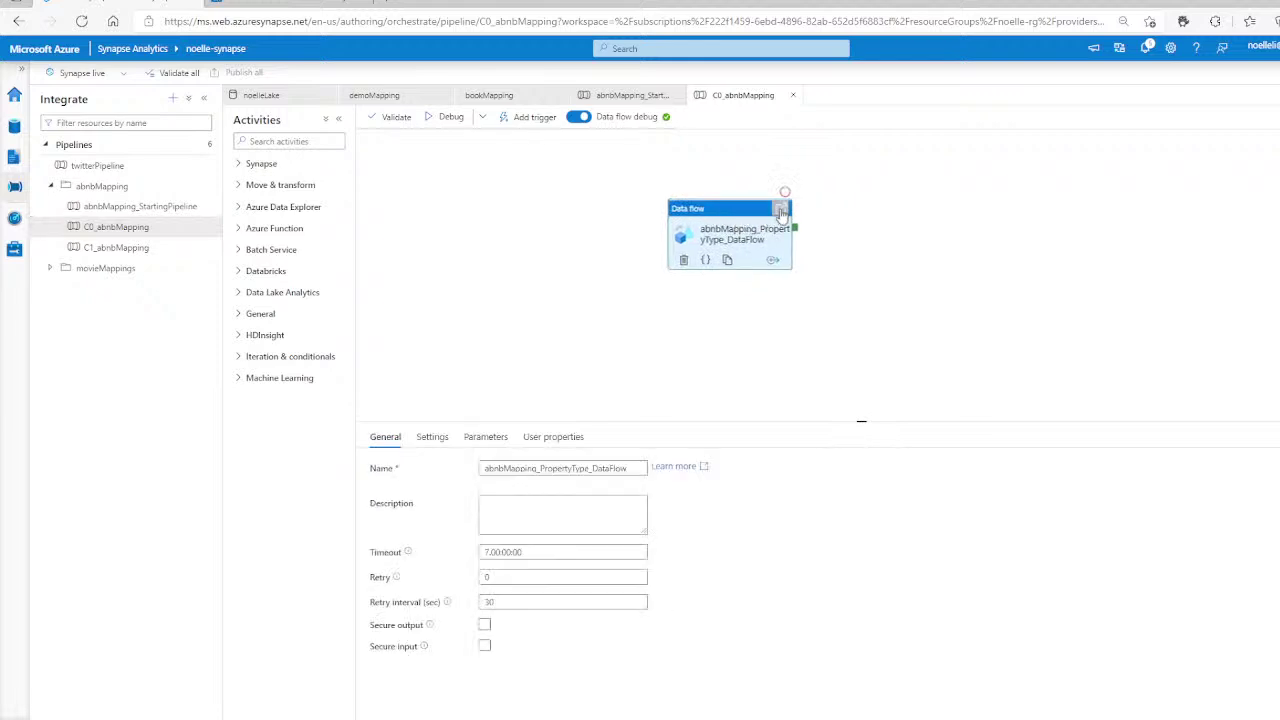
{"action": "left_click", "coordinate": [782, 213]}
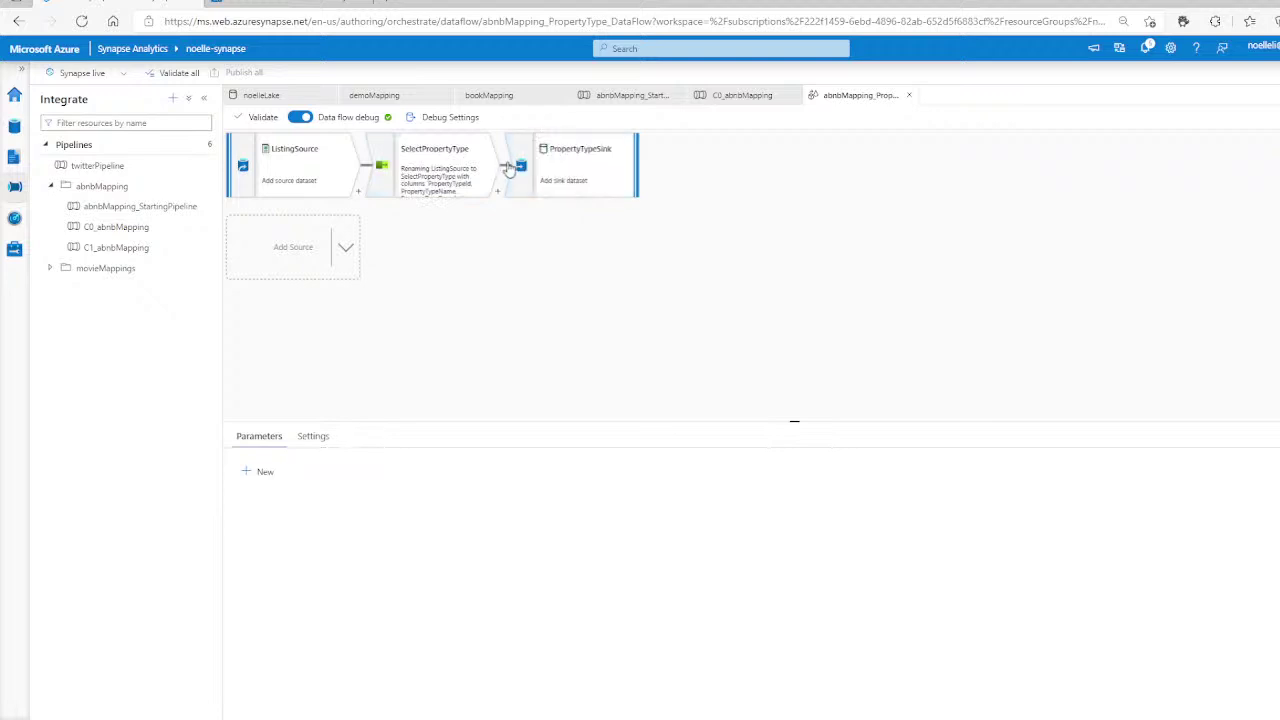
Return to the noelleLake database design and add a new custom table.
{"action": "left_click", "coordinate": [266, 100]}
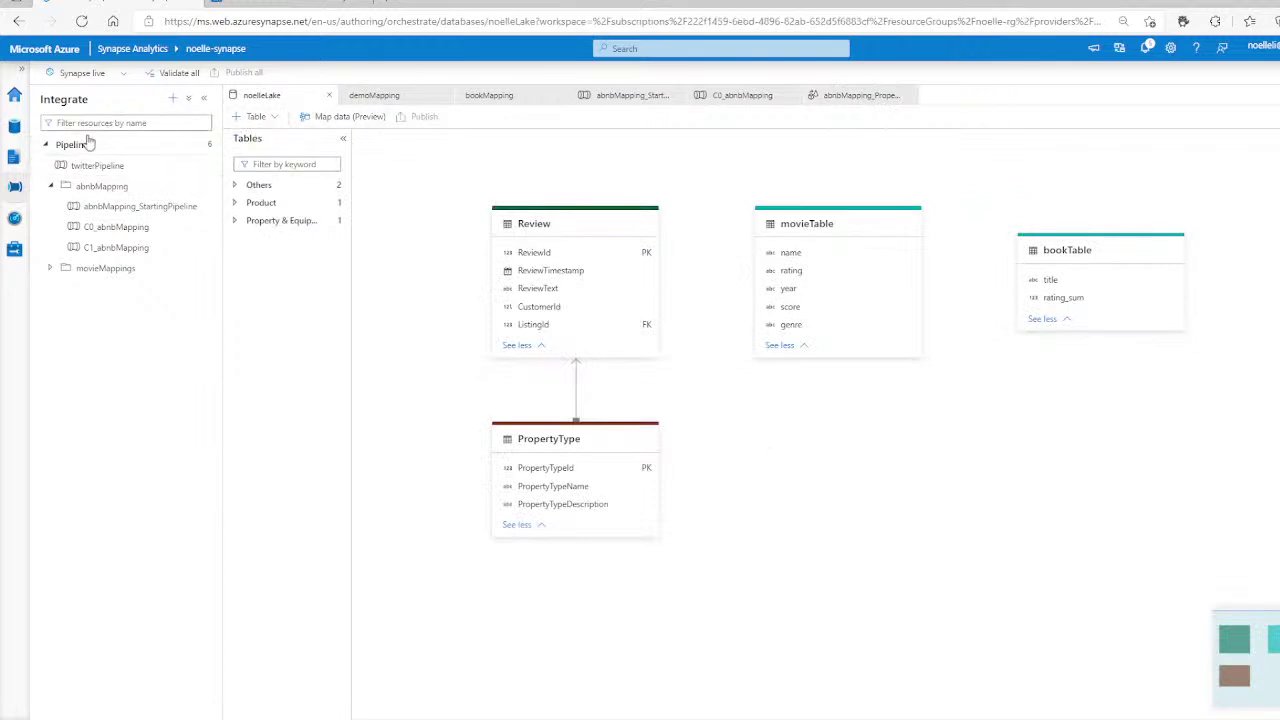
{"action": "left_click", "coordinate": [44, 145]}
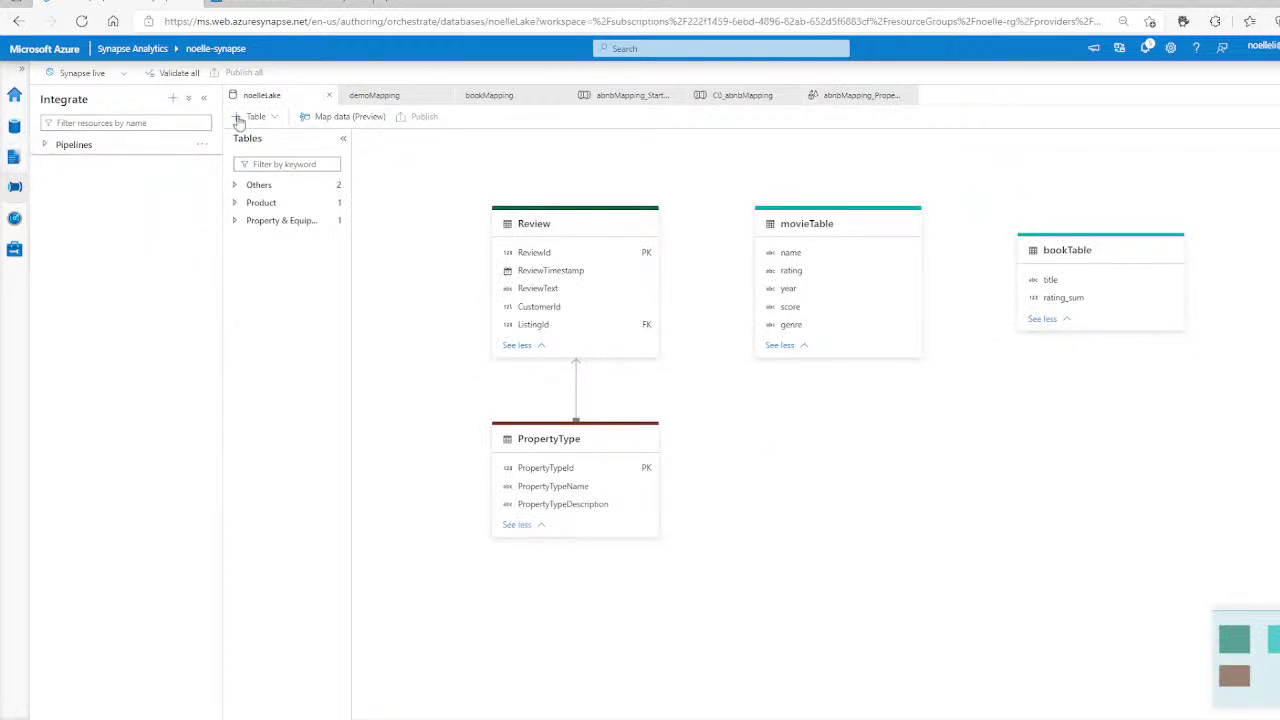
{"action": "left_click", "coordinate": [274, 118]}
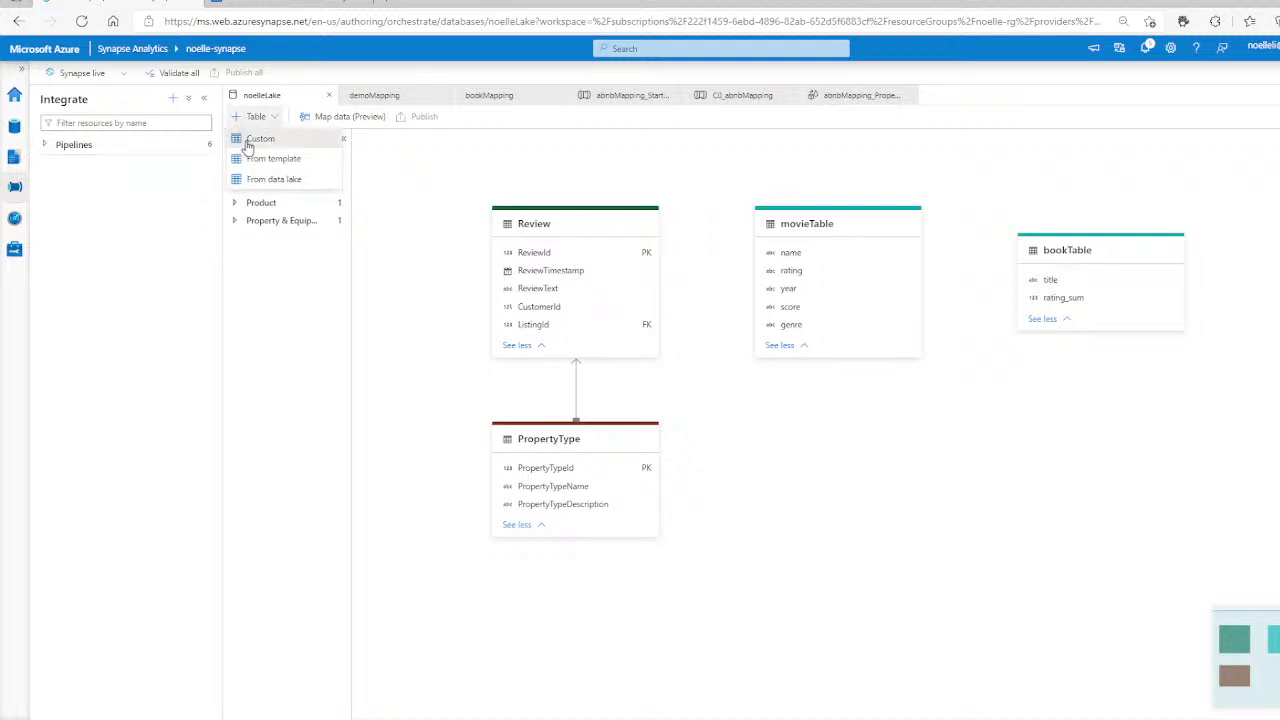
{"action": "left_click", "coordinate": [249, 146]}
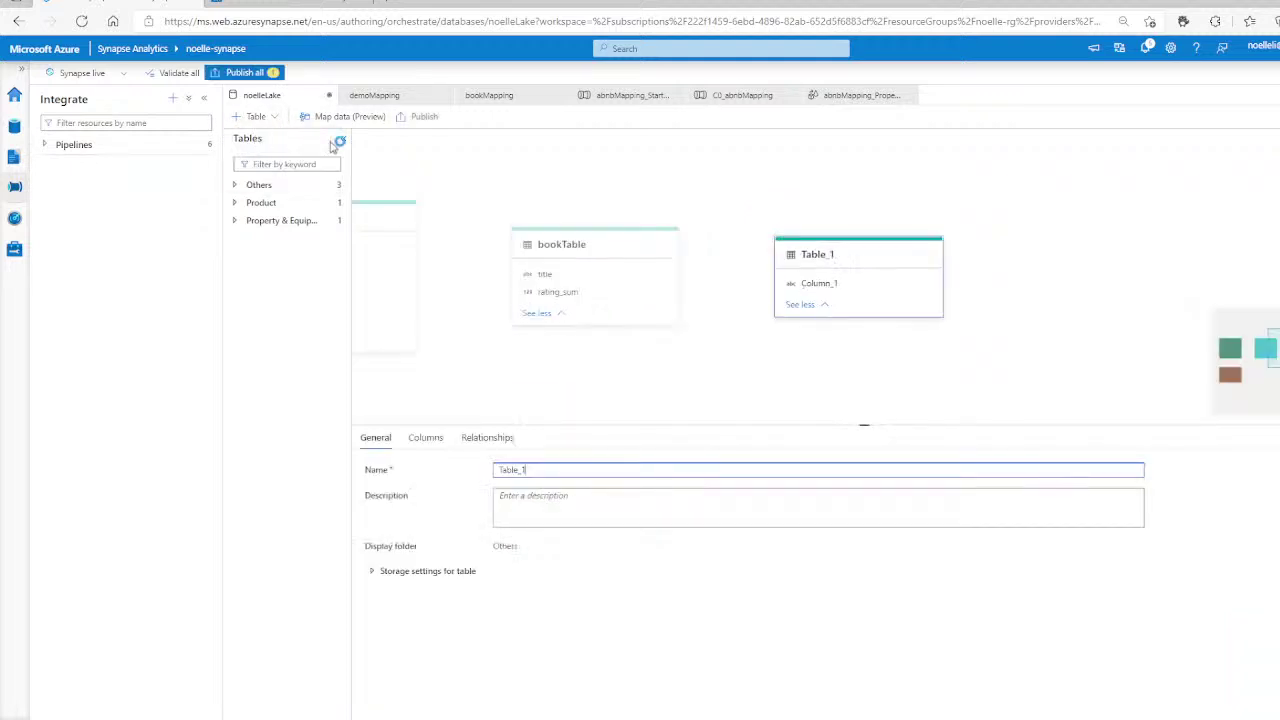
Set the data type of Column_1 in the new Table_1 to date.
{"action": "left_click", "coordinate": [429, 446]}
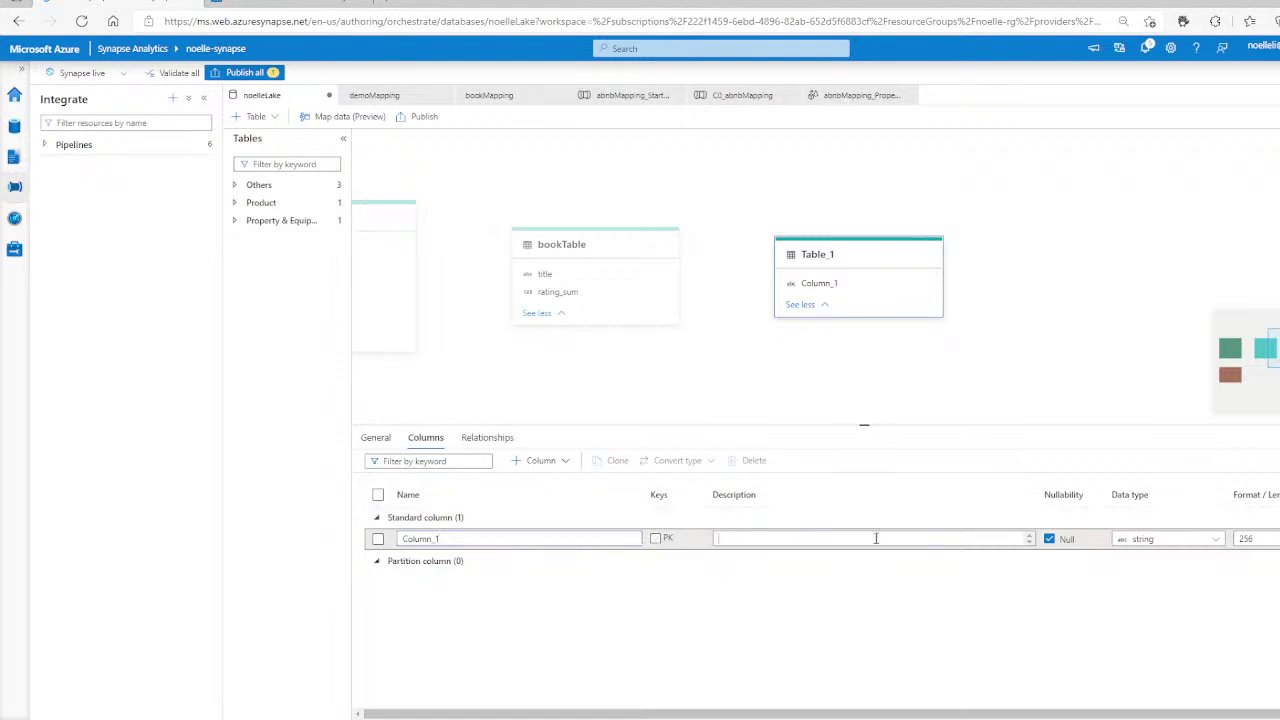
{"action": "left_click", "coordinate": [1199, 544]}
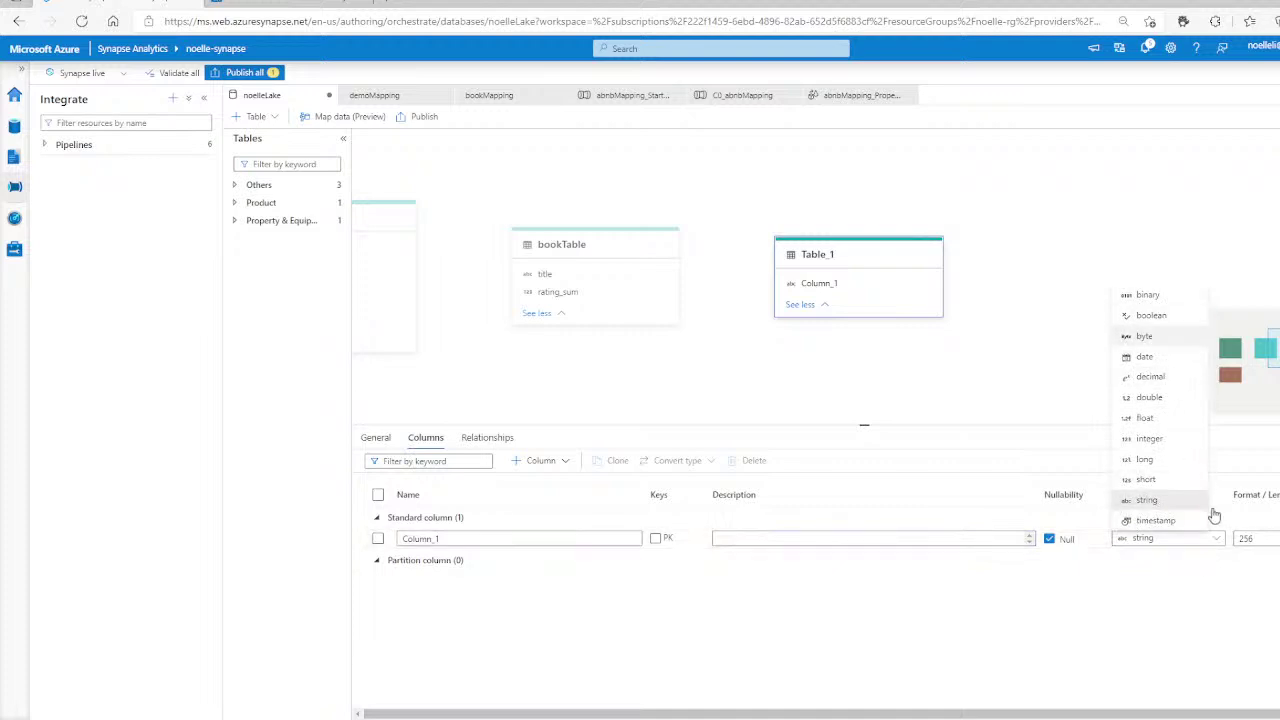
{"action": "left_click", "coordinate": [1235, 568]}
{"action": "left_click", "coordinate": [1198, 541]}
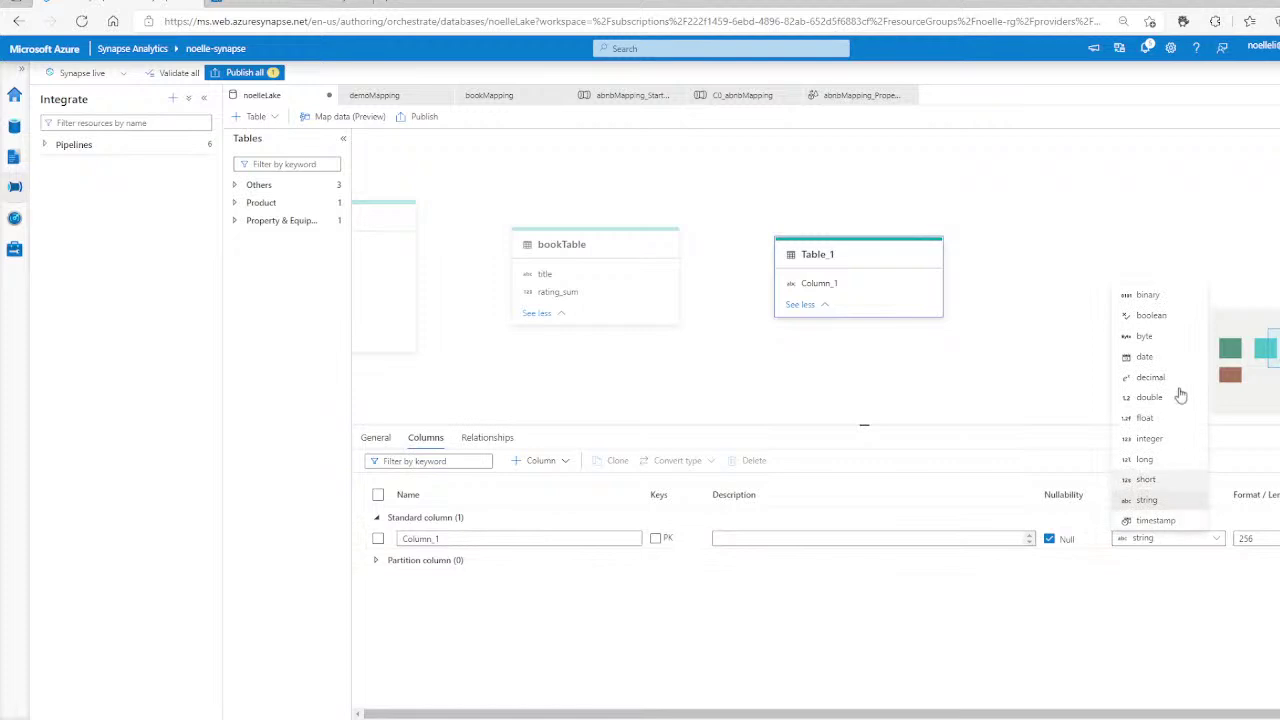
{"action": "left_click", "coordinate": [1163, 358]}
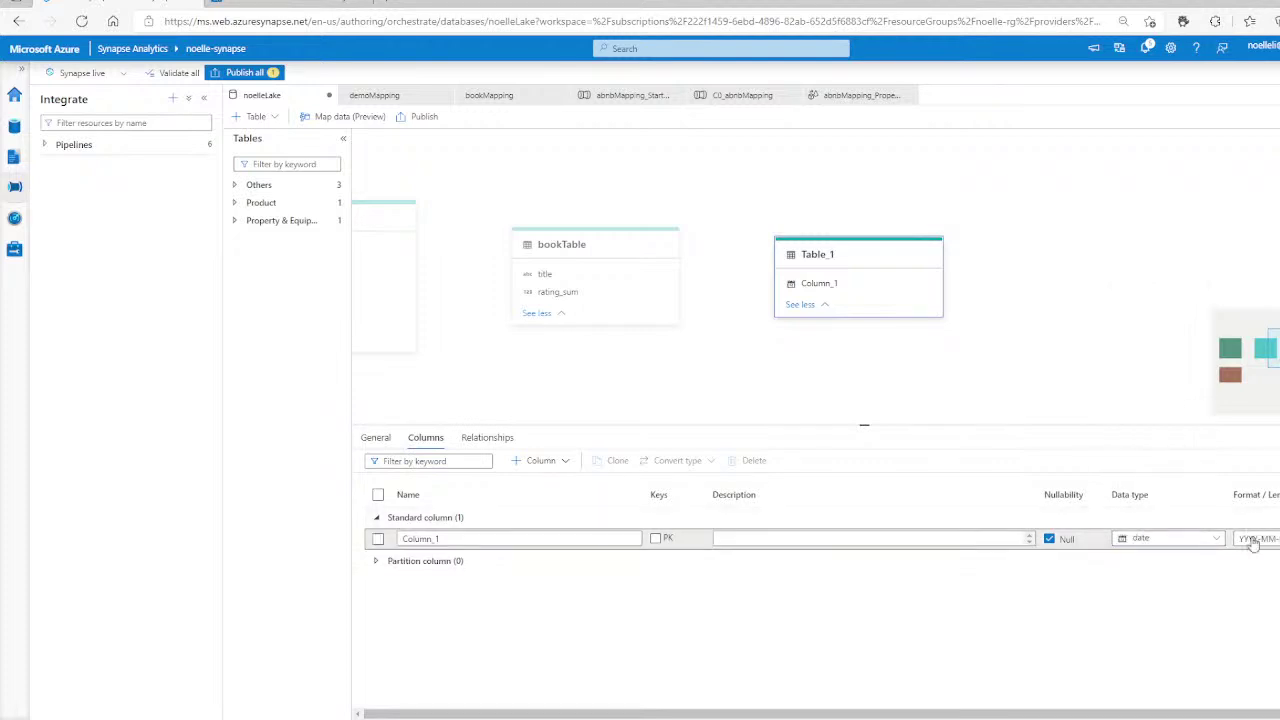
Review the date formats and data types offered for Column_1 in Table_1, keeping the current choices.
{"action": "left_click", "coordinate": [1253, 540]}
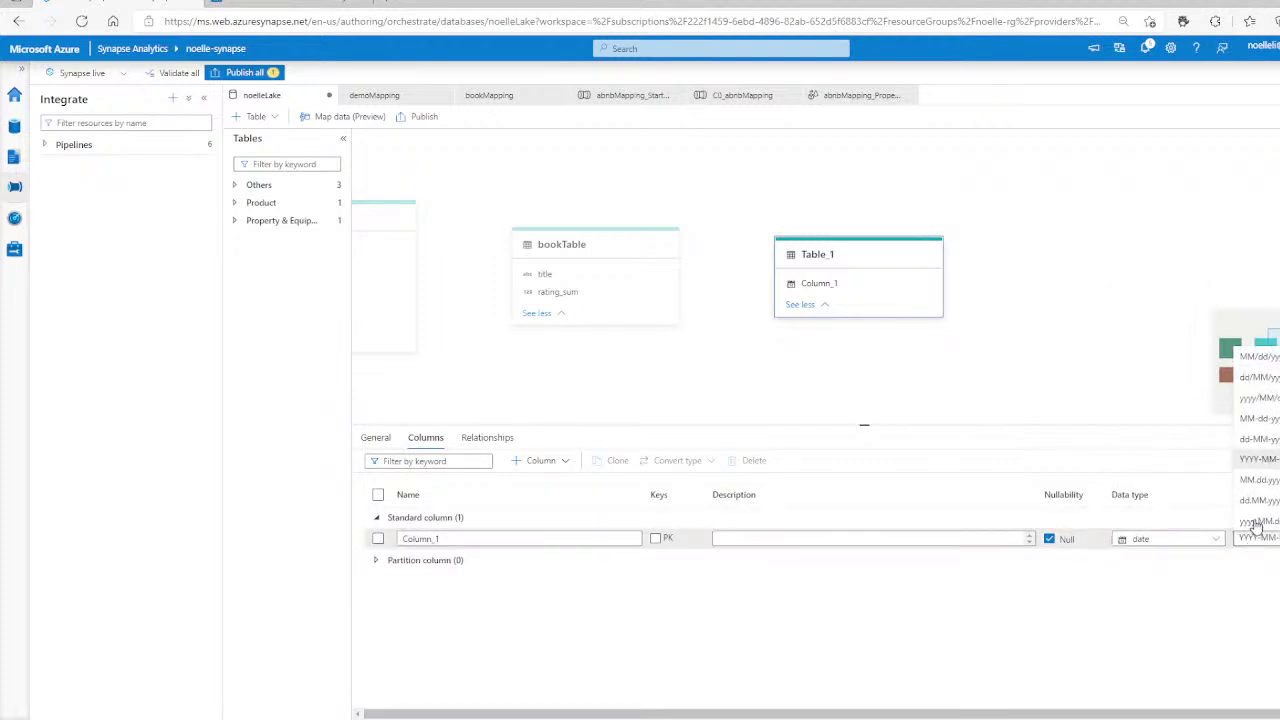
{"action": "left_click", "coordinate": [680, 394]}
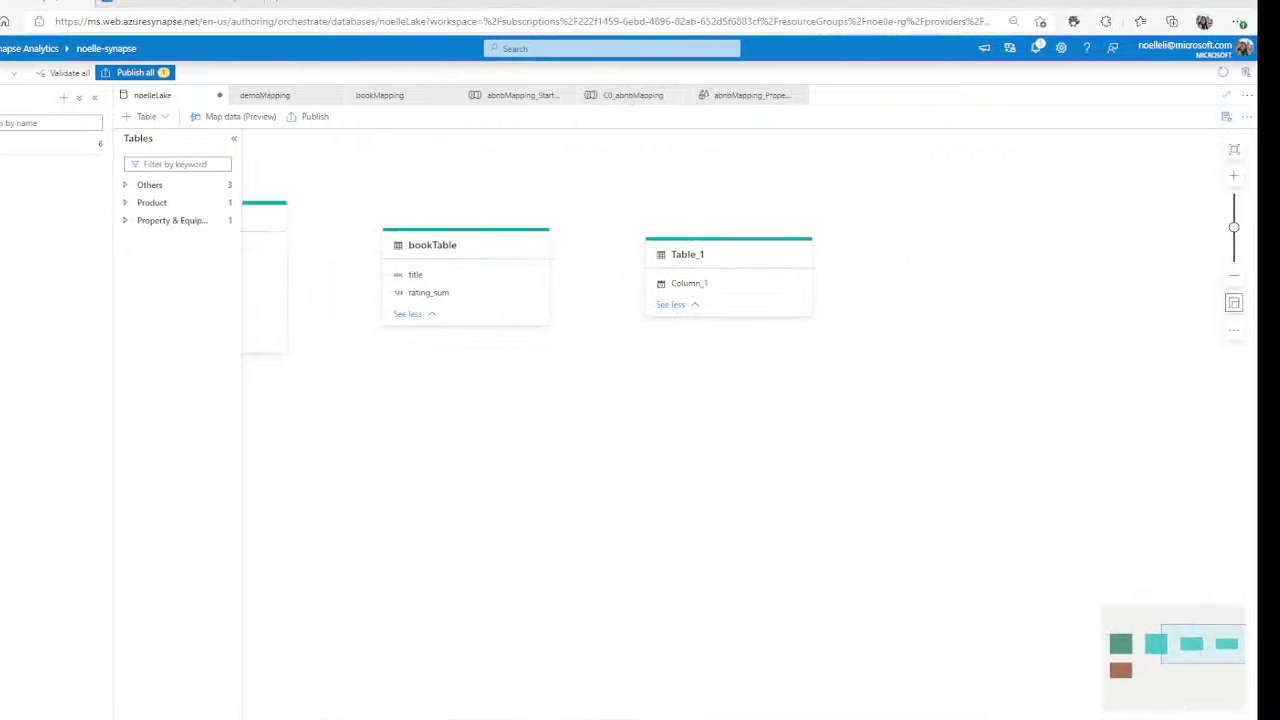
{"action": "left_click", "coordinate": [668, 250]}
{"action": "left_click", "coordinate": [318, 441]}
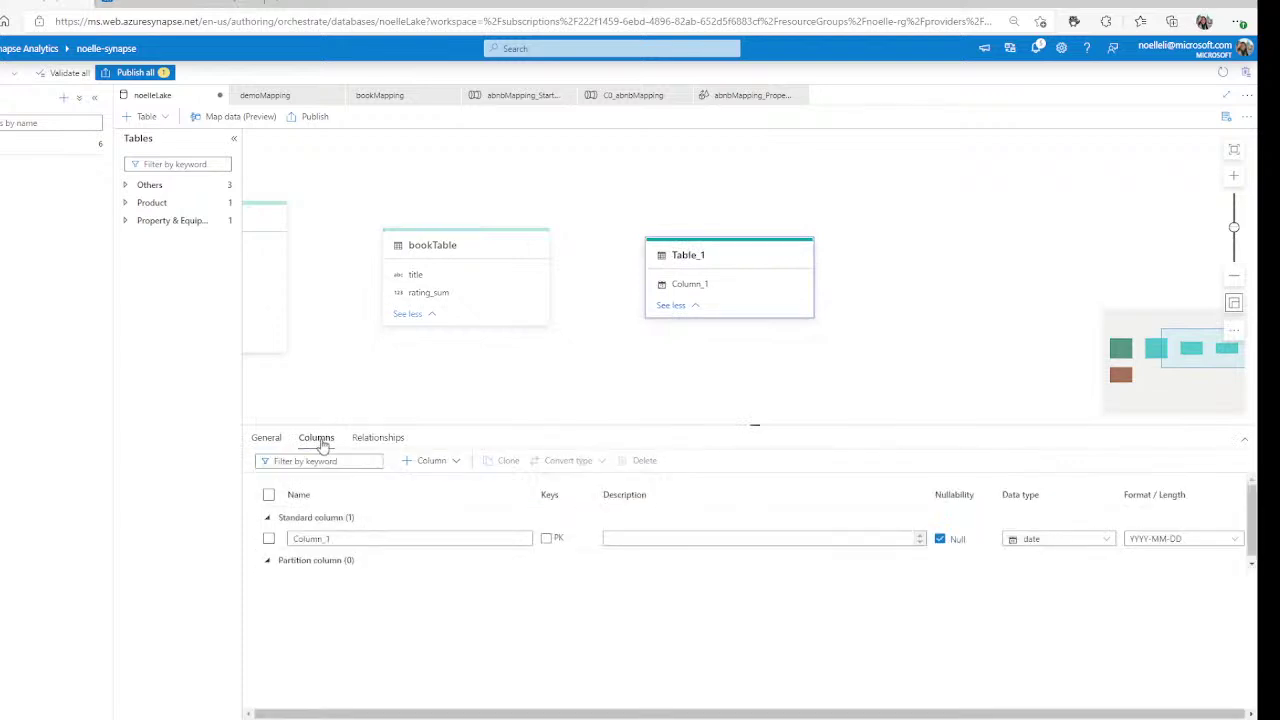
{"action": "left_click", "coordinate": [1146, 545]}
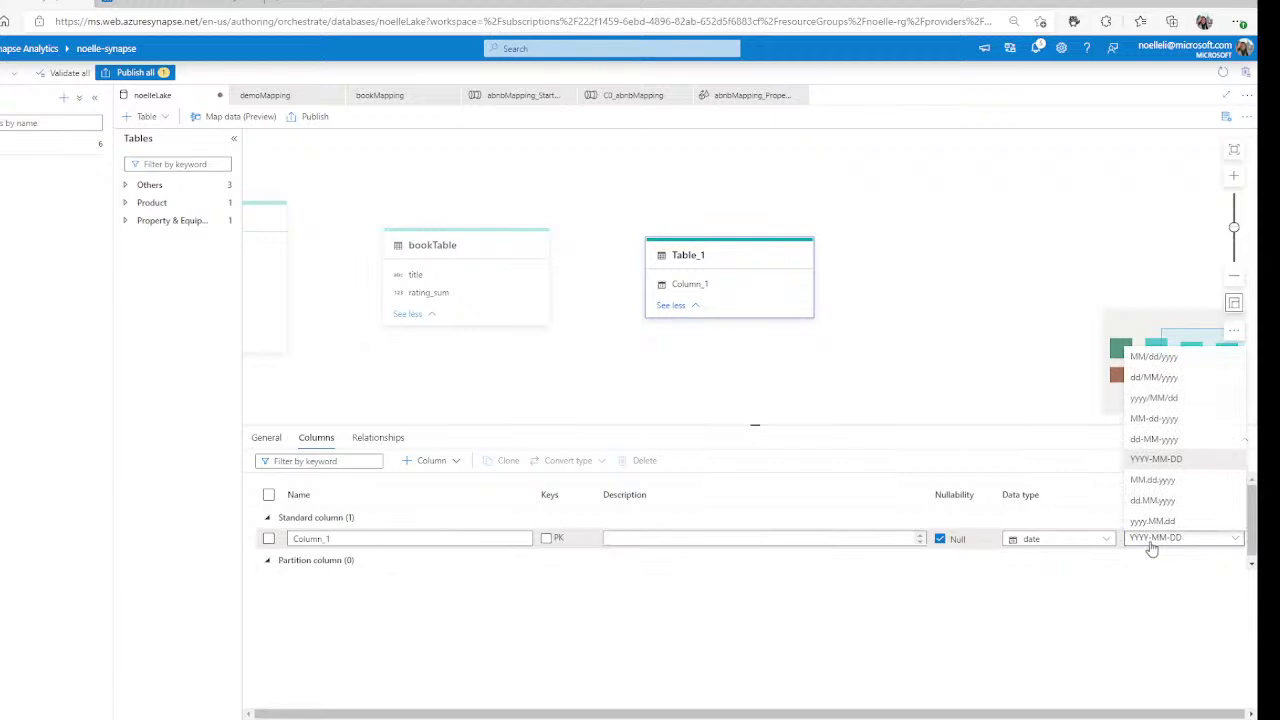
{"action": "left_click", "coordinate": [1090, 540]}
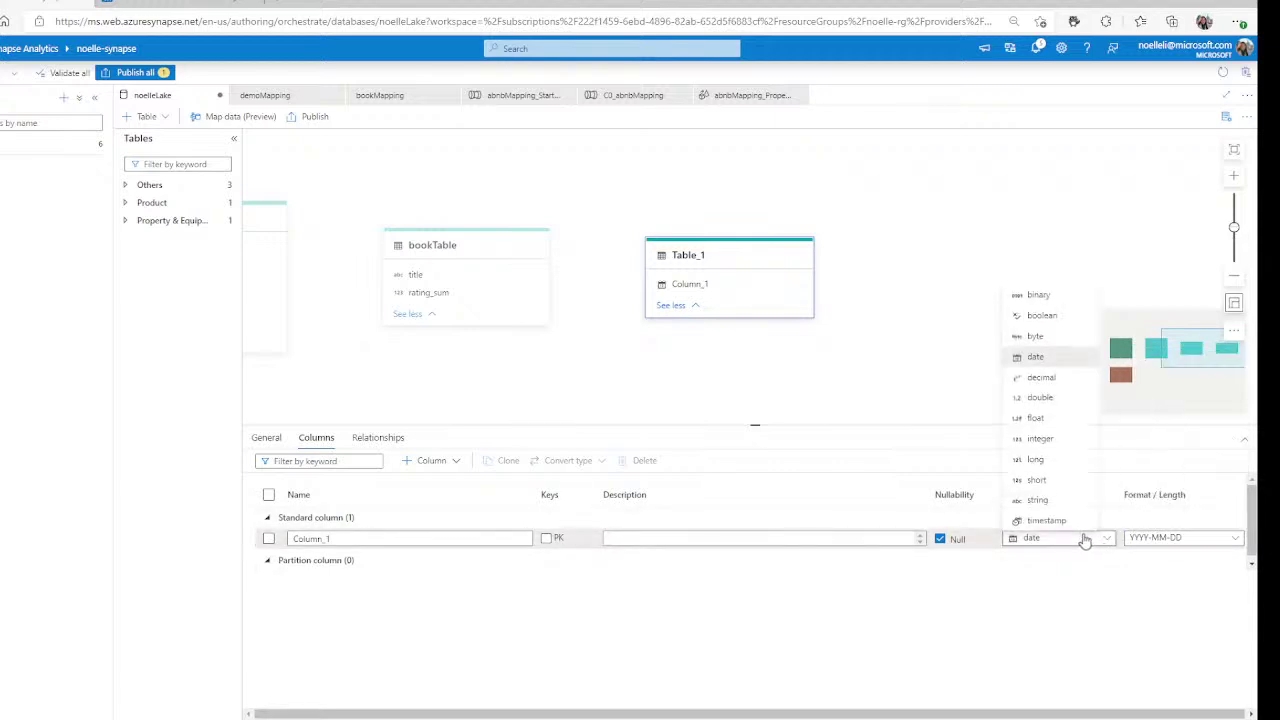
{"action": "left_click", "coordinate": [923, 413]}
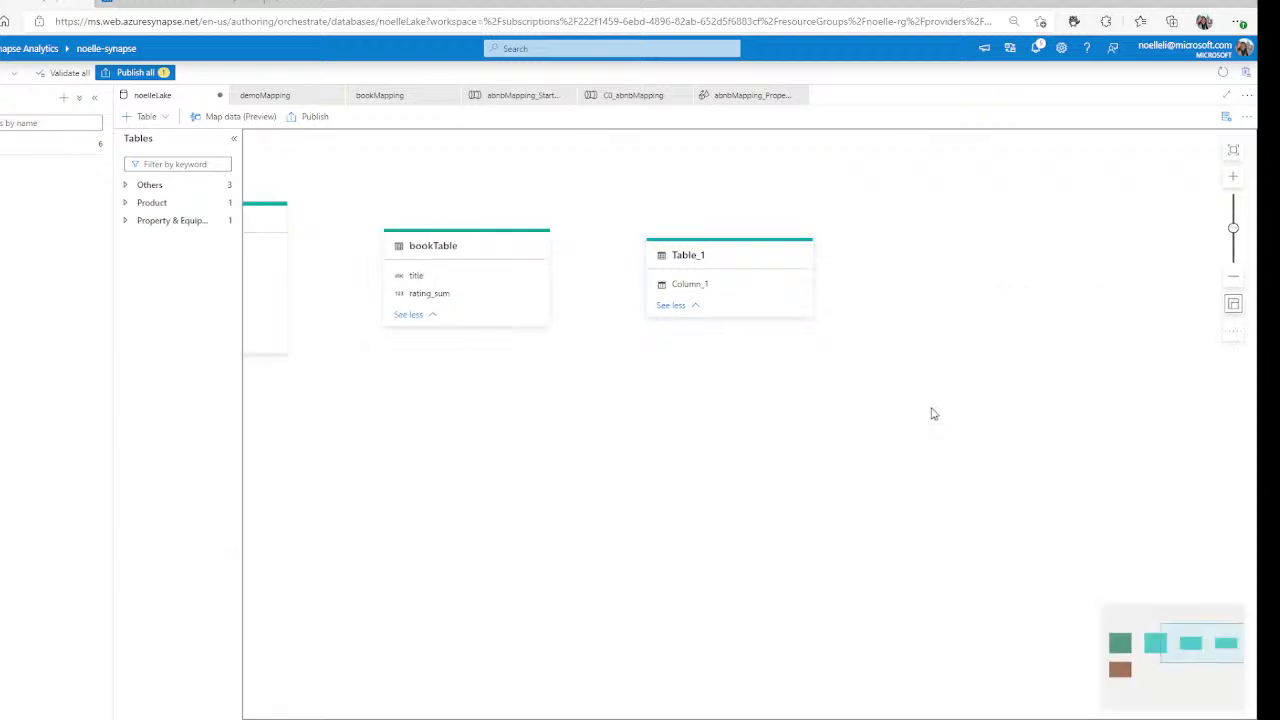
Make room for the noelleLake table diagram by collapsing the resources pane and start adding tables from the ConsumerGoods template.
{"action": "left_click", "coordinate": [155, 117]}
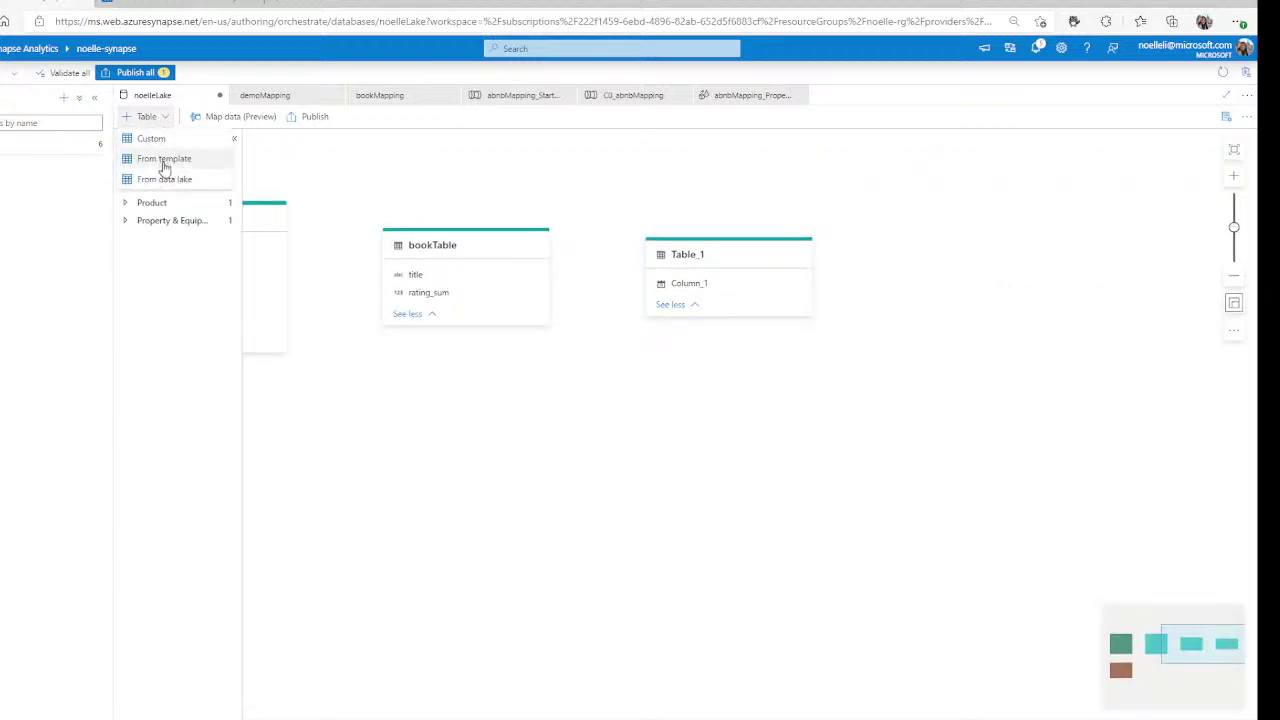
{"action": "left_click", "coordinate": [94, 98]}
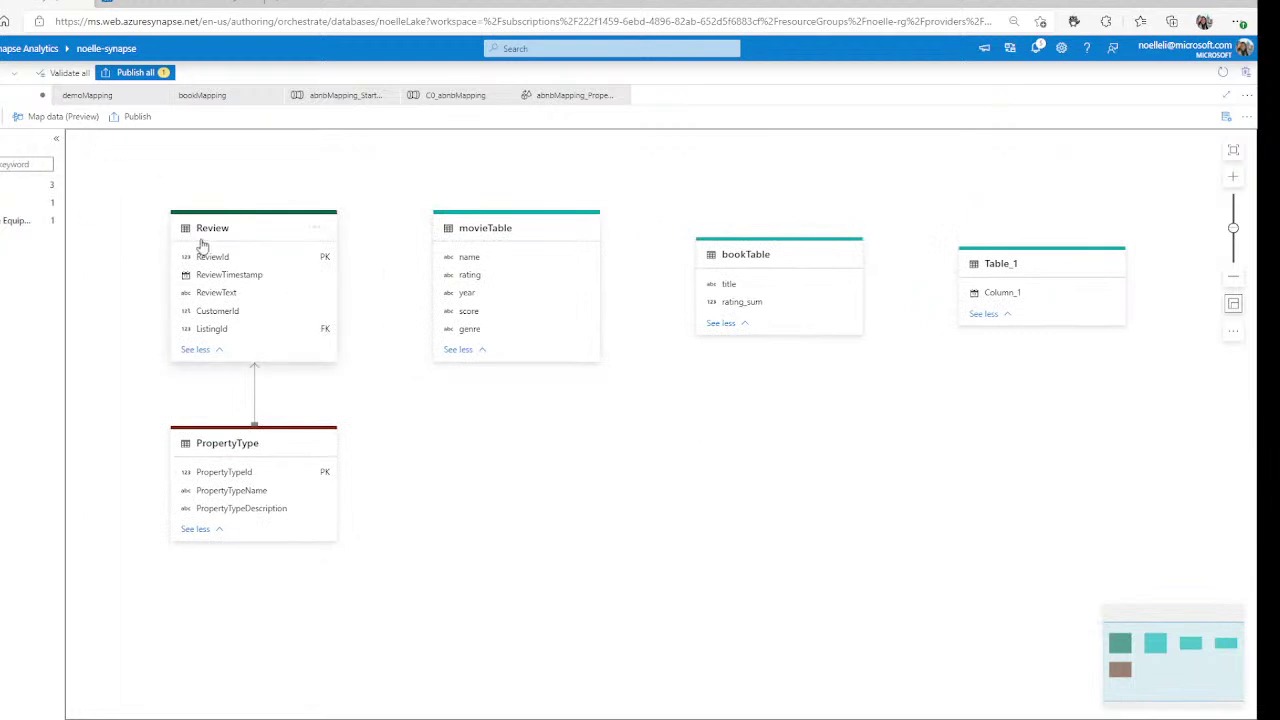
{"action": "left_click", "coordinate": [22, 119]}
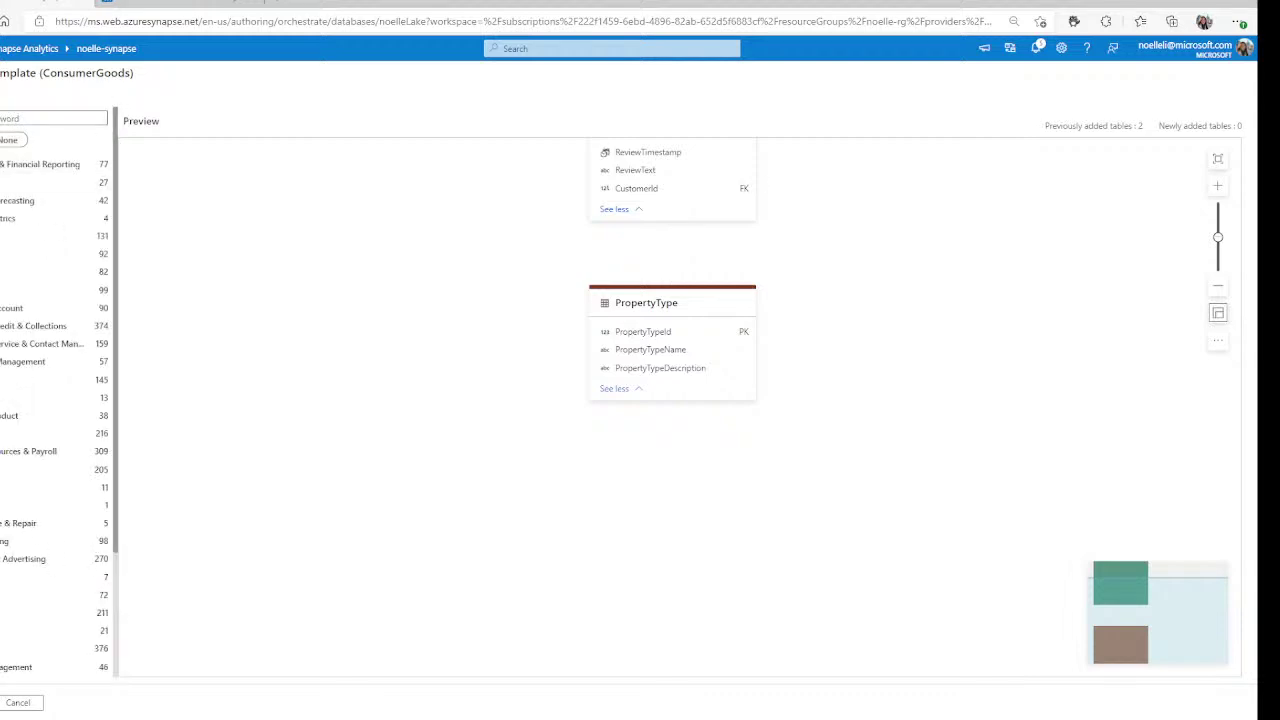
Browse the ConsumerGoods template's table categories and inspect the tables in the business metrics category.
{"action": "scroll", "coordinate": [50, 195], "scroll_direction": "down", "scroll_amount": 1}
{"action": "scroll", "coordinate": [50, 165], "scroll_direction": "down", "scroll_amount": 2}
{"action": "scroll", "coordinate": [50, 315], "scroll_direction": "up", "scroll_amount": 3}
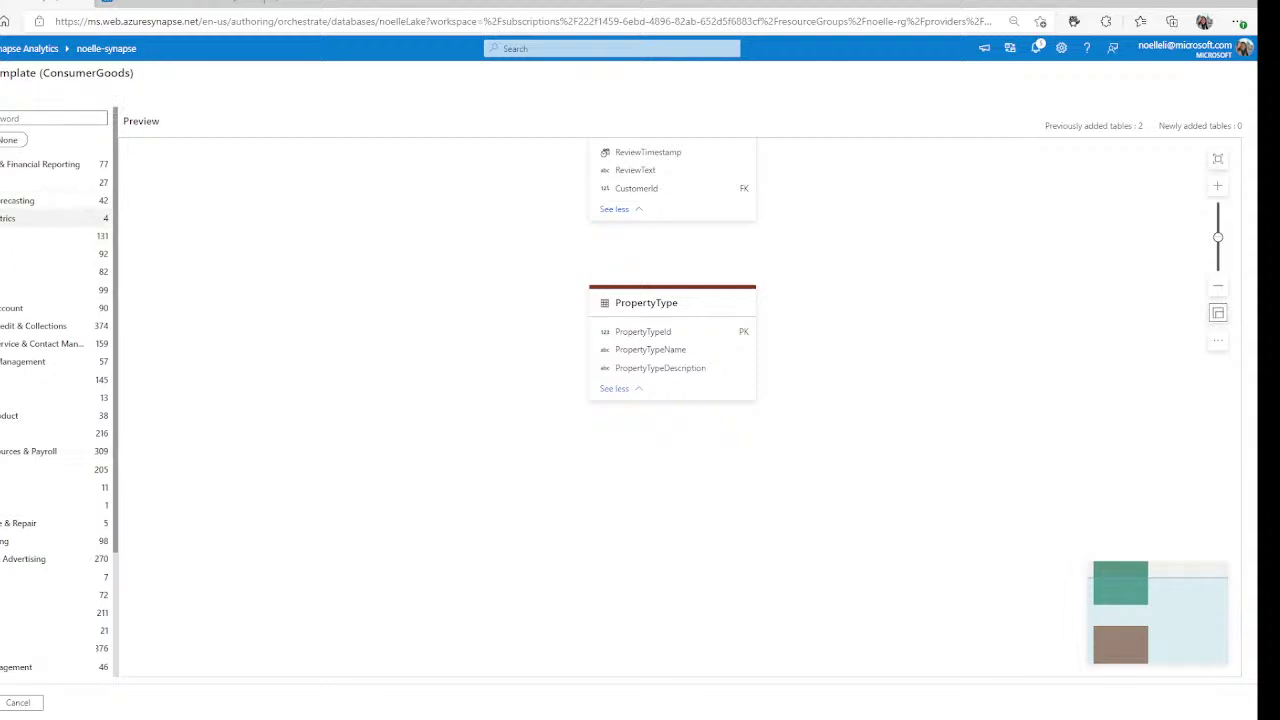
{"action": "left_click", "coordinate": [8, 218]}
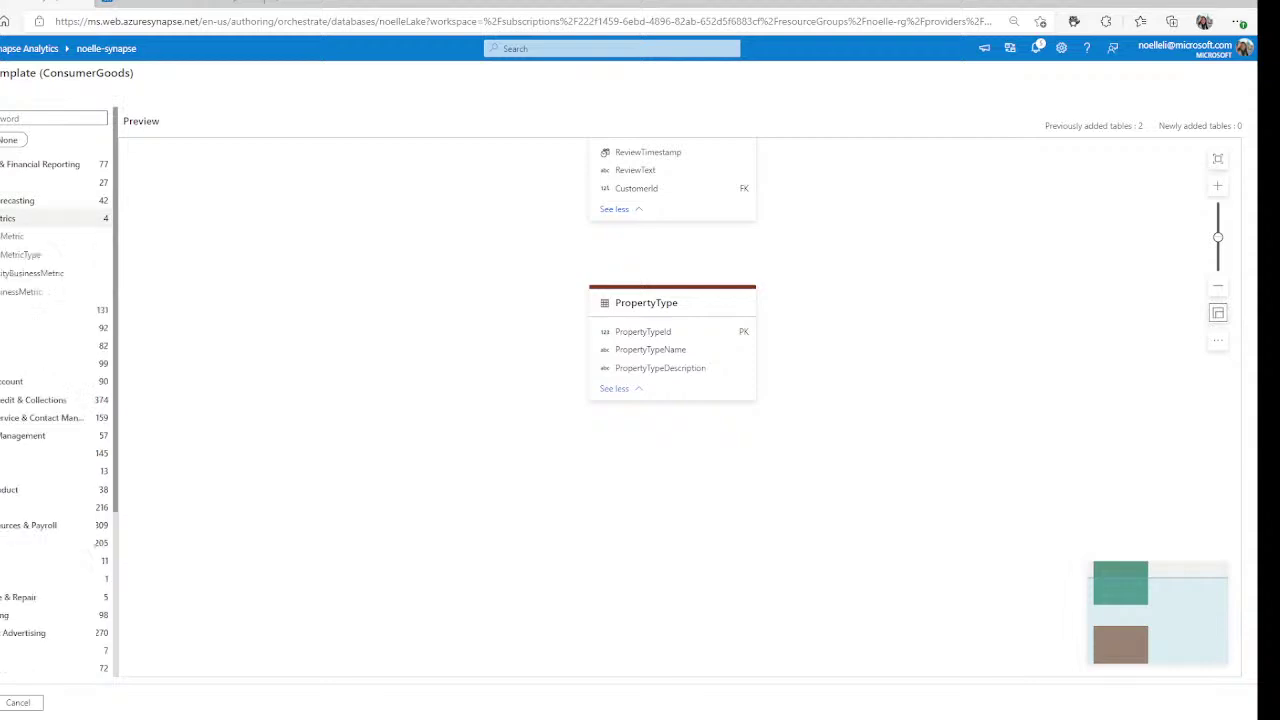
{"action": "left_click", "coordinate": [8, 218]}
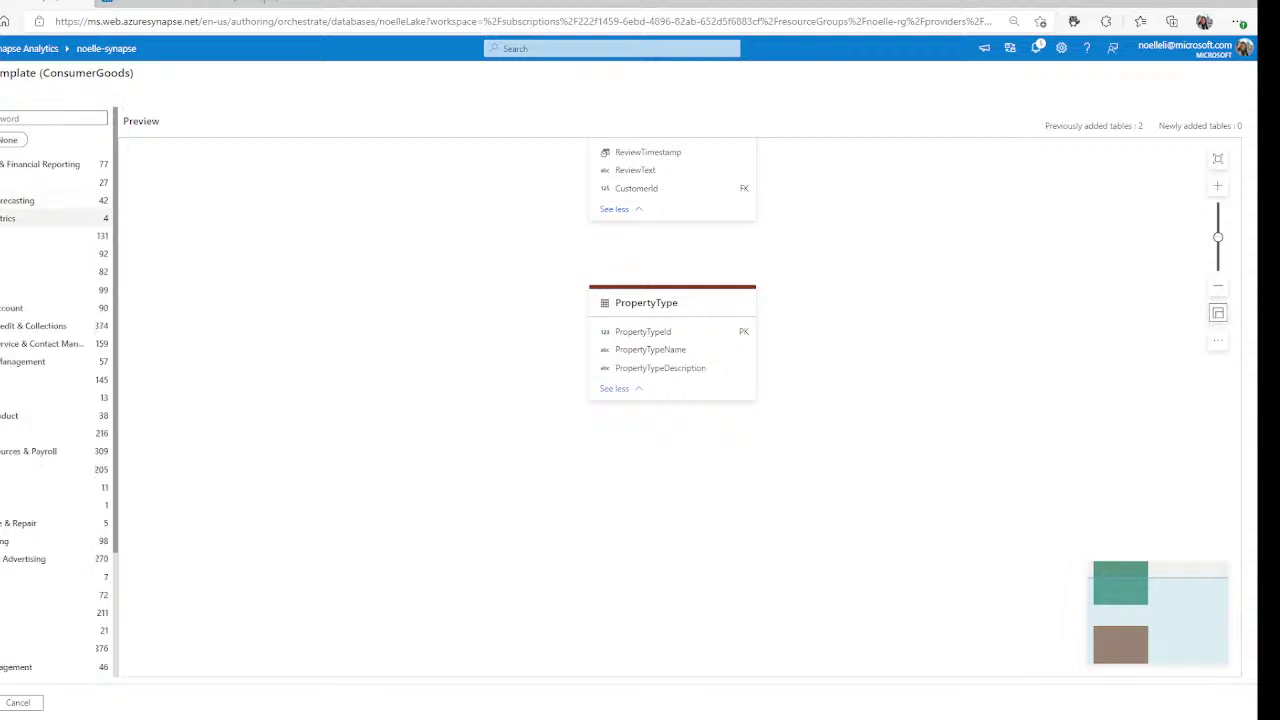
Browse the ConsumerGoods template's categories, inspecting the tables under Geography and Human Resources & Payroll.
{"action": "left_click", "coordinate": [8, 433]}
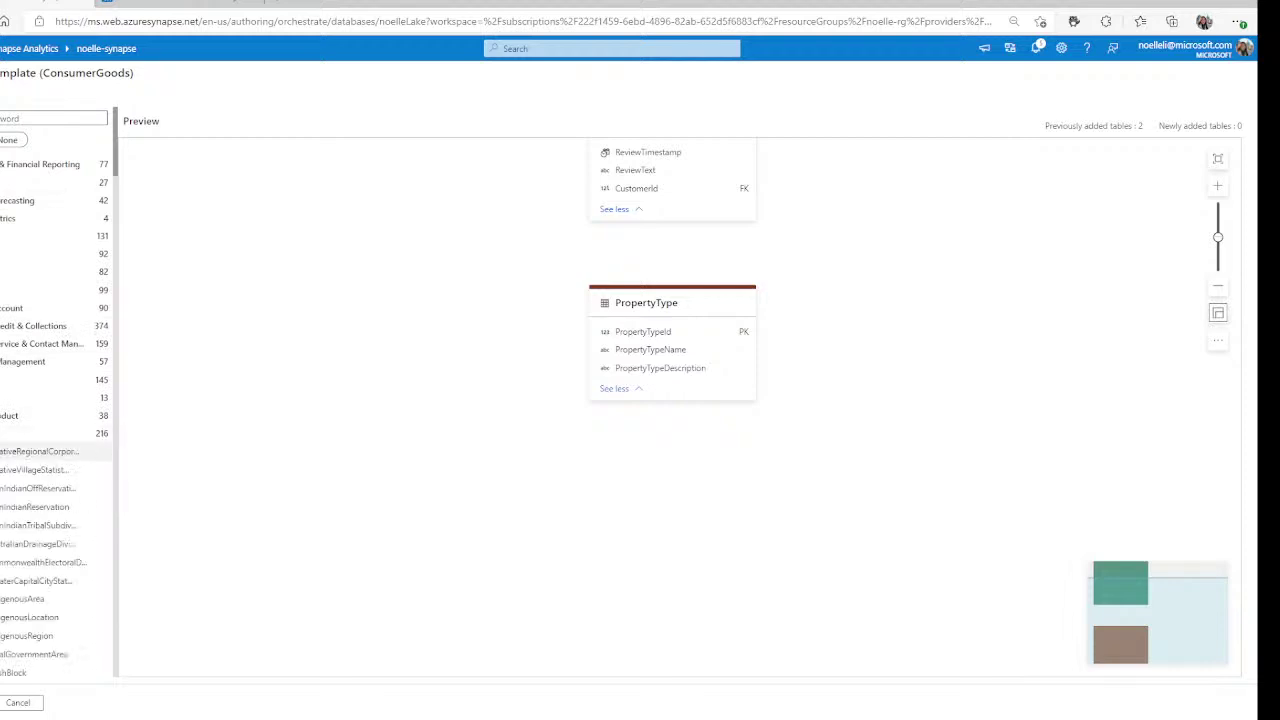
{"action": "left_click", "coordinate": [8, 433]}
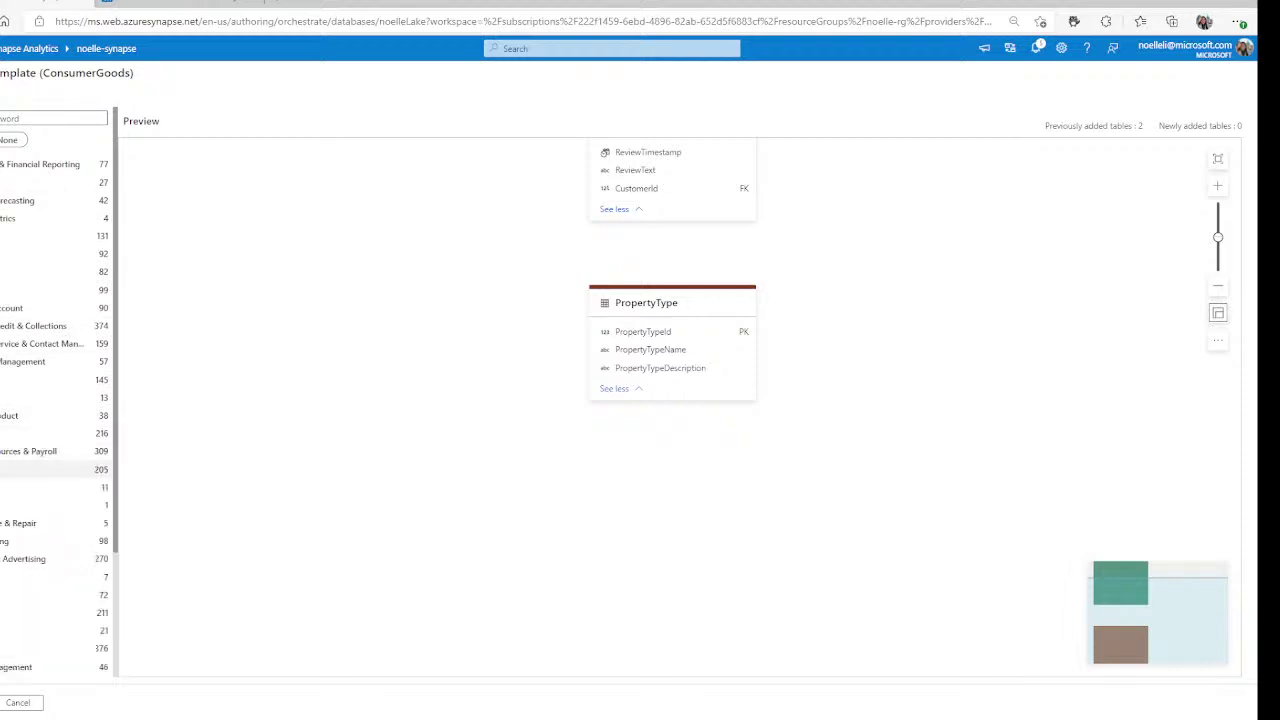
{"action": "left_click", "coordinate": [8, 451]}
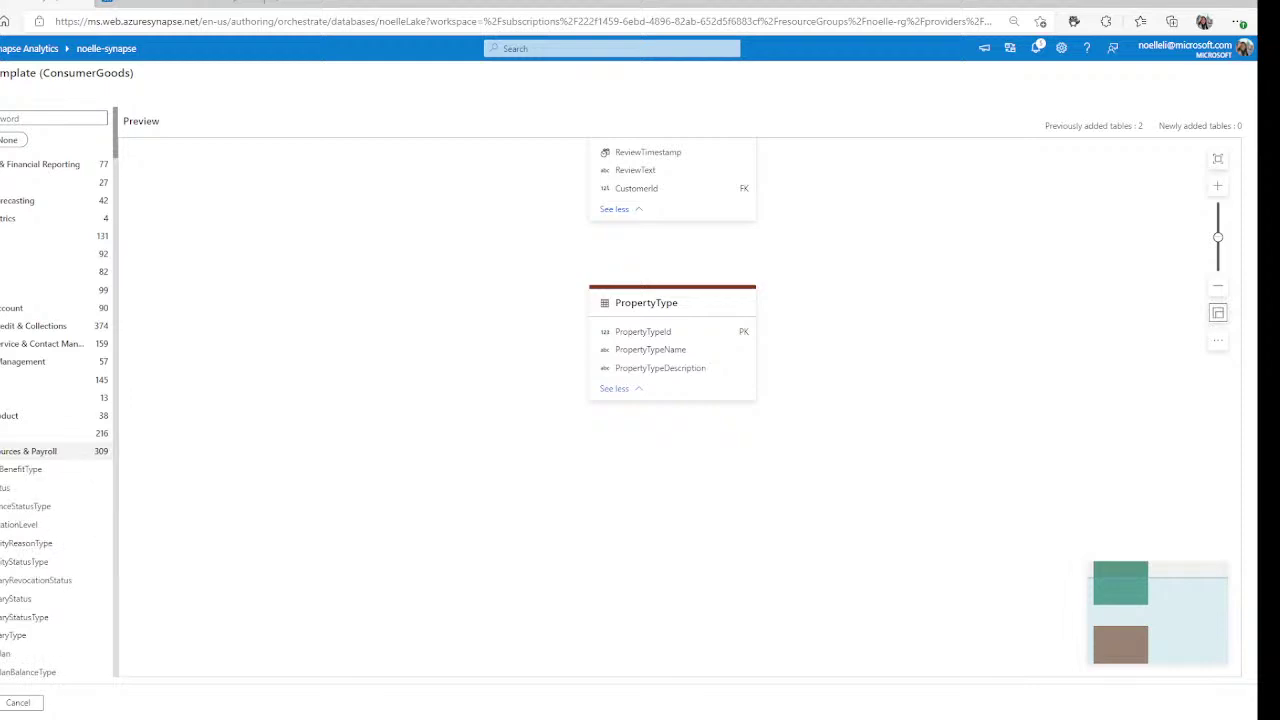
{"action": "left_click", "coordinate": [8, 451]}
{"action": "scroll", "coordinate": [8, 433], "scroll_direction": "down", "scroll_amount": 2}
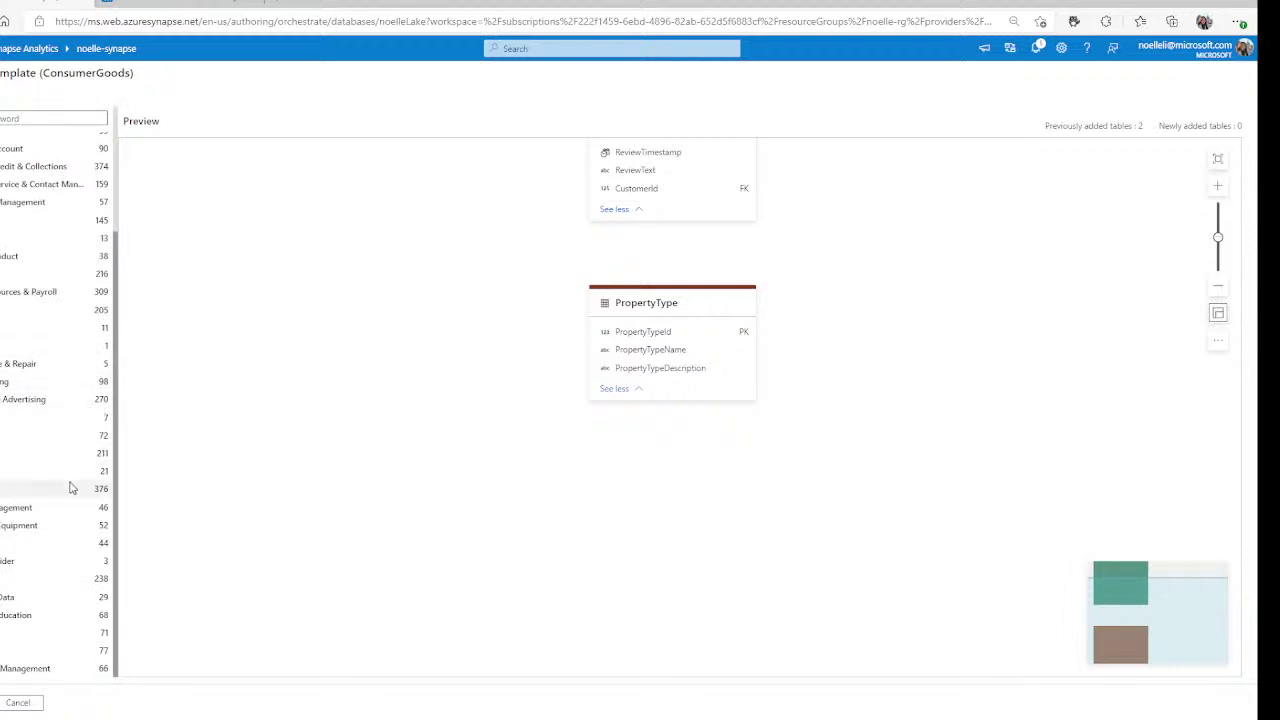
{"action": "scroll", "coordinate": [50, 598], "scroll_direction": "up", "scroll_amount": 3}
{"action": "scroll", "coordinate": [63, 491], "scroll_direction": "up", "scroll_amount": 1}
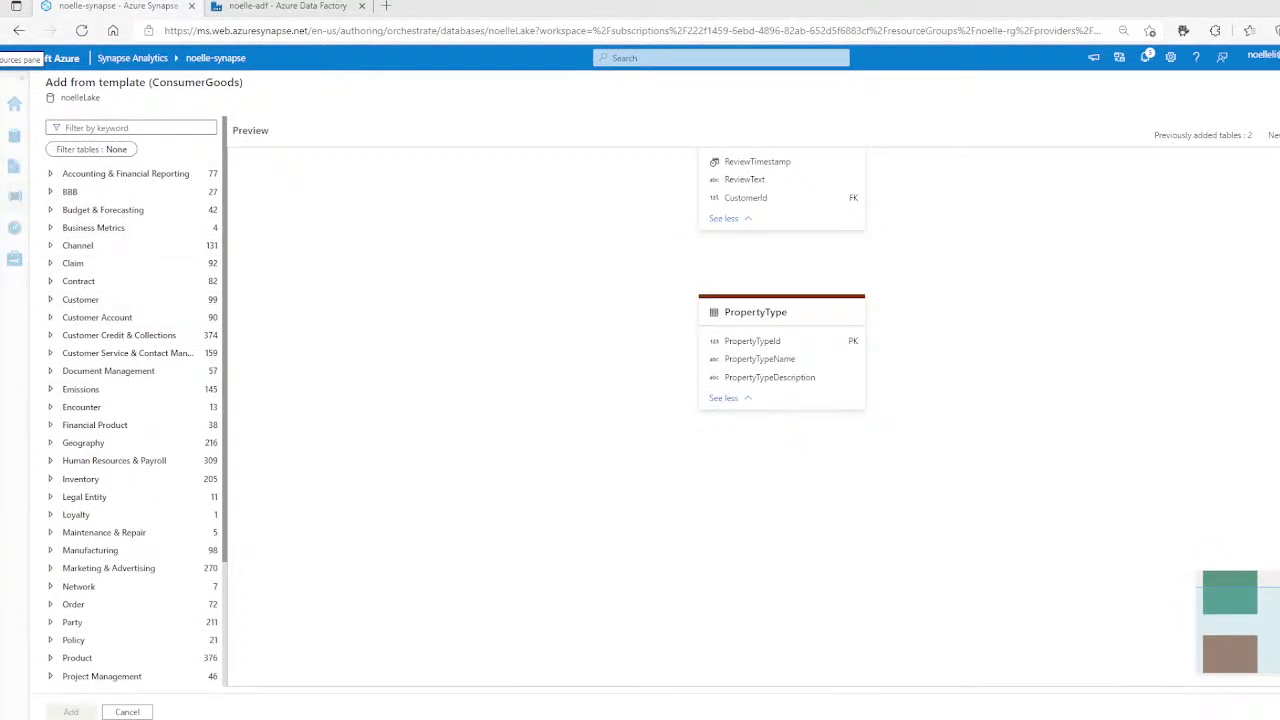
Search the ConsumerGoods template for "review", look through the matching tables, and clear the search filter.
{"action": "left_click", "coordinate": [184, 127]}
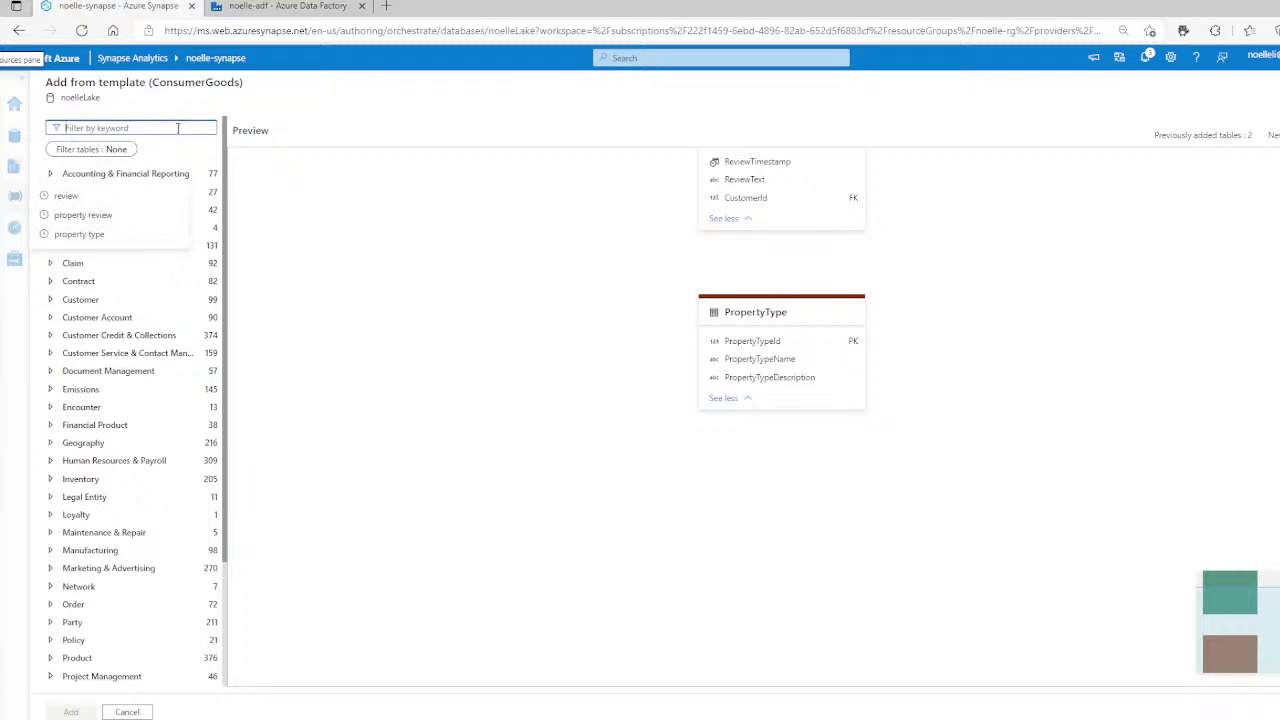
{"action": "type", "text": "review"}
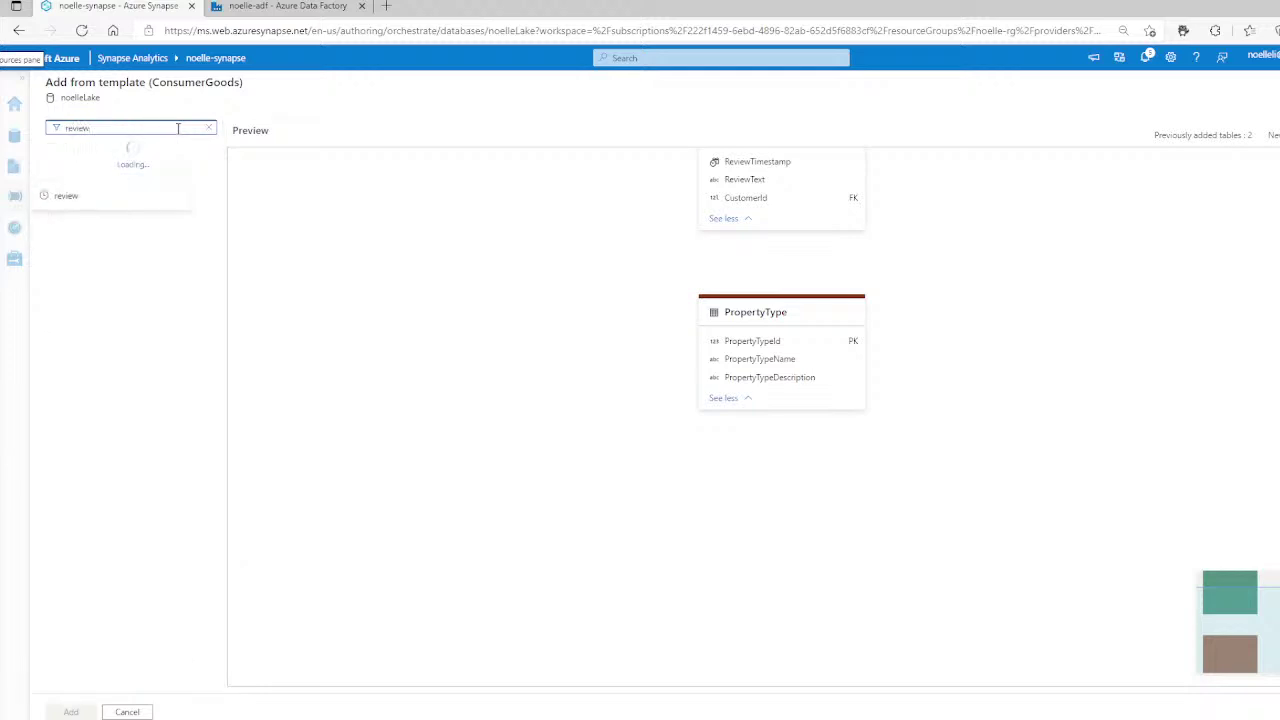
{"action": "left_click", "coordinate": [270, 210]}
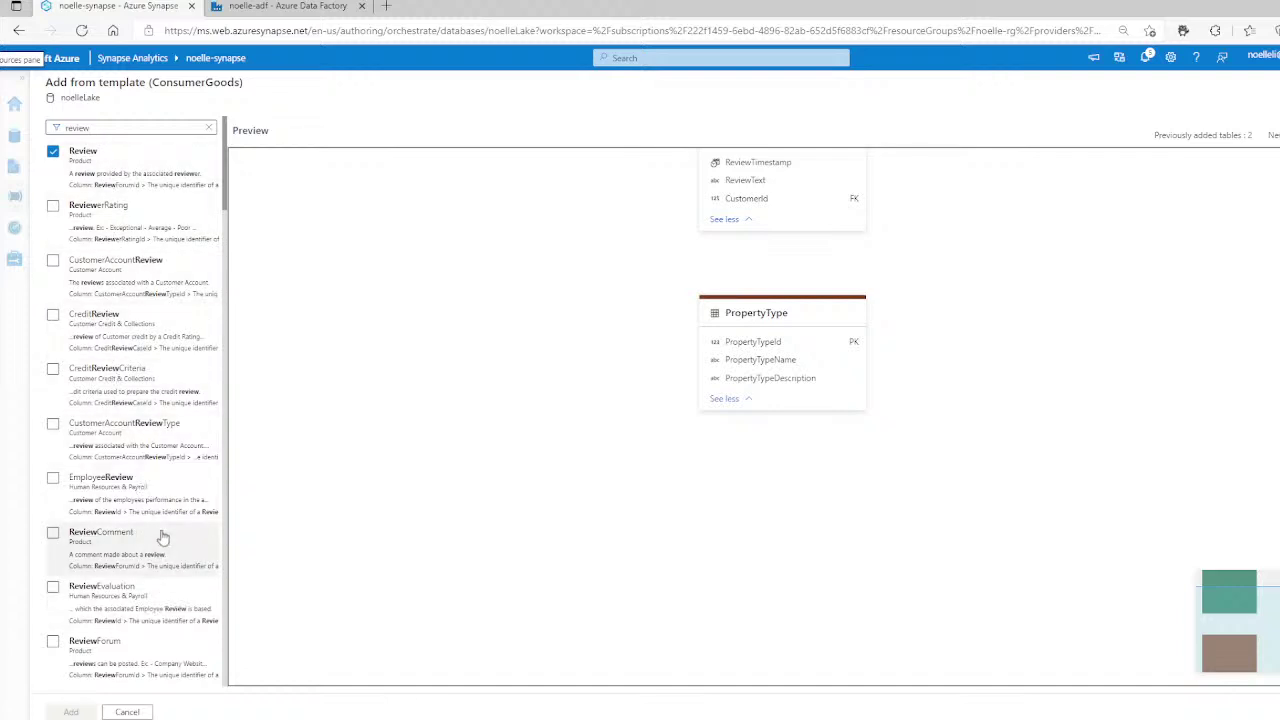
{"action": "scroll", "coordinate": [150, 435], "scroll_direction": "down", "scroll_amount": 2}
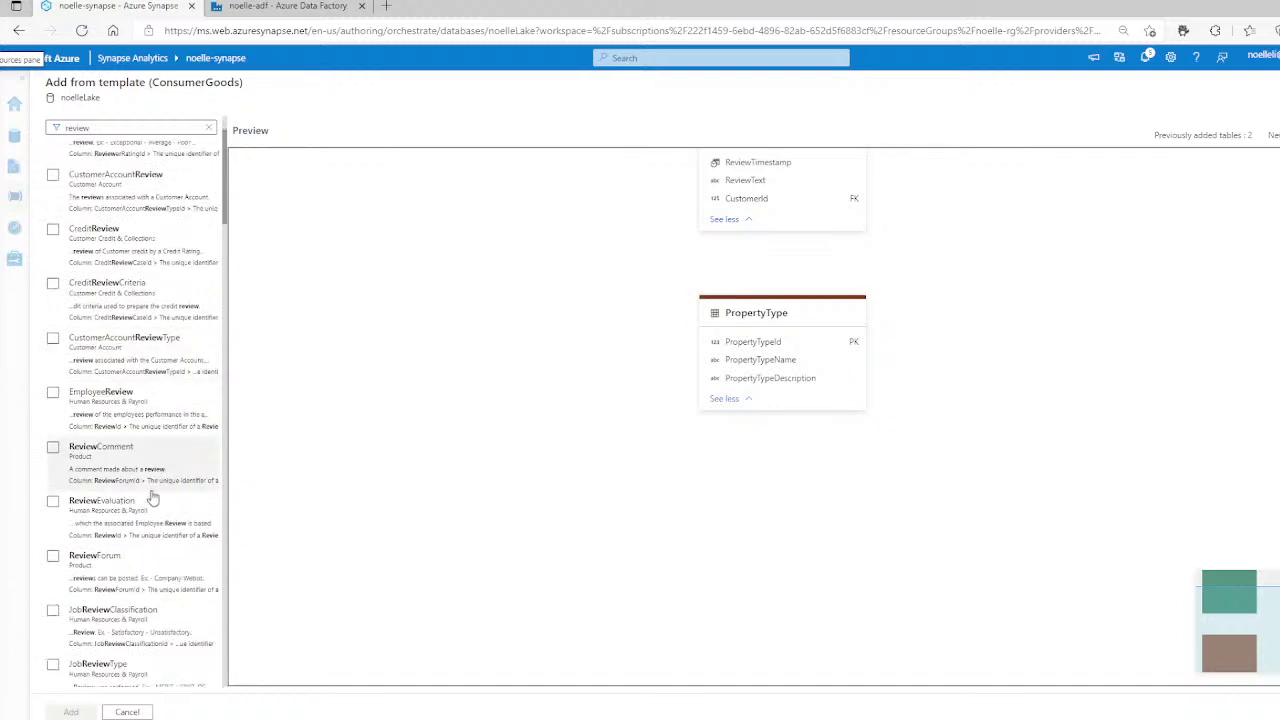
{"action": "scroll", "coordinate": [152, 497], "scroll_direction": "up", "scroll_amount": 2}
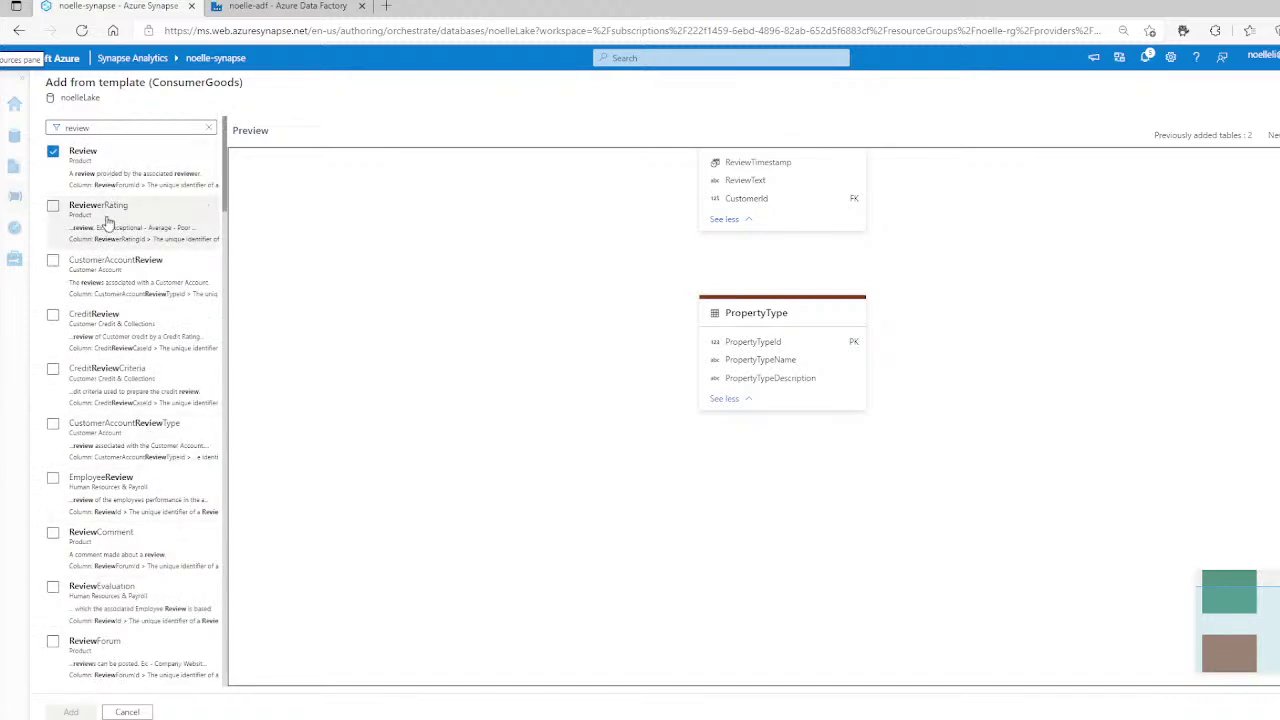
{"action": "scroll", "coordinate": [110, 380], "scroll_direction": "down", "scroll_amount": 5}
{"action": "scroll", "coordinate": [93, 388], "scroll_direction": "down", "scroll_amount": 7}
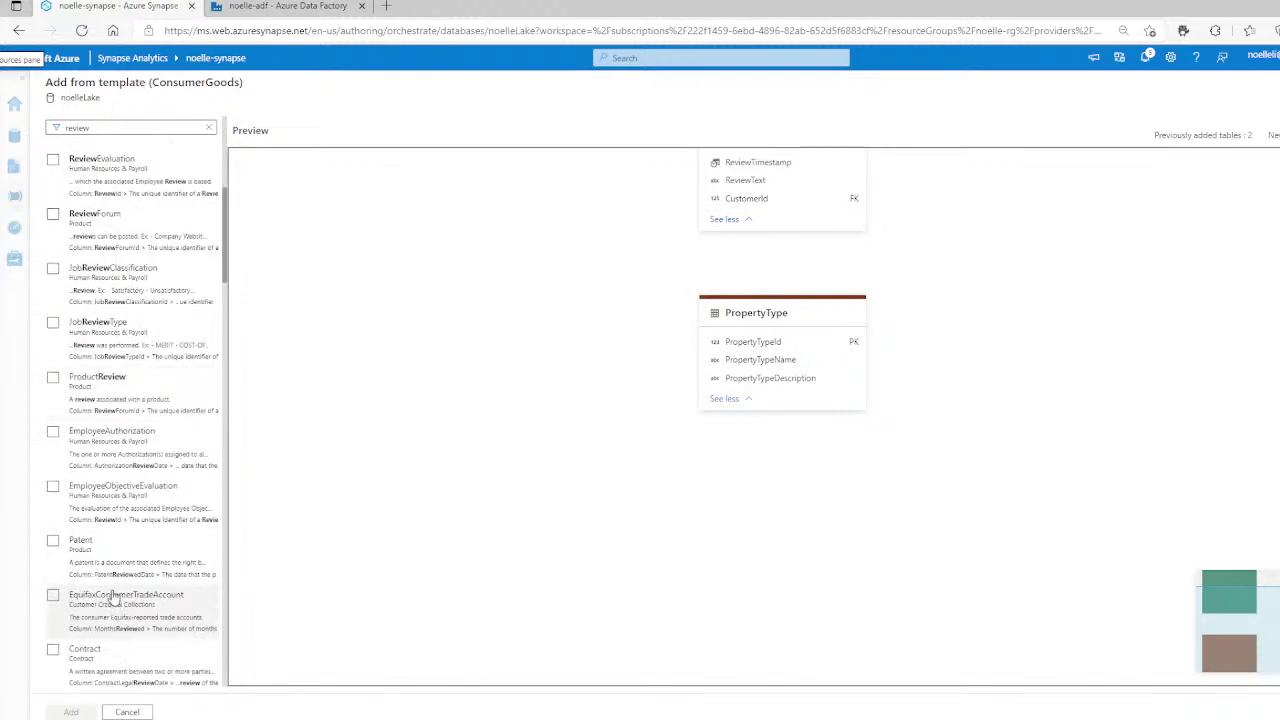
{"action": "left_click", "coordinate": [207, 128]}
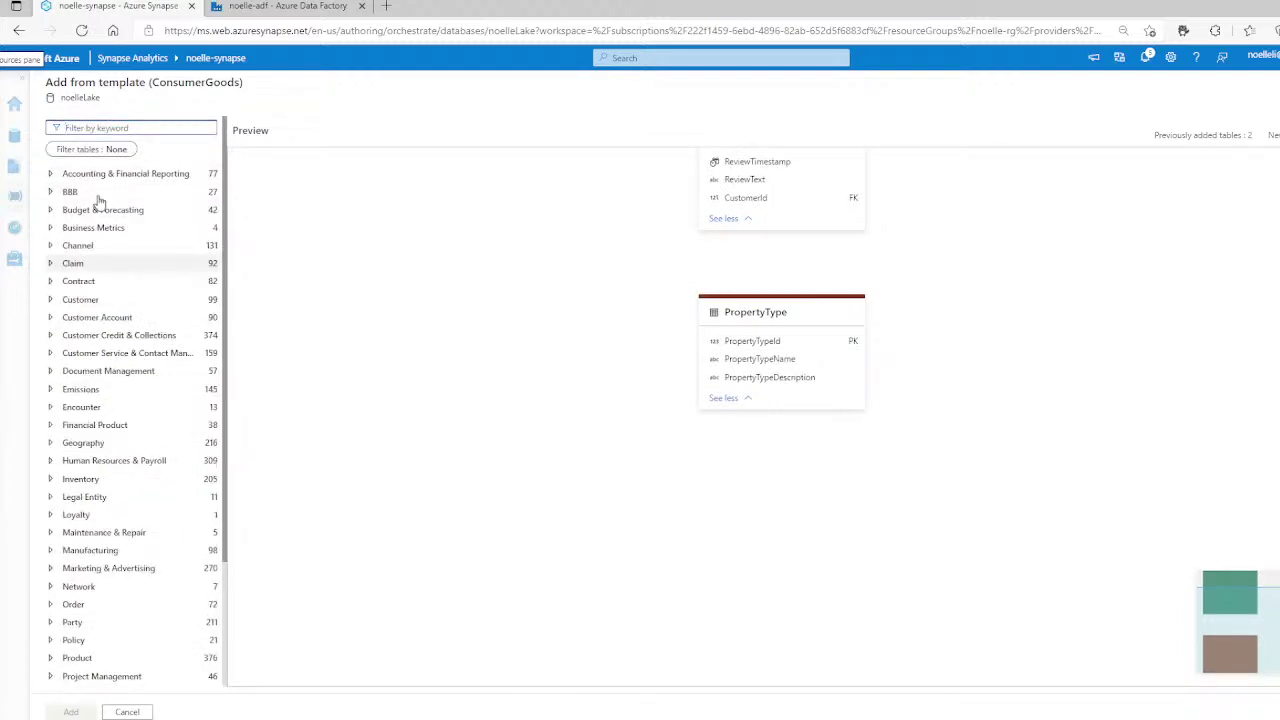
Select the AccountingBasis table from the Accounting & Financial Reporting category and read its description.
{"action": "left_click", "coordinate": [53, 175]}
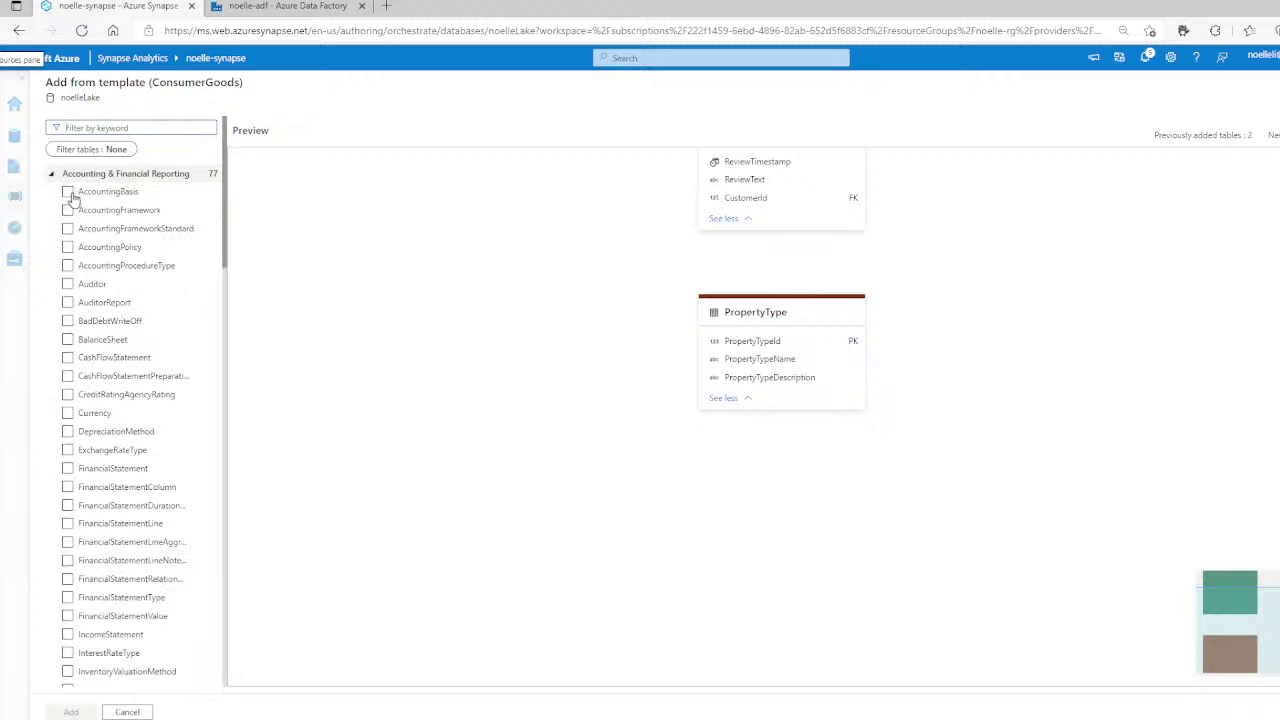
{"action": "left_click", "coordinate": [67, 192]}
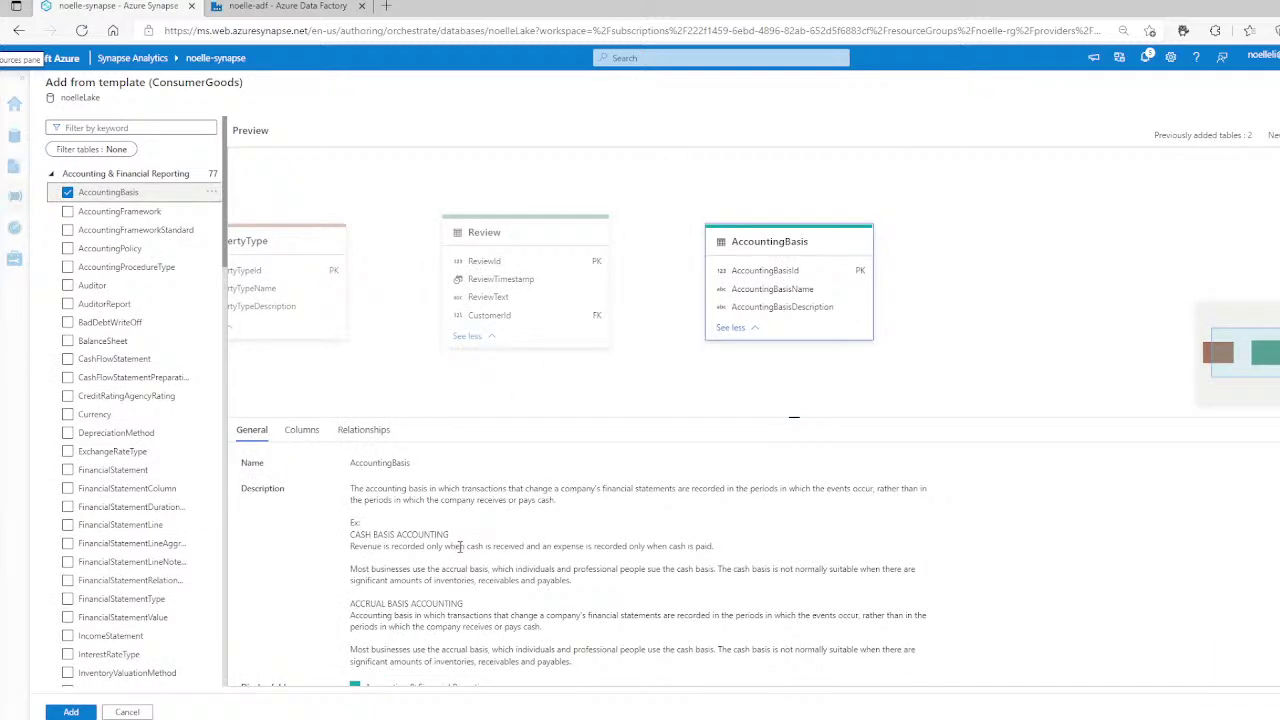
{"action": "scroll", "coordinate": [470, 540], "scroll_direction": "down", "scroll_amount": 1}
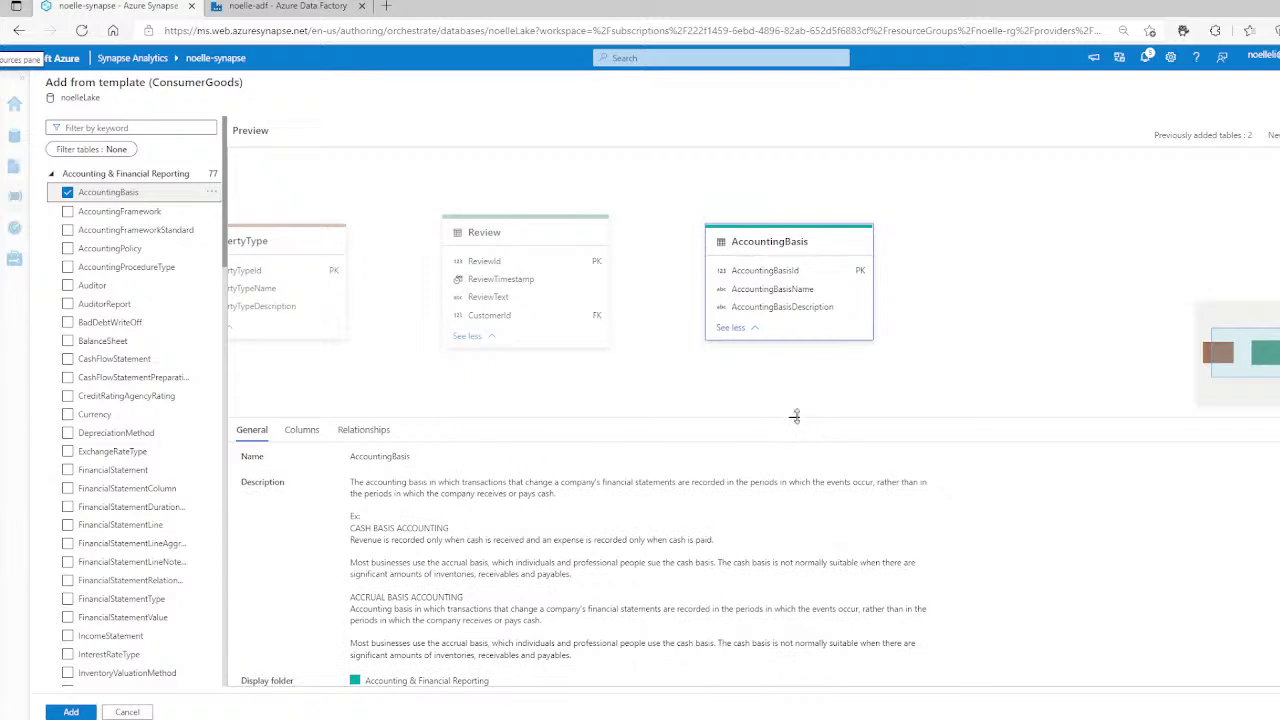
{"action": "left_click", "coordinate": [298, 432]}
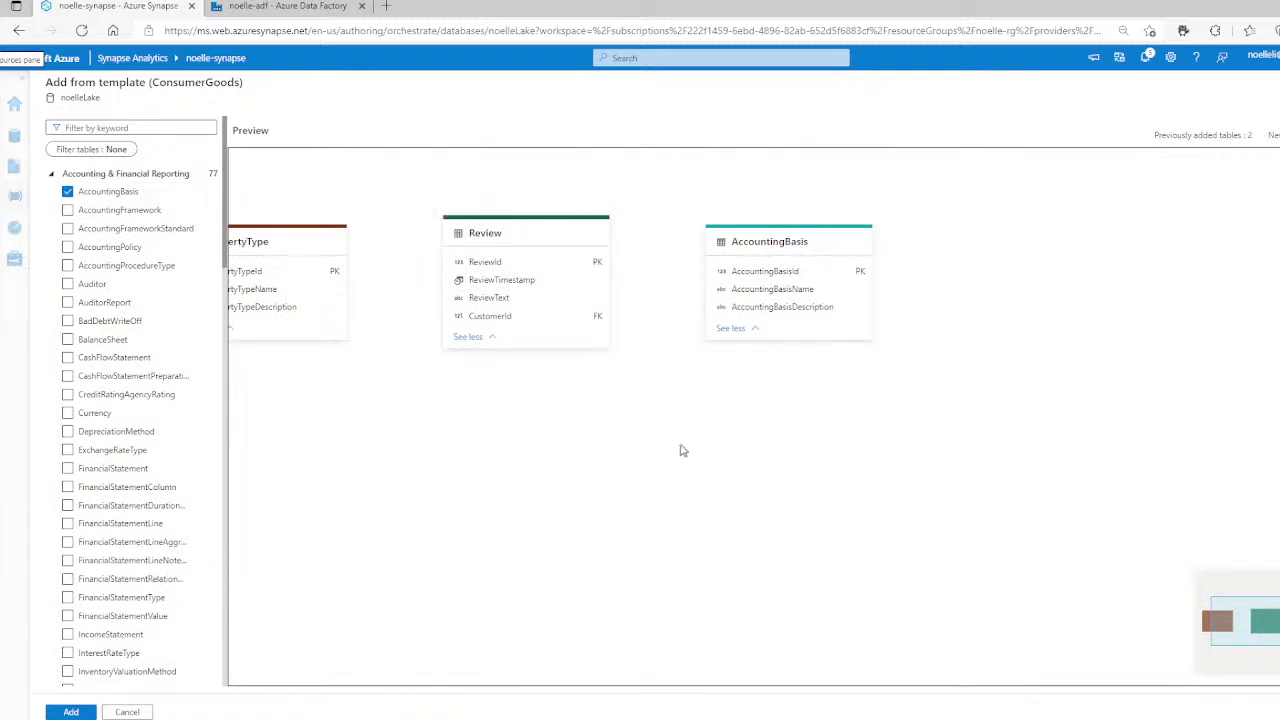
Inspect the AccountingBasis table's general details, columns and relationships in the template preview.
{"action": "left_click", "coordinate": [792, 243]}
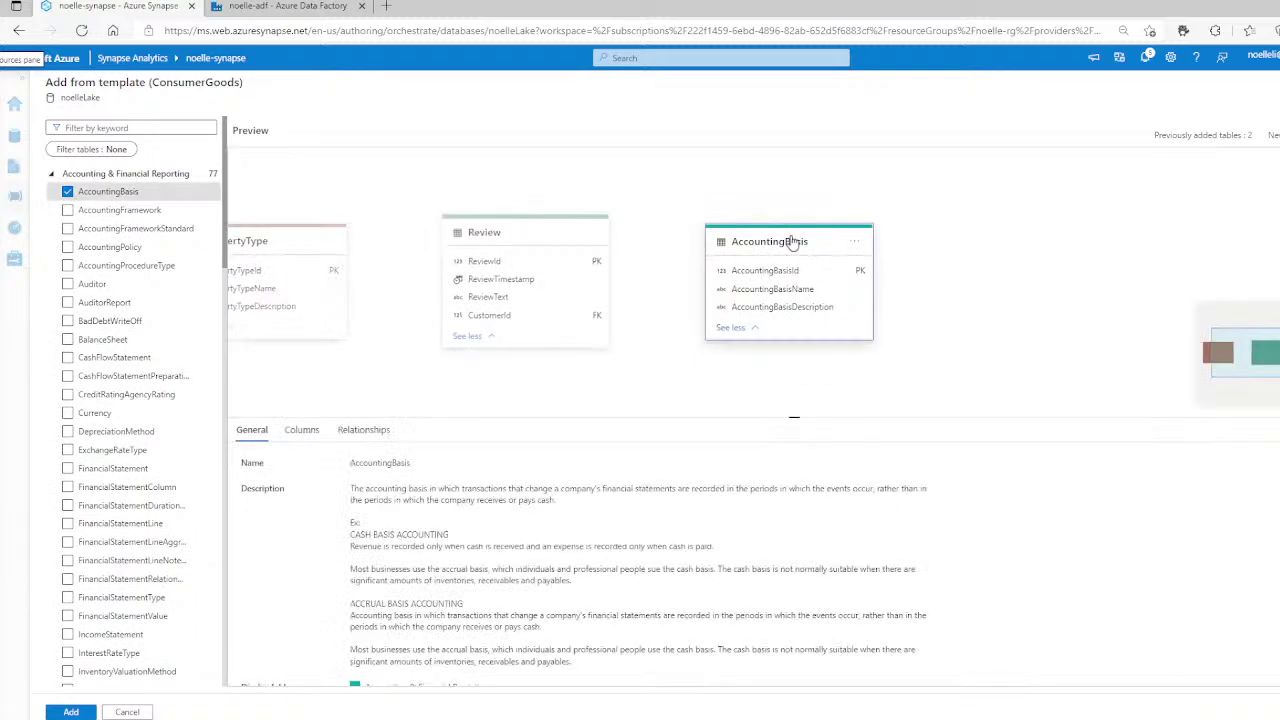
{"action": "left_click", "coordinate": [300, 435]}
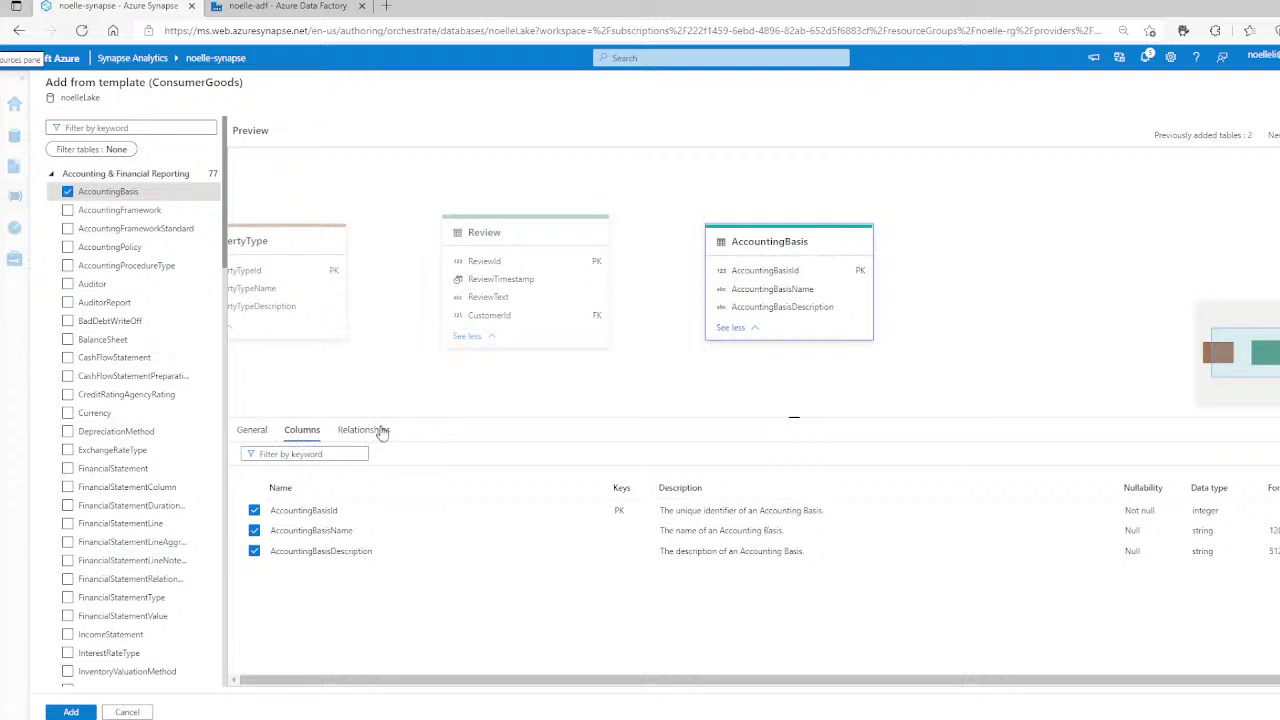
{"action": "left_click", "coordinate": [381, 438]}
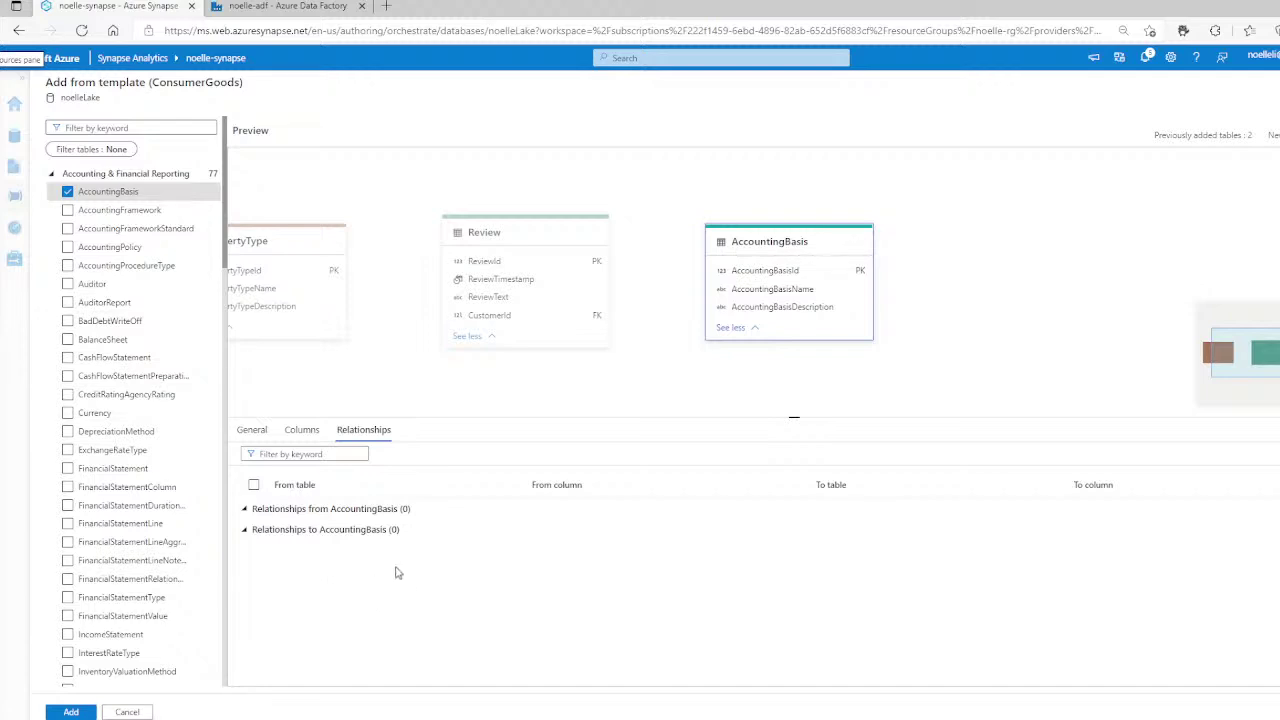
{"action": "left_click", "coordinate": [256, 432]}
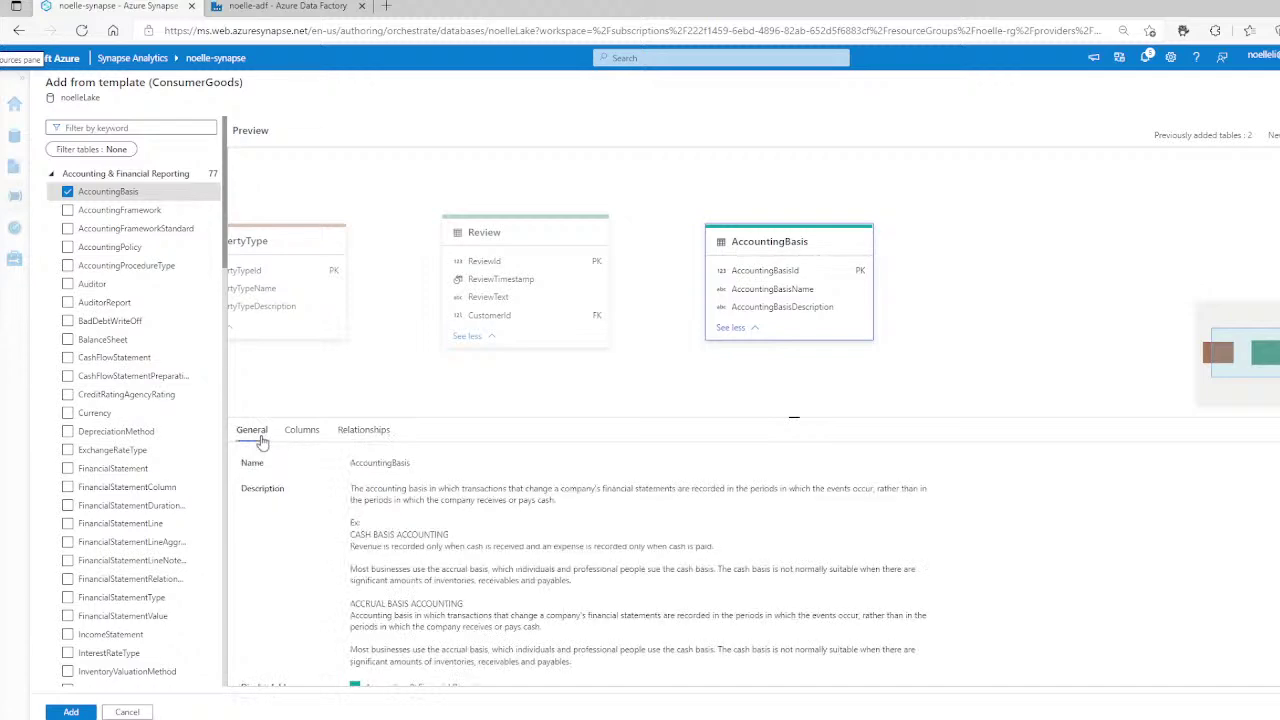
Remove the AccountingBasis table from the preview diagram and check the counts of previously and newly added tables.
{"action": "left_click", "coordinate": [857, 242]}
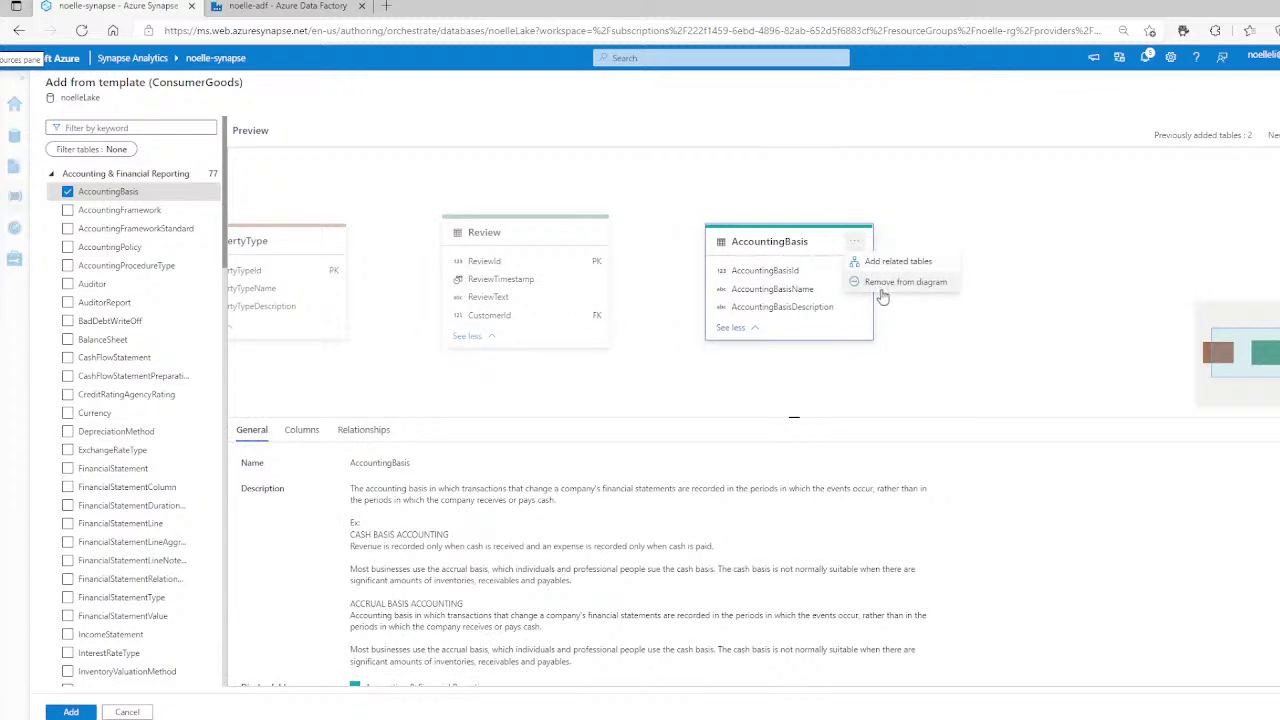
{"action": "left_click", "coordinate": [884, 285]}
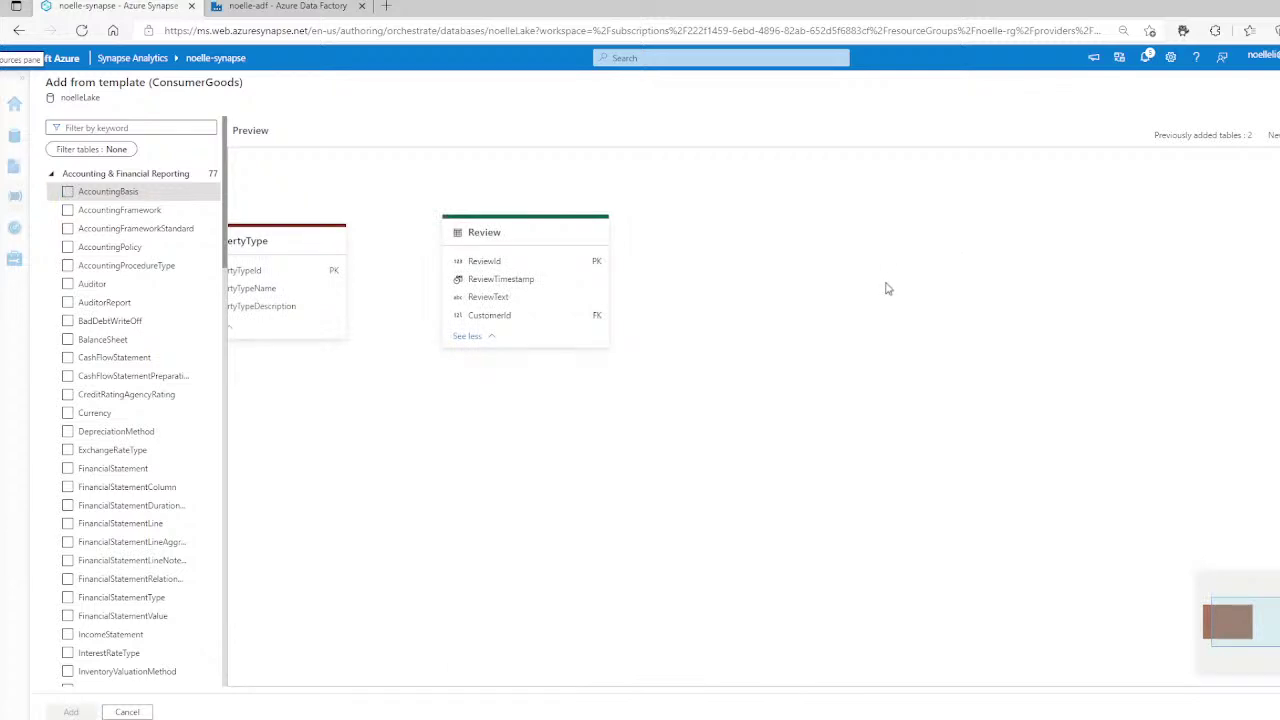
{"action": "left_click_drag", "start_coordinate": [1191, 133], "coordinate": [1279, 135]}
{"action": "left_click", "coordinate": [1257, 138]}
{"action": "left_click", "coordinate": [1278, 136]}
Leave the ConsumerGoods template without adding tables and expand the resources pane showing the pipelines.
{"action": "left_click", "coordinate": [128, 712]}
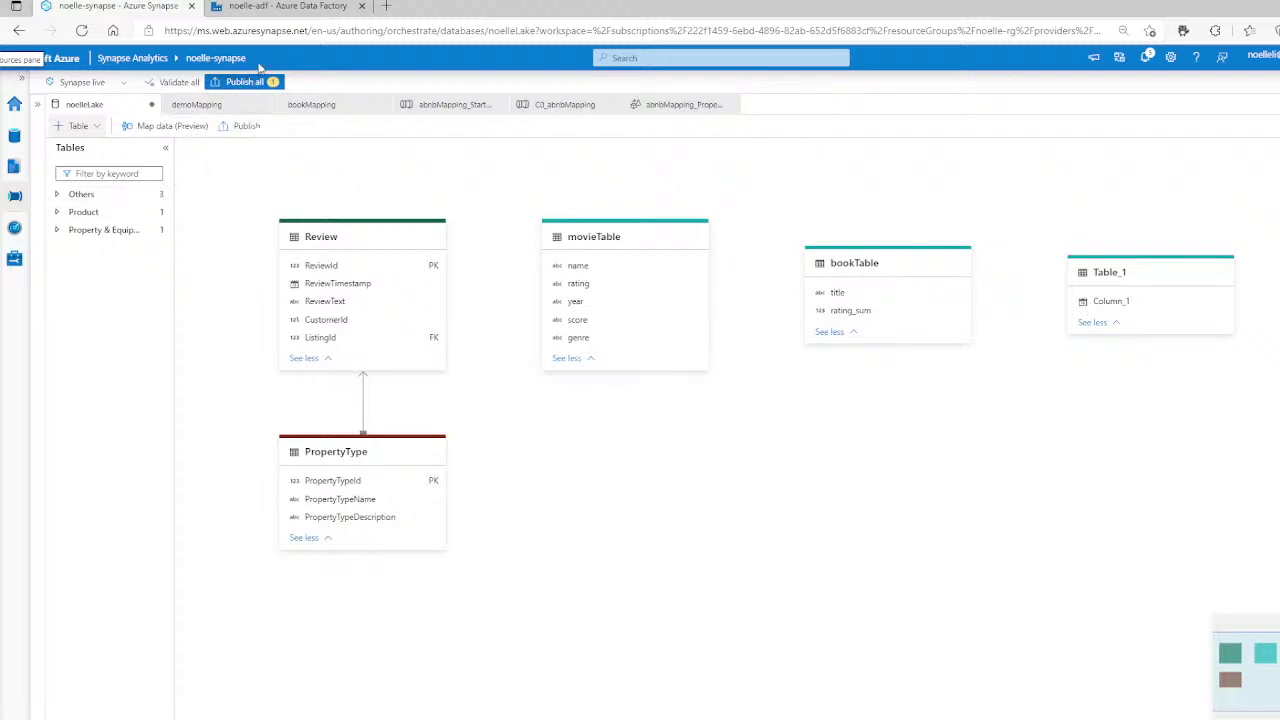
{"action": "left_click", "coordinate": [38, 105]}
{"action": "left_click", "coordinate": [45, 153]}
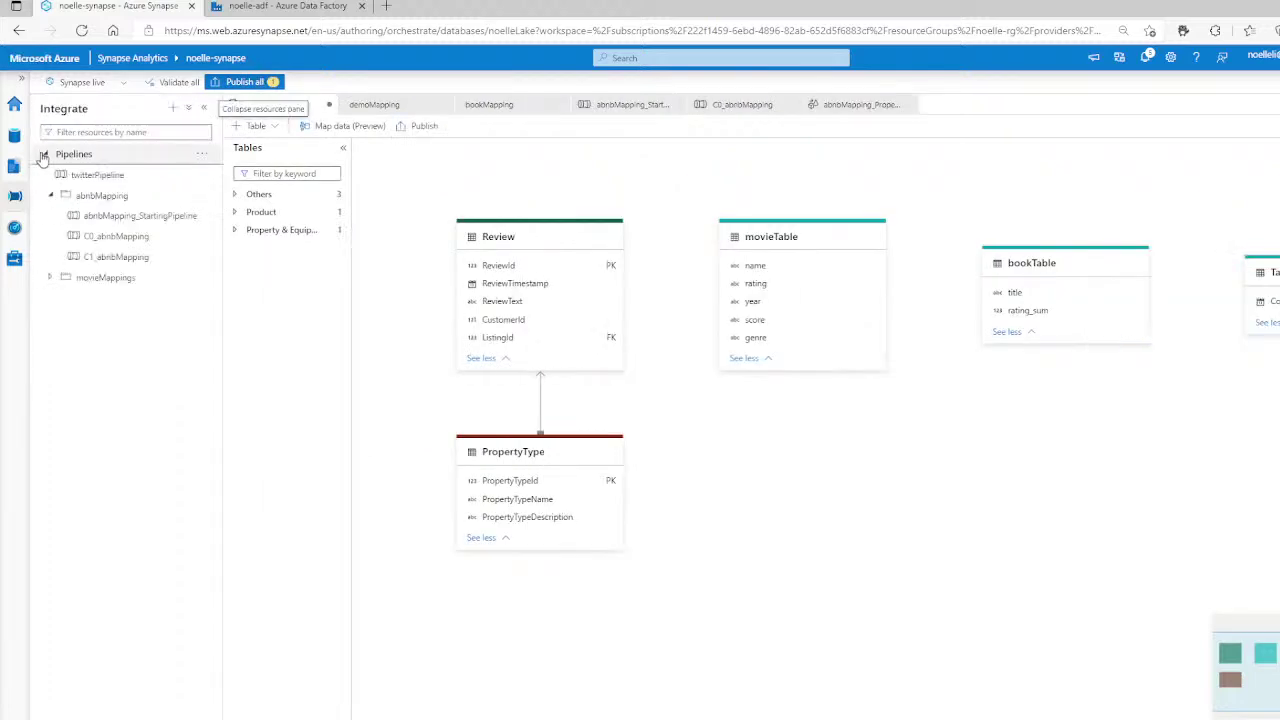